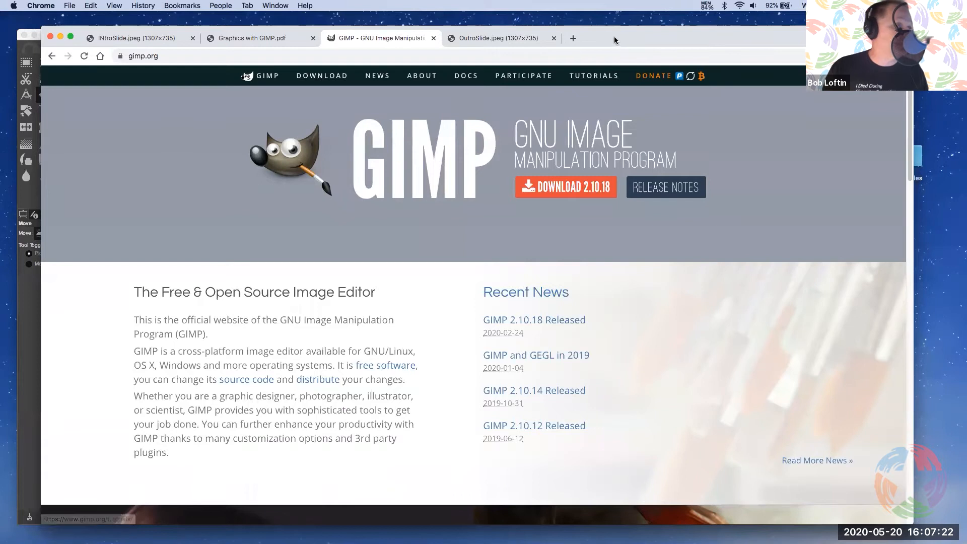
Switch from the browser to the GIMP window and reposition it over the browser window
{"action": "left_click_drag", "start_coordinate": [613, 39], "coordinate": [635, 34]}
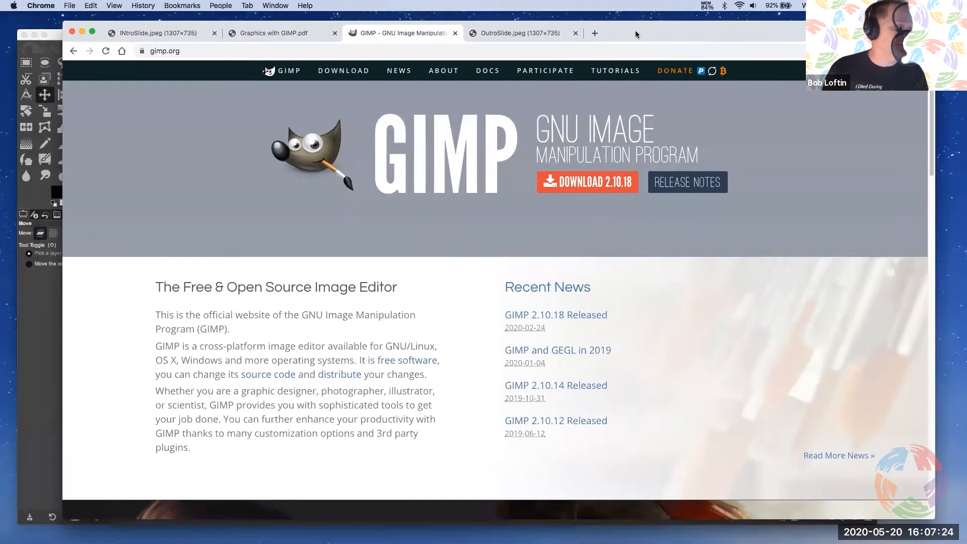
{"action": "left_click", "coordinate": [44, 332]}
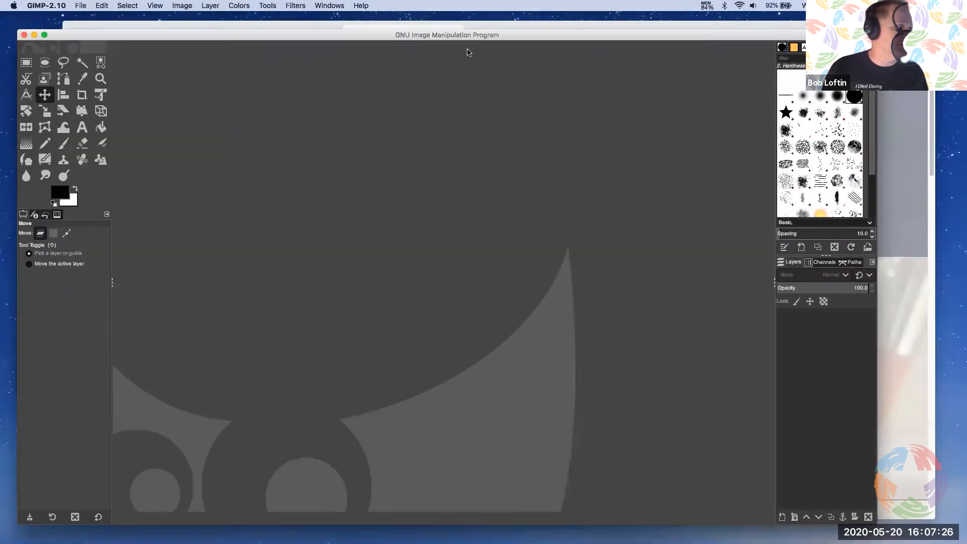
{"action": "left_click_drag", "start_coordinate": [491, 36], "coordinate": [540, 27]}
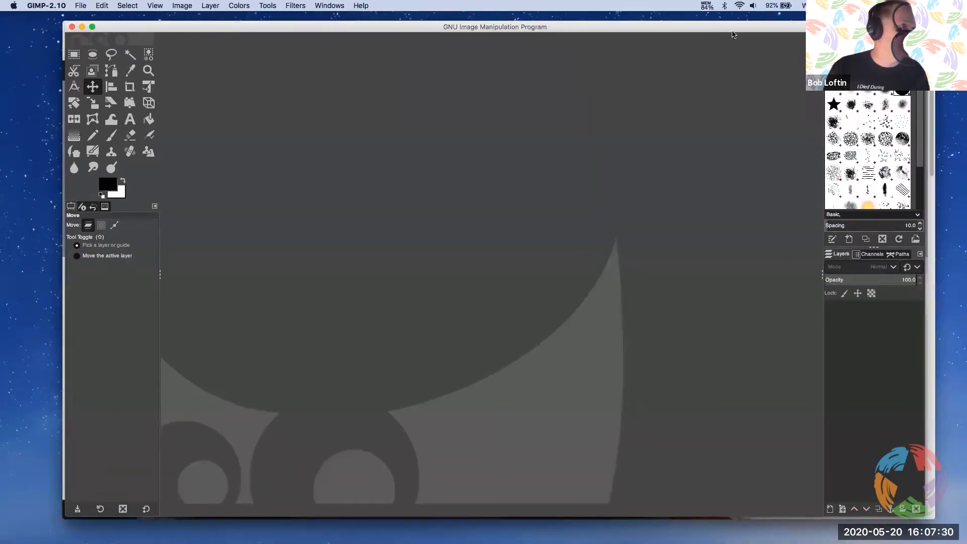
{"action": "left_click_drag", "start_coordinate": [730, 30], "coordinate": [727, 55]}
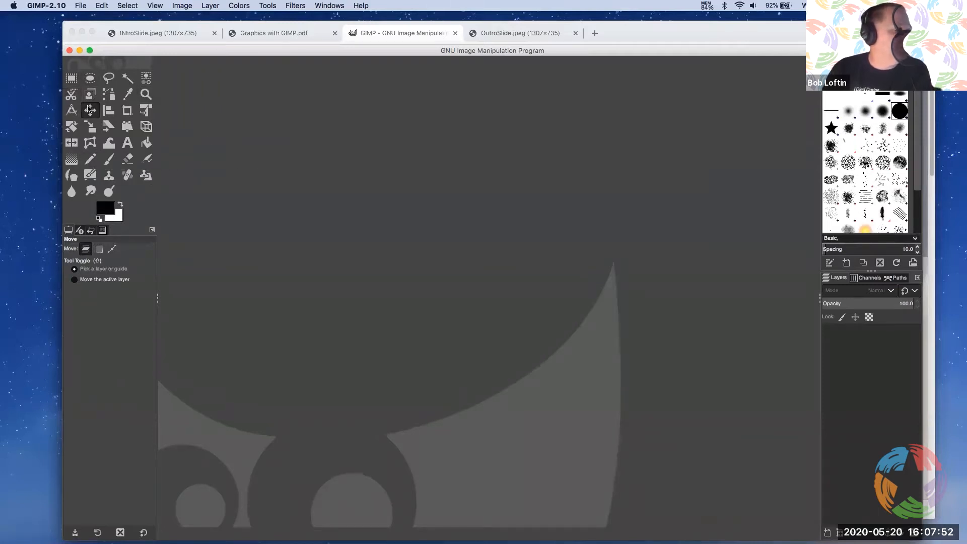
Examine the options of the Align, Move and Rectangle Select tools, ending with the Move tool active
{"action": "left_click", "coordinate": [108, 110]}
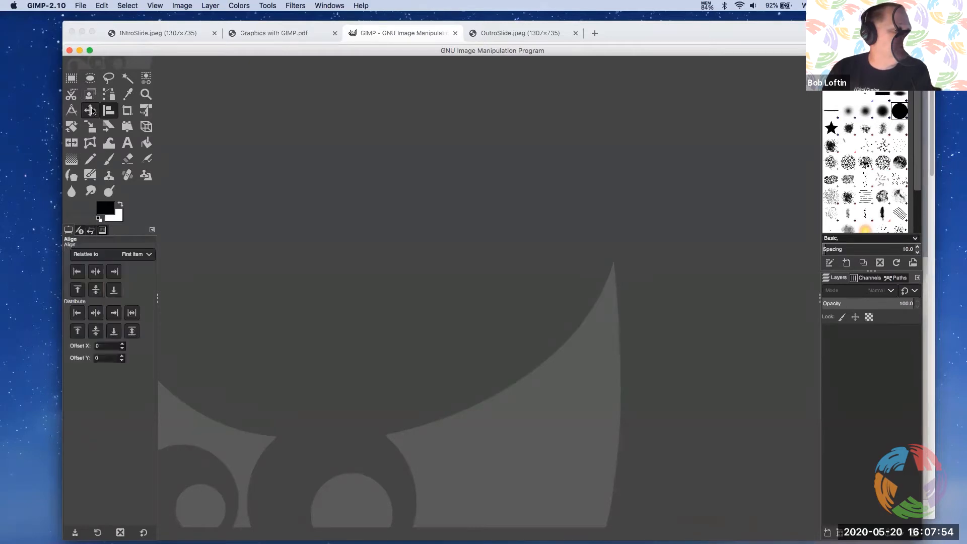
{"action": "left_click", "coordinate": [89, 111]}
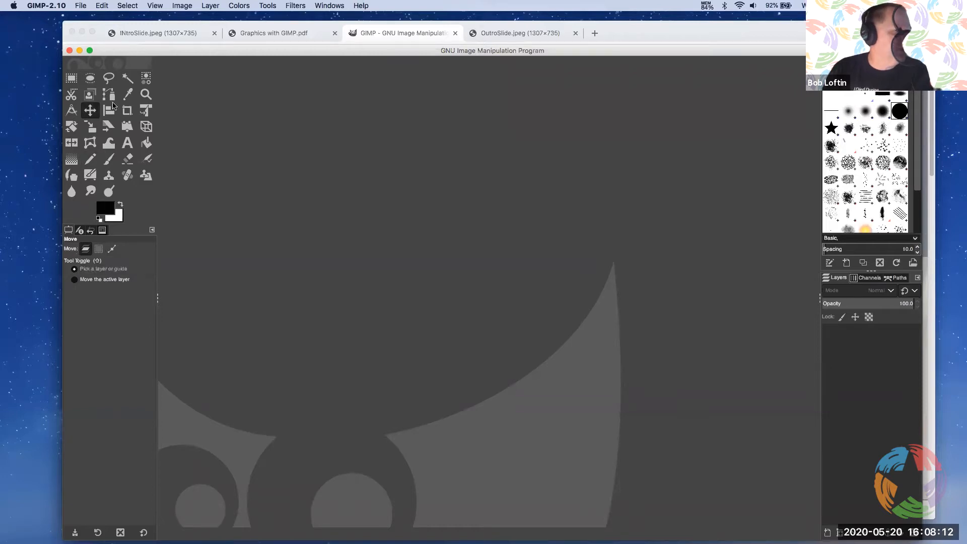
{"action": "left_click", "coordinate": [72, 80]}
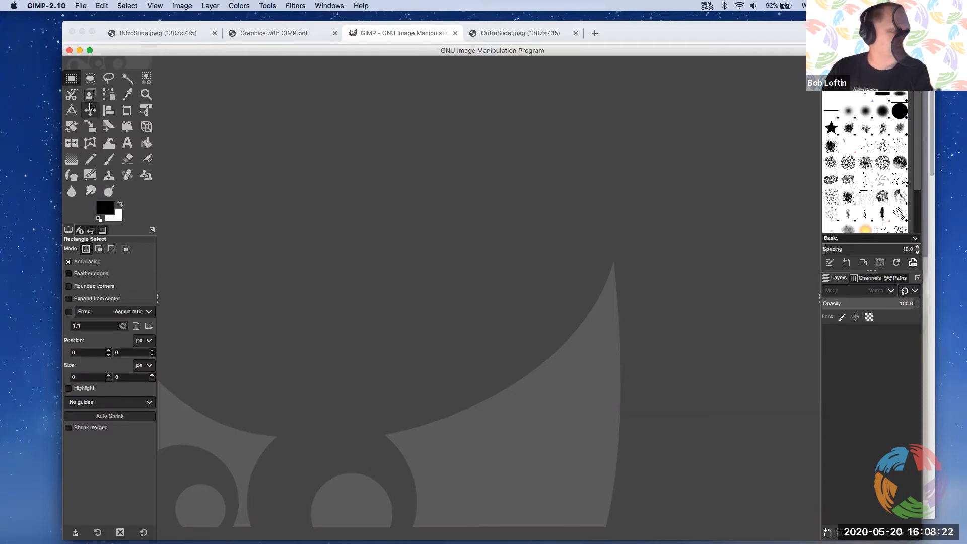
{"action": "left_click", "coordinate": [90, 110]}
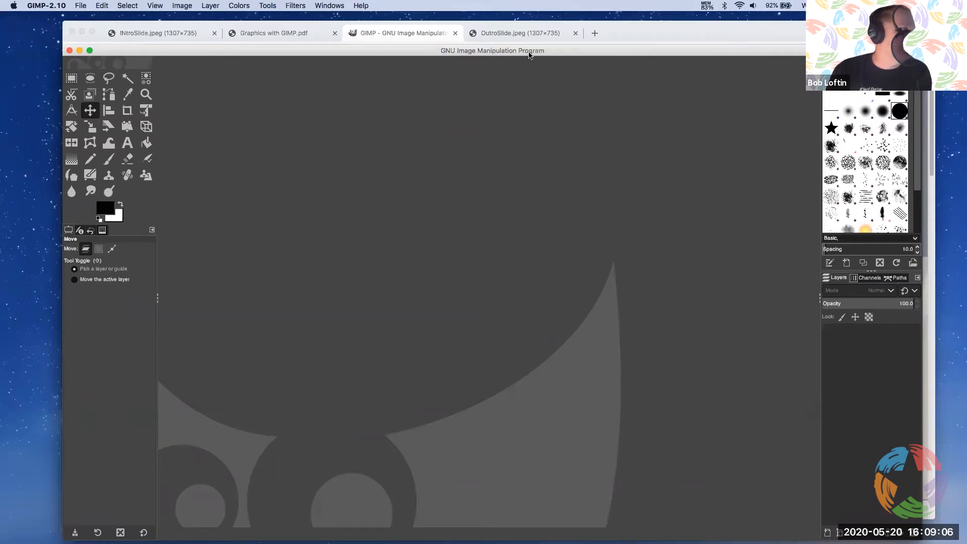
Bring the GIMP window in front of the browser and enlarge it to nearly fill the screen
{"action": "left_click_drag", "start_coordinate": [572, 53], "coordinate": [566, 27]}
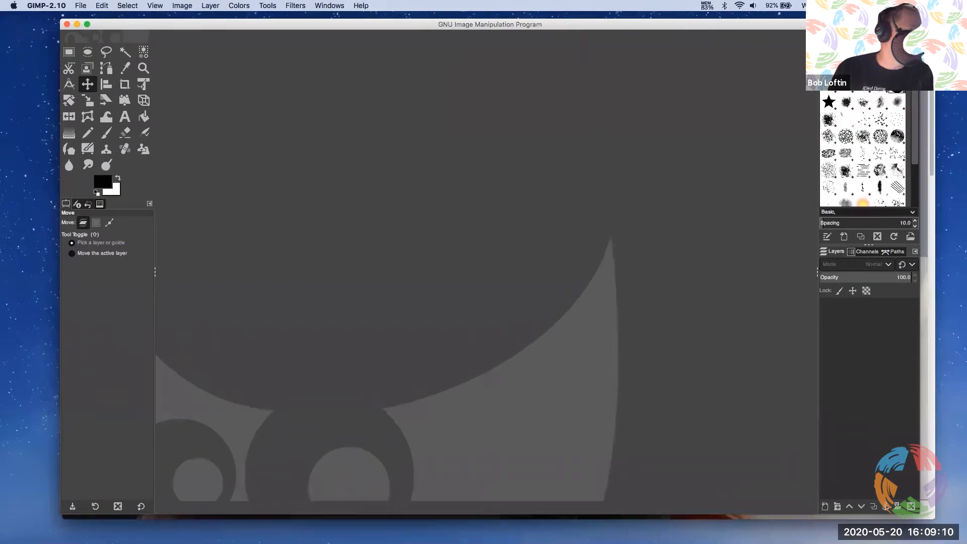
{"action": "left_click", "coordinate": [925, 515]}
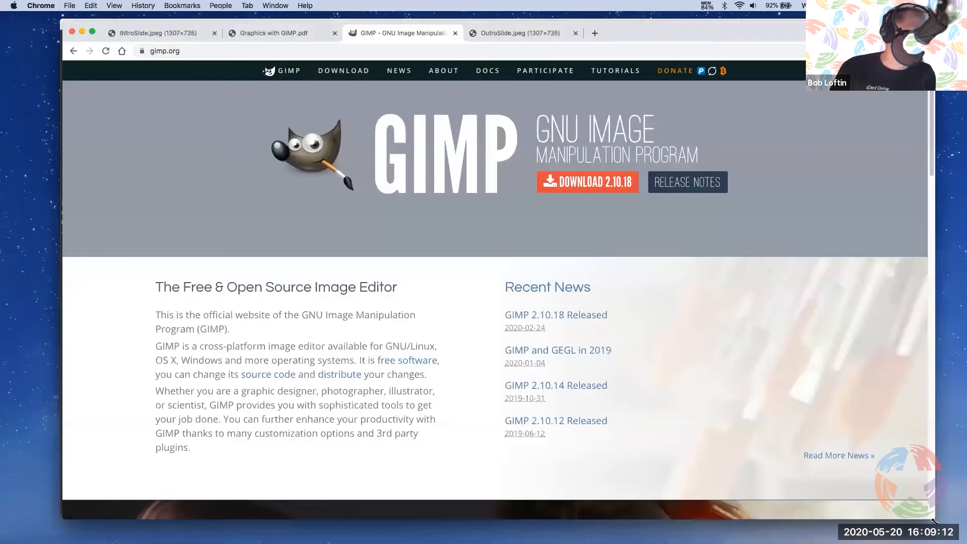
{"action": "left_click_drag", "start_coordinate": [703, 33], "coordinate": [708, 69]}
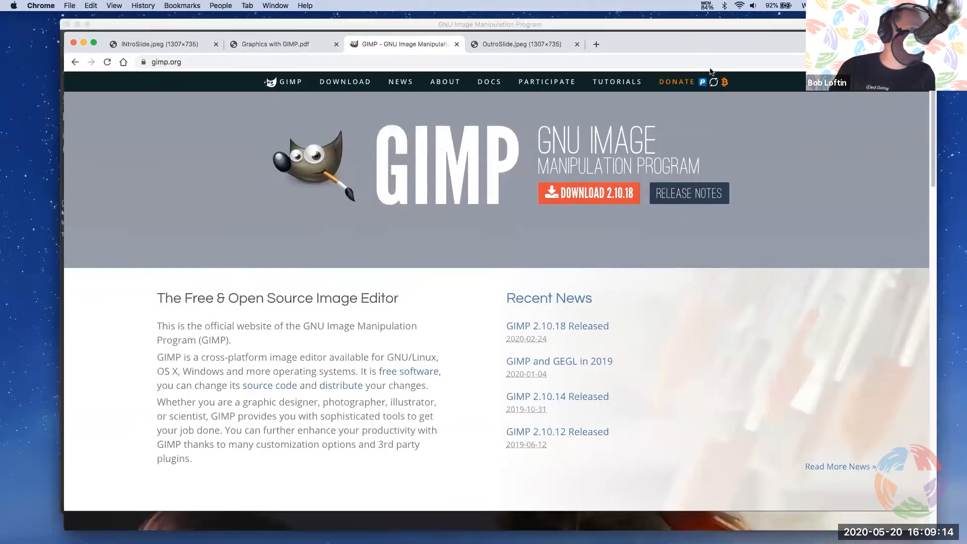
{"action": "left_click", "coordinate": [660, 47]}
{"action": "left_click_drag", "start_coordinate": [116, 23], "coordinate": [82, 18]}
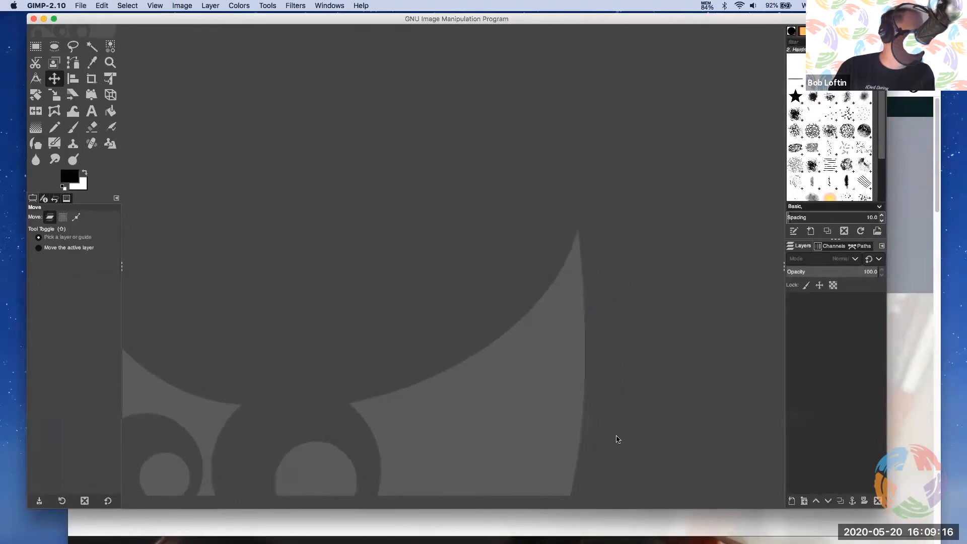
{"action": "left_click_drag", "start_coordinate": [882, 506], "coordinate": [935, 539]}
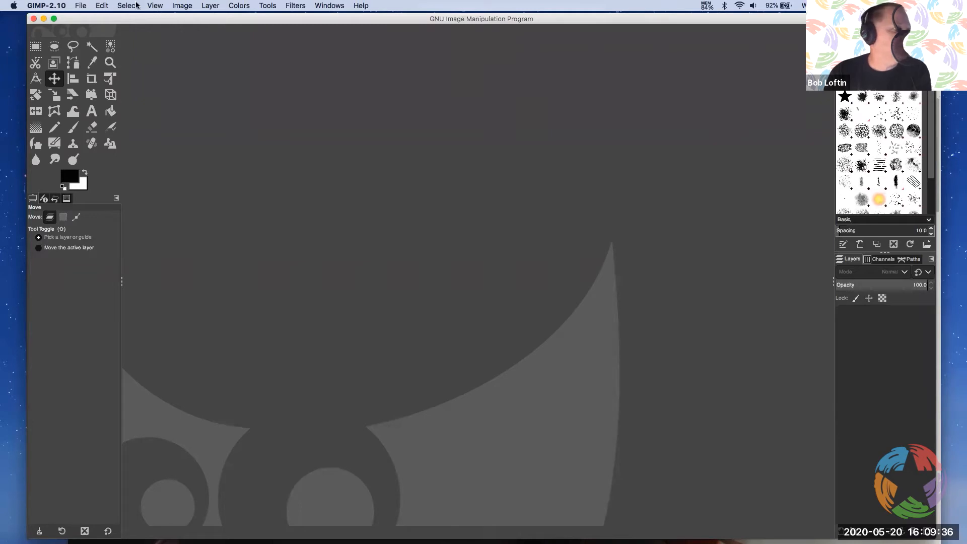
Create a new image from the US Letter (300 ppi) template and display it at 25% zoom
{"action": "left_click", "coordinate": [81, 6]}
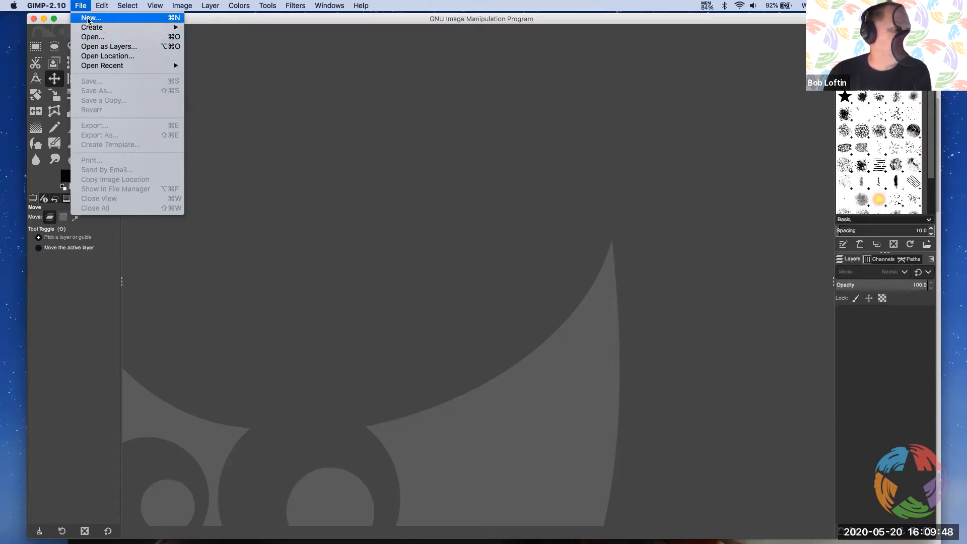
{"action": "left_click", "coordinate": [91, 18]}
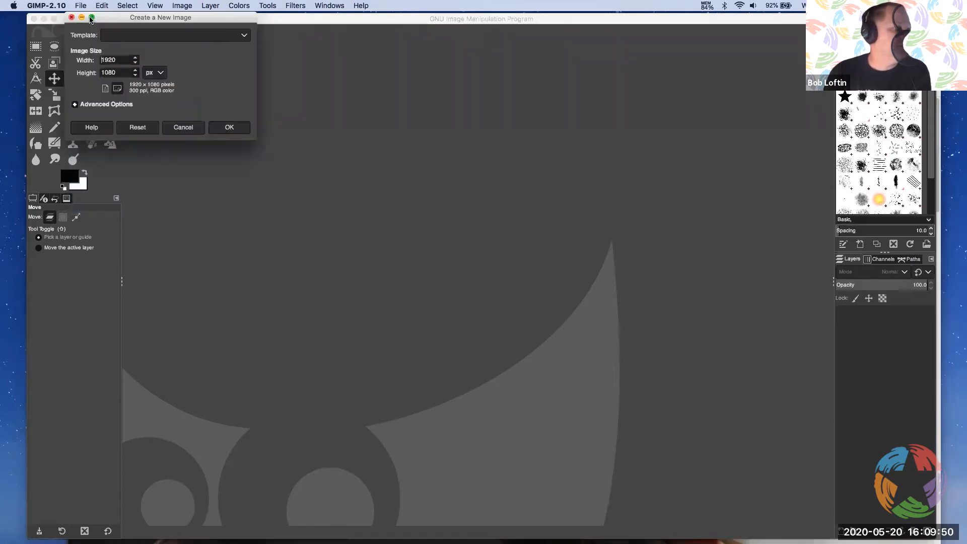
{"action": "left_click_drag", "start_coordinate": [121, 20], "coordinate": [438, 110]}
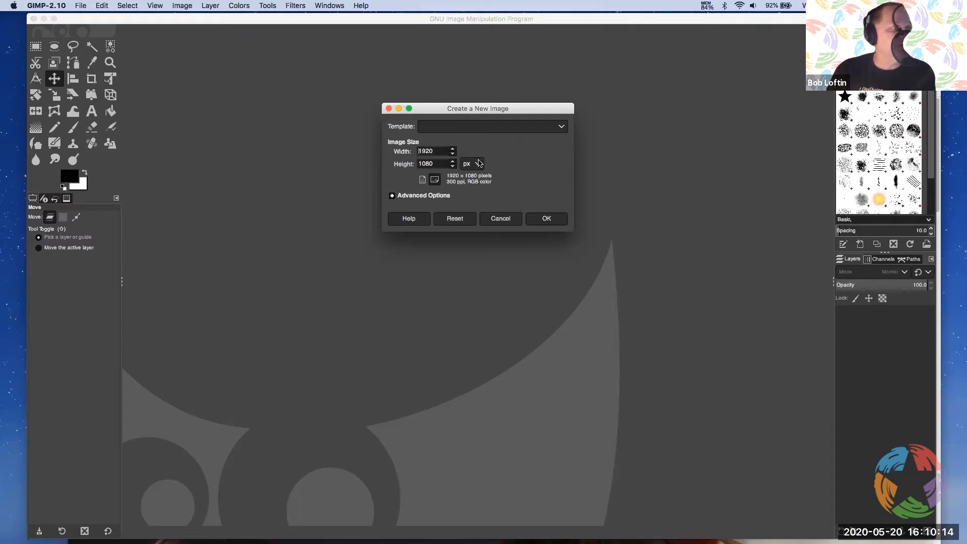
{"action": "left_click", "coordinate": [480, 167]}
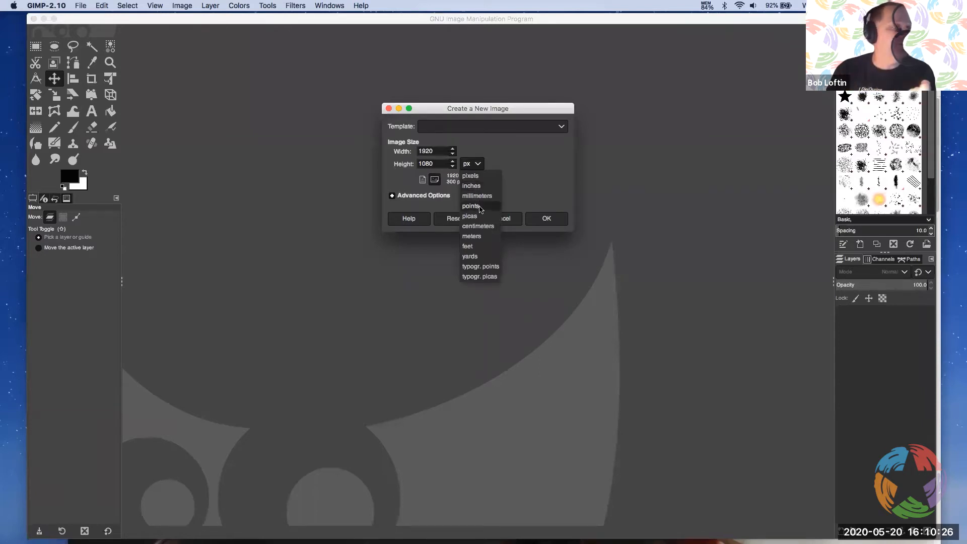
{"action": "left_click", "coordinate": [532, 178]}
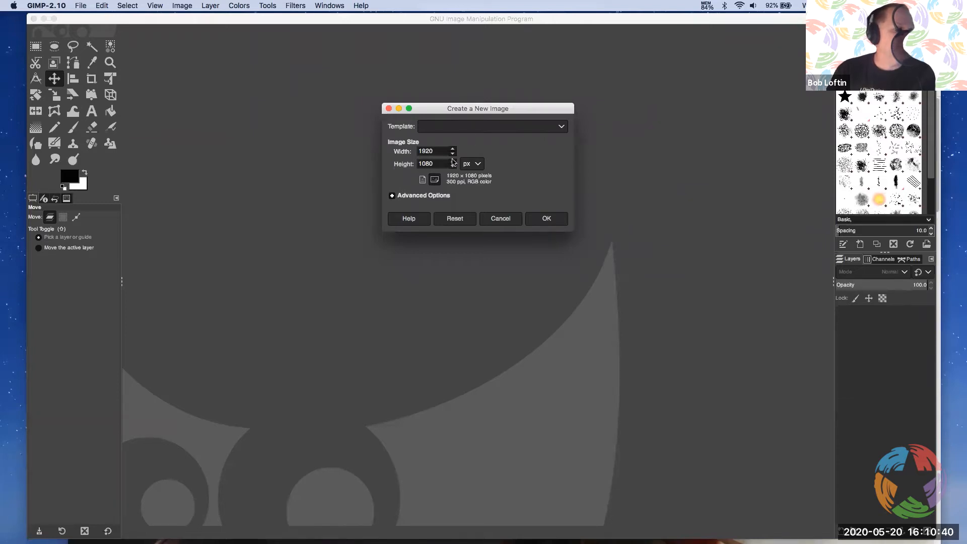
{"action": "left_click", "coordinate": [432, 130]}
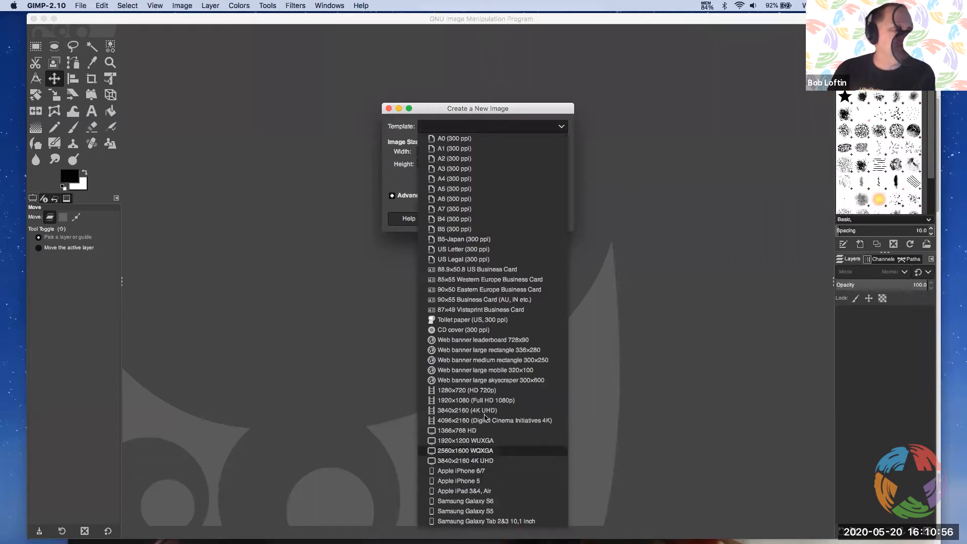
{"action": "left_click", "coordinate": [455, 250]}
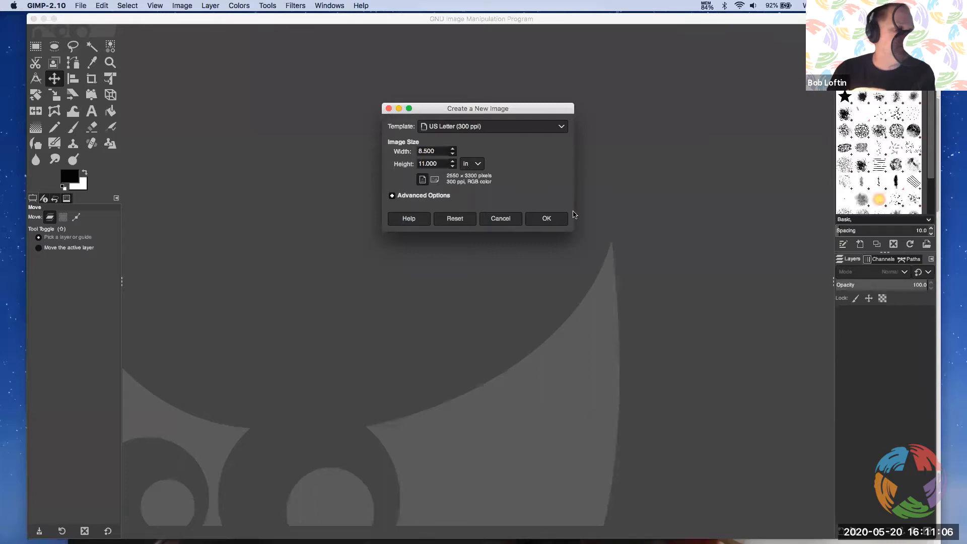
{"action": "left_click", "coordinate": [556, 219]}
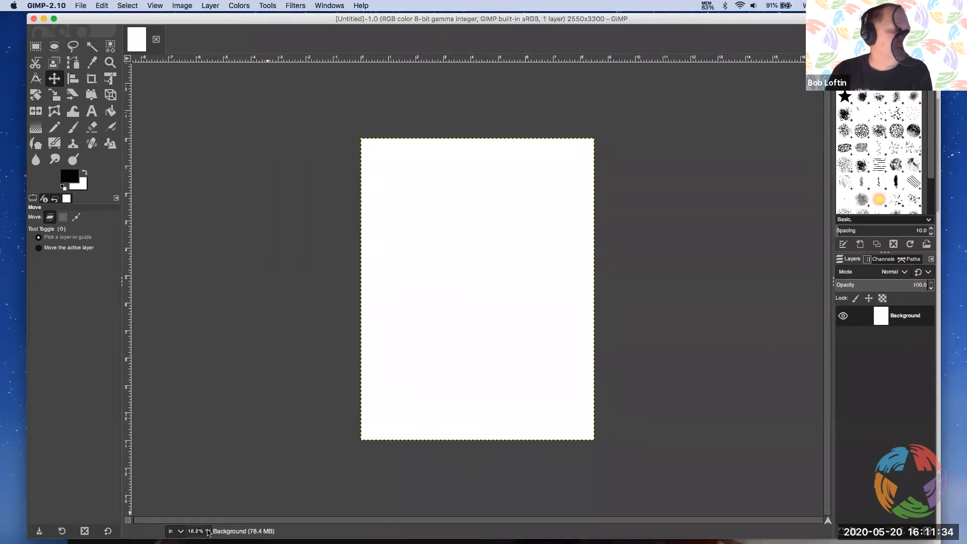
{"action": "left_click", "coordinate": [208, 531]}
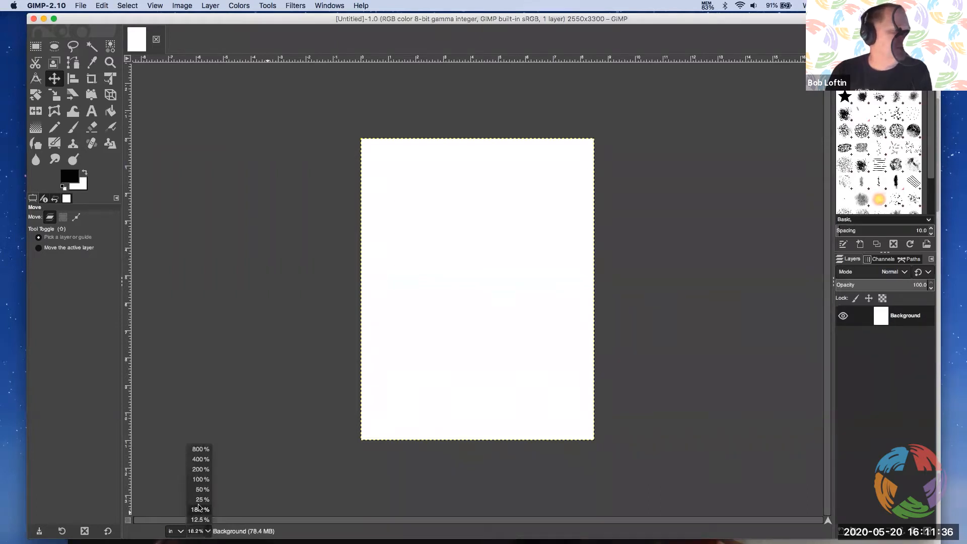
{"action": "left_click", "coordinate": [200, 500]}
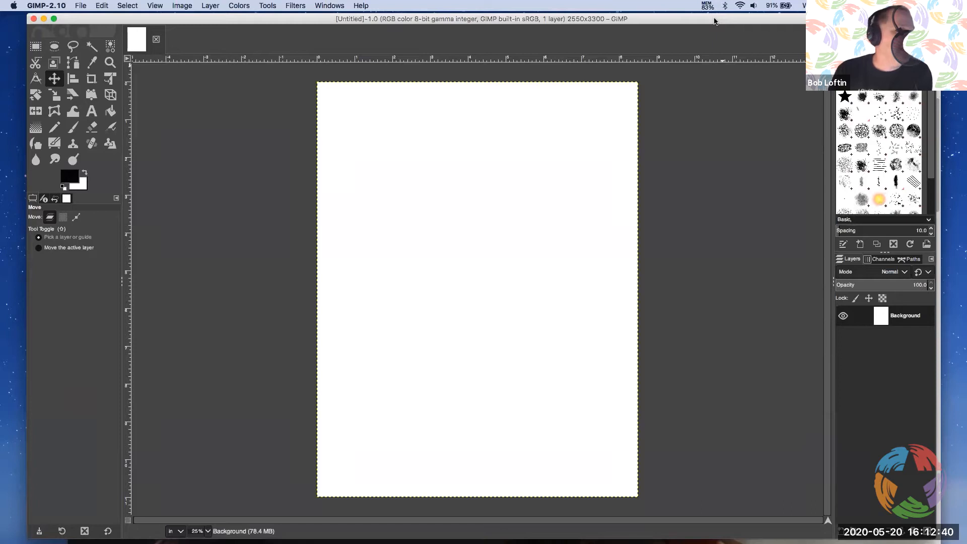
Minimize the browser window and shift the GIMP window to uncover the menu files folder on the desktop
{"action": "left_click_drag", "start_coordinate": [715, 21], "coordinate": [643, 27]}
{"action": "left_click_drag", "start_coordinate": [899, 67], "coordinate": [892, 63]}
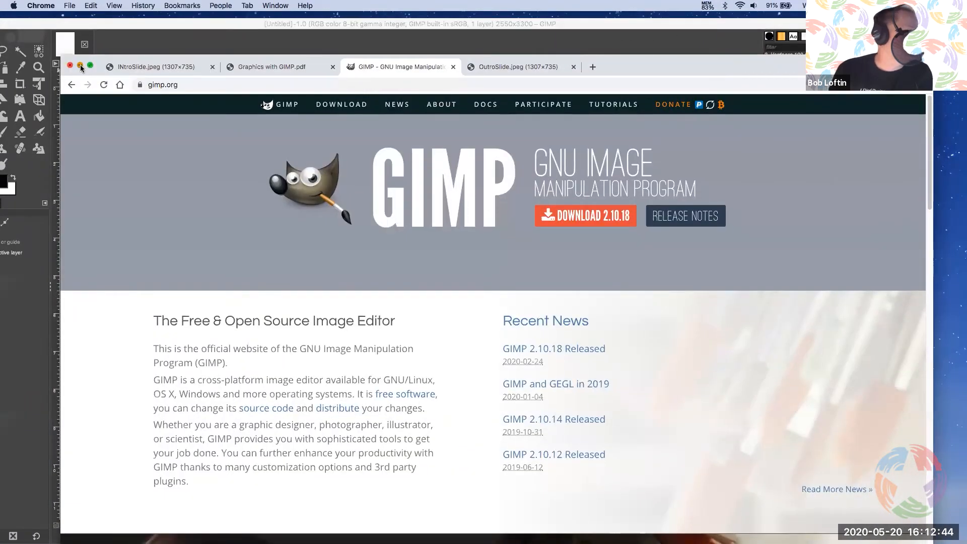
{"action": "left_click", "coordinate": [79, 66]}
{"action": "left_click_drag", "start_coordinate": [609, 27], "coordinate": [689, 23]}
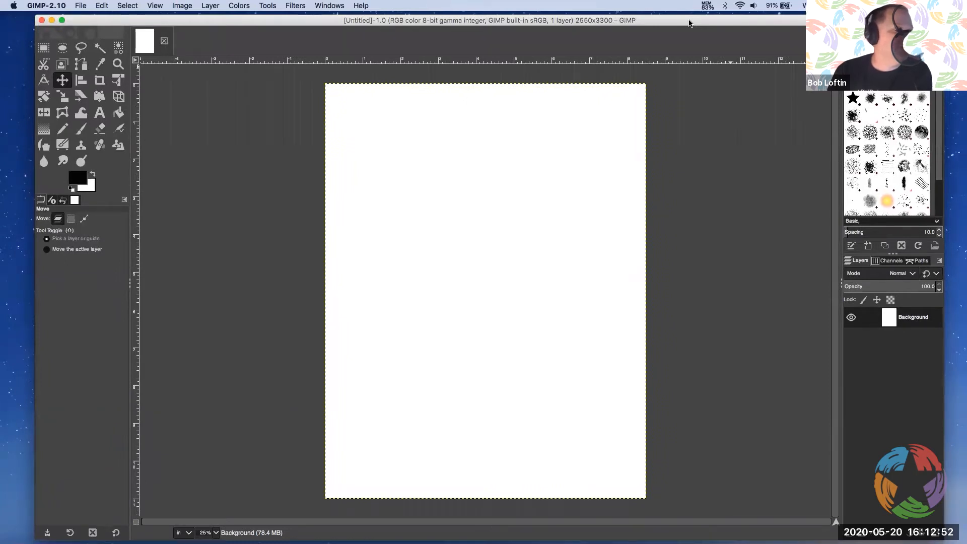
{"action": "left_click_drag", "start_coordinate": [689, 23], "coordinate": [593, 20]}
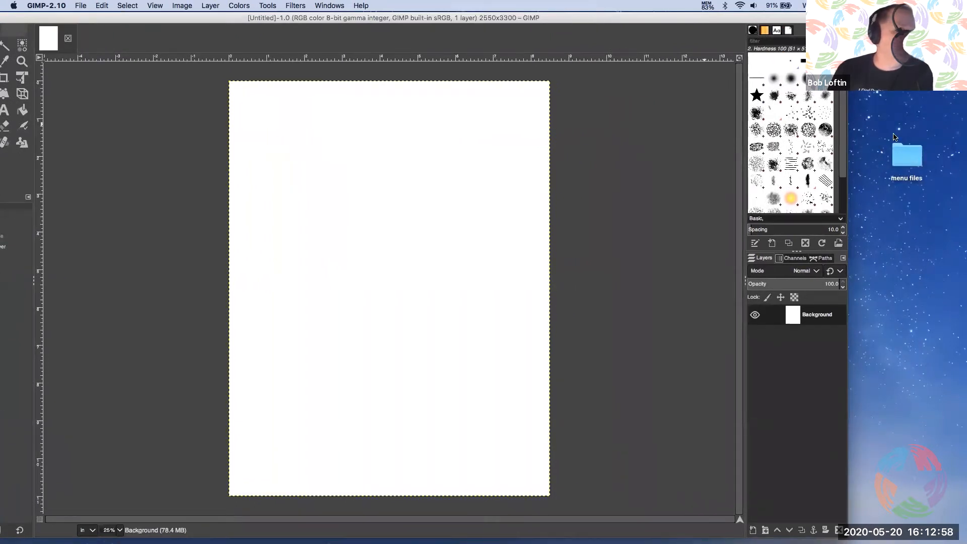
Open the menu files folder in Finder and preview BobsLogo.gif, menu.txt and swordfish-thumb.png
{"action": "left_click", "coordinate": [904, 159]}
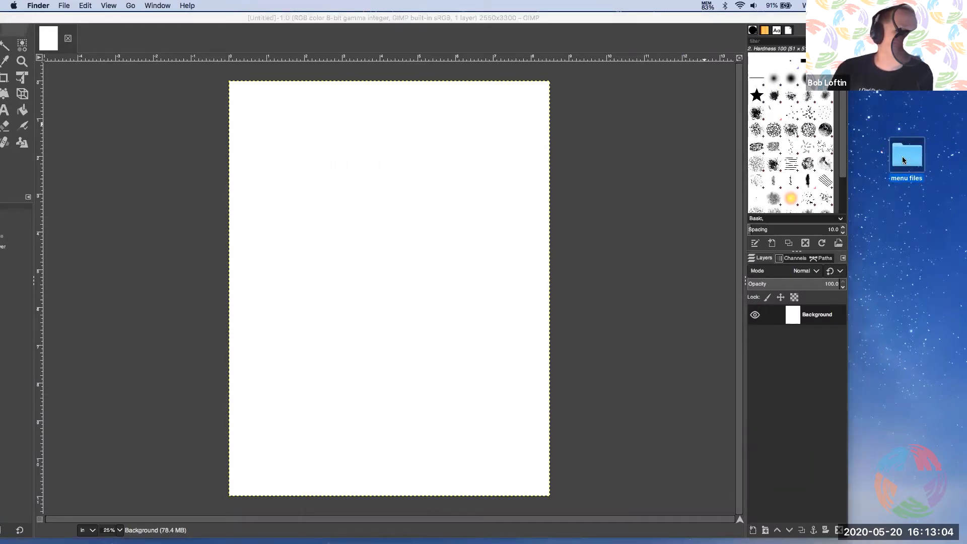
{"action": "double_click", "coordinate": [903, 160]}
{"action": "left_click_drag", "start_coordinate": [815, 194], "coordinate": [783, 127]}
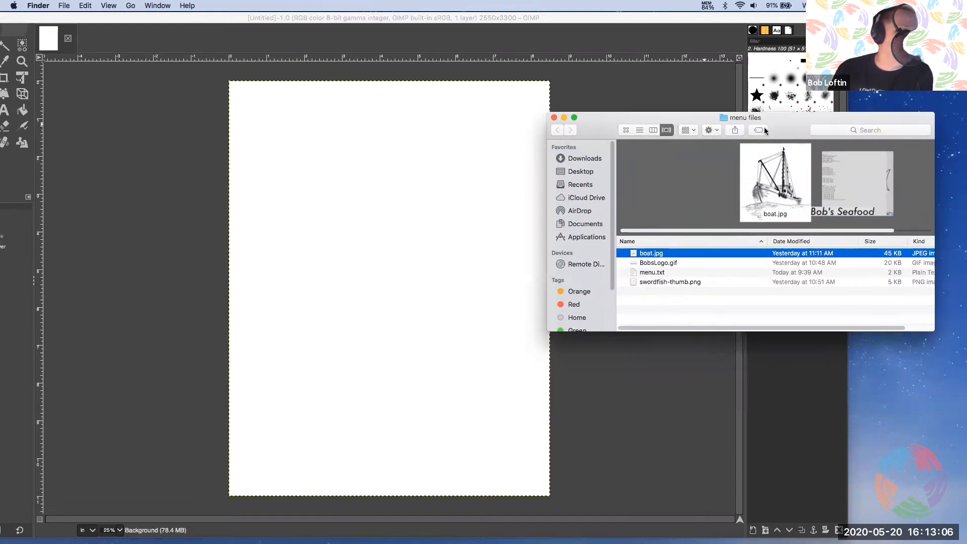
{"action": "left_click", "coordinate": [666, 263]}
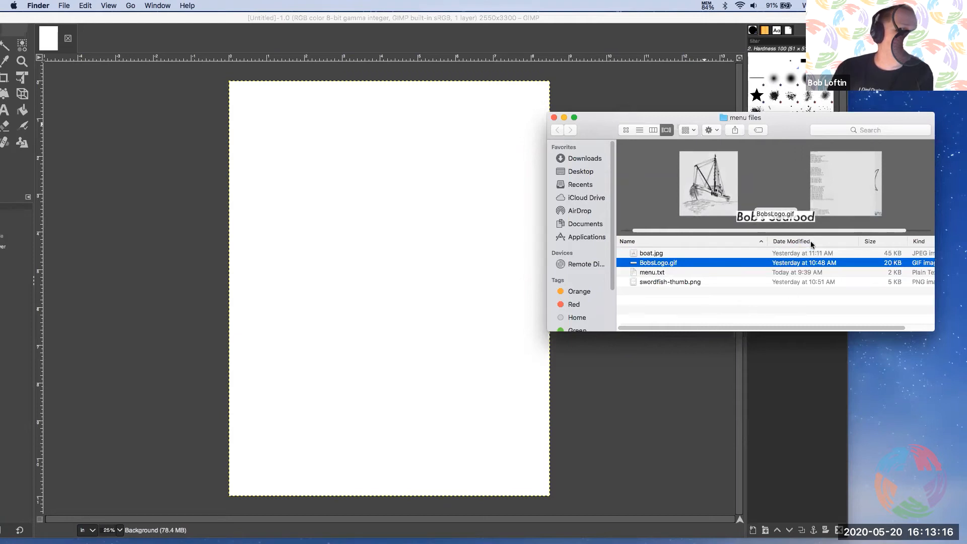
{"action": "left_click", "coordinate": [657, 273]}
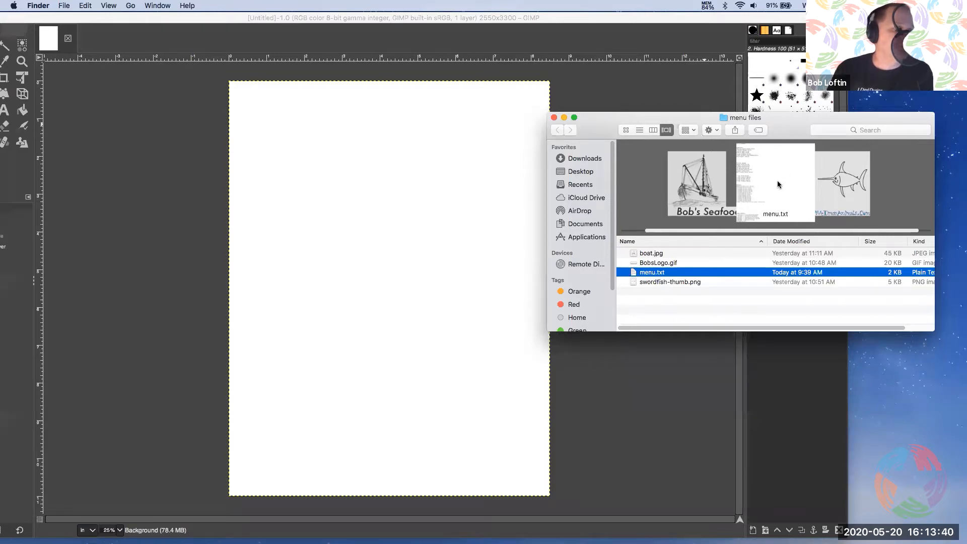
{"action": "left_click", "coordinate": [668, 284]}
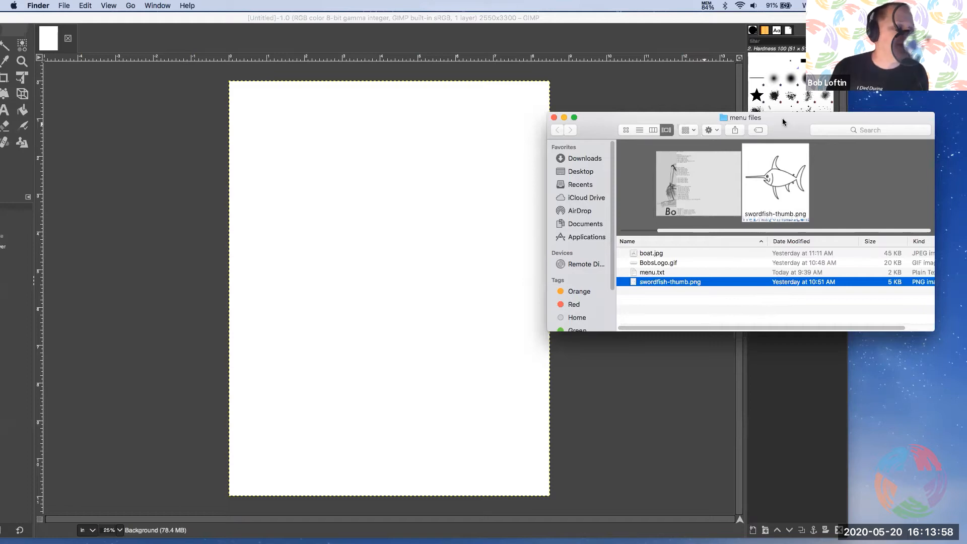
Add BobsLogo.gif from the menu files folder to the blank page as a new layer, and bring the whole GIMP window back into view
{"action": "left_click_drag", "start_coordinate": [783, 121], "coordinate": [813, 112]}
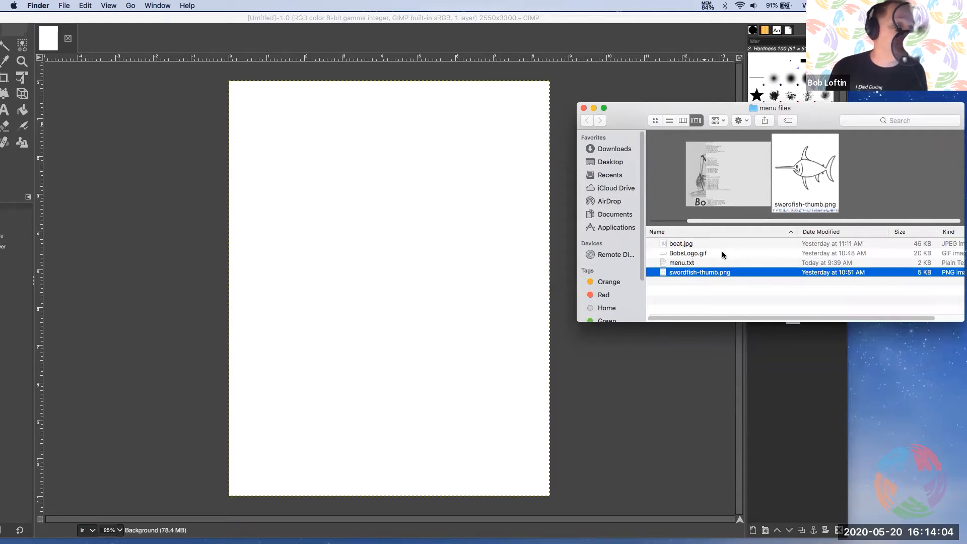
{"action": "left_click", "coordinate": [694, 254]}
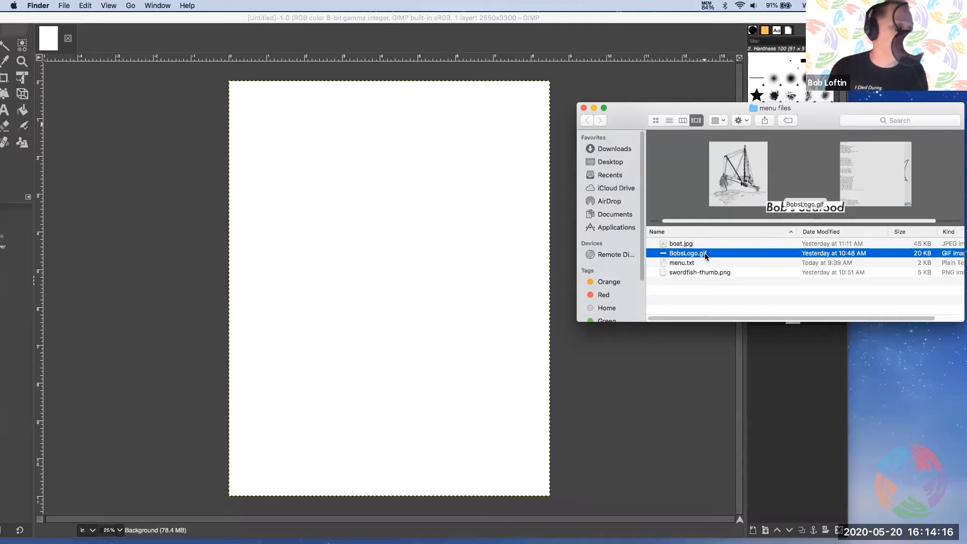
{"action": "left_click_drag", "start_coordinate": [706, 256], "coordinate": [371, 157]}
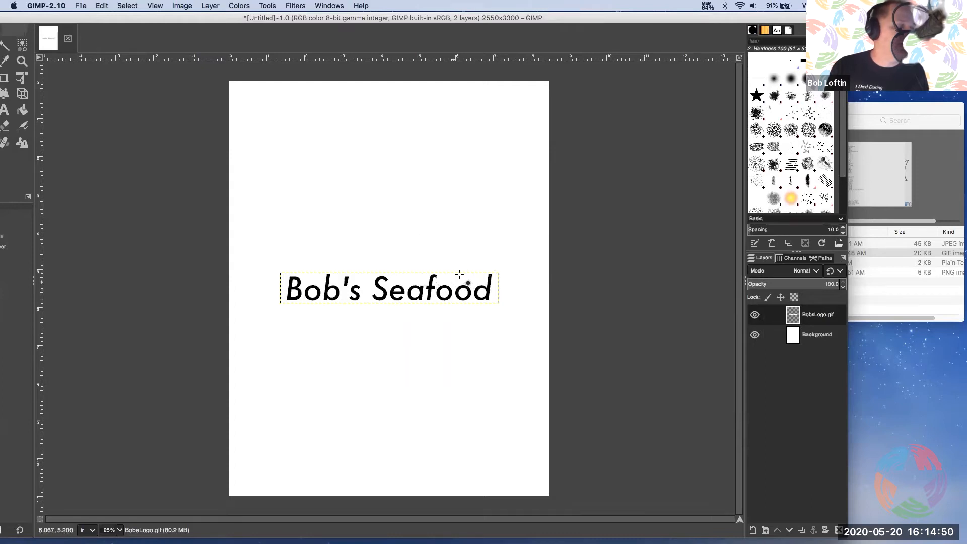
{"action": "left_click_drag", "start_coordinate": [201, 18], "coordinate": [280, 19]}
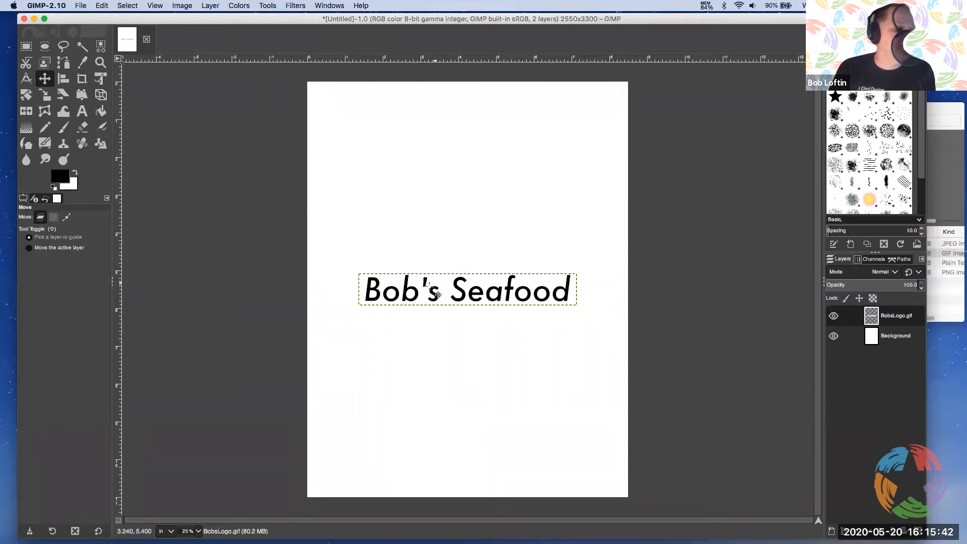
{"action": "left_click", "coordinate": [436, 267]}
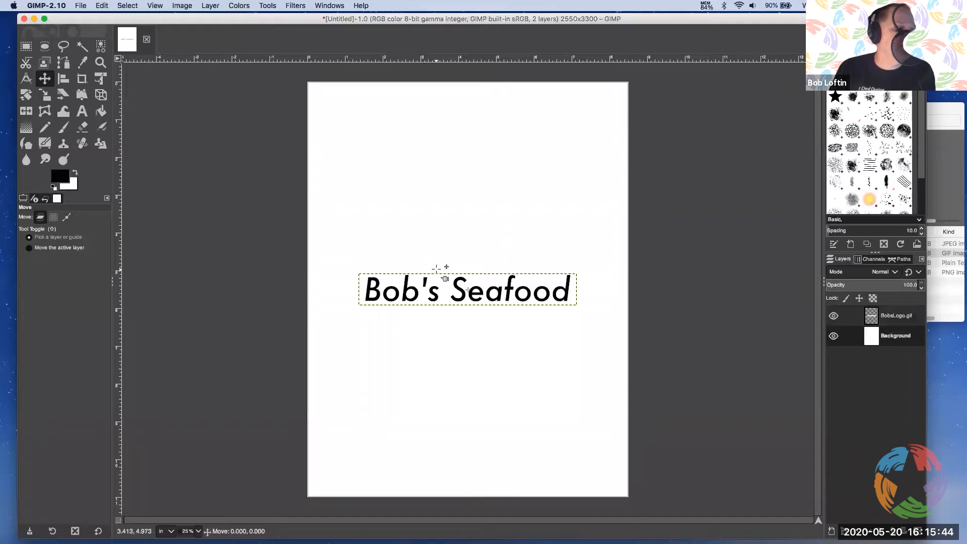
{"action": "left_click_drag", "start_coordinate": [437, 268], "coordinate": [442, 209]}
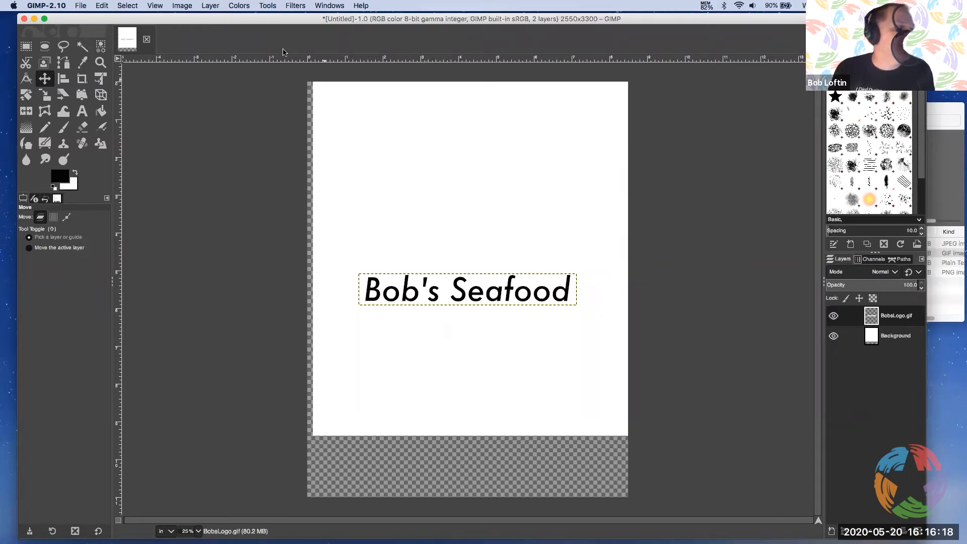
{"action": "left_click", "coordinate": [103, 6]}
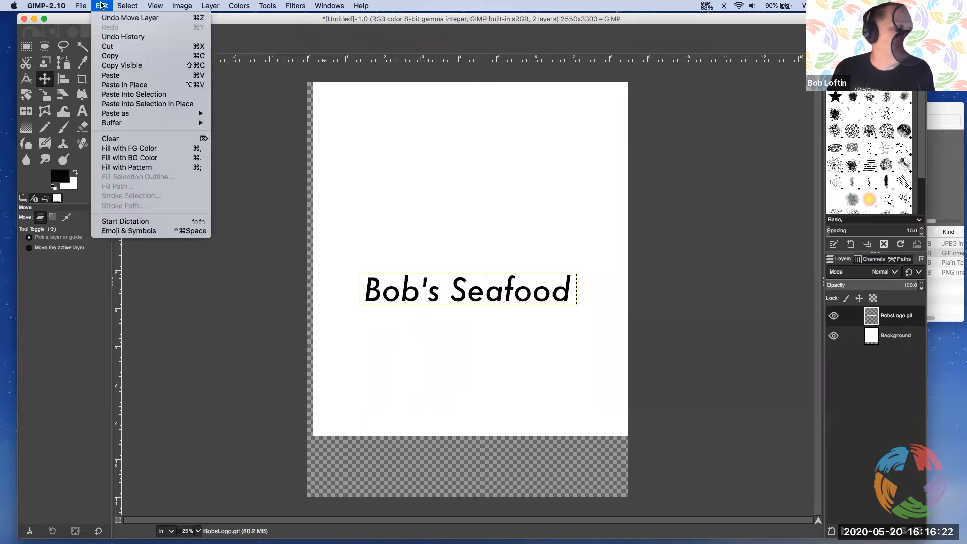
{"action": "left_click", "coordinate": [123, 18]}
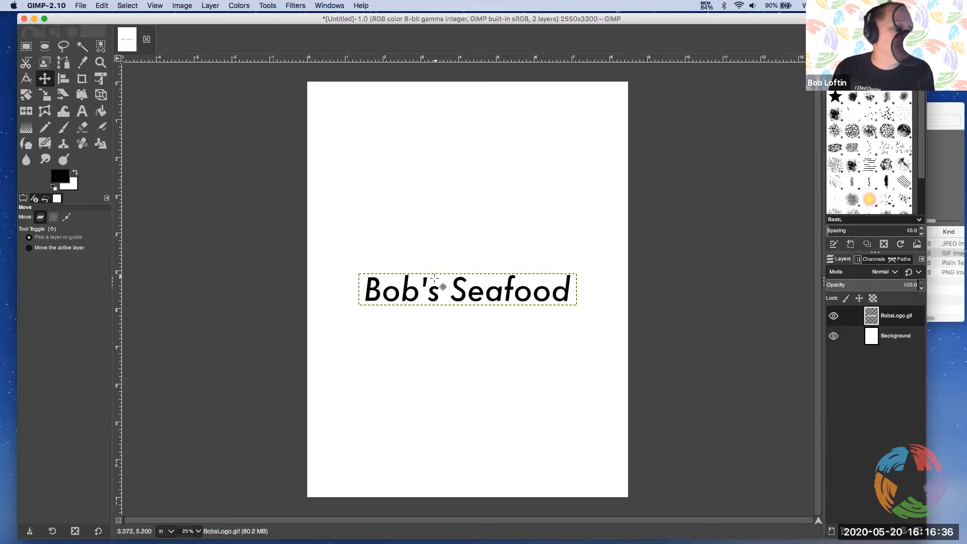
Move the BobsLogo.gif layer to the upper left of the page, setting the Move tool to move the active layer
{"action": "left_click_drag", "start_coordinate": [434, 278], "coordinate": [412, 123]}
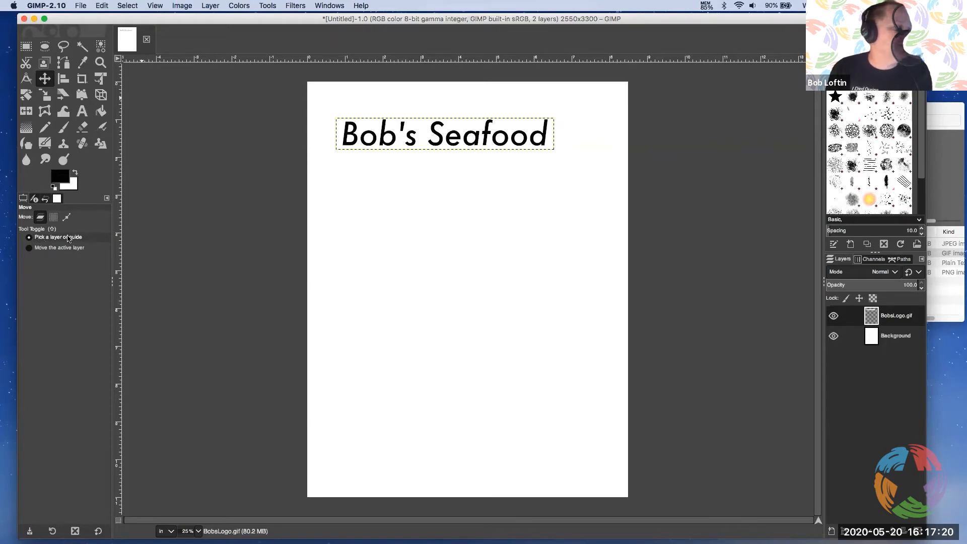
{"action": "left_click", "coordinate": [29, 250]}
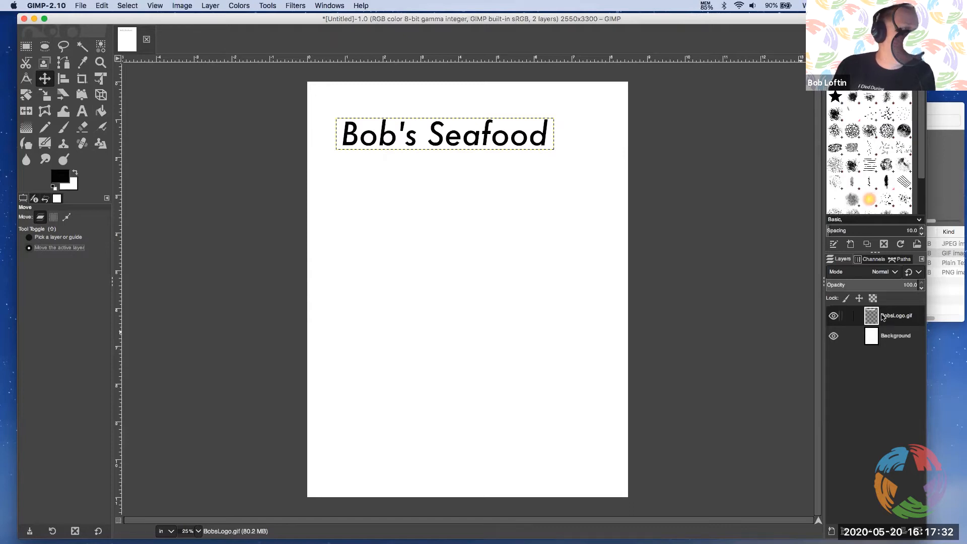
{"action": "left_click", "coordinate": [854, 337]}
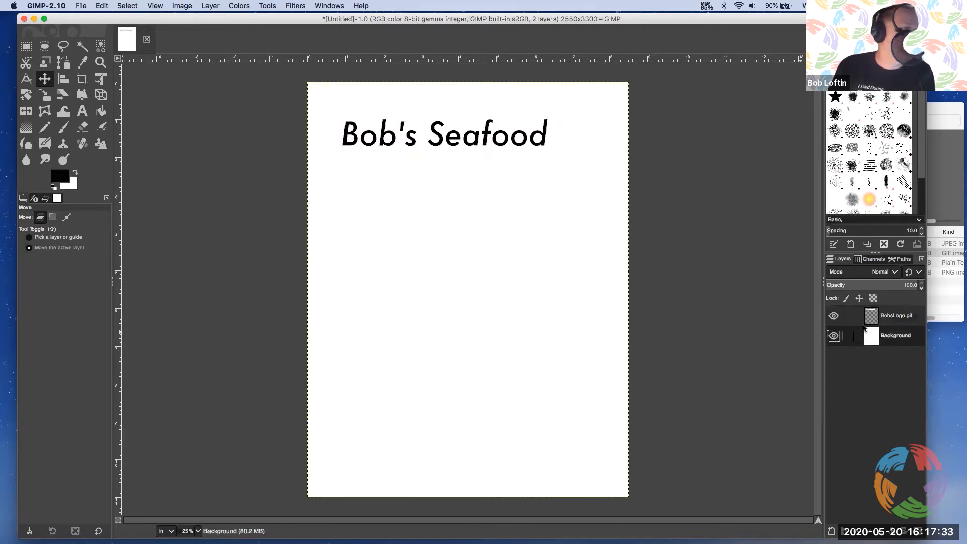
{"action": "left_click", "coordinate": [899, 317]}
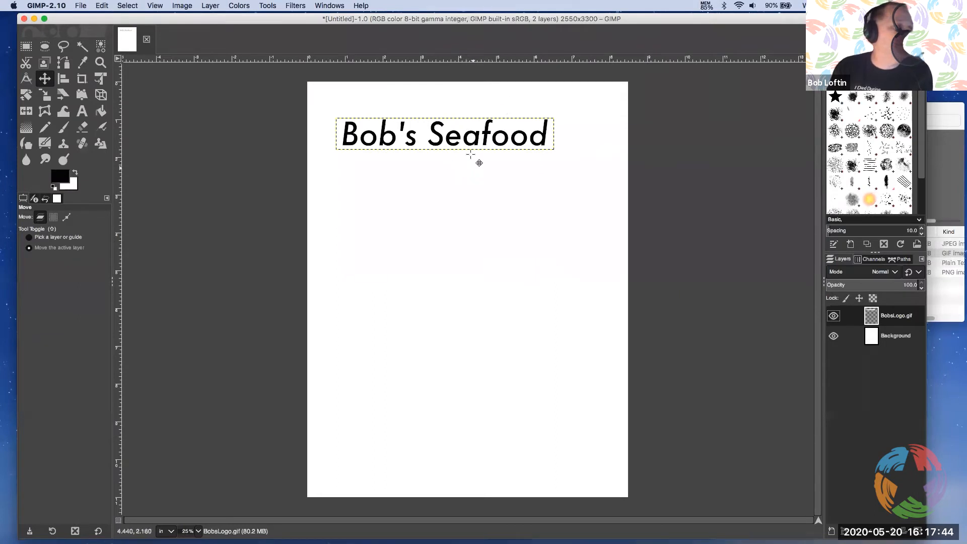
{"action": "mouse_move", "coordinate": [462, 130]}
{"action": "left_mouse_down"}
{"action": "mouse_move", "coordinate": [469, 157]}
{"action": "mouse_move", "coordinate": [484, 162]}
{"action": "mouse_move", "coordinate": [482, 118]}
{"action": "mouse_move", "coordinate": [460, 120]}
{"action": "mouse_move", "coordinate": [453, 132]}
{"action": "left_mouse_up"}
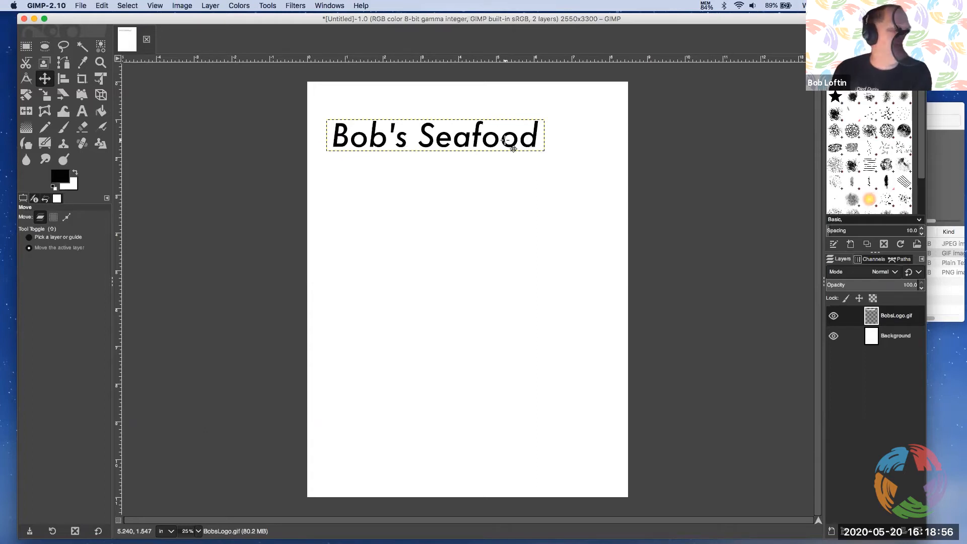
{"action": "left_click_drag", "start_coordinate": [491, 128], "coordinate": [484, 130]}
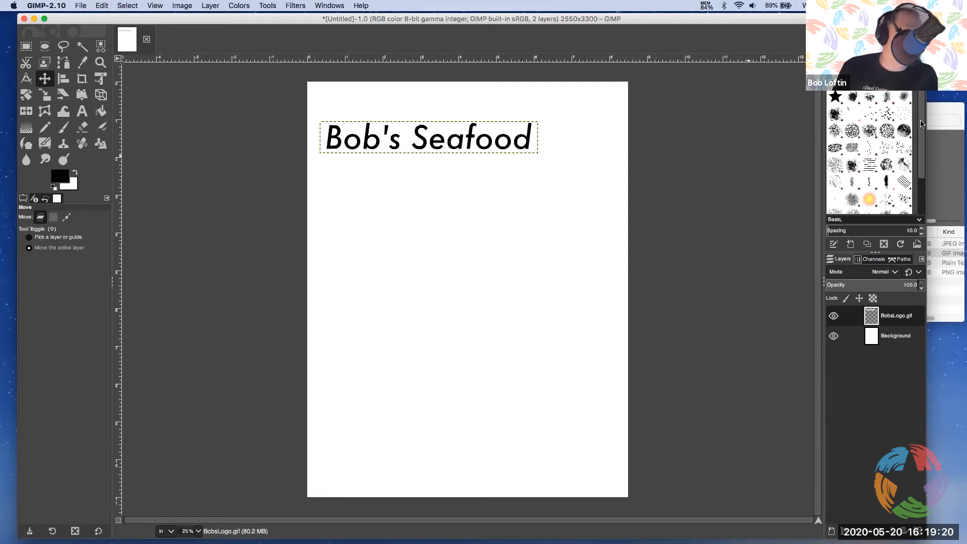
Add swordfish-thumb.png from the menu files folder to the page as a new layer, and bring the whole GIMP window back into view
{"action": "left_click", "coordinate": [947, 110]}
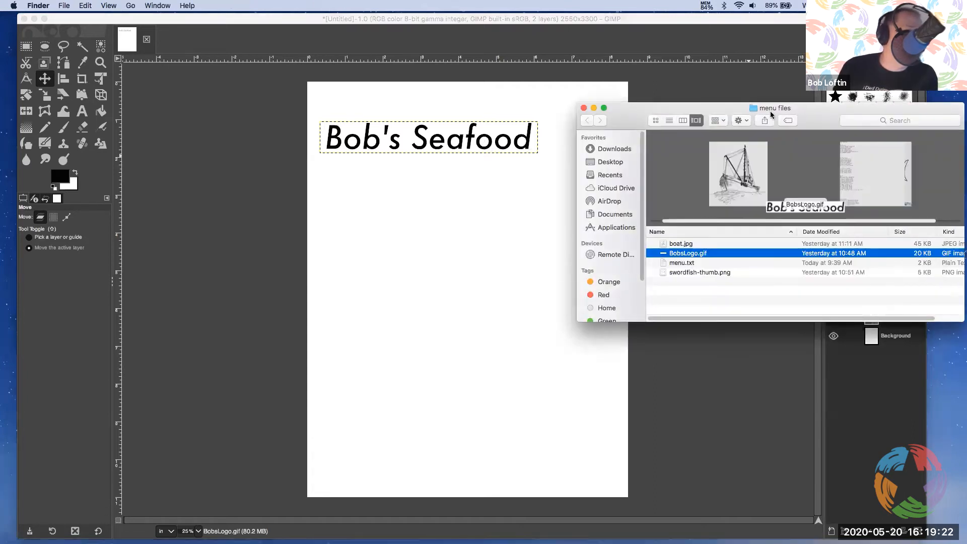
{"action": "left_click_drag", "start_coordinate": [769, 115], "coordinate": [829, 104]}
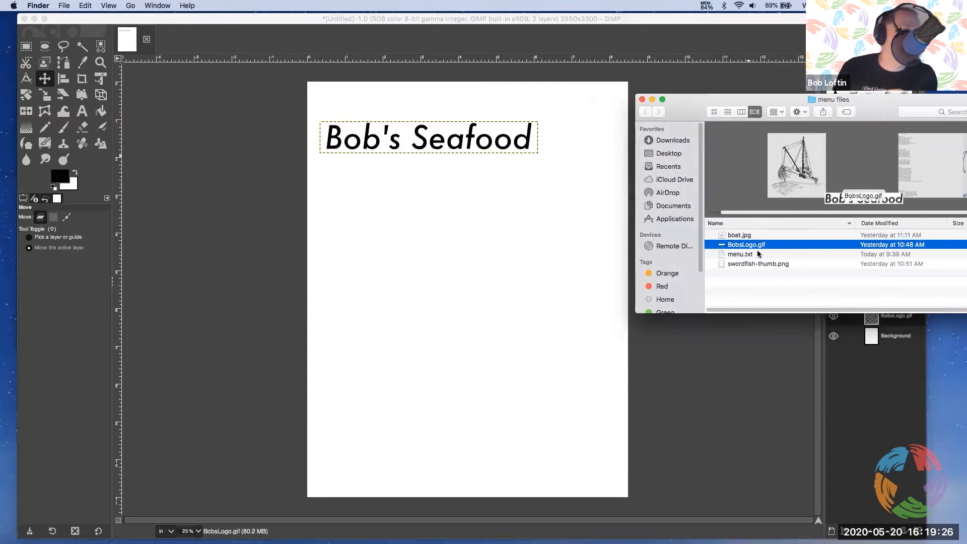
{"action": "left_click", "coordinate": [739, 263]}
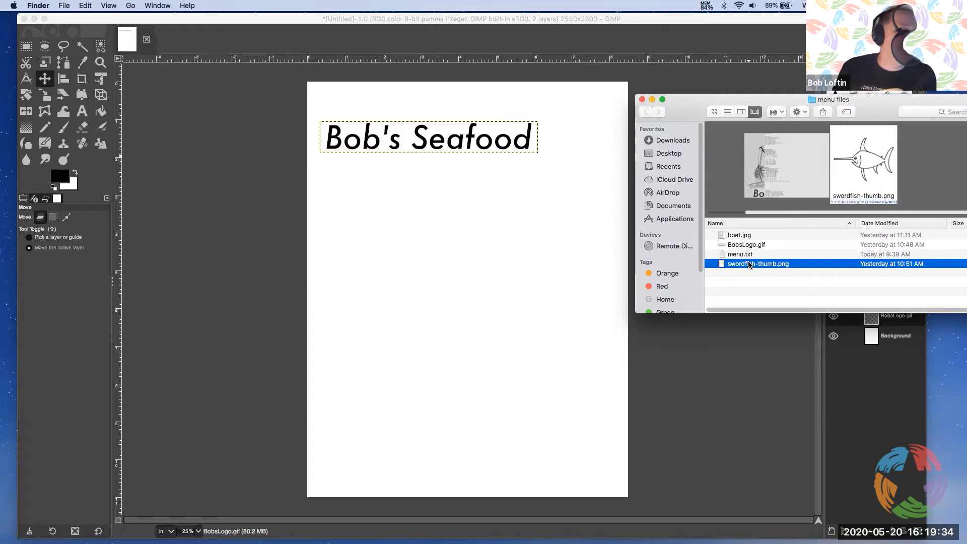
{"action": "left_click_drag", "start_coordinate": [752, 267], "coordinate": [474, 292]}
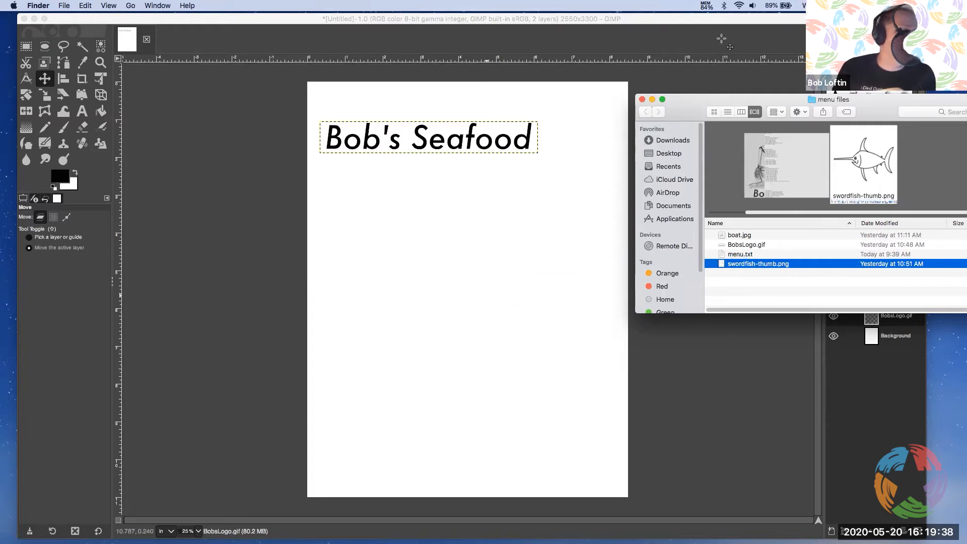
{"action": "left_click", "coordinate": [719, 21]}
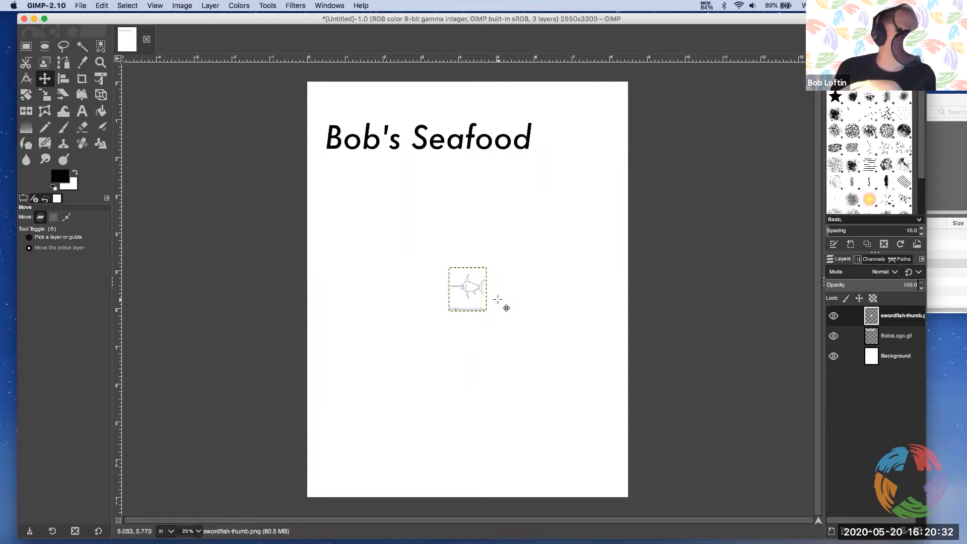
Scale the swordfish-thumb.png layer to 600 × 700 pixels, keeping width and height linked
{"action": "left_click", "coordinate": [847, 316]}
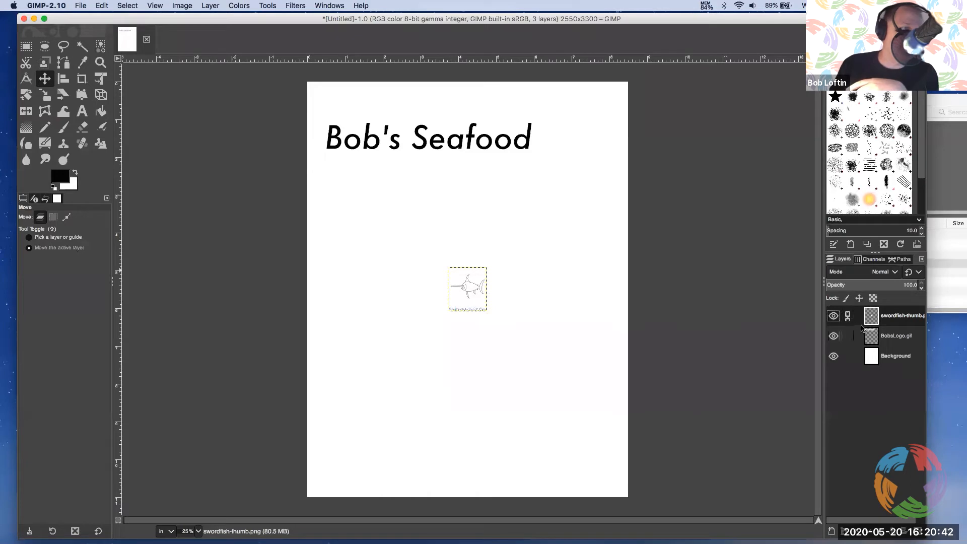
{"action": "left_click", "coordinate": [847, 317]}
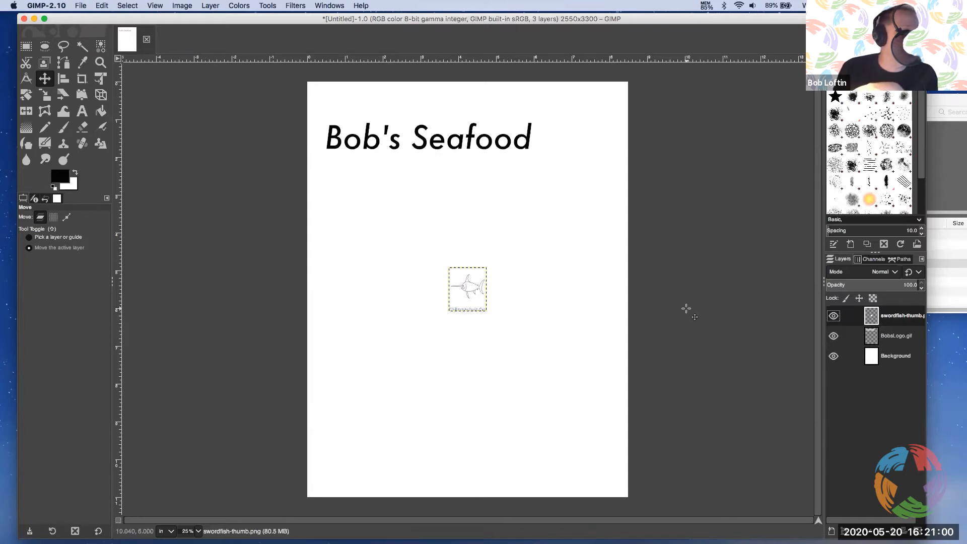
{"action": "left_click", "coordinate": [208, 7]}
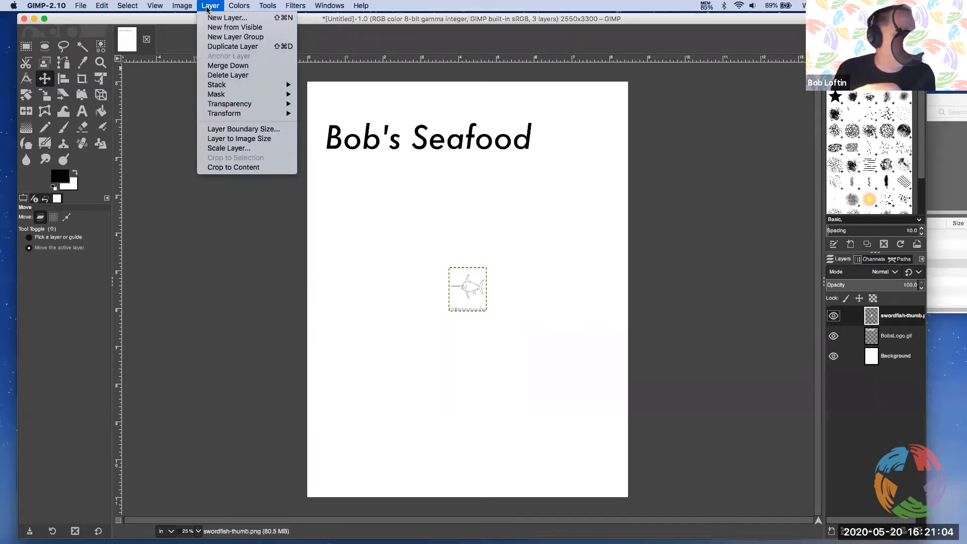
{"action": "left_click", "coordinate": [228, 148]}
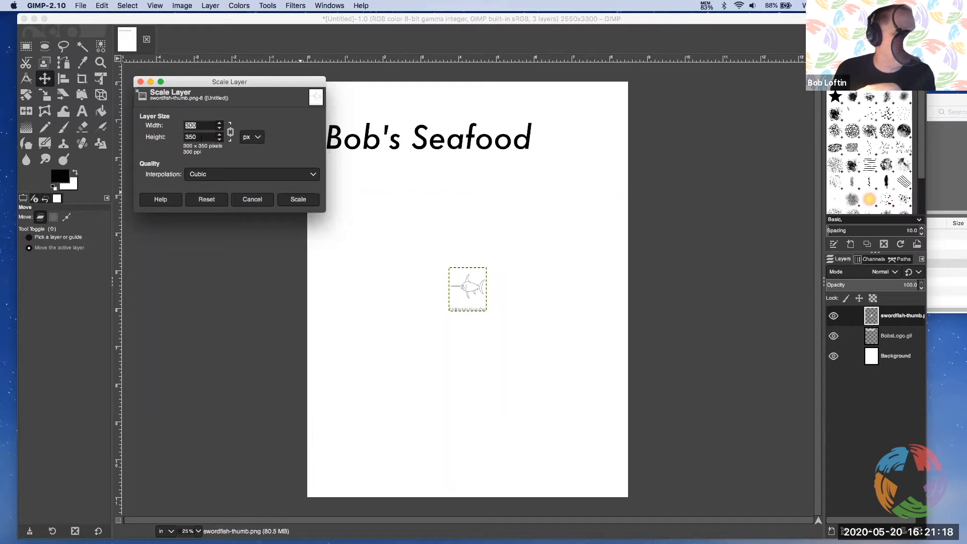
{"action": "left_click", "coordinate": [229, 132]}
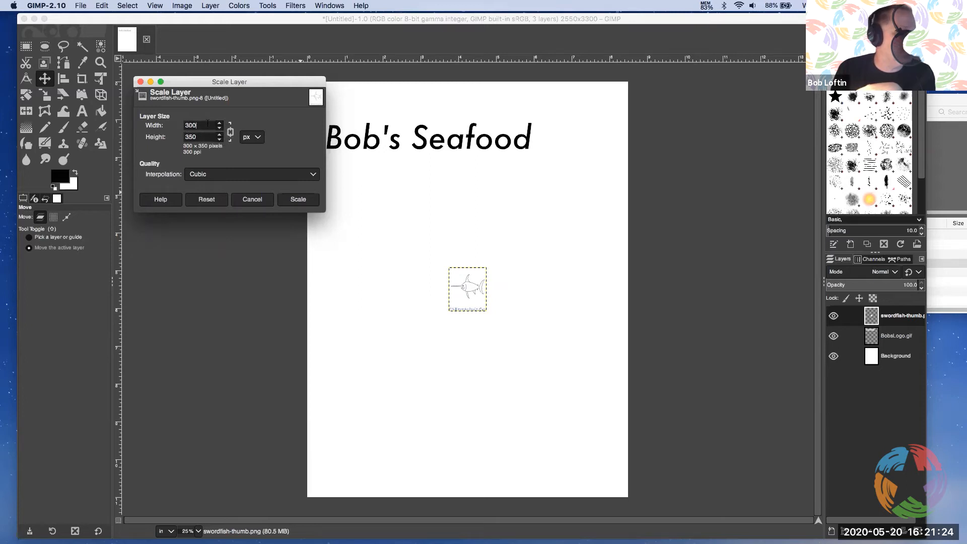
{"action": "left_click_drag", "start_coordinate": [208, 124], "coordinate": [178, 128]}
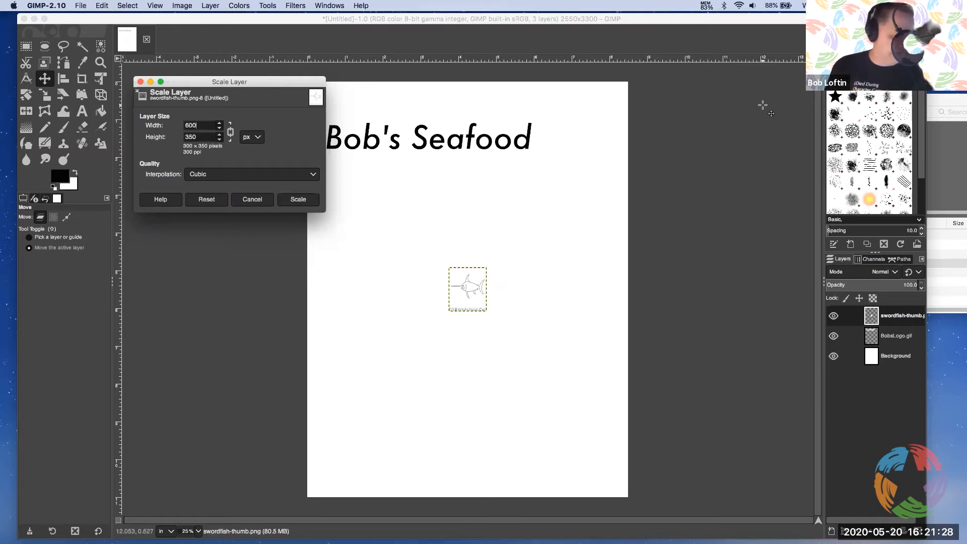
{"action": "left_click", "coordinate": [201, 133]}
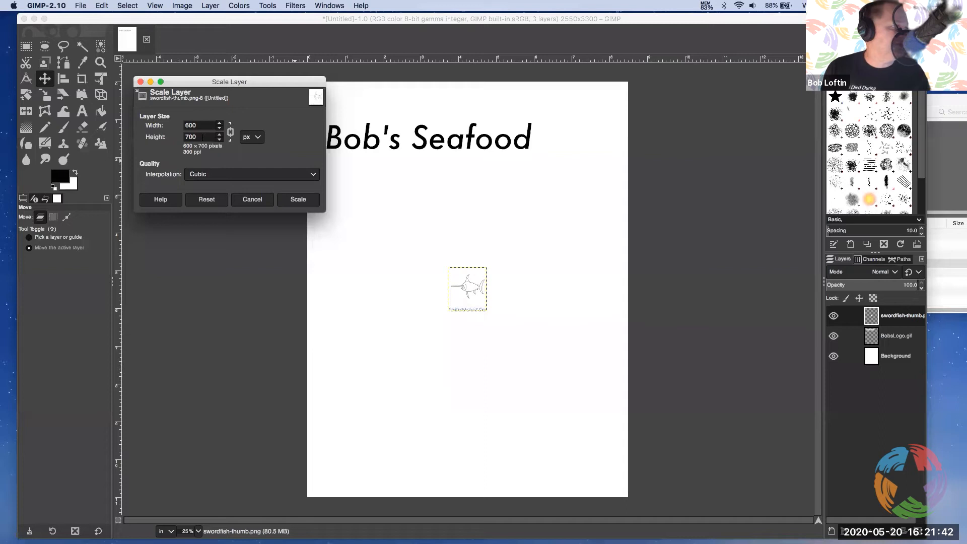
{"action": "left_click", "coordinate": [299, 200]}
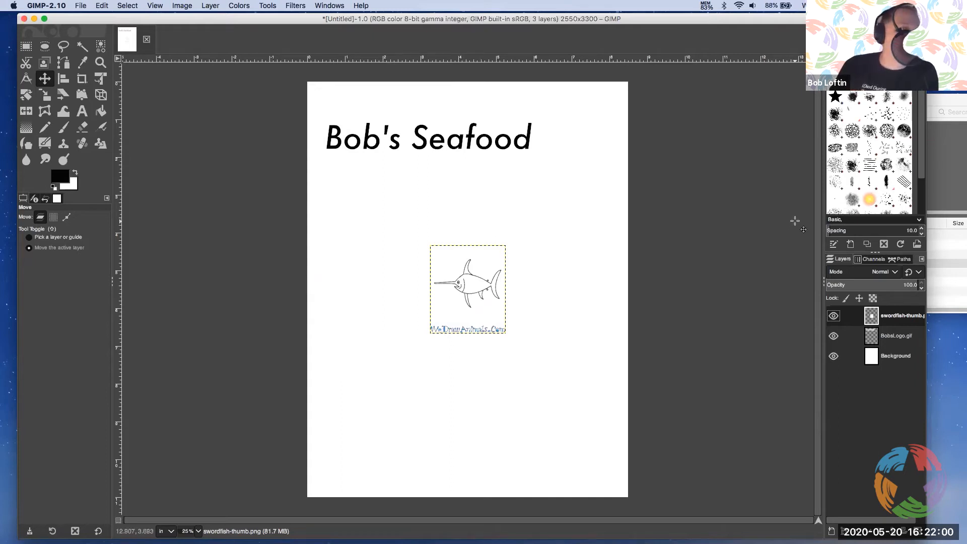
Scale the swordfish-thumb.png layer again, to 150 percent in both width and height
{"action": "right_click", "coordinate": [887, 318]}
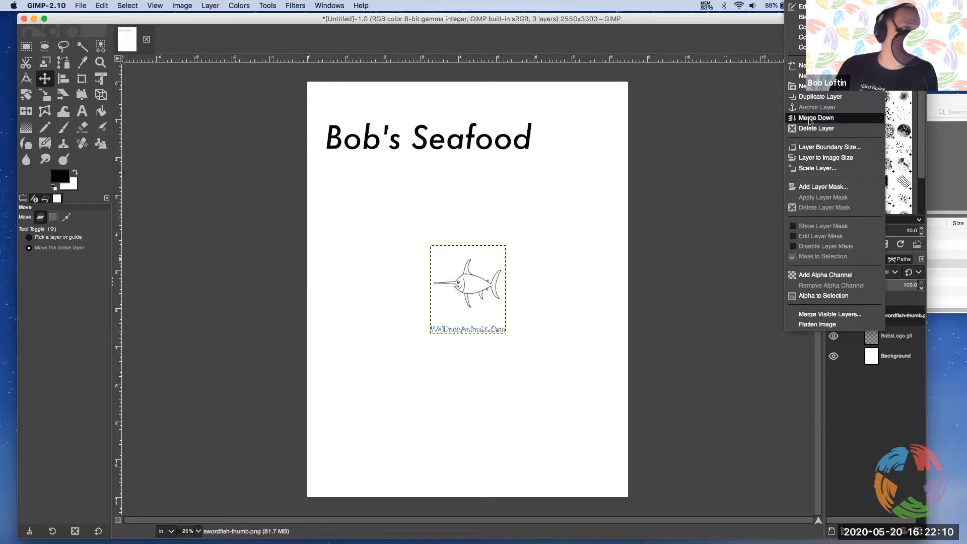
{"action": "left_click", "coordinate": [804, 168]}
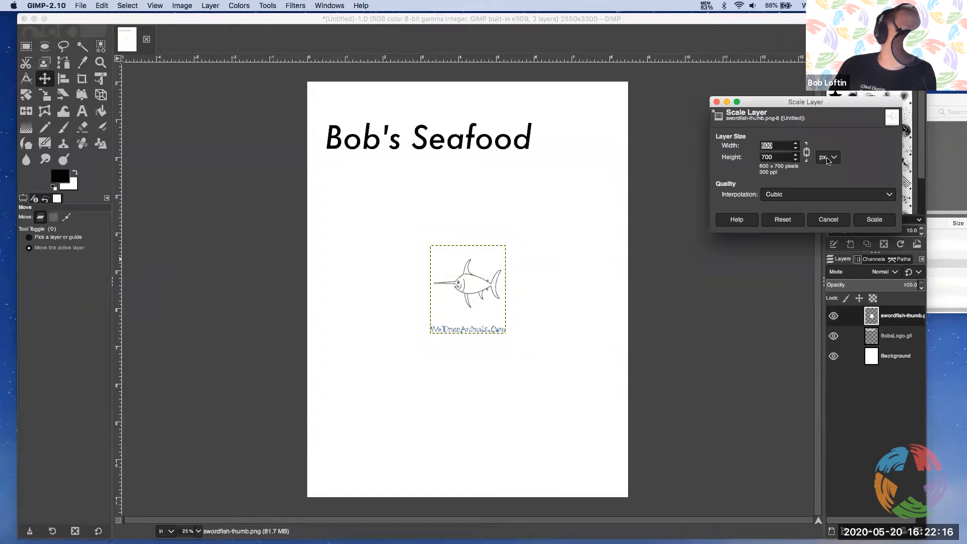
{"action": "left_click", "coordinate": [828, 161]}
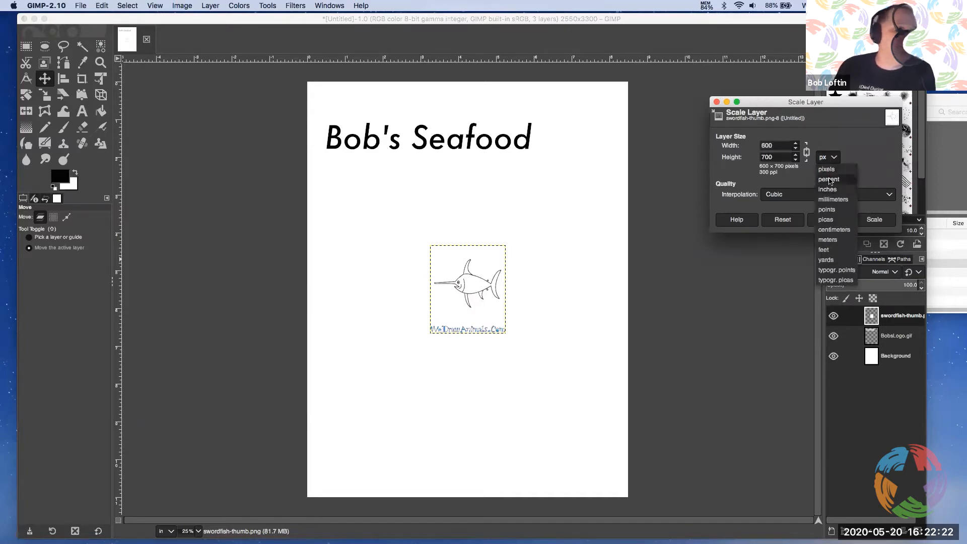
{"action": "left_click", "coordinate": [830, 180]}
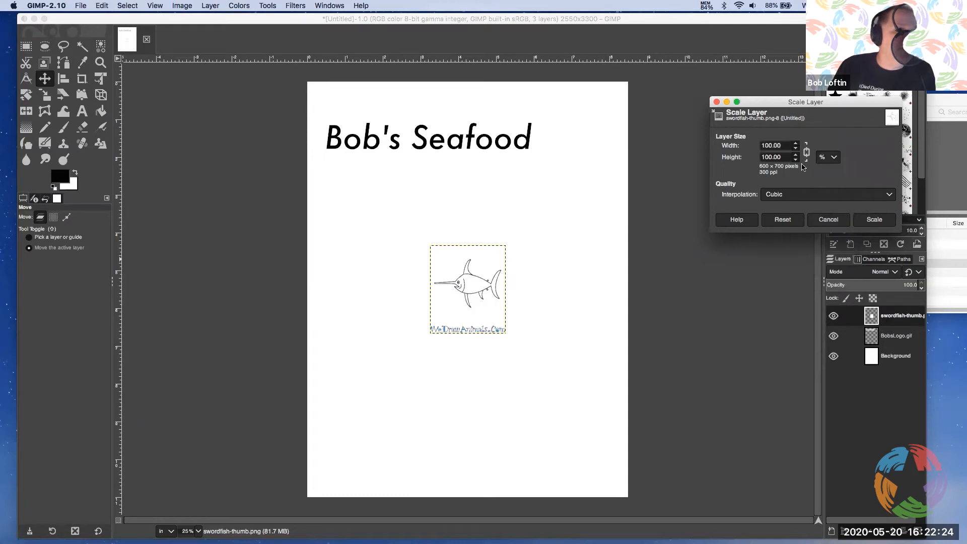
{"action": "left_click_drag", "start_coordinate": [781, 145], "coordinate": [751, 149]}
{"action": "type", "text": "150"}
{"action": "key", "text": "Tab"}
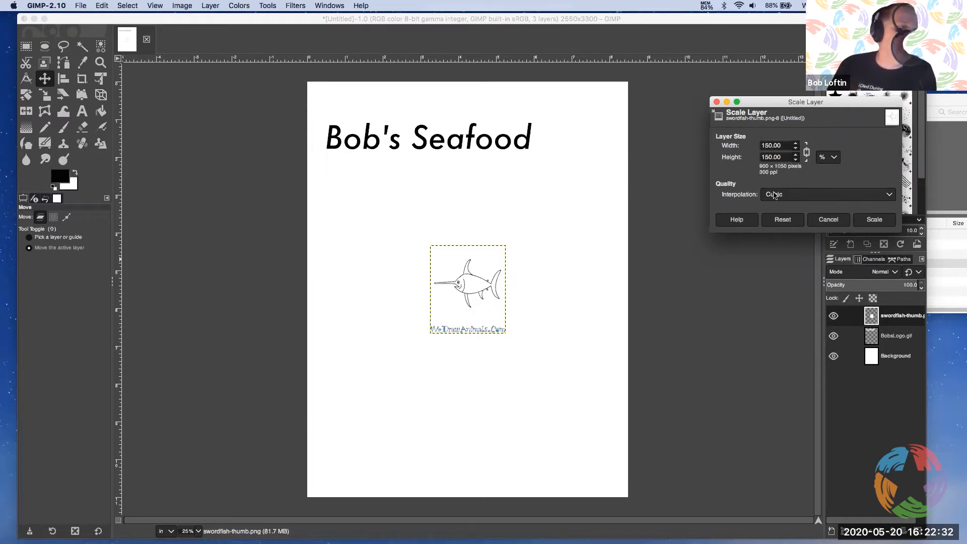
{"action": "left_click", "coordinate": [876, 222]}
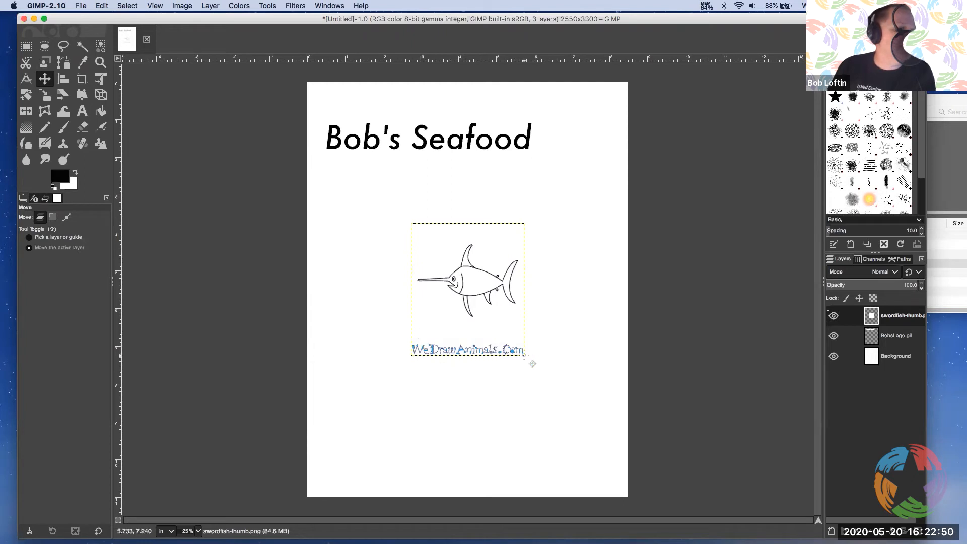
Erase the WeDrawAnimals.Com text from the swordfish-thumb.png layer and move the swordfish to the upper-right corner of the page
{"action": "left_click", "coordinate": [888, 357]}
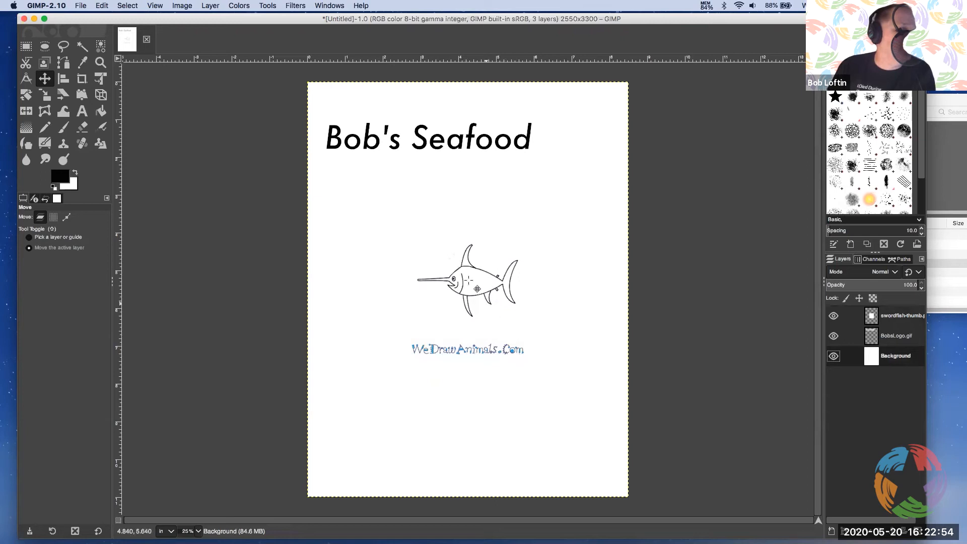
{"action": "left_click", "coordinate": [873, 316]}
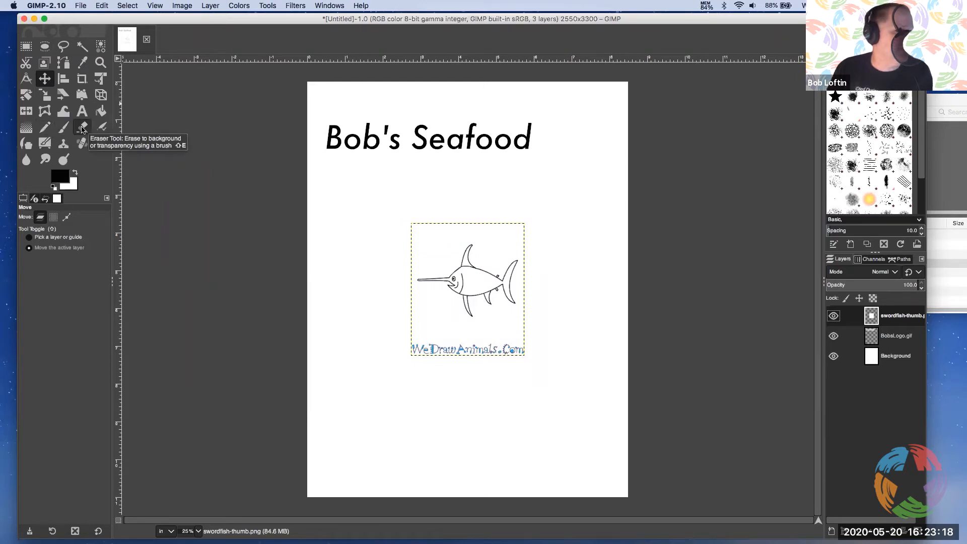
{"action": "left_click", "coordinate": [82, 128]}
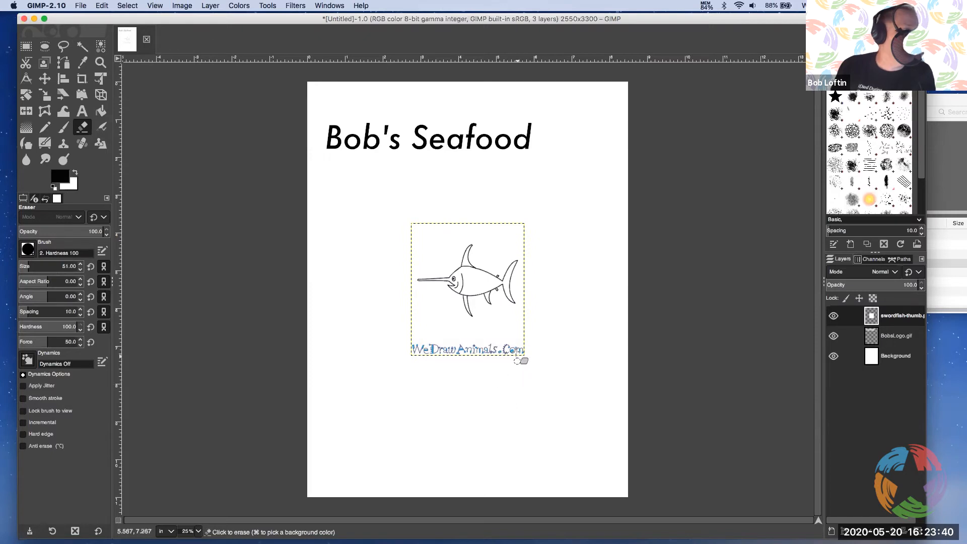
{"action": "mouse_move", "coordinate": [513, 345]}
{"action": "left_mouse_down"}
{"action": "mouse_move", "coordinate": [507, 349]}
{"action": "mouse_move", "coordinate": [521, 348]}
{"action": "mouse_move", "coordinate": [416, 346]}
{"action": "mouse_move", "coordinate": [513, 349]}
{"action": "mouse_move", "coordinate": [421, 355]}
{"action": "left_mouse_up"}
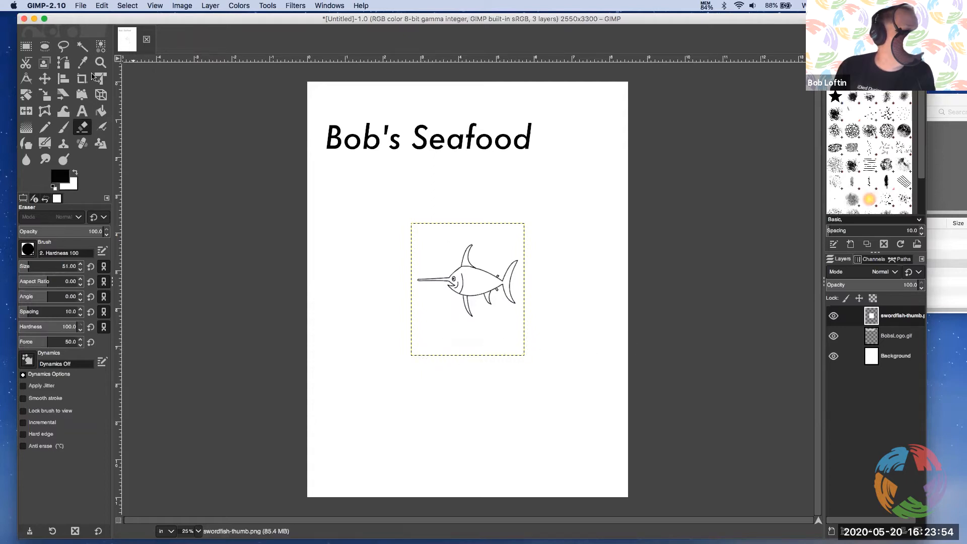
{"action": "left_click", "coordinate": [44, 81]}
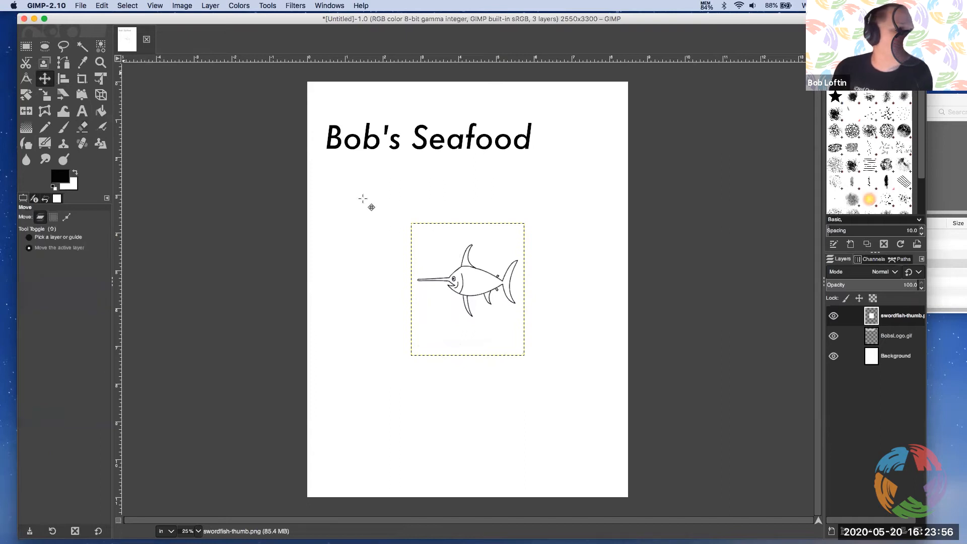
{"action": "left_click_drag", "start_coordinate": [479, 272], "coordinate": [571, 145]}
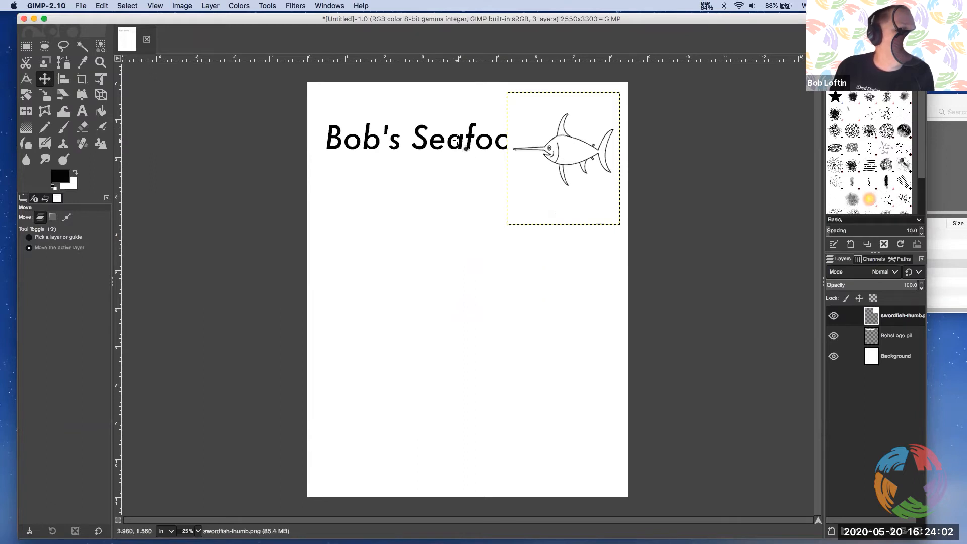
Place the swordfish-thumb.png layer beneath BobsLogo.gif in the layer stack and position the swordfish just below the end of the logo
{"action": "left_click_drag", "start_coordinate": [544, 169], "coordinate": [528, 176]}
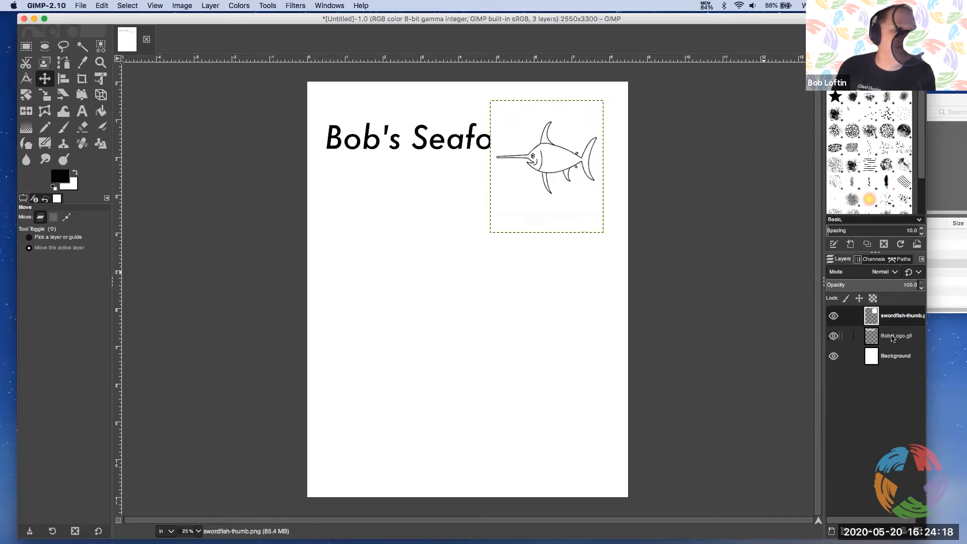
{"action": "left_click_drag", "start_coordinate": [873, 315], "coordinate": [882, 339]}
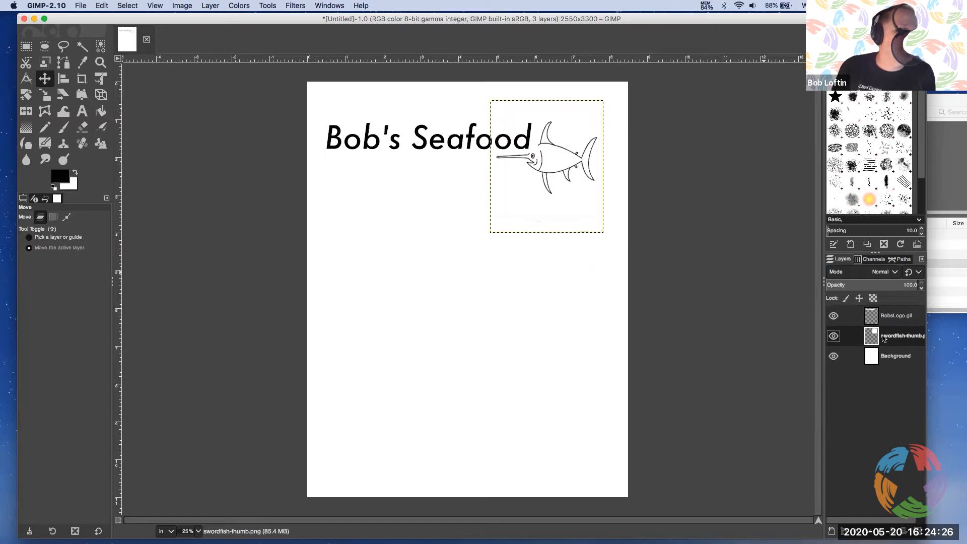
{"action": "left_click_drag", "start_coordinate": [555, 205], "coordinate": [561, 213]}
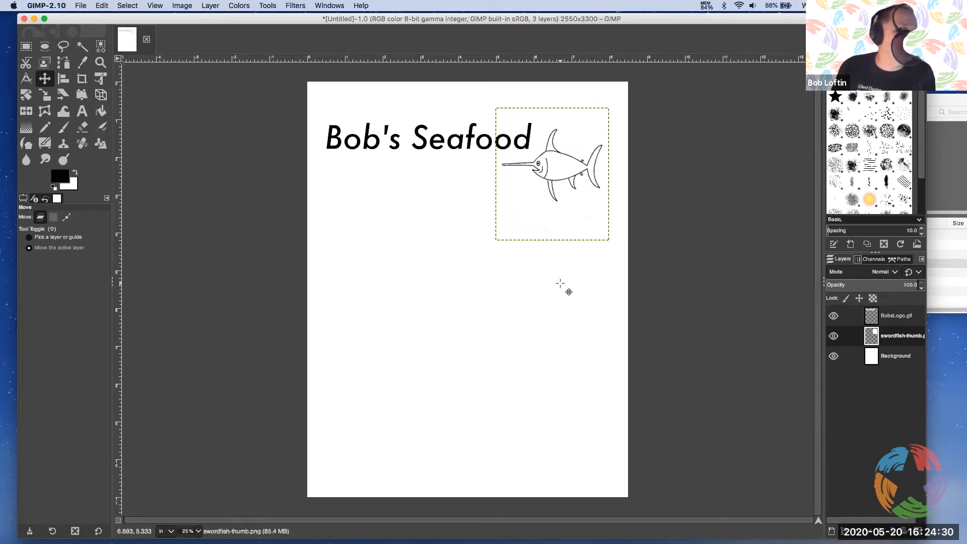
Try a 40 percent opacity on the swordfish-thumb.png layer and undo that opacity change
{"action": "left_click", "coordinate": [888, 356]}
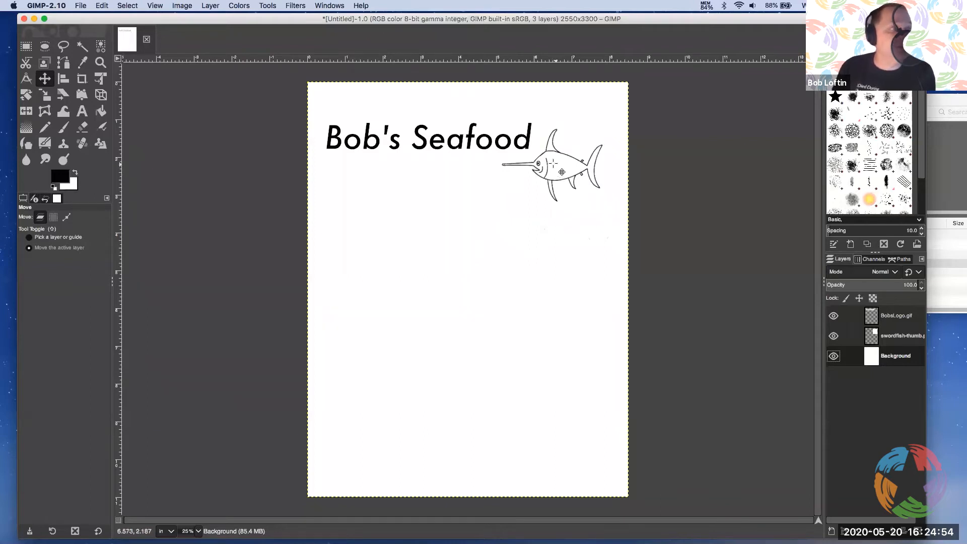
{"action": "left_click", "coordinate": [886, 338]}
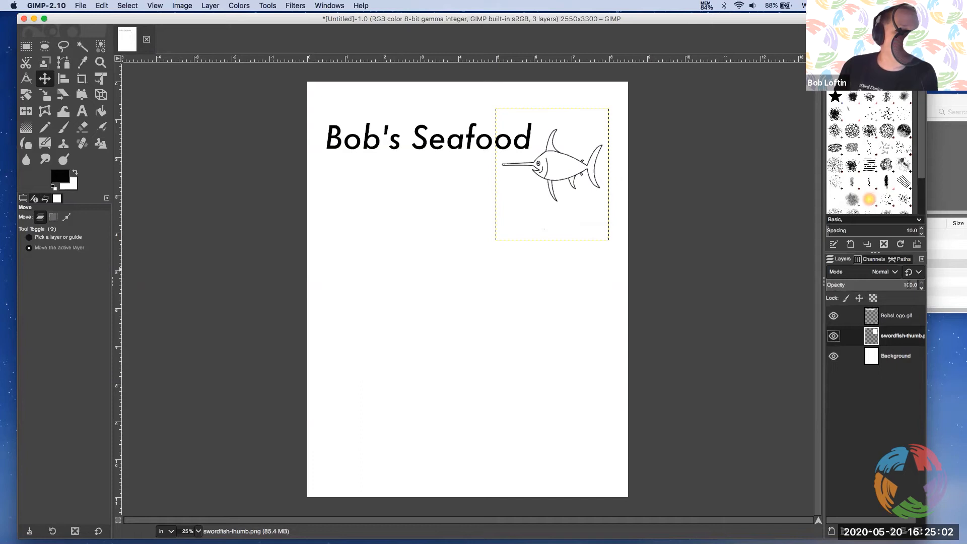
{"action": "left_click_drag", "start_coordinate": [917, 285], "coordinate": [900, 285]}
{"action": "type", "text": "40"}
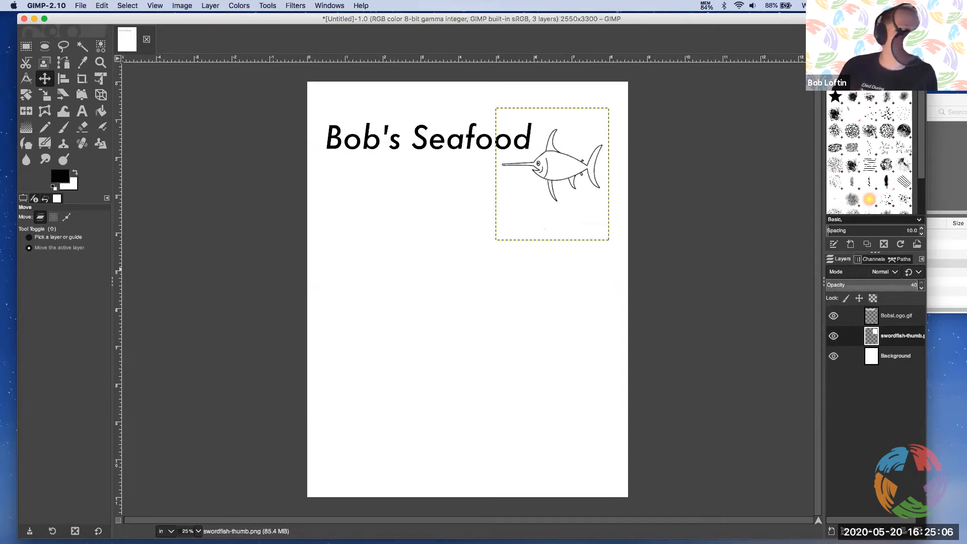
{"action": "key", "text": "Return"}
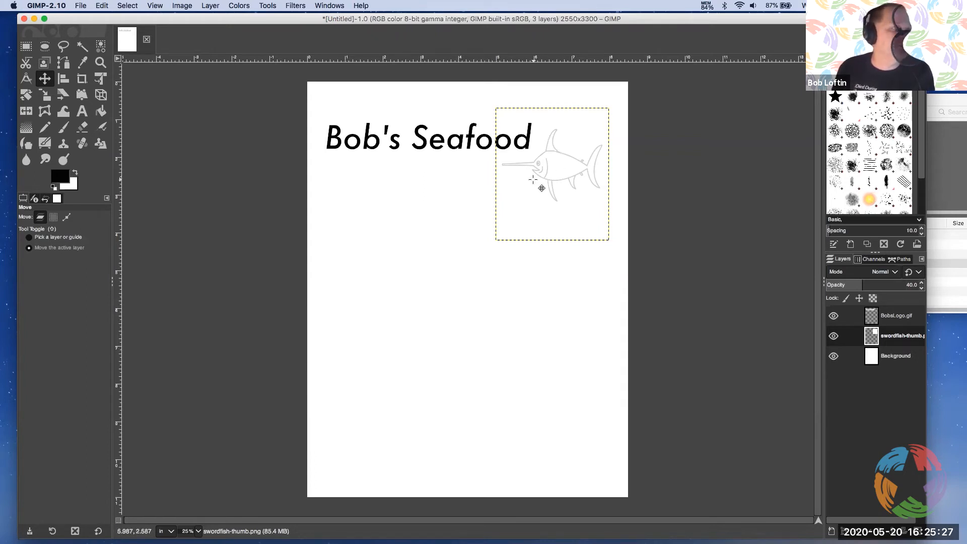
{"action": "left_click", "coordinate": [103, 5]}
{"action": "left_click", "coordinate": [111, 19]}
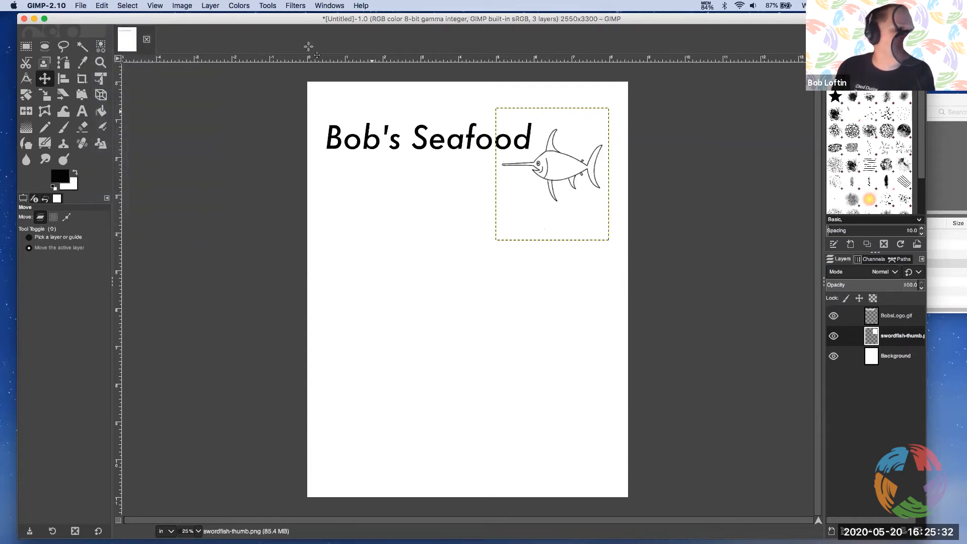
Nudge the swordfish-thumb.png layer slightly to the right and make the Background layer active
{"action": "left_click", "coordinate": [870, 316]}
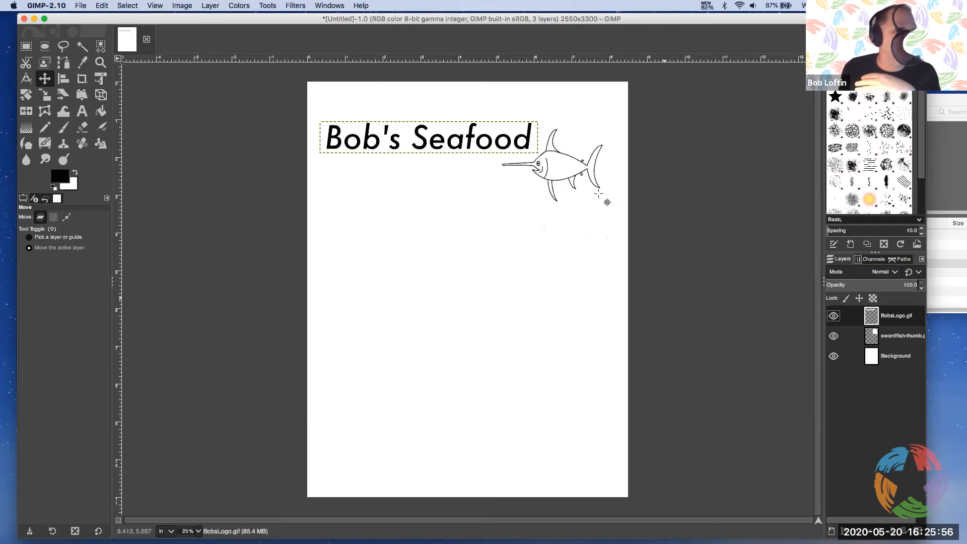
{"action": "left_click", "coordinate": [886, 335]}
{"action": "left_click_drag", "start_coordinate": [563, 174], "coordinate": [569, 175]}
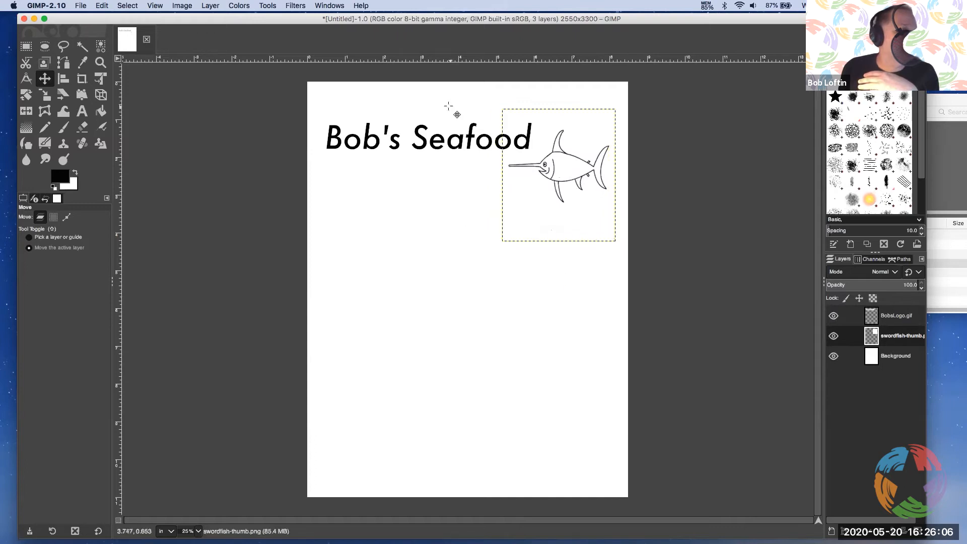
{"action": "left_click", "coordinate": [877, 358]}
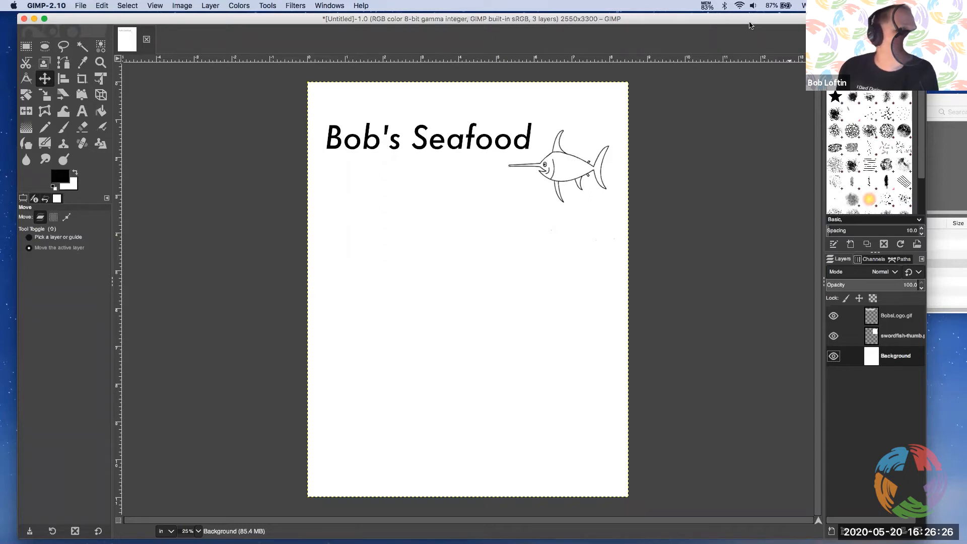
Open menu.txt from the menu files folder in TextEdit and enlarge its window to show more of the menu
{"action": "left_click", "coordinate": [945, 106]}
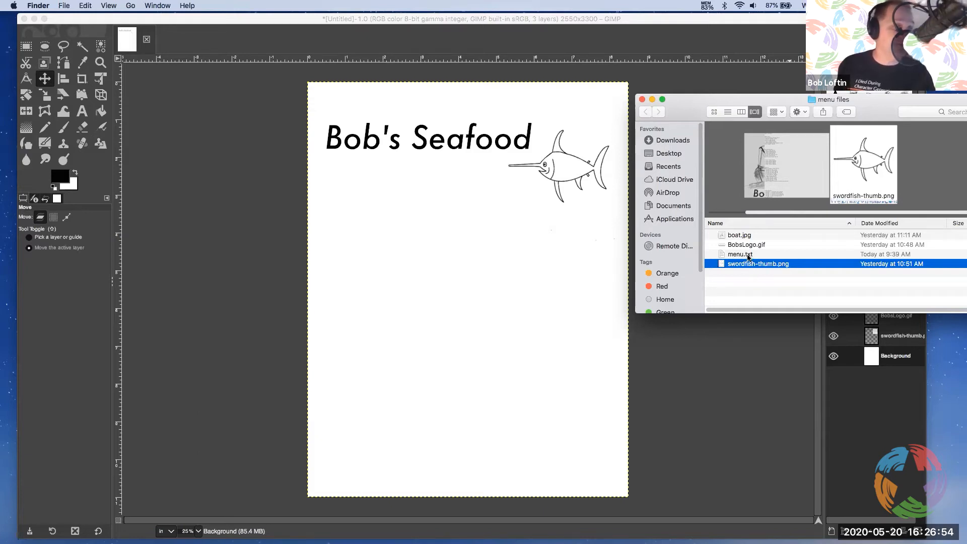
{"action": "left_click", "coordinate": [748, 256]}
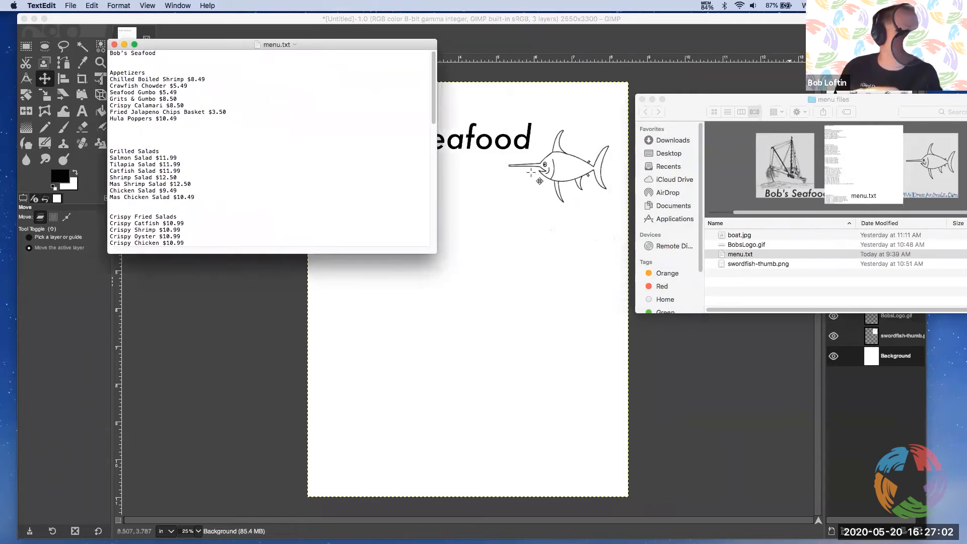
{"action": "left_click_drag", "start_coordinate": [414, 49], "coordinate": [509, 62]}
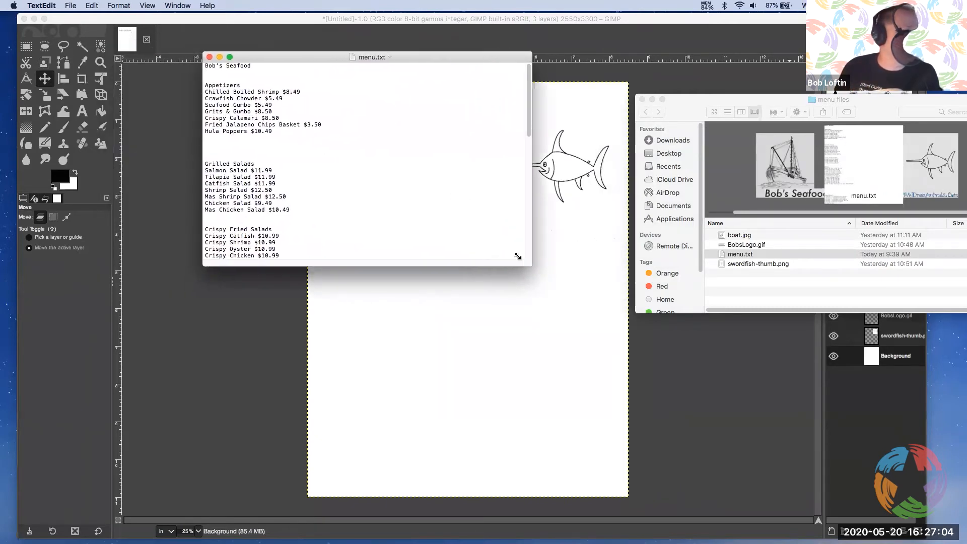
{"action": "left_click_drag", "start_coordinate": [531, 267], "coordinate": [558, 492]}
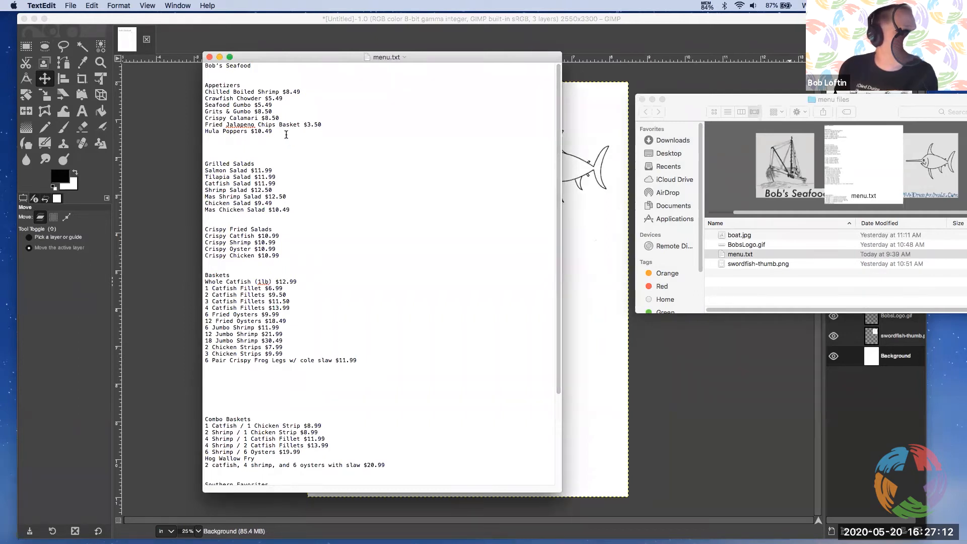
Copy the Appetizers section of menu.txt, from its heading through Hula Poppers $10.49, and switch to the Text tool in GIMP
{"action": "left_click_drag", "start_coordinate": [285, 132], "coordinate": [213, 81]}
{"action": "left_click_drag", "start_coordinate": [301, 211], "coordinate": [204, 159]}
{"action": "left_click", "coordinate": [319, 146]}
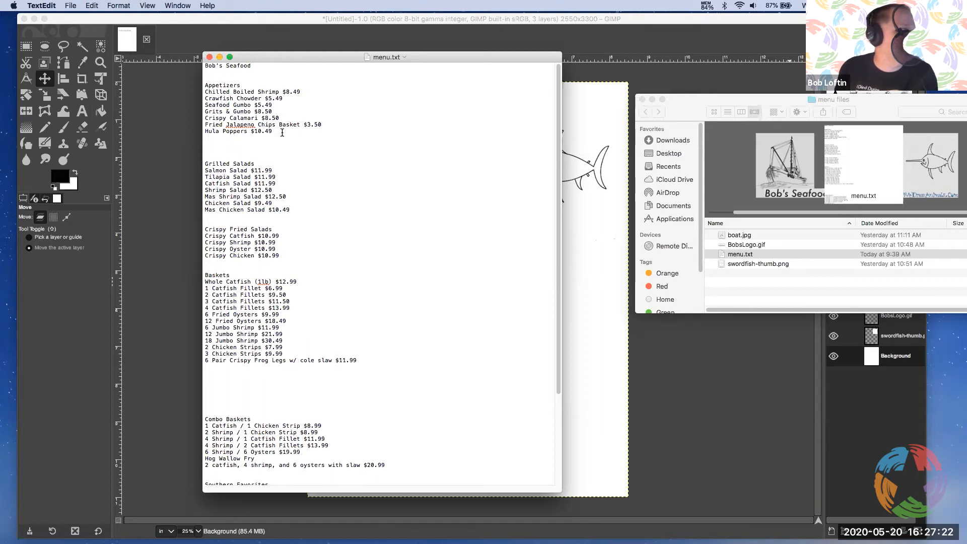
{"action": "left_click_drag", "start_coordinate": [293, 60], "coordinate": [322, 71]}
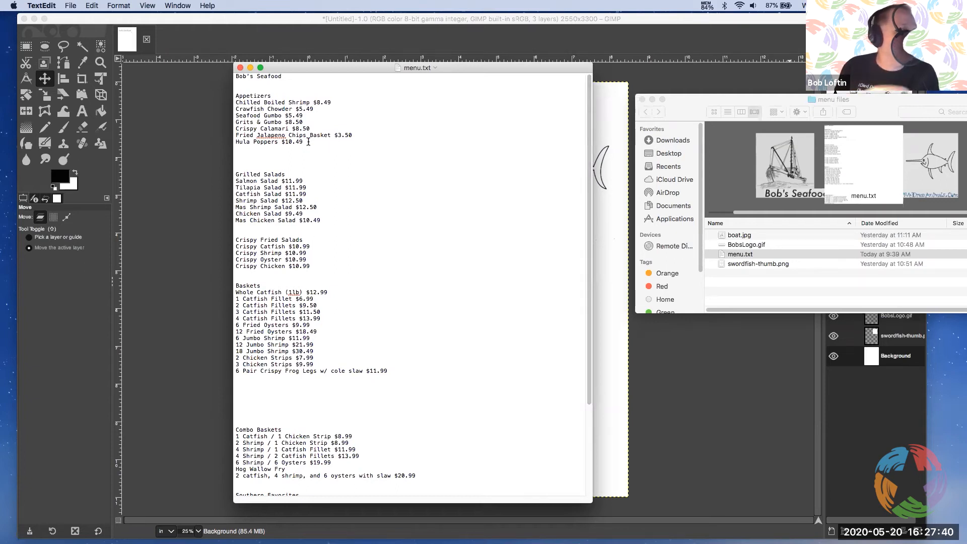
{"action": "left_click_drag", "start_coordinate": [310, 142], "coordinate": [235, 94]}
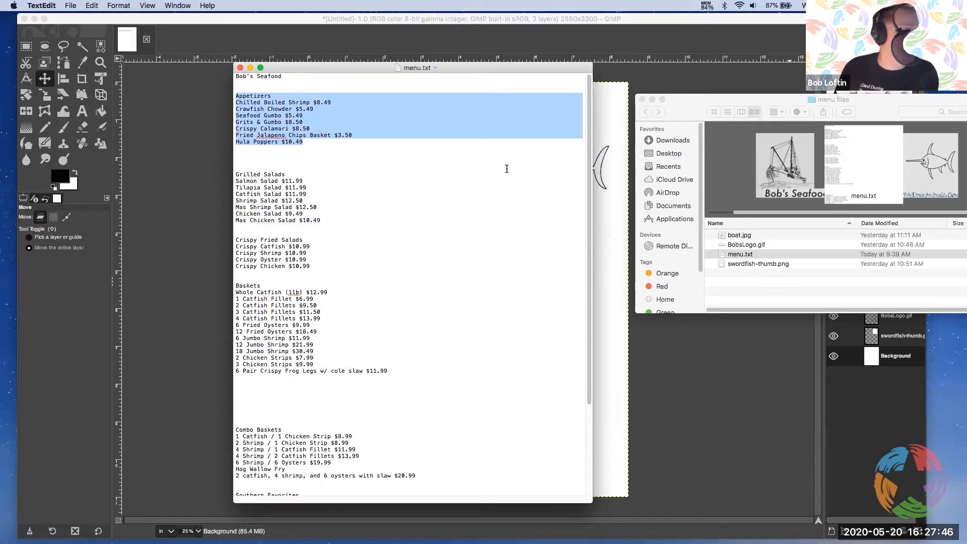
{"action": "left_click", "coordinate": [608, 43]}
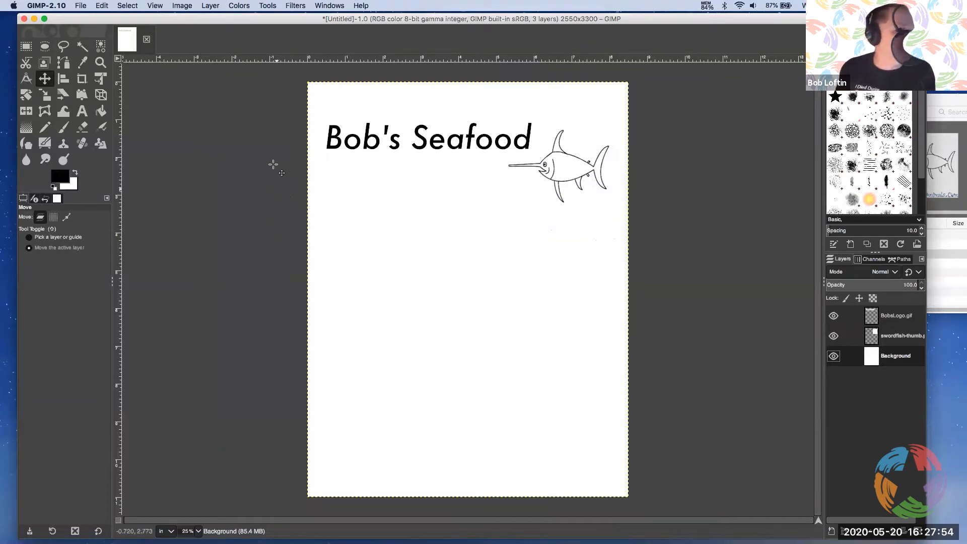
{"action": "left_click", "coordinate": [84, 115]}
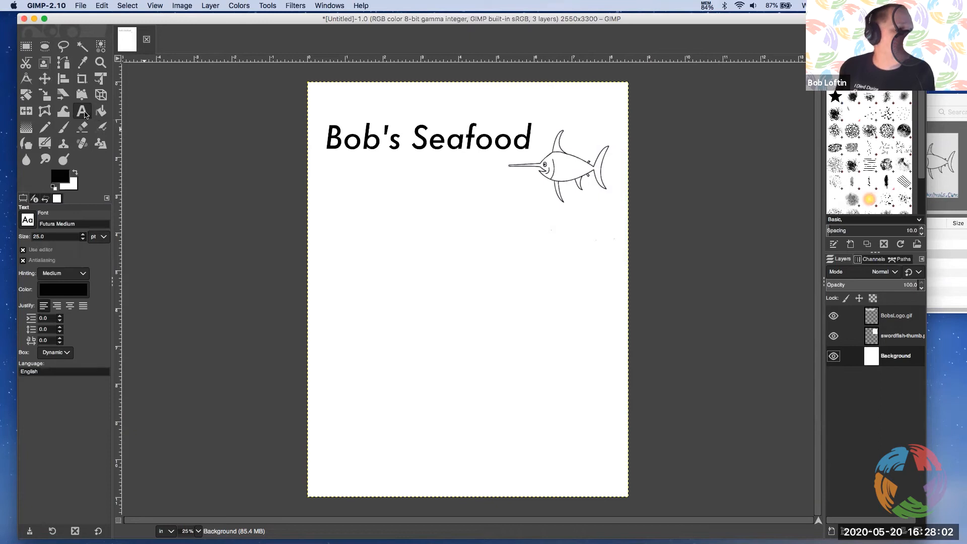
Examine the Text tool's editor, font, color and justification options, keeping the separate text editor enabled
{"action": "left_click", "coordinate": [40, 250]}
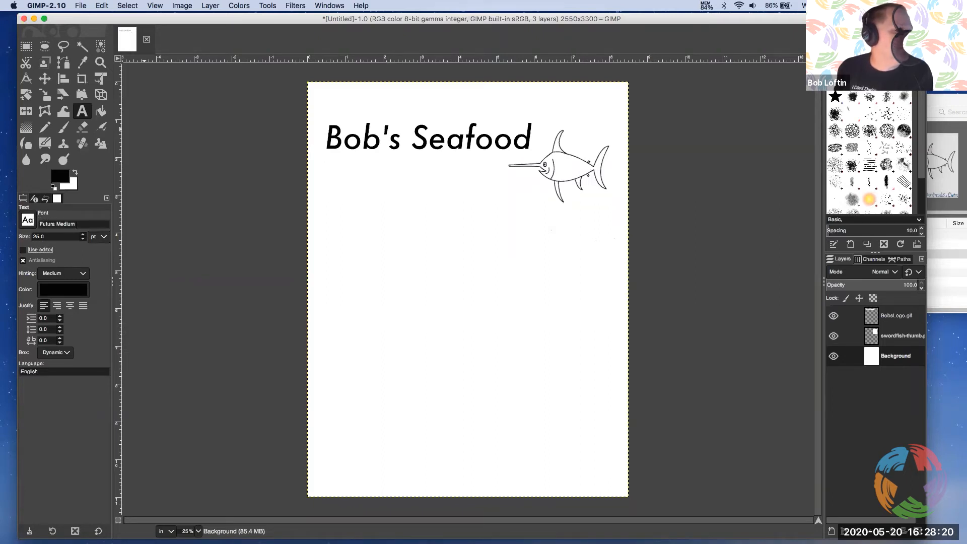
{"action": "left_click", "coordinate": [27, 217]}
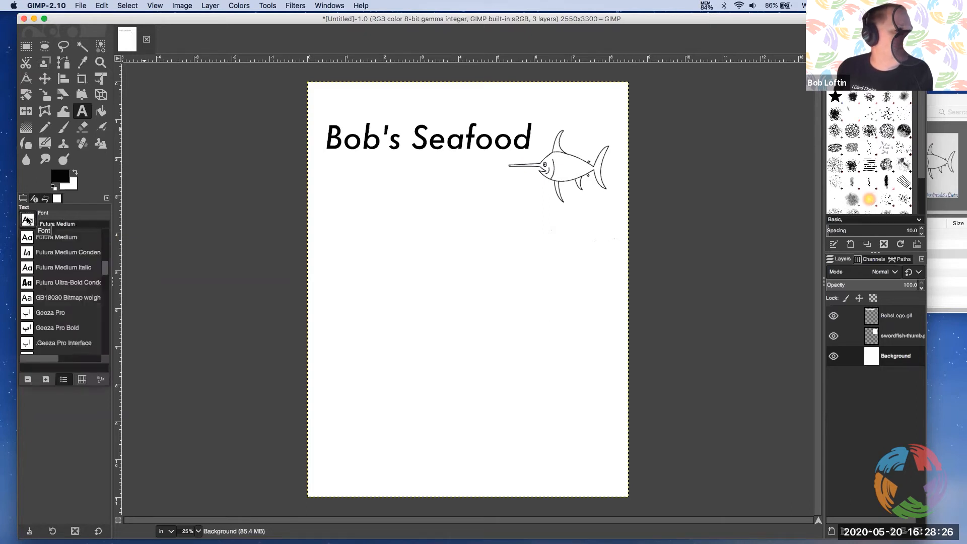
{"action": "left_click", "coordinate": [146, 215]}
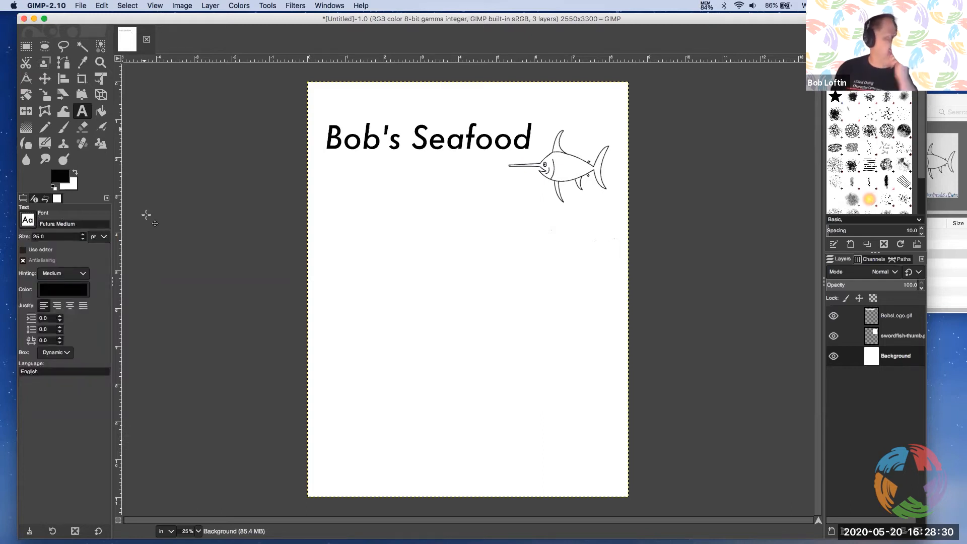
{"action": "left_click", "coordinate": [64, 294]}
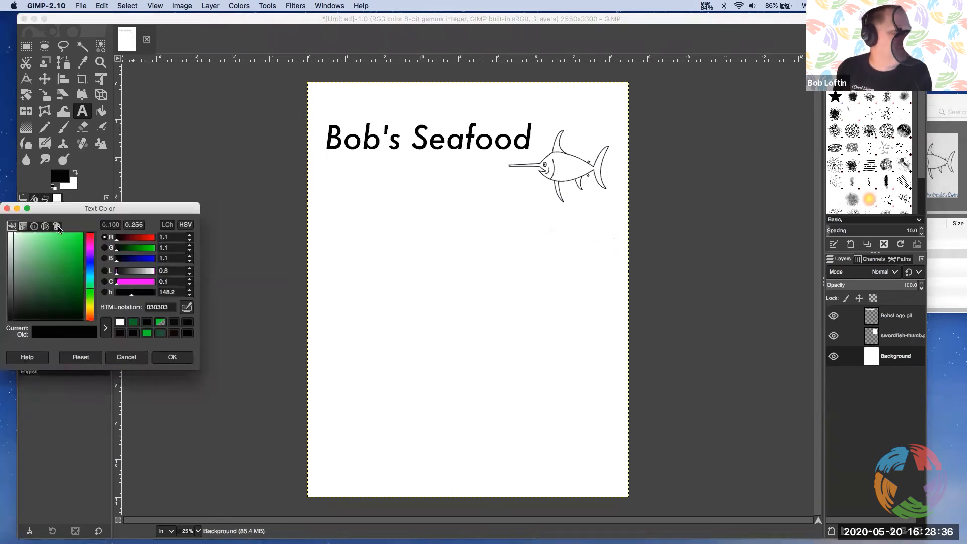
{"action": "left_click", "coordinate": [7, 208]}
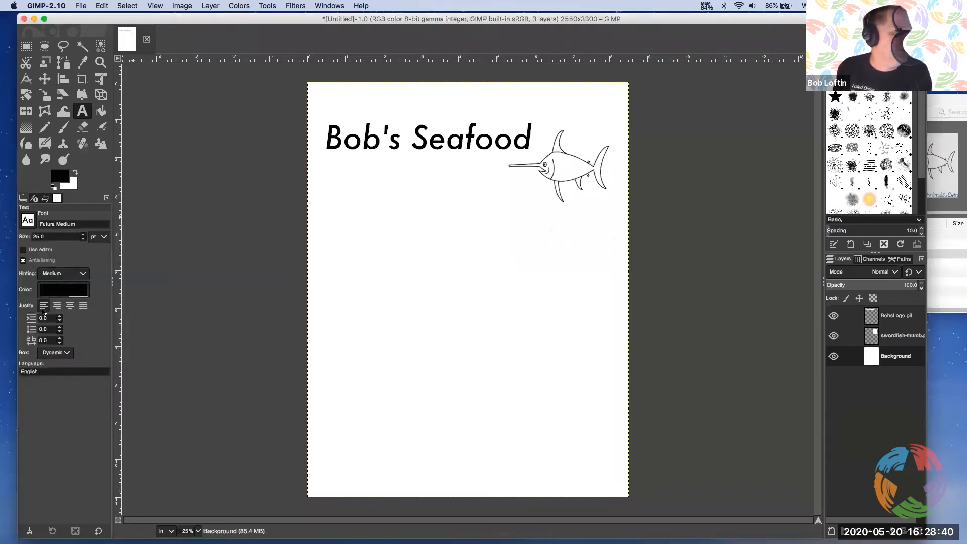
{"action": "left_click", "coordinate": [68, 308]}
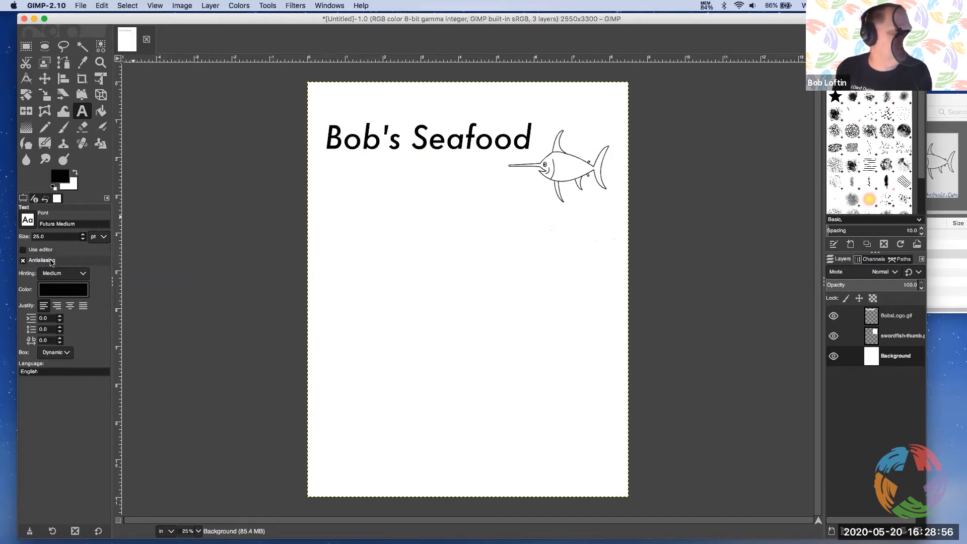
{"action": "left_click", "coordinate": [23, 250]}
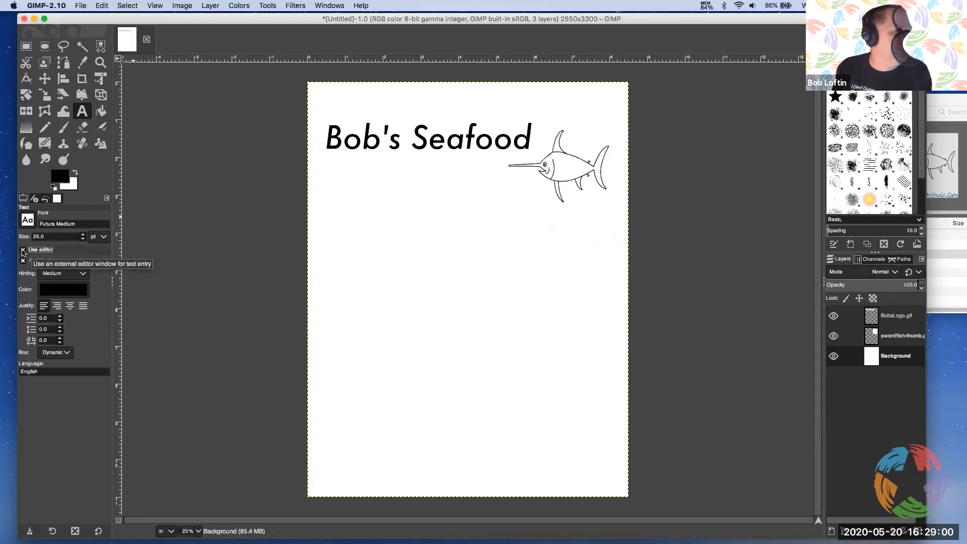
Add a text layer with the copied Appetizers section below the logo, keeping the text editor window clear of the page
{"action": "left_click", "coordinate": [389, 256]}
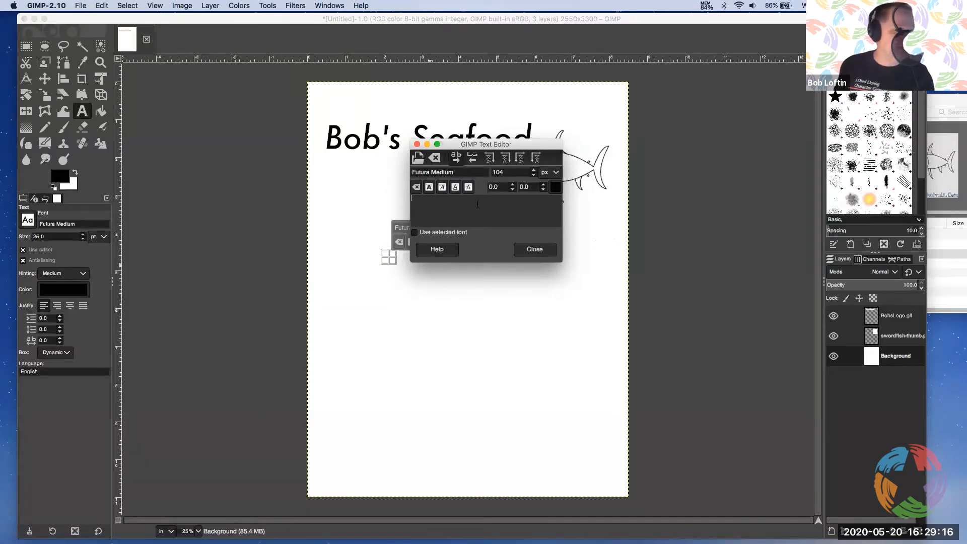
{"action": "key", "text": "super+v"}
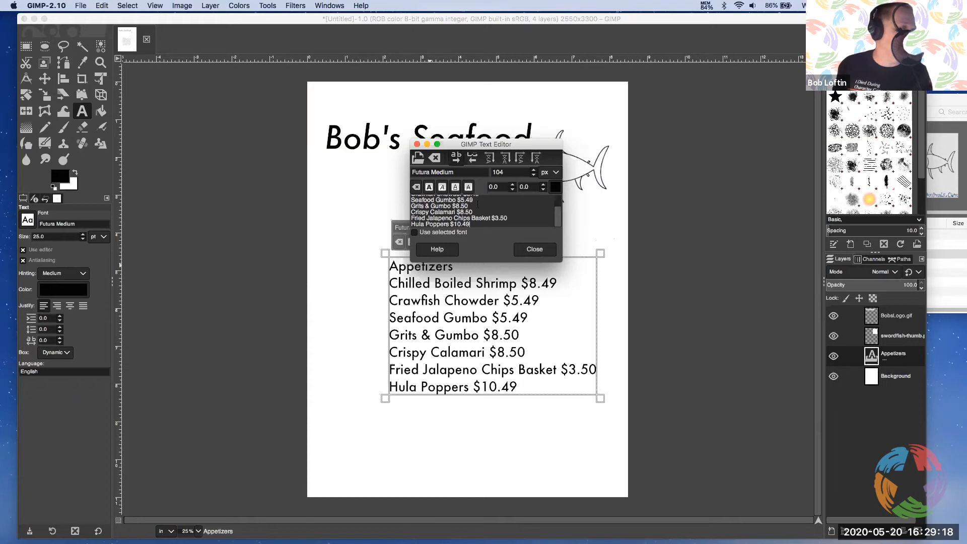
{"action": "left_click_drag", "start_coordinate": [527, 150], "coordinate": [753, 129]}
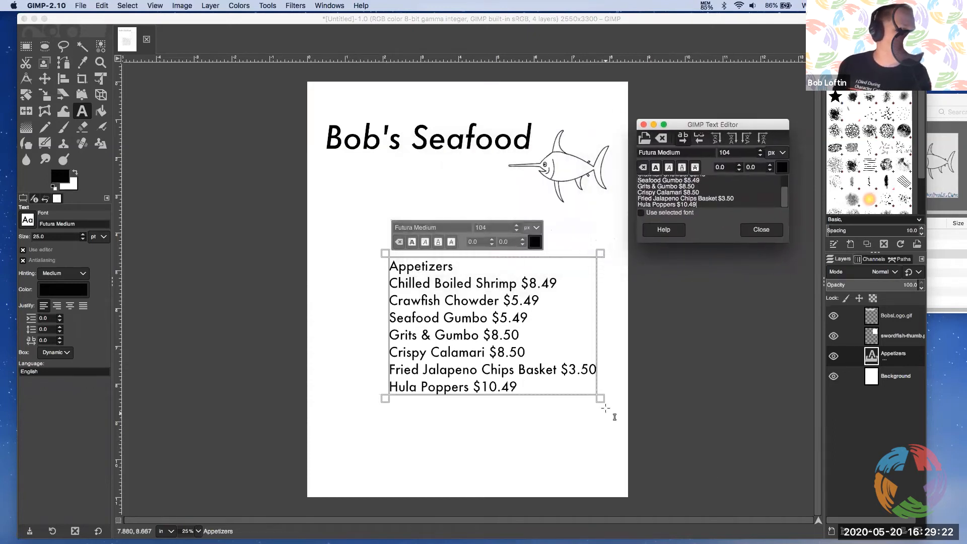
{"action": "left_click_drag", "start_coordinate": [781, 200], "coordinate": [780, 182]}
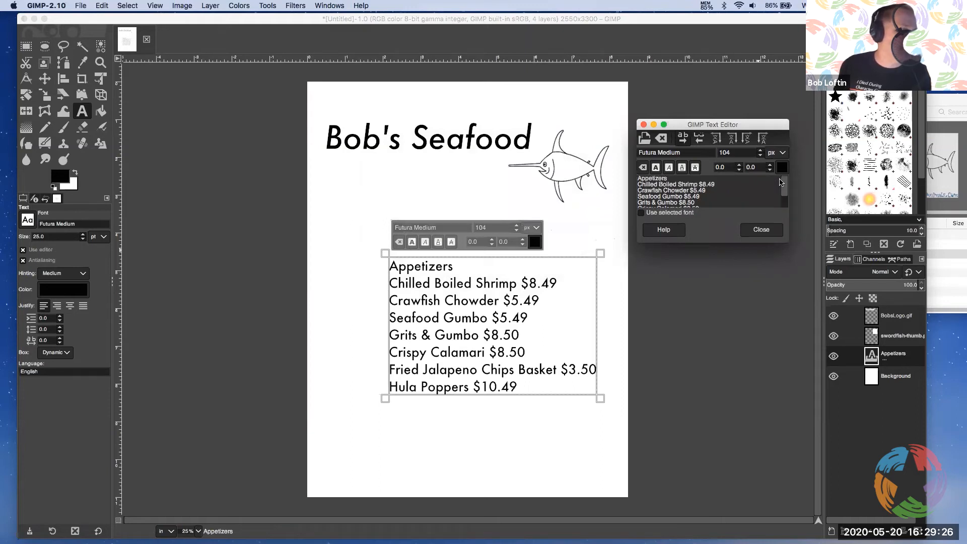
{"action": "left_click_drag", "start_coordinate": [780, 181], "coordinate": [781, 200]}
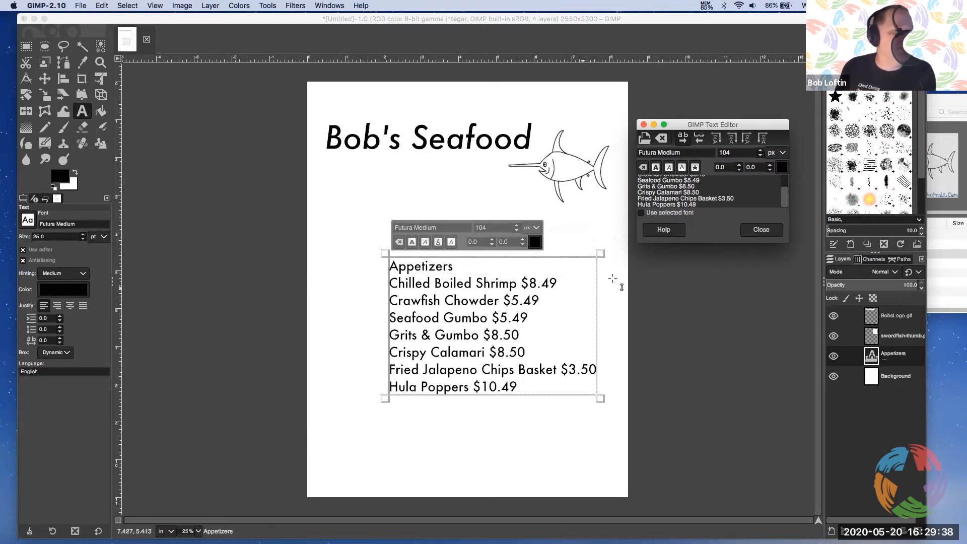
Try to set the whole Appetizers text to 15 pt, switching its size unit from pixels to points
{"action": "left_click", "coordinate": [452, 290]}
{"action": "triple_click", "coordinate": [452, 289]}
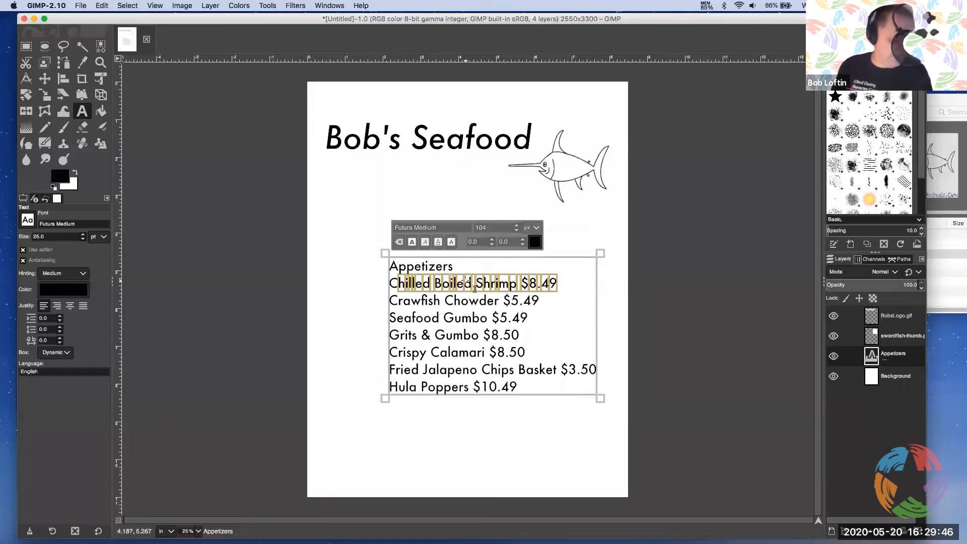
{"action": "key", "text": "super+a"}
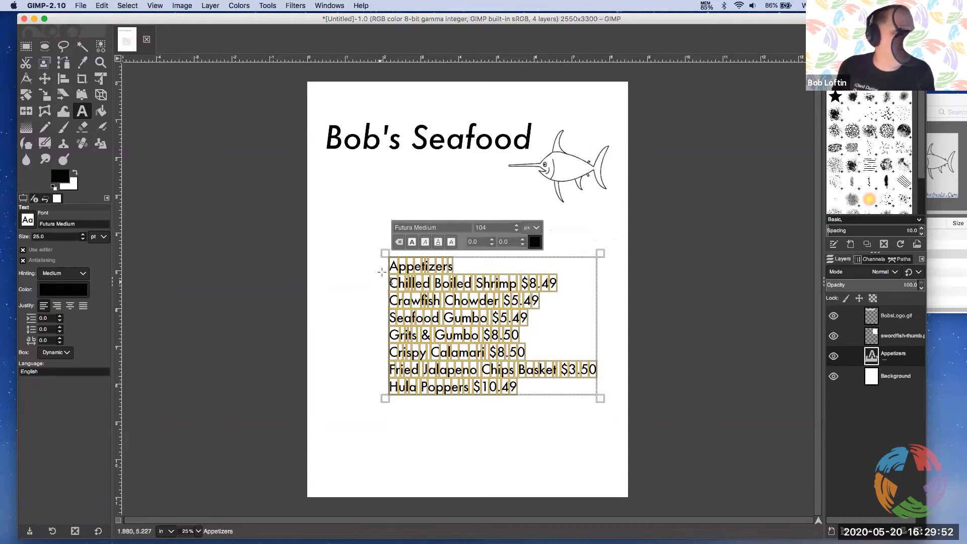
{"action": "left_click", "coordinate": [535, 230]}
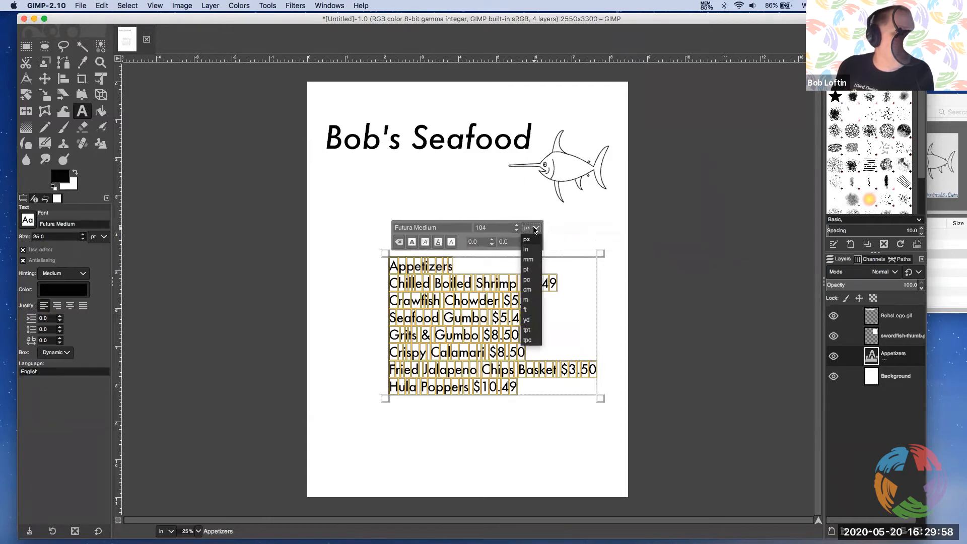
{"action": "left_click", "coordinate": [526, 269]}
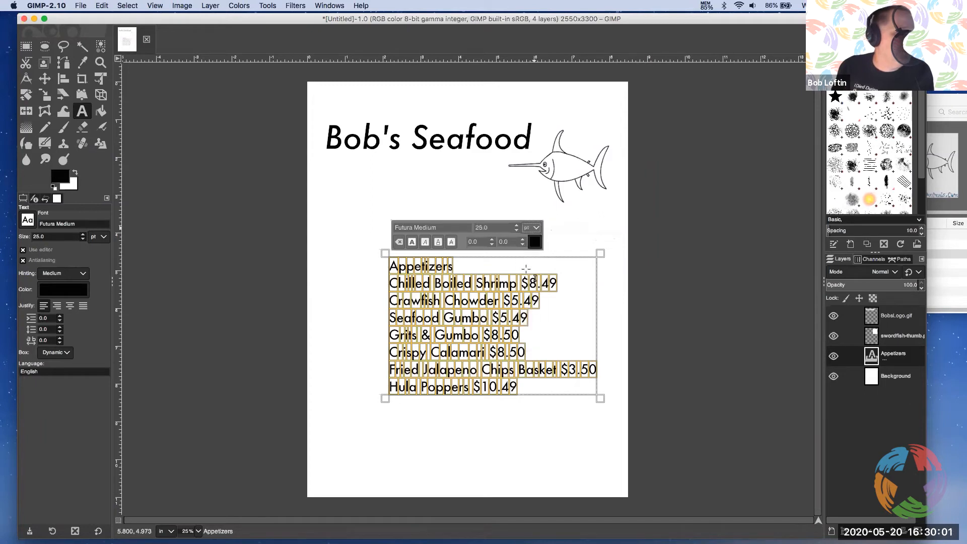
{"action": "double_click", "coordinate": [490, 223]}
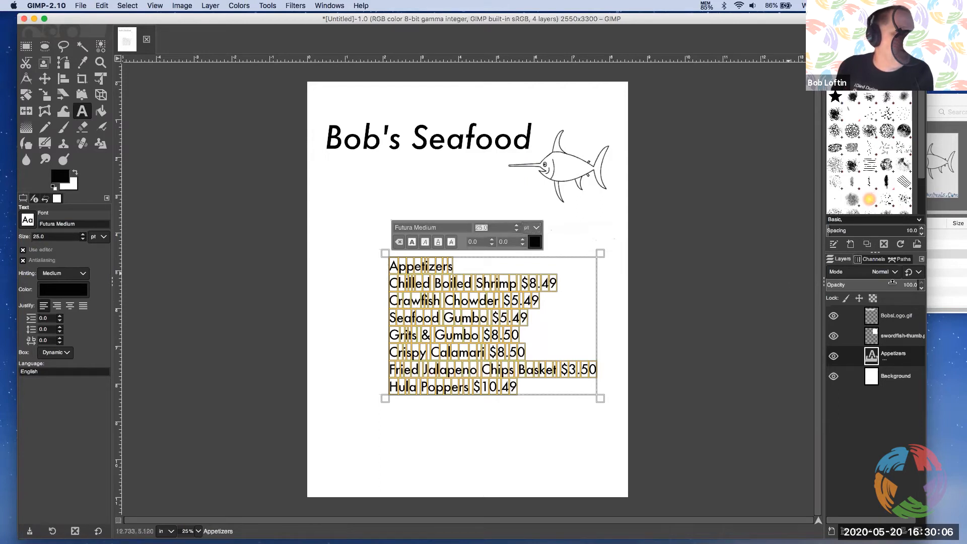
{"action": "type", "text": "1"}
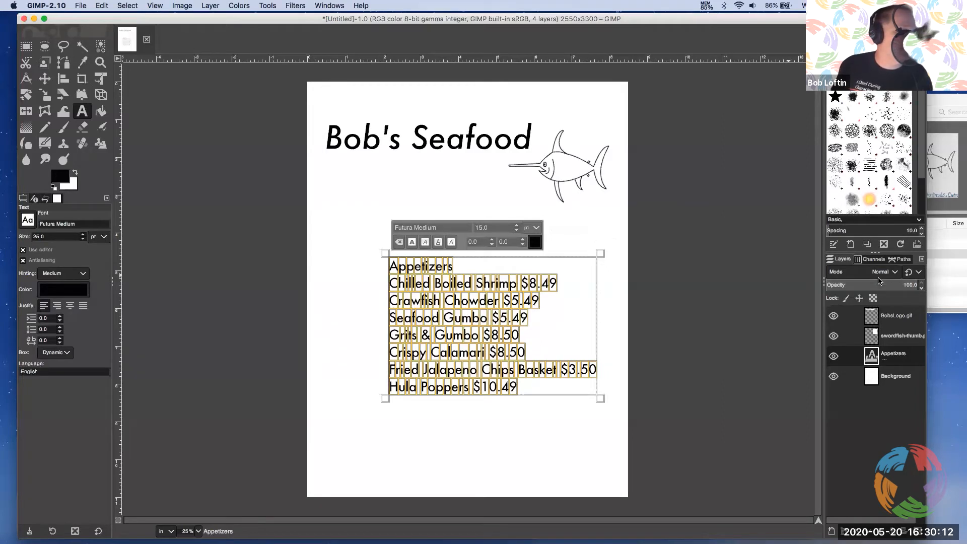
{"action": "left_click", "coordinate": [564, 283]}
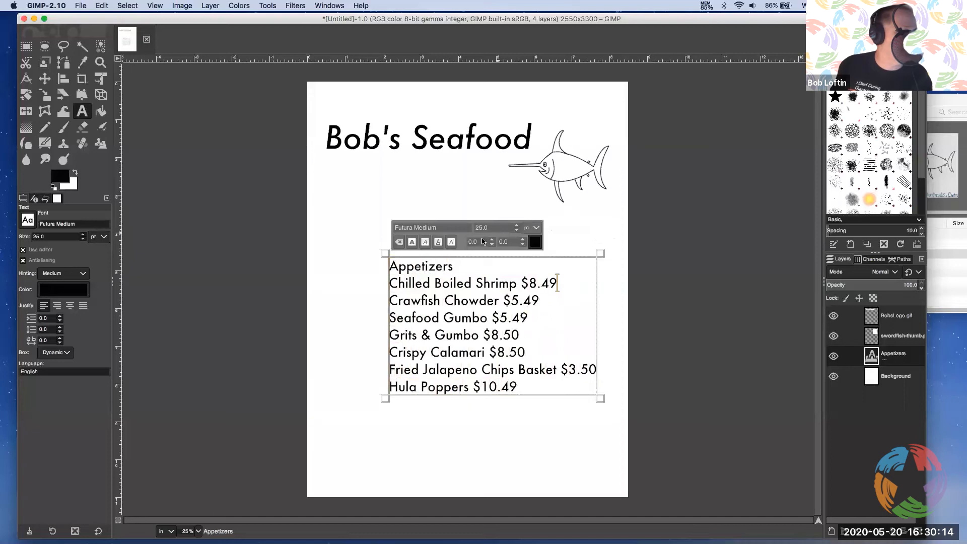
Reselect all of the Appetizers text and retry a font size of 15 pt
{"action": "triple_click", "coordinate": [485, 286]}
{"action": "double_click", "coordinate": [485, 286]}
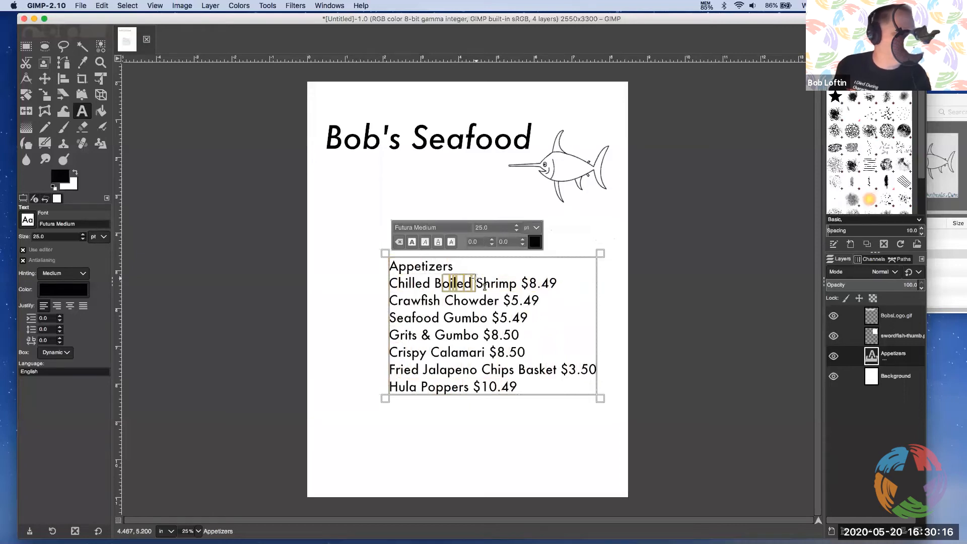
{"action": "key", "text": "ctrl+a"}
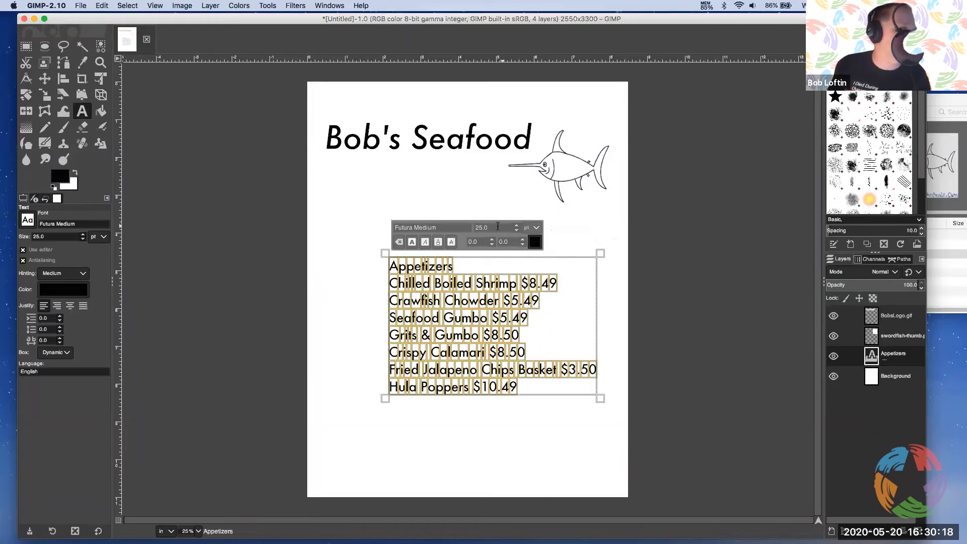
{"action": "left_click_drag", "start_coordinate": [490, 227], "coordinate": [469, 226]}
{"action": "type", "text": "15"}
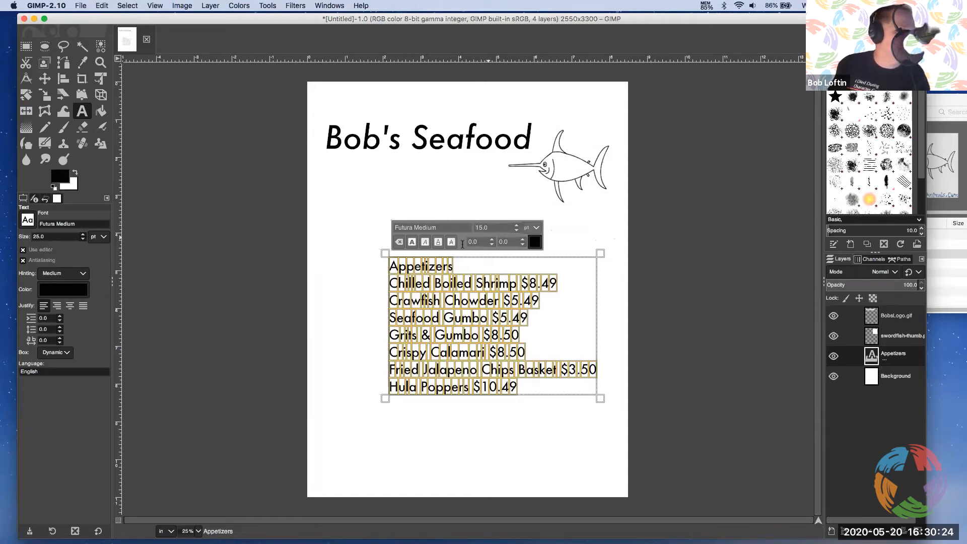
{"action": "left_click", "coordinate": [443, 199]}
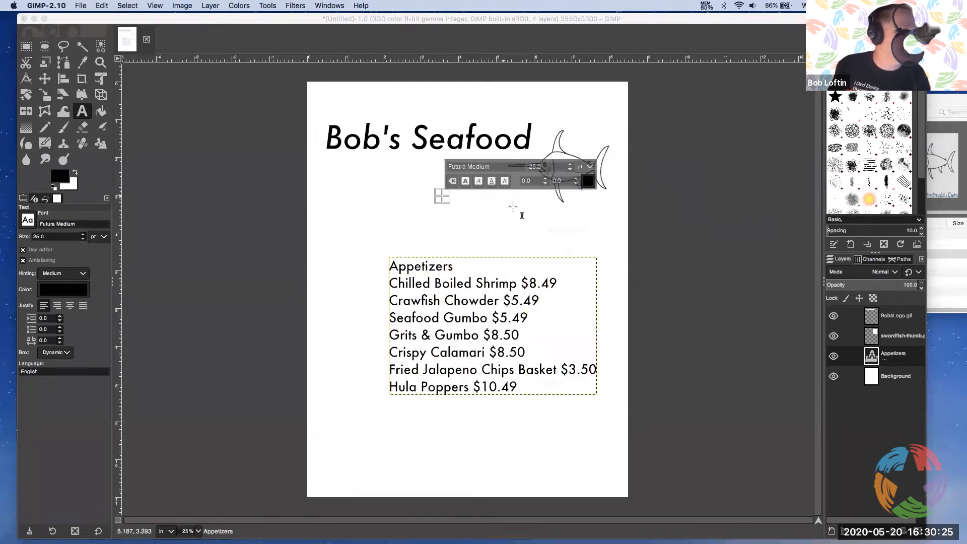
Try adjusting the font size of the fully selected Appetizers text incrementally to 15 pt
{"action": "triple_click", "coordinate": [475, 280]}
{"action": "left_click", "coordinate": [479, 284]}
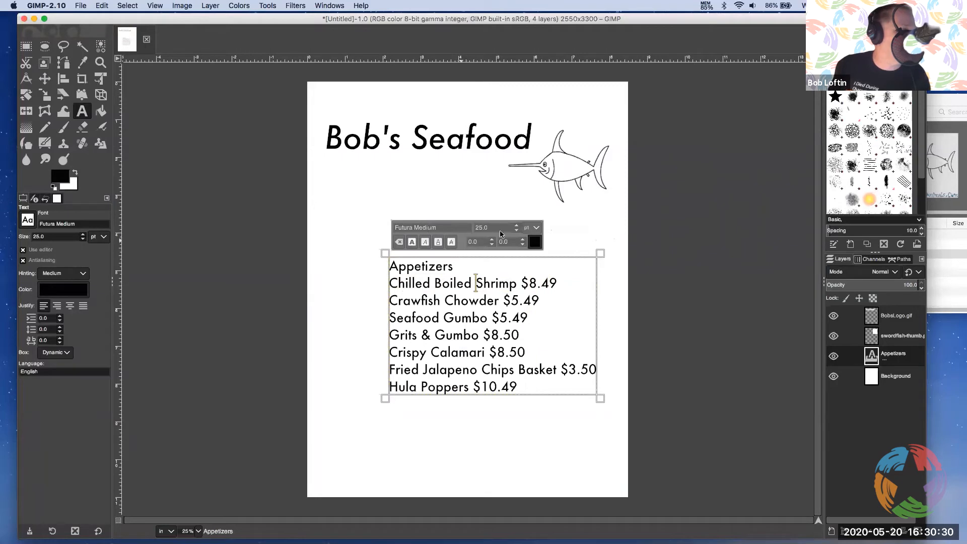
{"action": "triple_click", "coordinate": [478, 273]}
{"action": "double_click", "coordinate": [479, 273]}
{"action": "key", "text": "ctrl+a"}
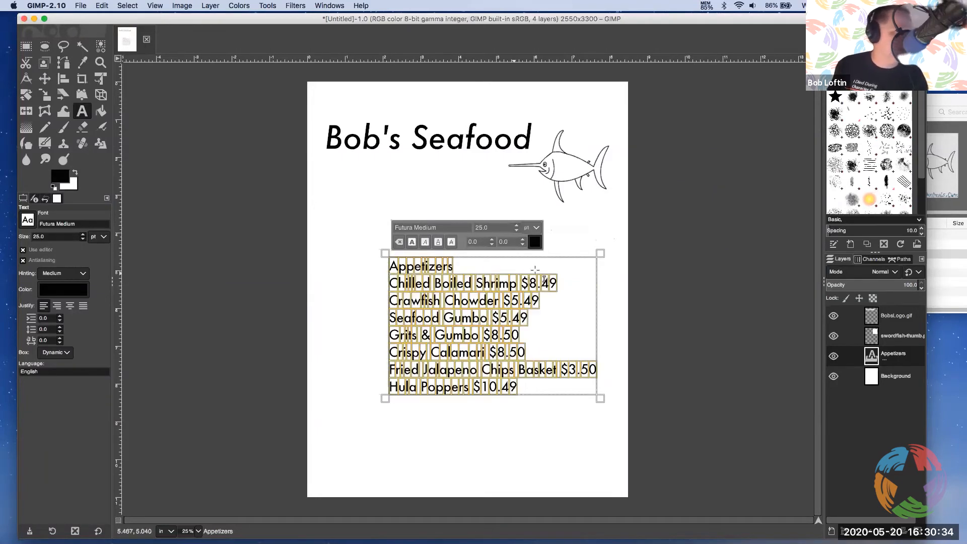
{"action": "left_click", "coordinate": [516, 229]}
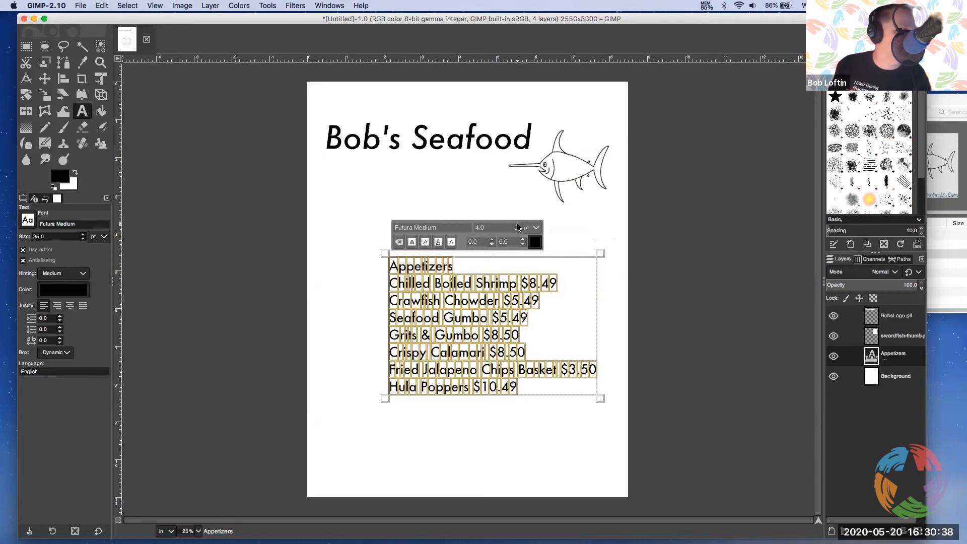
{"action": "left_click", "coordinate": [517, 226]}
{"action": "left_click", "coordinate": [517, 226]}
{"action": "left_click", "coordinate": [518, 225]}
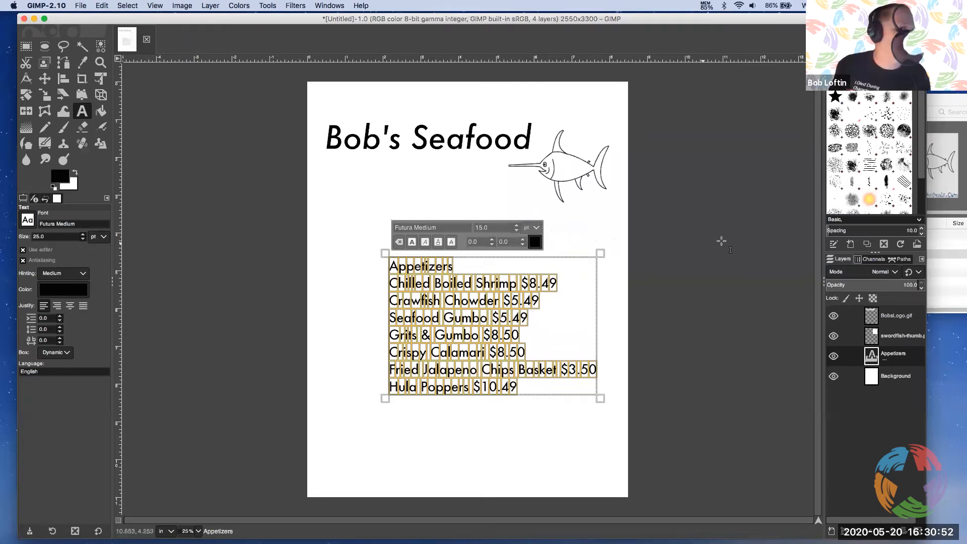
{"action": "left_click", "coordinate": [592, 243]}
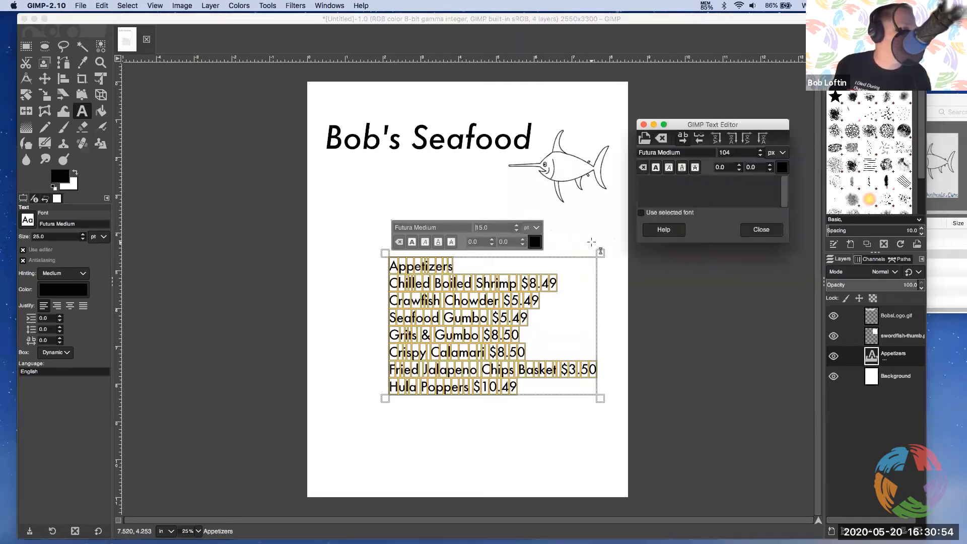
{"action": "left_click", "coordinate": [575, 288]}
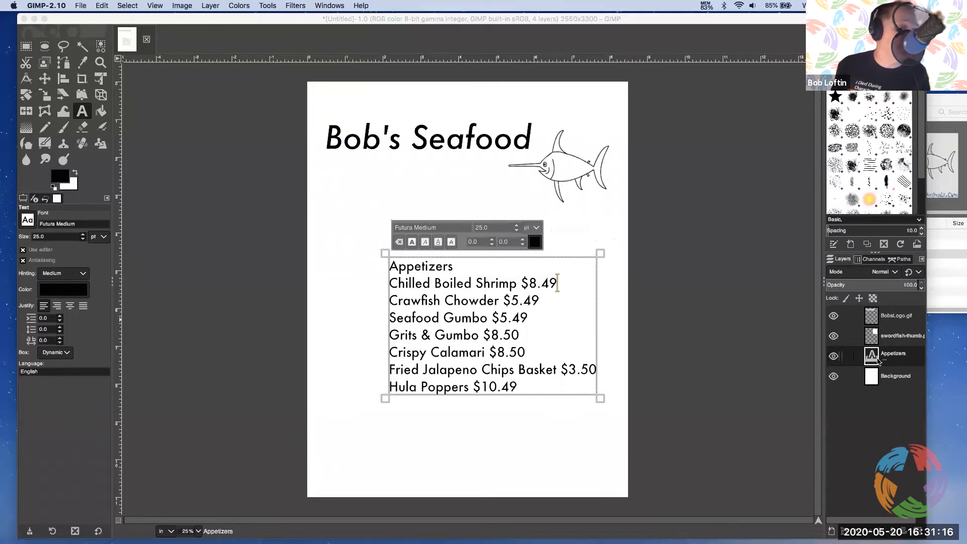
Move the Appetizers text layer to the top of the layer stack, above the BobsLogo.gif layer
{"action": "left_click_drag", "start_coordinate": [874, 358], "coordinate": [877, 311]}
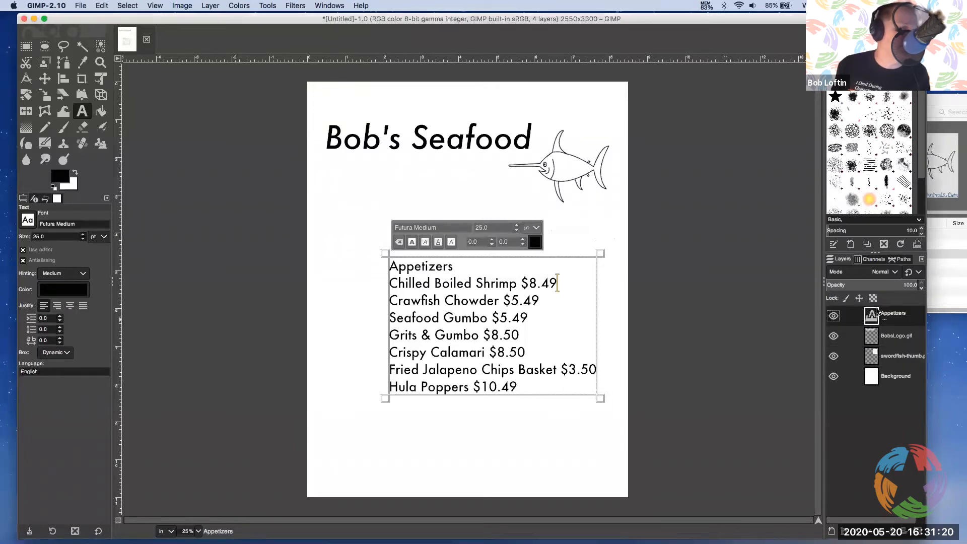
{"action": "double_click", "coordinate": [905, 320]}
{"action": "left_click", "coordinate": [852, 315]}
{"action": "left_click", "coordinate": [848, 316]}
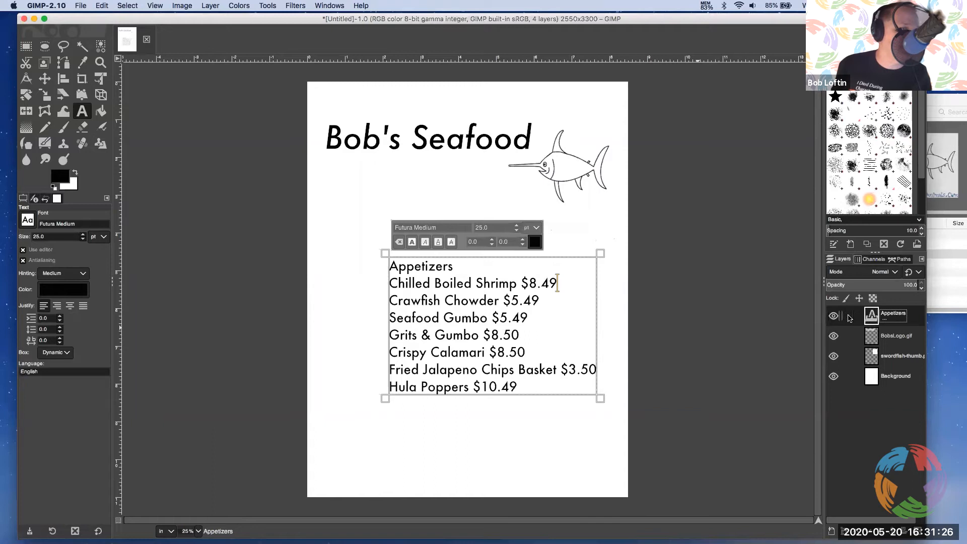
Try once more to apply 15 pt to all of the Appetizers text and insert a blank line above its heading
{"action": "triple_click", "coordinate": [492, 283]}
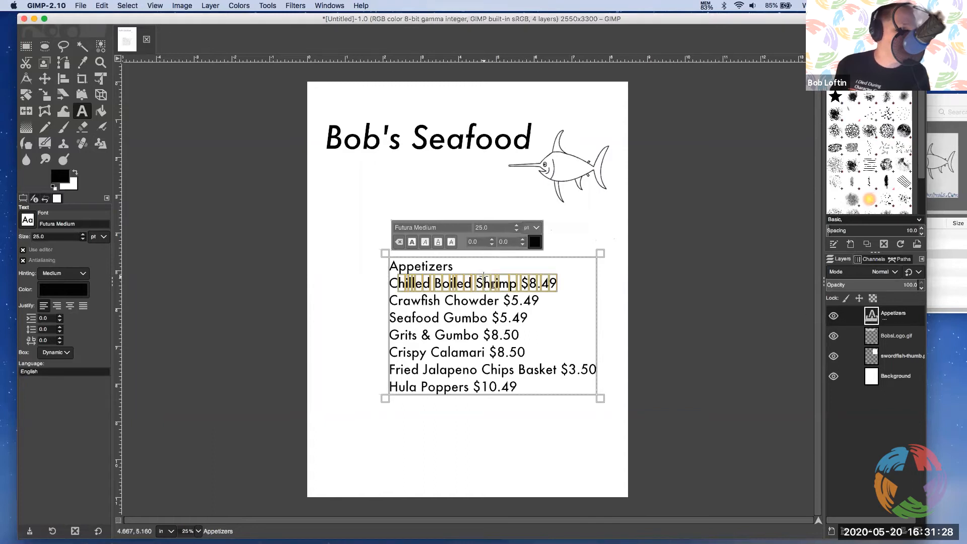
{"action": "key", "text": "super+a"}
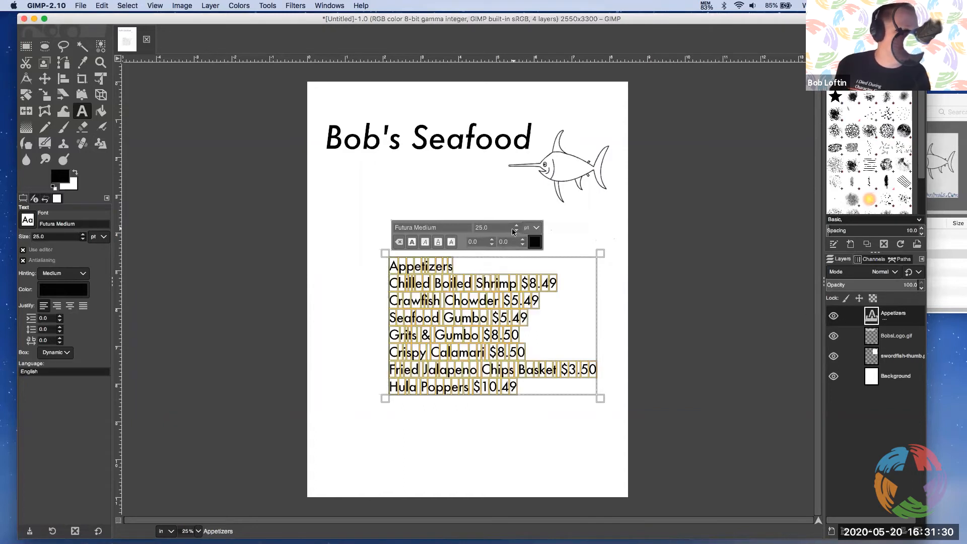
{"action": "left_click_drag", "start_coordinate": [493, 227], "coordinate": [470, 230]}
{"action": "type", "text": "1"}
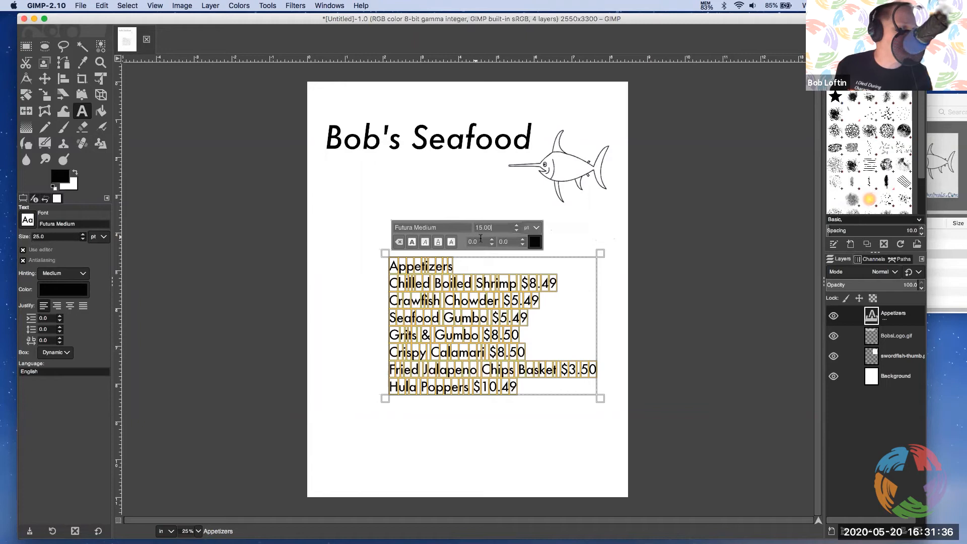
{"action": "key", "text": "Return"}
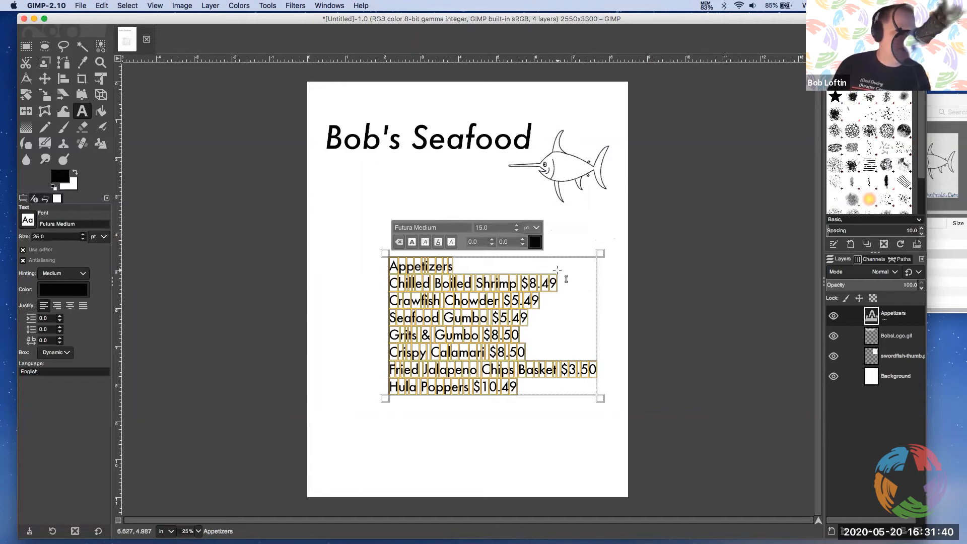
{"action": "key", "text": "Left"}
{"action": "key", "text": "Return"}
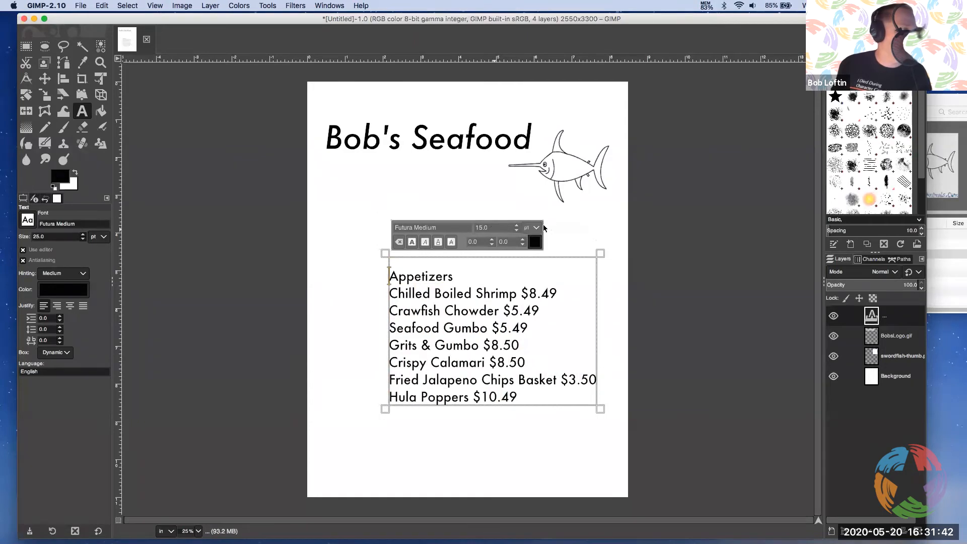
{"action": "left_click", "coordinate": [569, 229]}
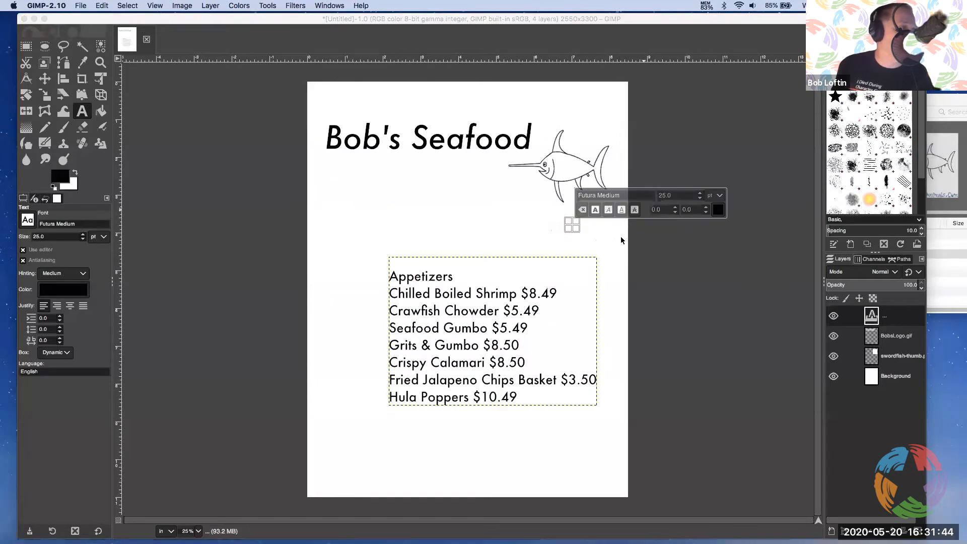
{"action": "left_click", "coordinate": [542, 260]}
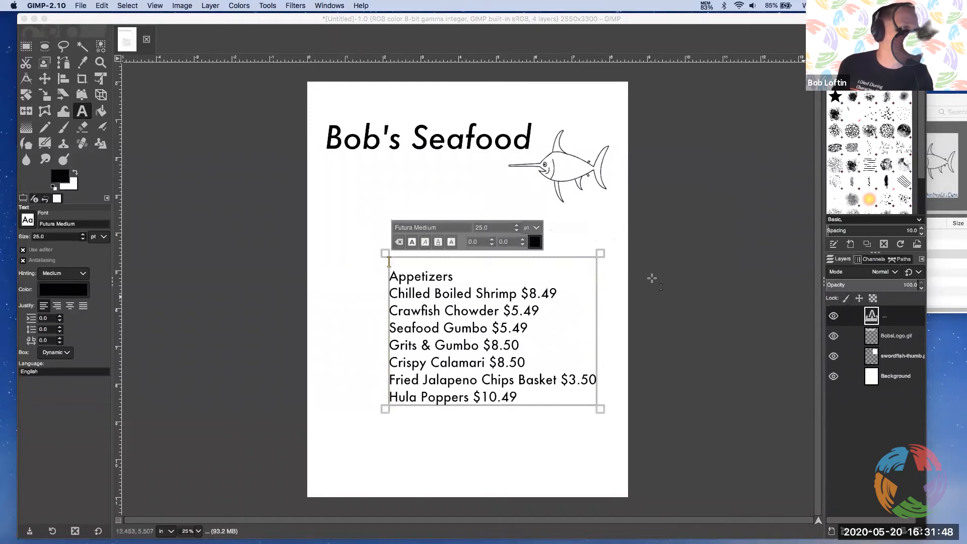
Delete the oversized Appetizers text layer and recreate it below the logo with the copied section at a Text tool size of 15 pt
{"action": "right_click", "coordinate": [871, 316]}
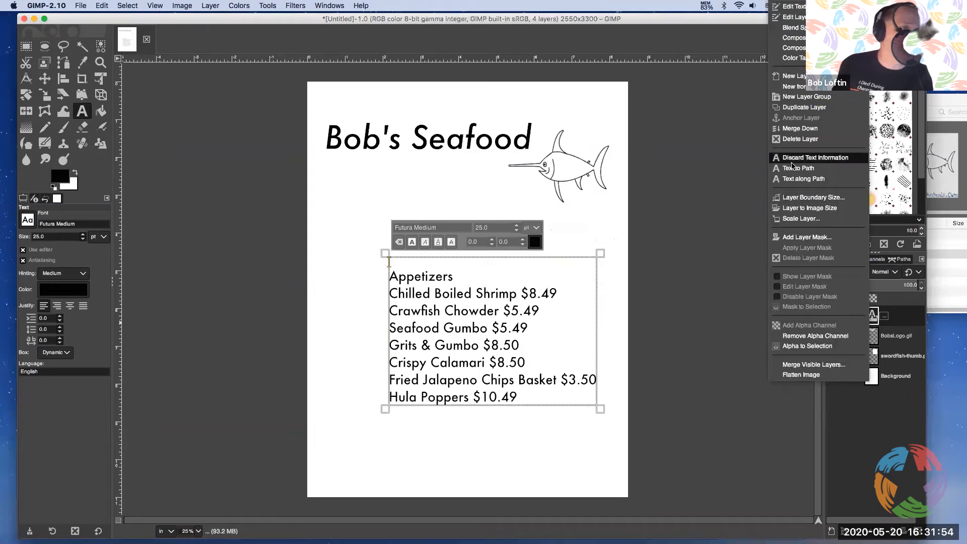
{"action": "left_click", "coordinate": [786, 140]}
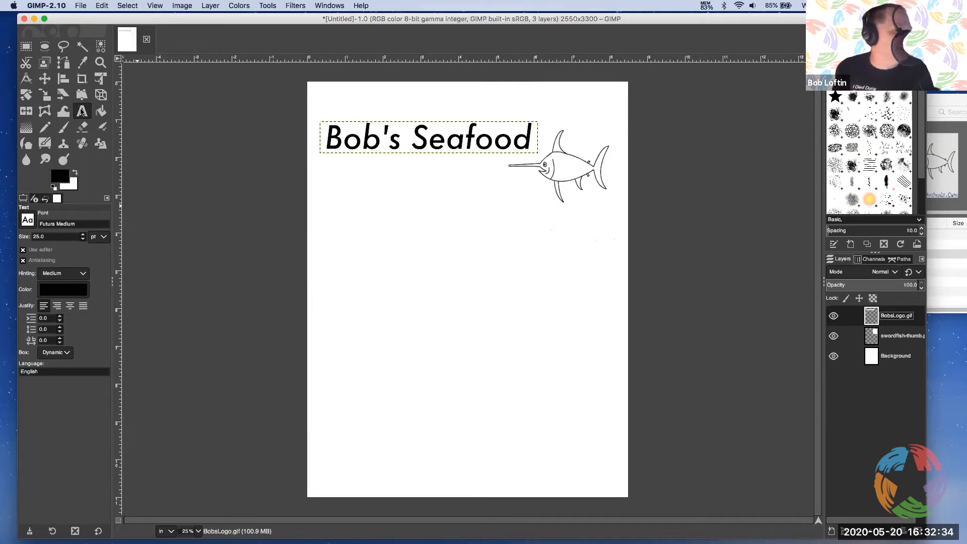
{"action": "left_click_drag", "start_coordinate": [59, 238], "coordinate": [26, 236]}
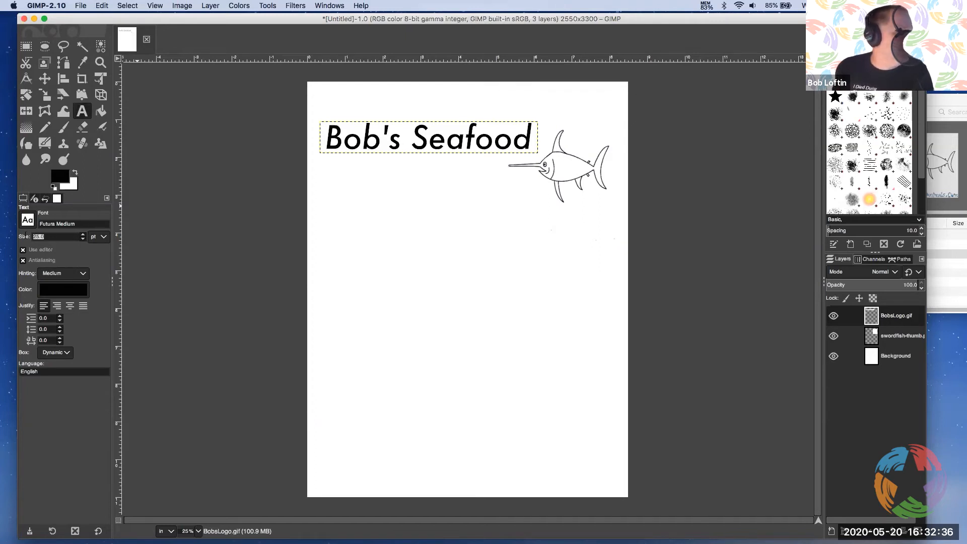
{"action": "type", "text": "15"}
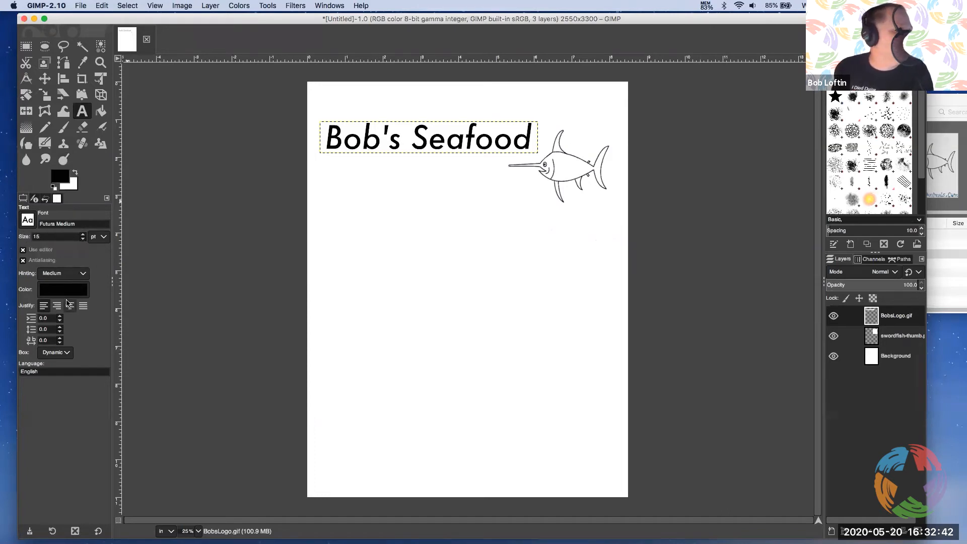
{"action": "left_click", "coordinate": [391, 242]}
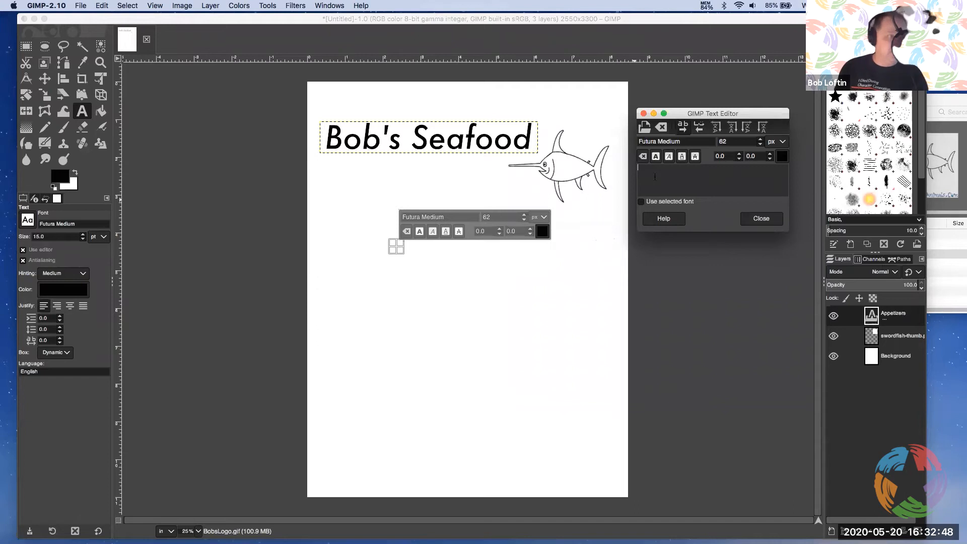
{"action": "key", "text": "super+v"}
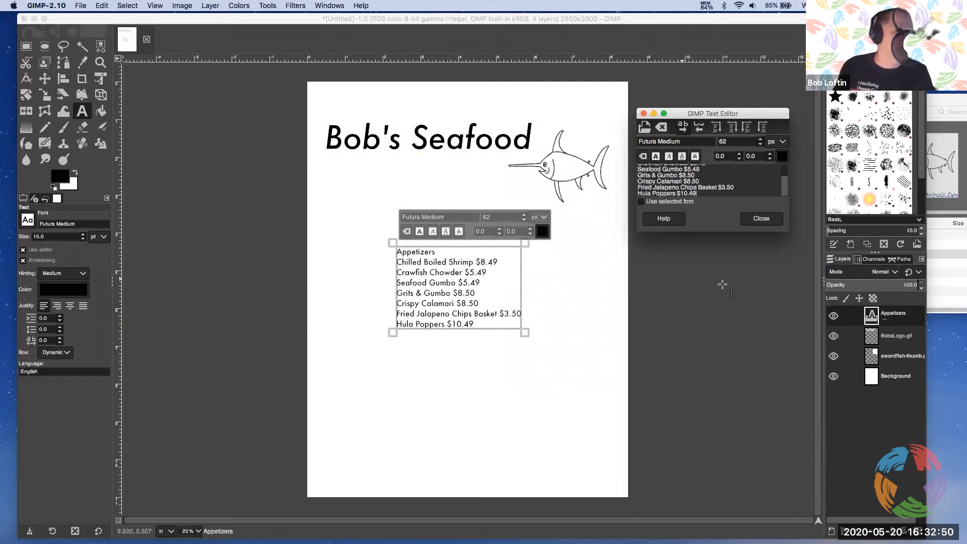
Close the separate text editor, place the cursor in the Appetizers heading, and re-enable the editor for the text layer
{"action": "left_click", "coordinate": [761, 219]}
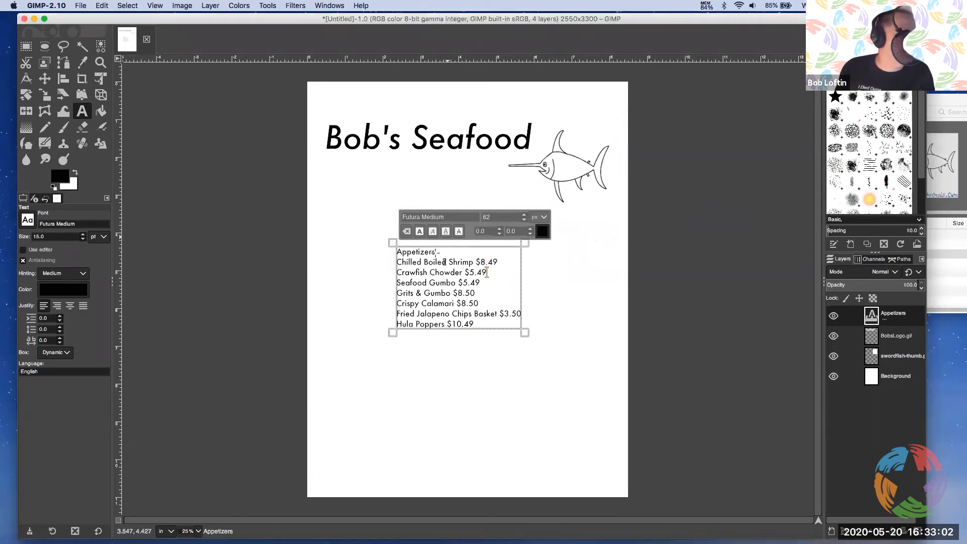
{"action": "left_click", "coordinate": [406, 252]}
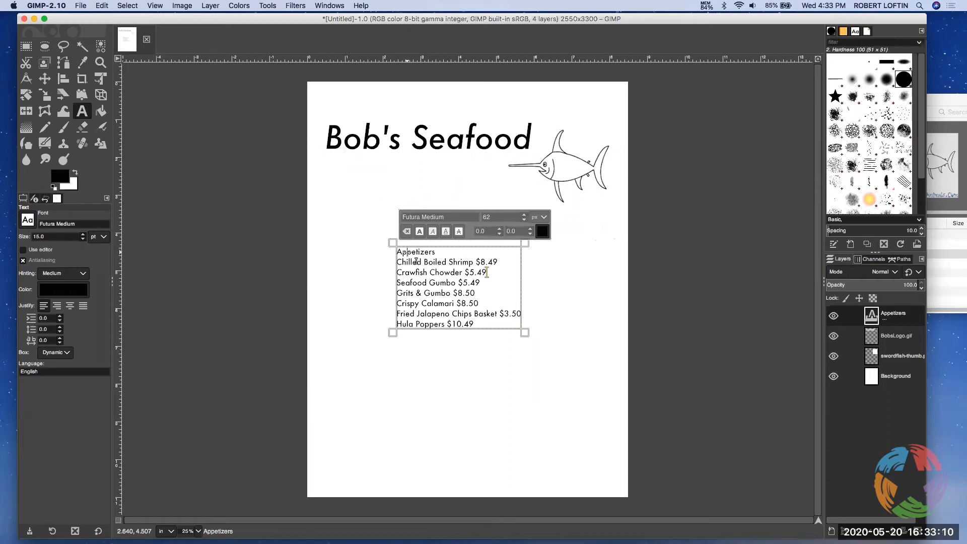
{"action": "left_click", "coordinate": [40, 250]}
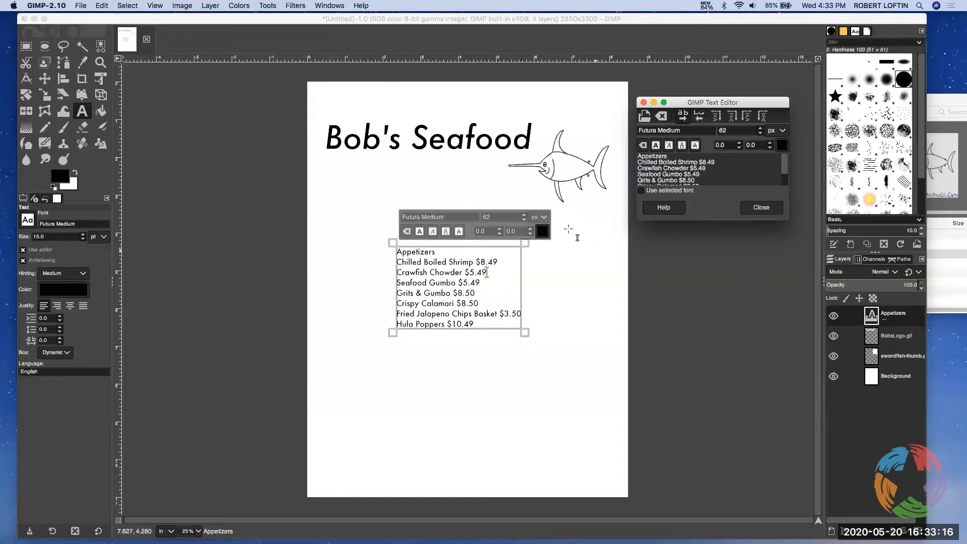
Switch the on-canvas text size unit to points and make the Appetizers heading line bold
{"action": "left_click", "coordinate": [537, 219]}
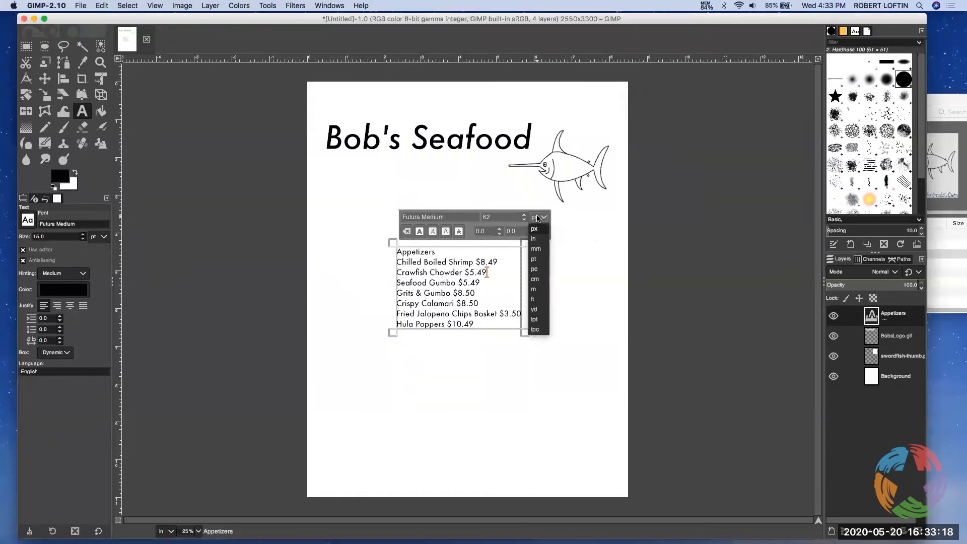
{"action": "left_click", "coordinate": [536, 259]}
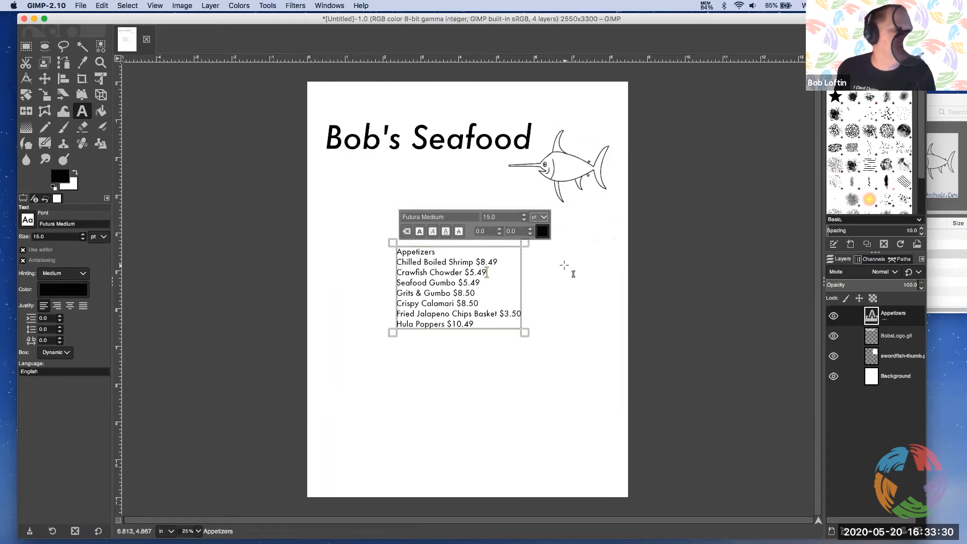
{"action": "left_click", "coordinate": [420, 252]}
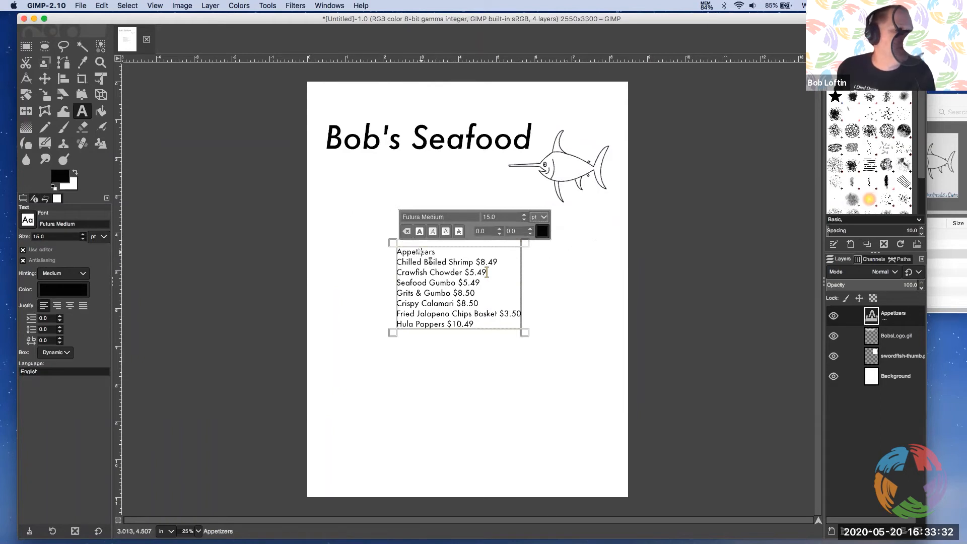
{"action": "key", "text": "End"}
{"action": "key", "text": "shift+Home"}
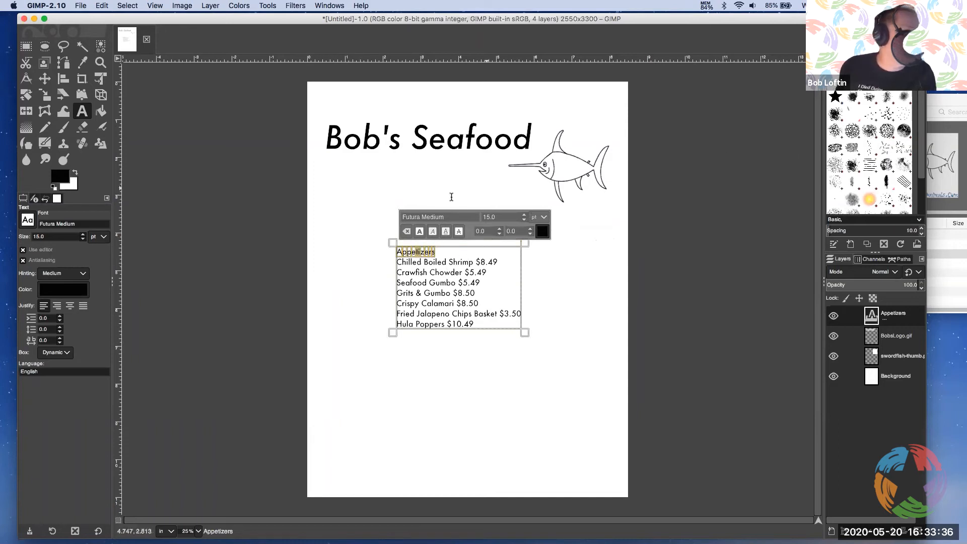
{"action": "left_click", "coordinate": [419, 232]}
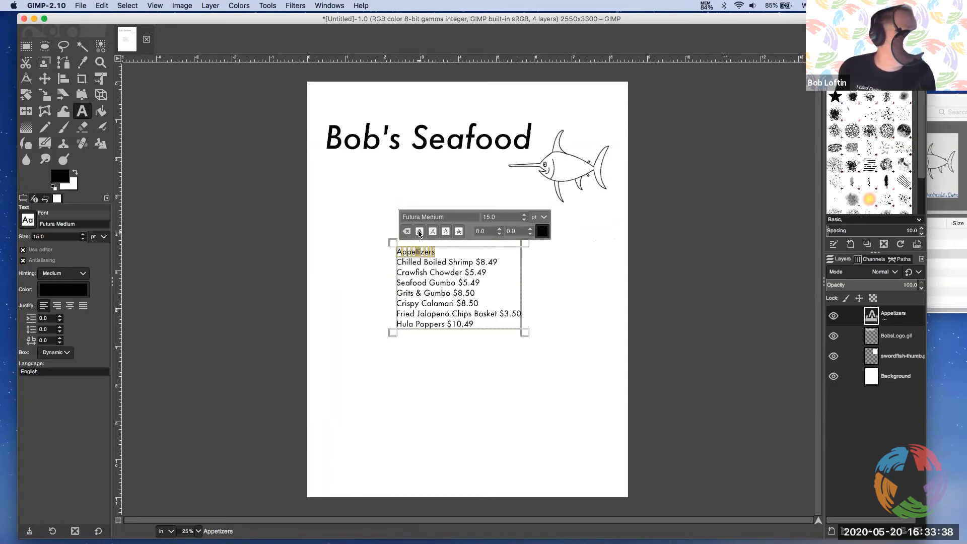
{"action": "left_click", "coordinate": [496, 281]}
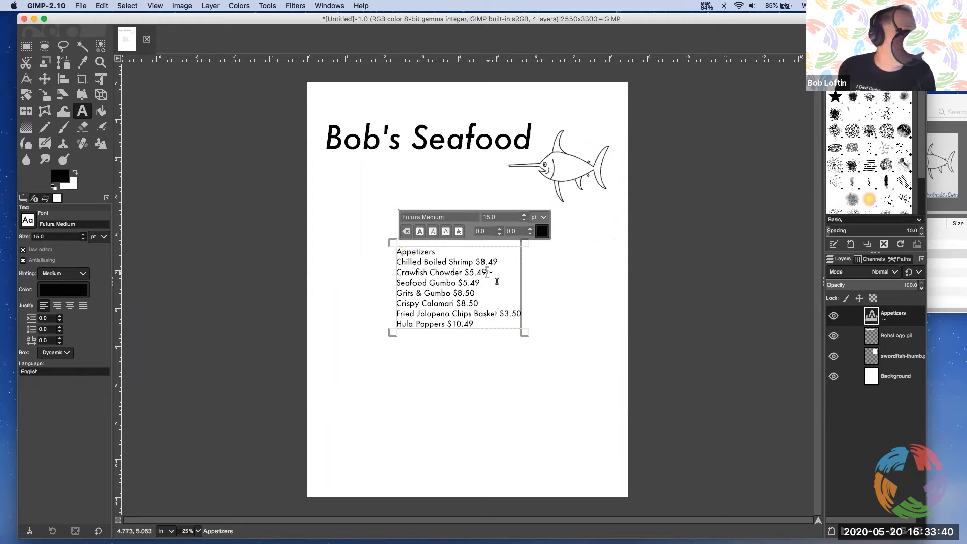
{"action": "double_click", "coordinate": [421, 252]}
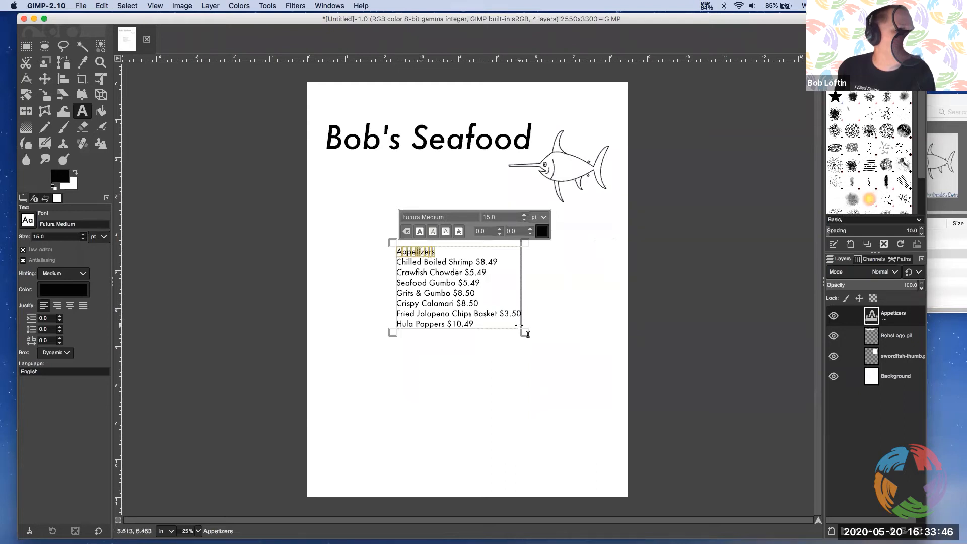
{"action": "left_click", "coordinate": [420, 231]}
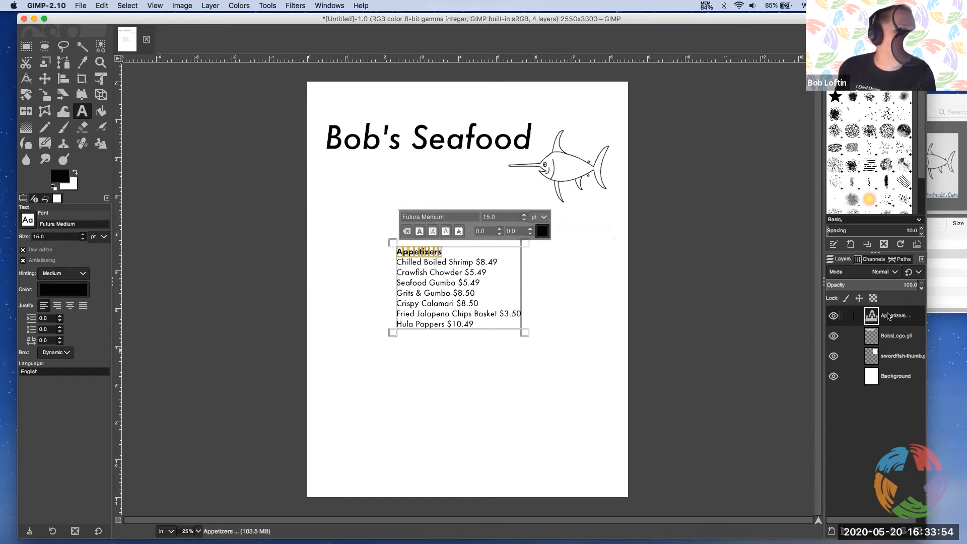
Move the Appetizers text layer up to the page's left margin, directly below the Bob's Seafood logo
{"action": "left_click", "coordinate": [893, 378]}
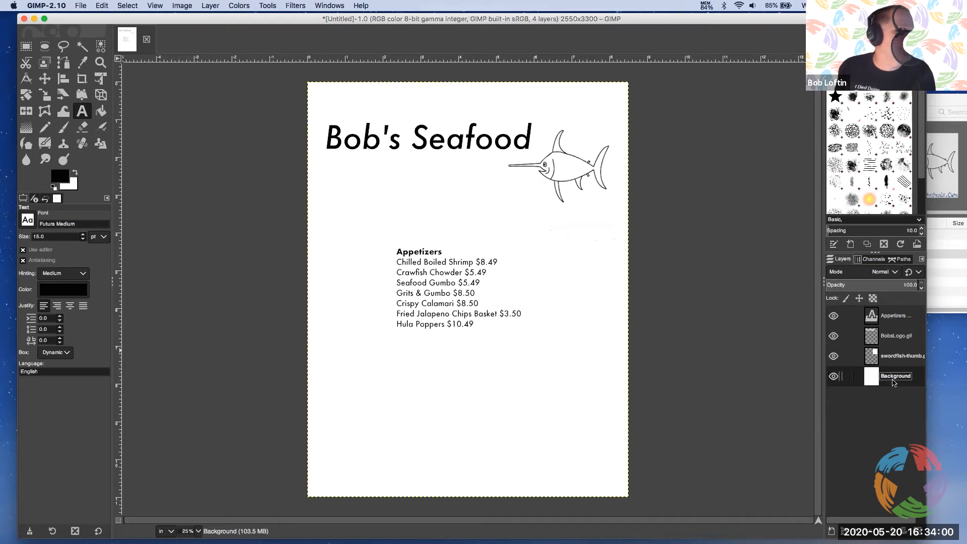
{"action": "left_click", "coordinate": [46, 79]}
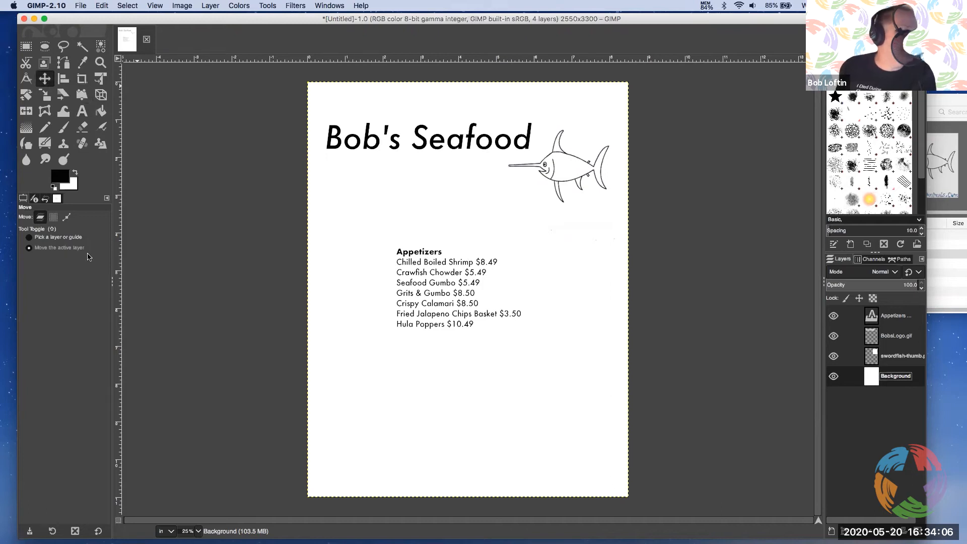
{"action": "left_click", "coordinate": [849, 316]}
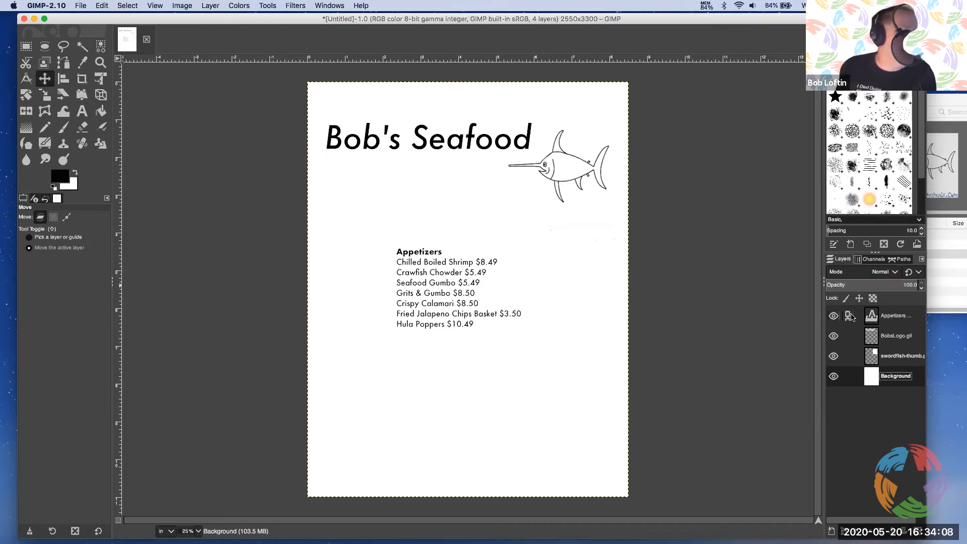
{"action": "left_click", "coordinate": [903, 320]}
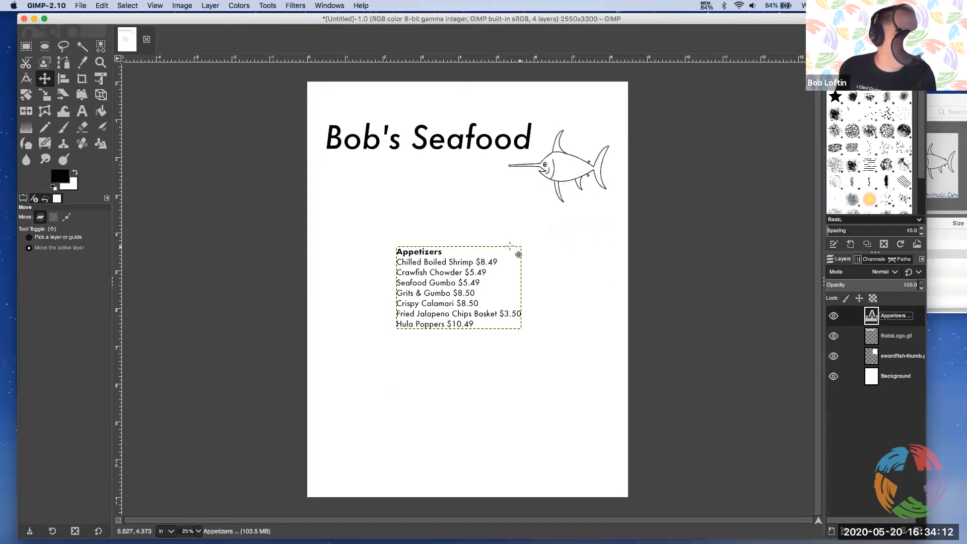
{"action": "left_click_drag", "start_coordinate": [505, 271], "coordinate": [432, 208]}
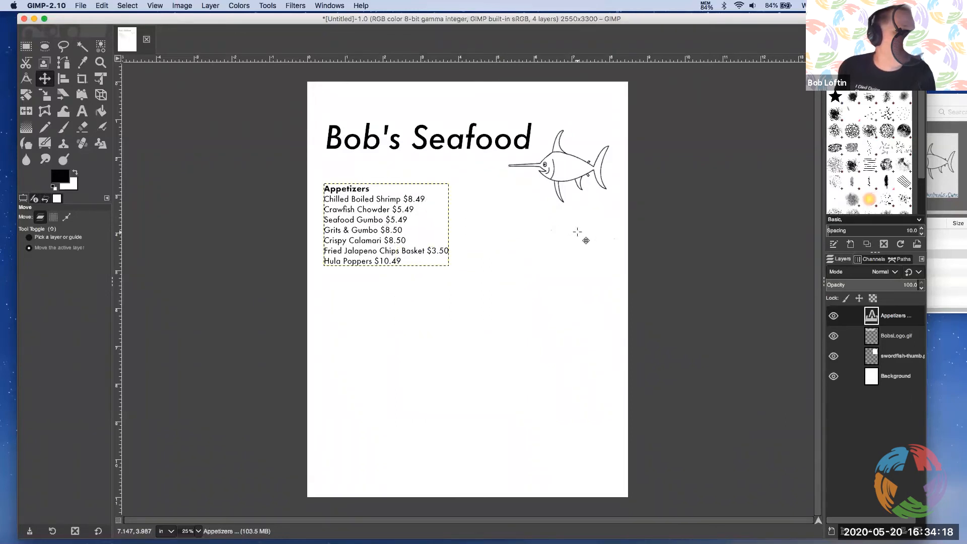
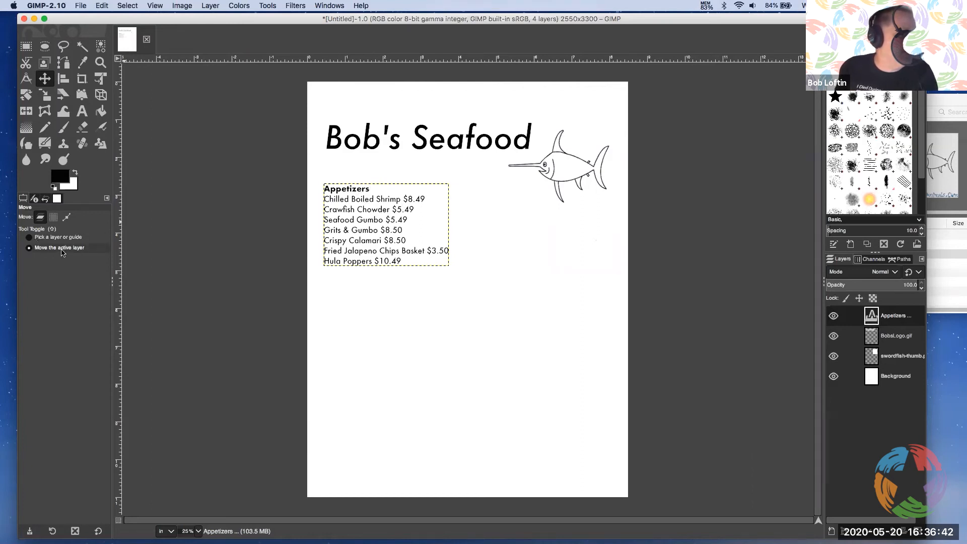
Nudge the Appetizers text layer slightly up and to the right beneath the Bob's Seafood logo
{"action": "left_click", "coordinate": [862, 314]}
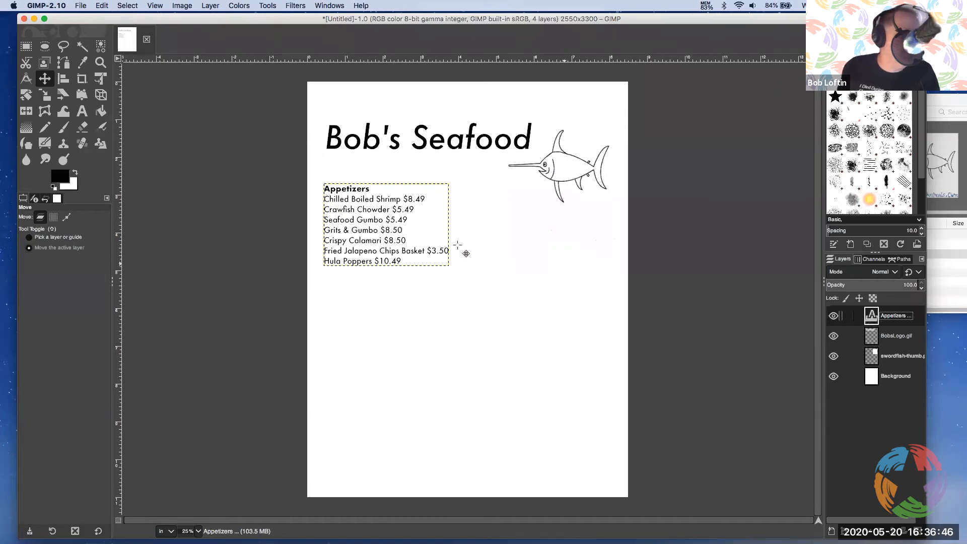
{"action": "mouse_move", "coordinate": [414, 235]}
{"action": "left_mouse_down"}
{"action": "mouse_move", "coordinate": [498, 262]}
{"action": "mouse_move", "coordinate": [465, 234]}
{"action": "mouse_move", "coordinate": [416, 221]}
{"action": "mouse_move", "coordinate": [425, 230]}
{"action": "left_mouse_up"}
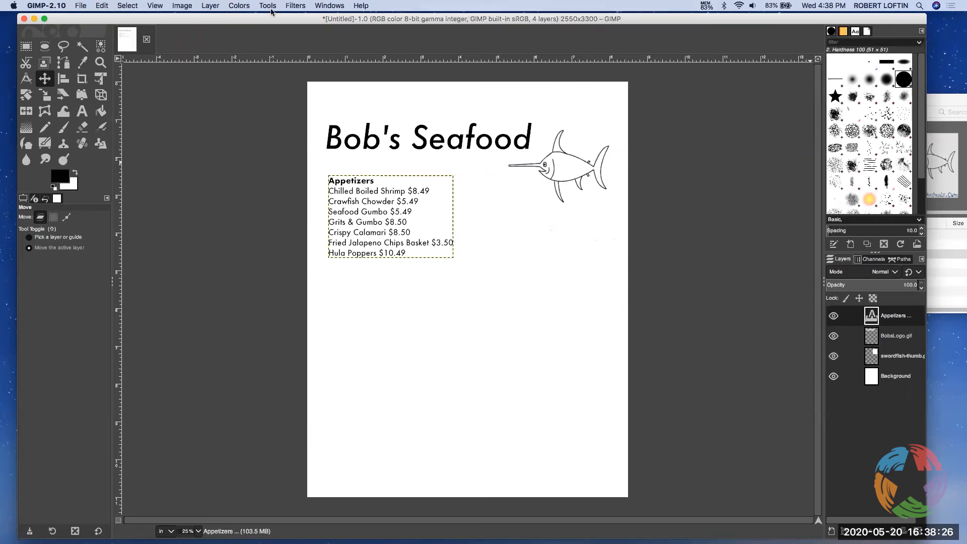
{"action": "left_click", "coordinate": [154, 6]}
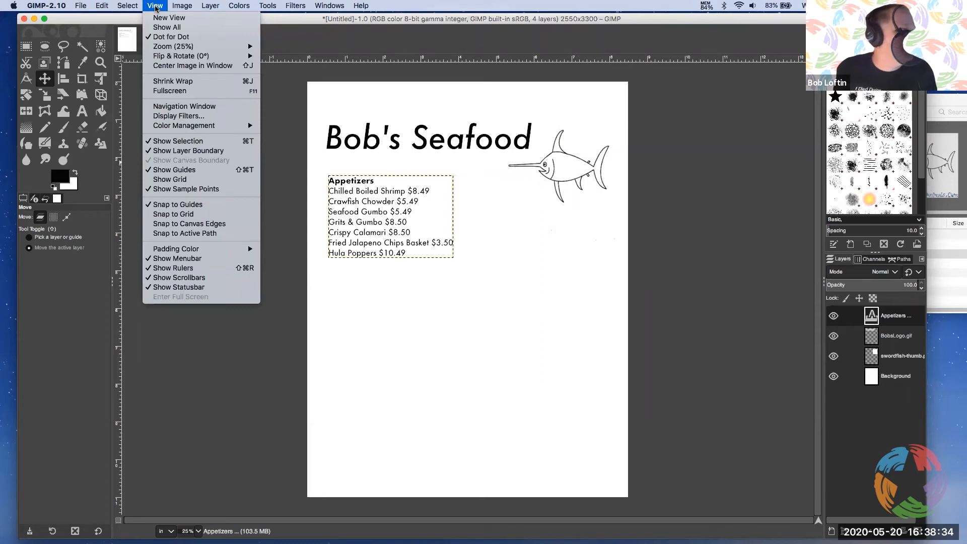
{"action": "mouse_move", "coordinate": [182, 5]}
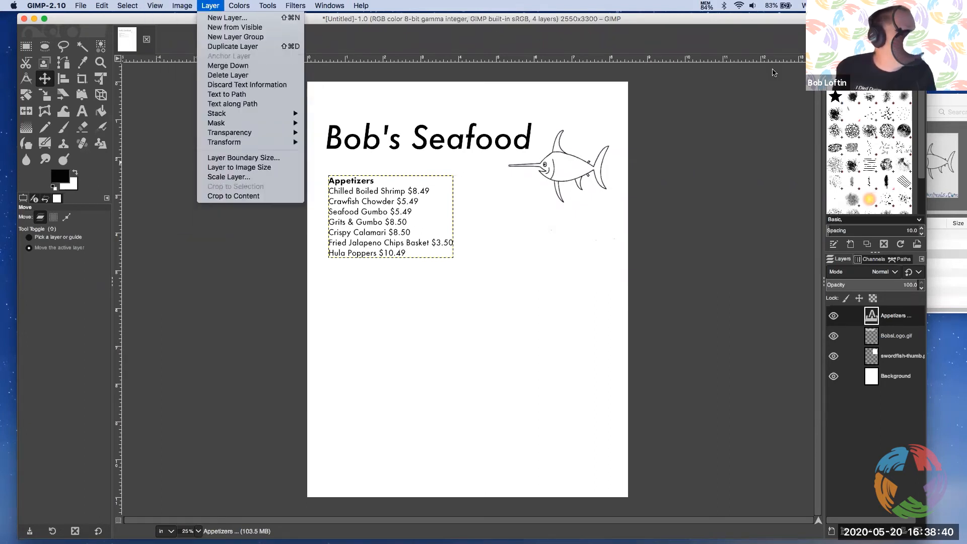
{"action": "left_click", "coordinate": [826, 103]}
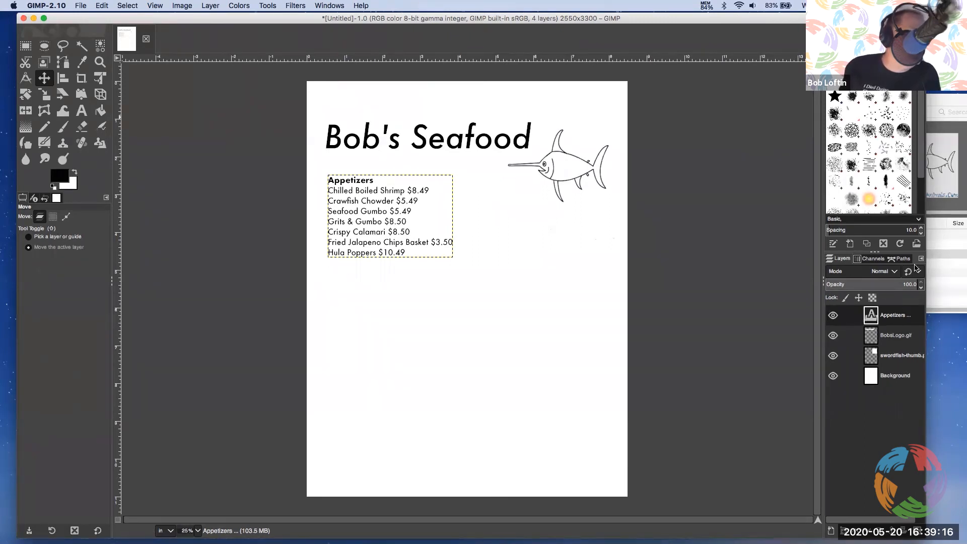
{"action": "left_click", "coordinate": [182, 5]}
{"action": "mouse_move", "coordinate": [150, 8]}
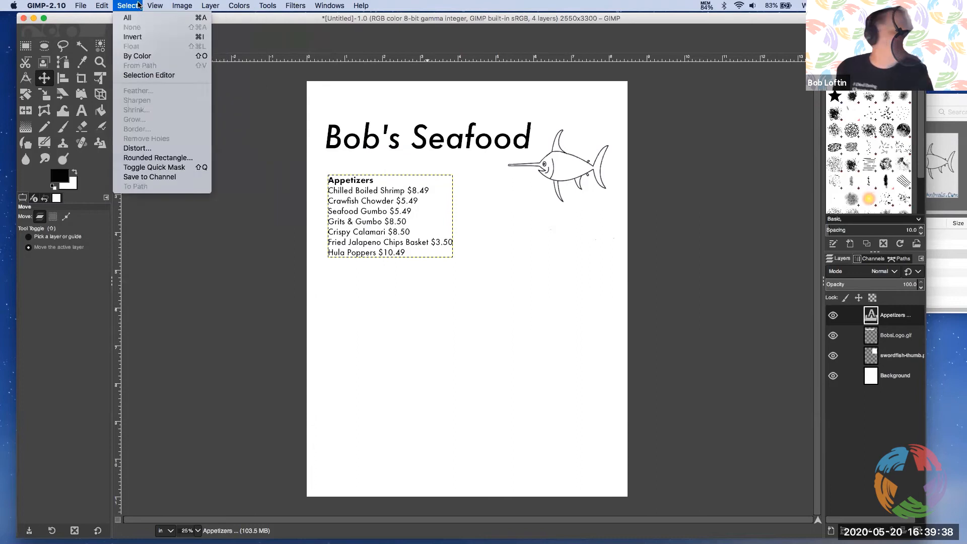
{"action": "left_click", "coordinate": [536, 14]}
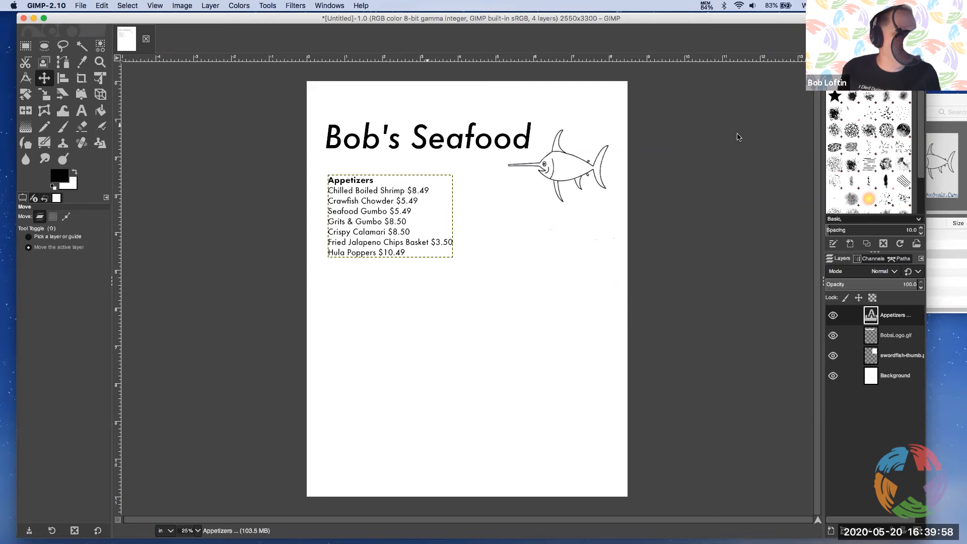
Open menu.txt from the menu files folder, copy the Baskets section from its heading through the frog legs line, and return to GIMP
{"action": "left_click", "coordinate": [941, 105]}
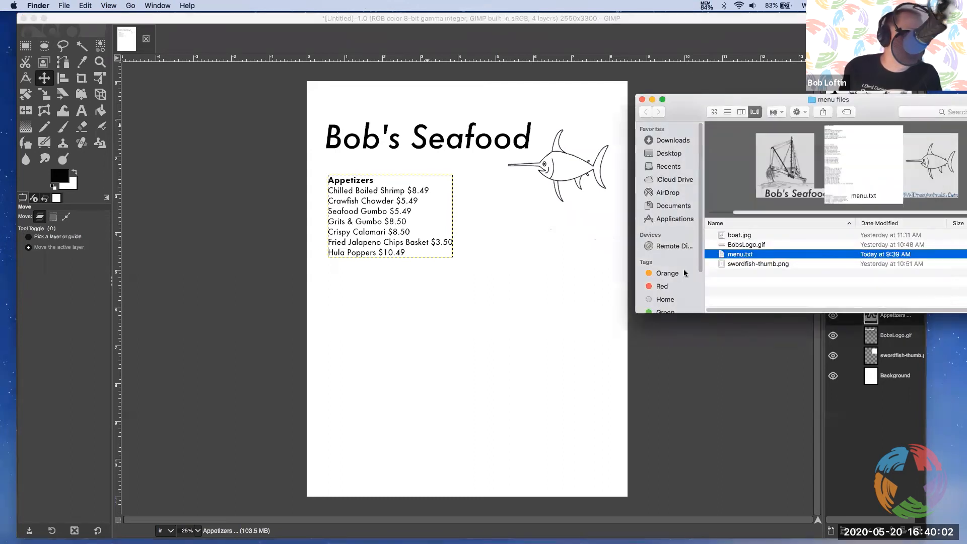
{"action": "double_click", "coordinate": [759, 256]}
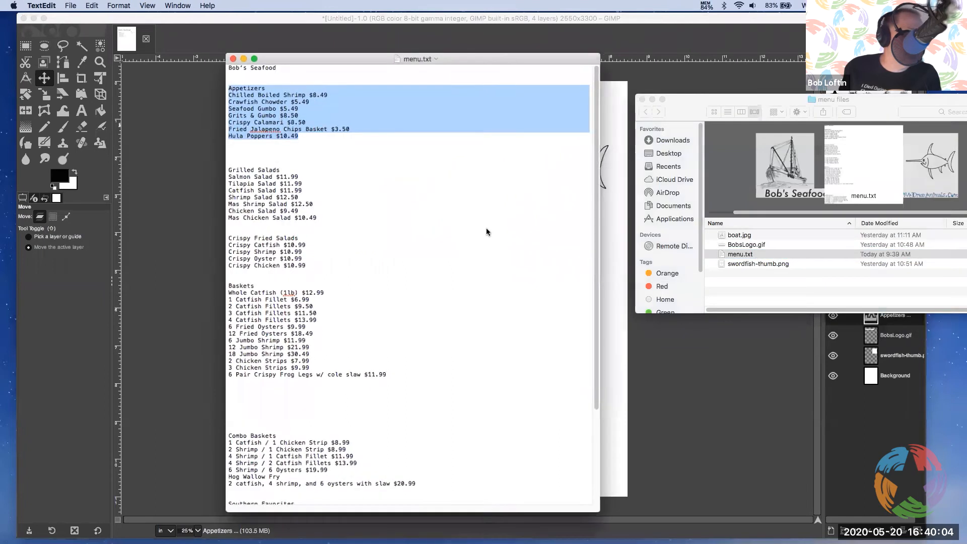
{"action": "left_click_drag", "start_coordinate": [391, 372], "coordinate": [236, 287]}
{"action": "key", "text": "super+c"}
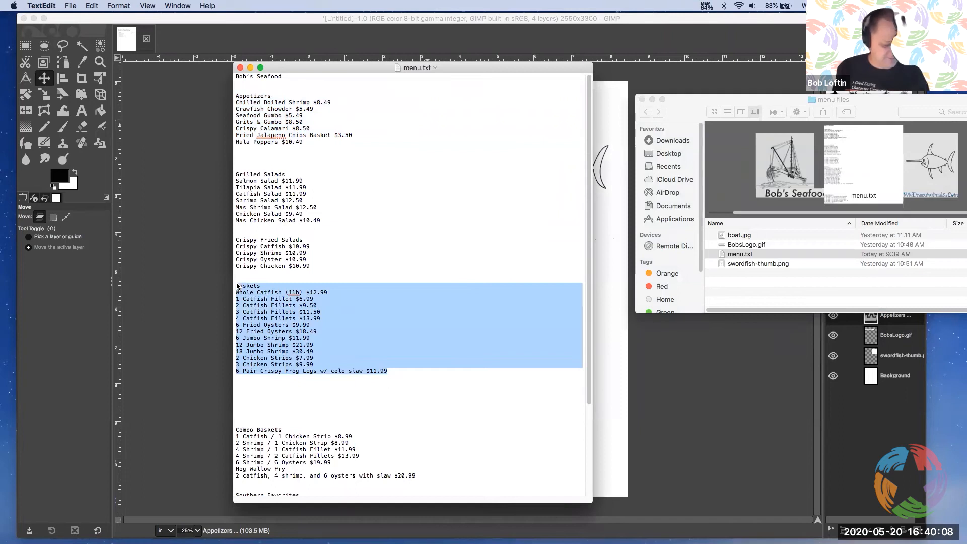
{"action": "left_click", "coordinate": [378, 41]}
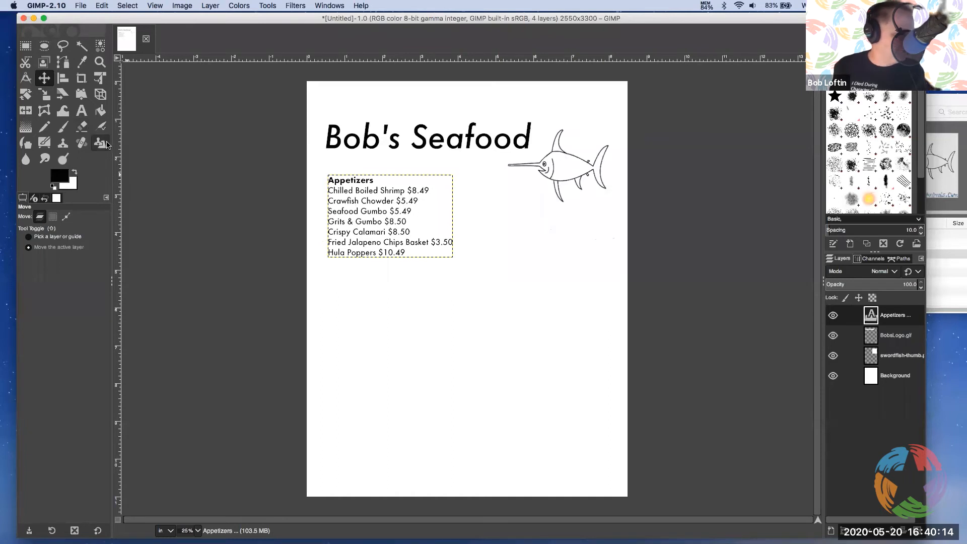
Create a 15 pt Futura Medium text layer in the lower half of the page containing the copied Baskets section
{"action": "left_click", "coordinate": [81, 110]}
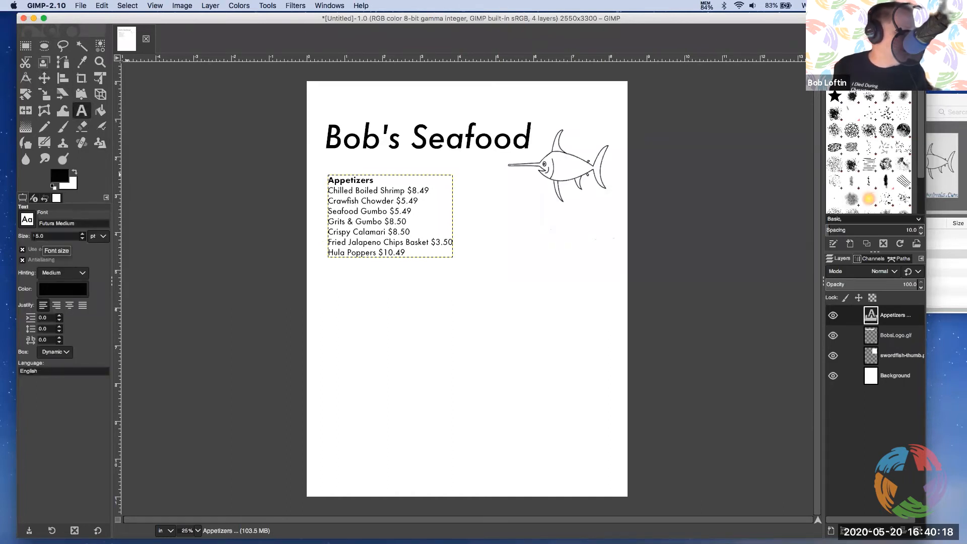
{"action": "left_click", "coordinate": [456, 328]}
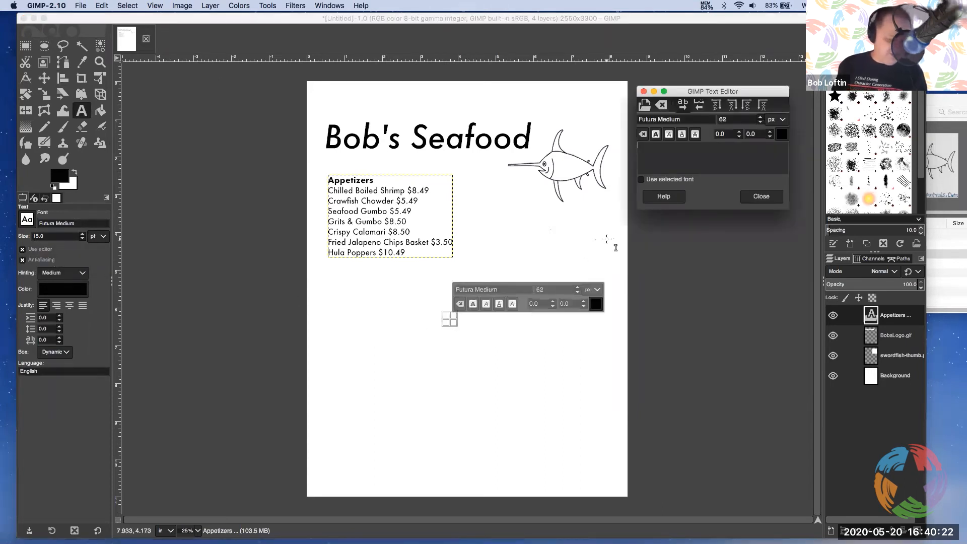
{"action": "key", "text": "super+v"}
Make the Baskets heading line bold and close the separate text editor
{"action": "scroll", "coordinate": [785, 162], "scroll_direction": "up", "scroll_amount": 1}
{"action": "scroll", "coordinate": [784, 162], "scroll_direction": "up", "scroll_amount": 3}
{"action": "left_click_drag", "start_coordinate": [660, 145], "coordinate": [638, 145]}
{"action": "left_click", "coordinate": [655, 136]}
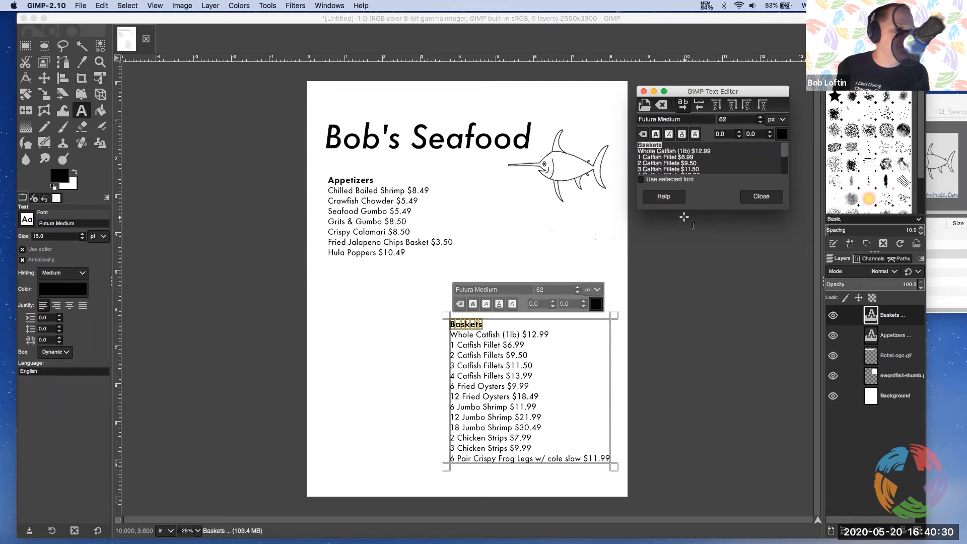
{"action": "left_click", "coordinate": [755, 200]}
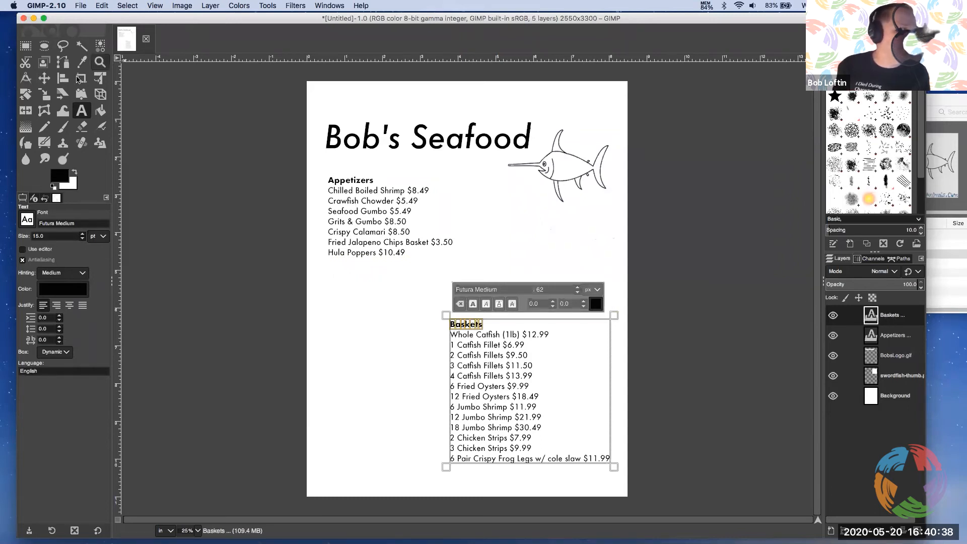
Move the Baskets text layer to the page's left margin, directly below the Appetizers section
{"action": "left_click", "coordinate": [45, 78]}
{"action": "left_click_drag", "start_coordinate": [514, 357], "coordinate": [393, 324]}
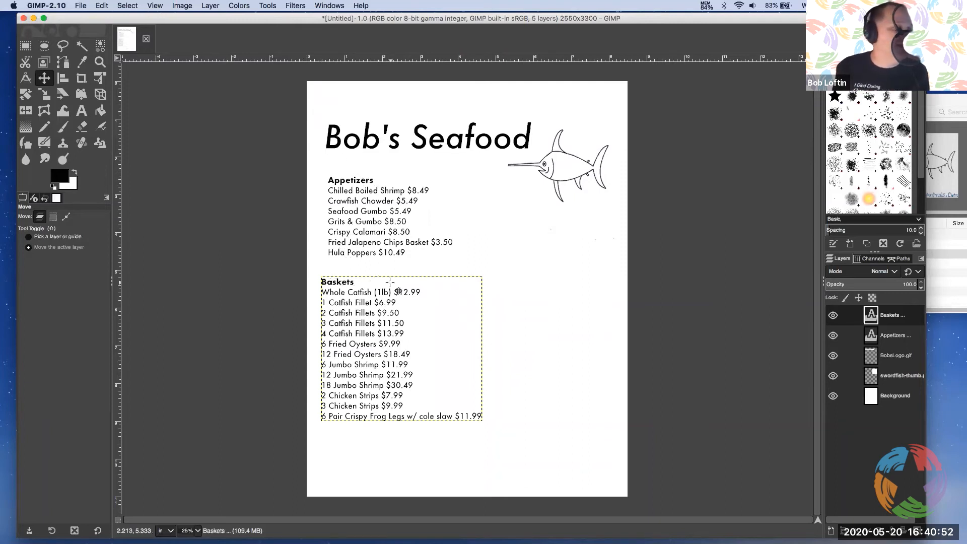
{"action": "left_click_drag", "start_coordinate": [435, 297], "coordinate": [439, 299]}
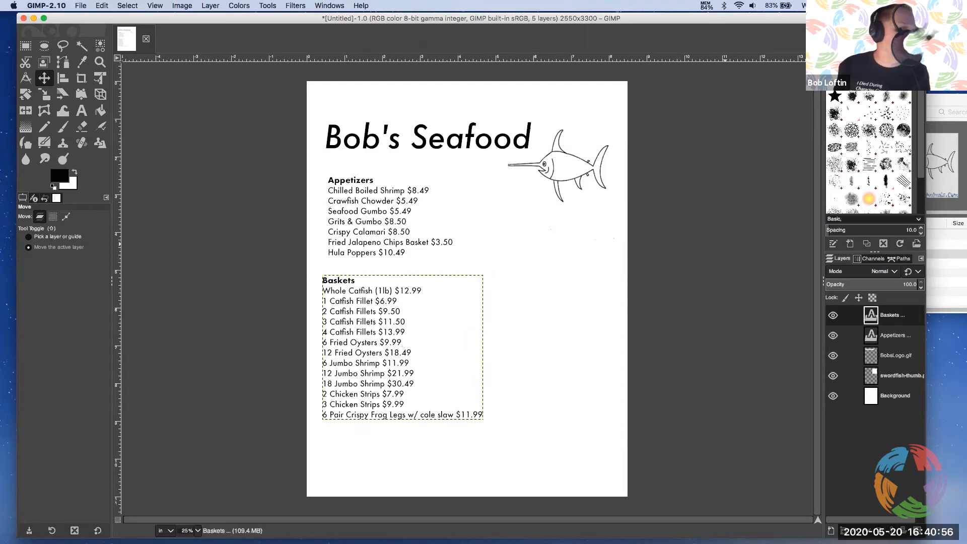
Add boat.jpg from the menu files folder as a new layer and position it in the empty area to the right of the Baskets section
{"action": "left_click", "coordinate": [952, 103]}
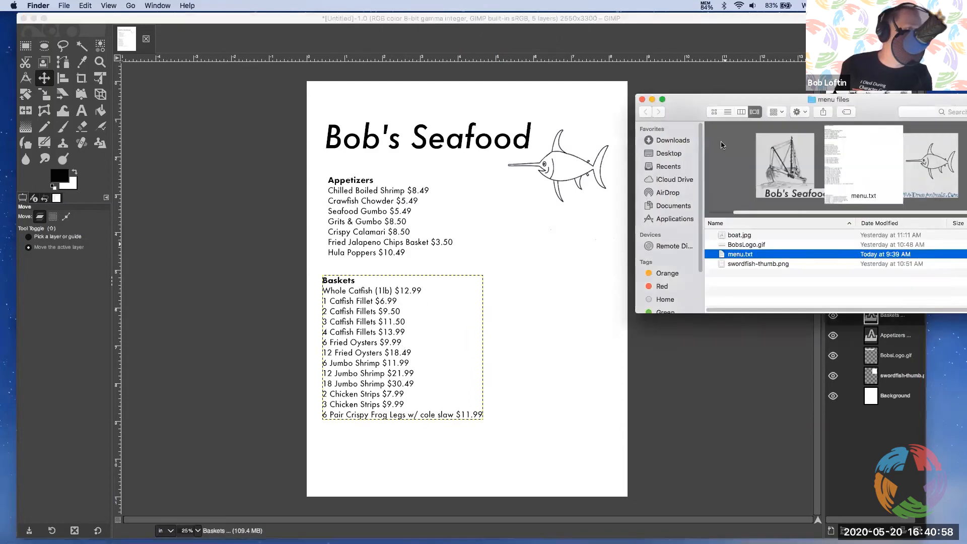
{"action": "left_click_drag", "start_coordinate": [744, 236], "coordinate": [509, 276]}
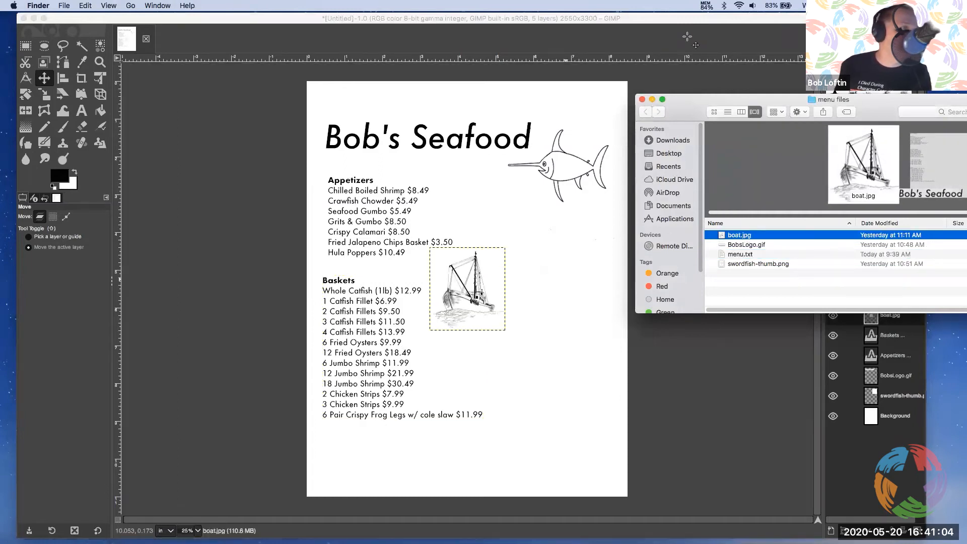
{"action": "left_click", "coordinate": [642, 100]}
{"action": "left_click_drag", "start_coordinate": [465, 283], "coordinate": [543, 333]}
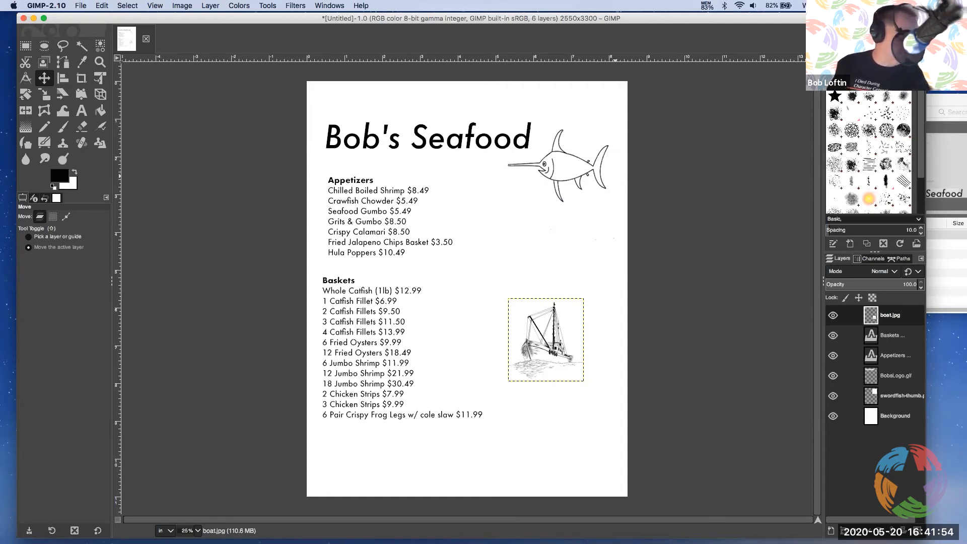
Save the menu as menupage1.xcf in the Desktop folder
{"action": "left_click_drag", "start_coordinate": [719, 19], "coordinate": [726, 30]}
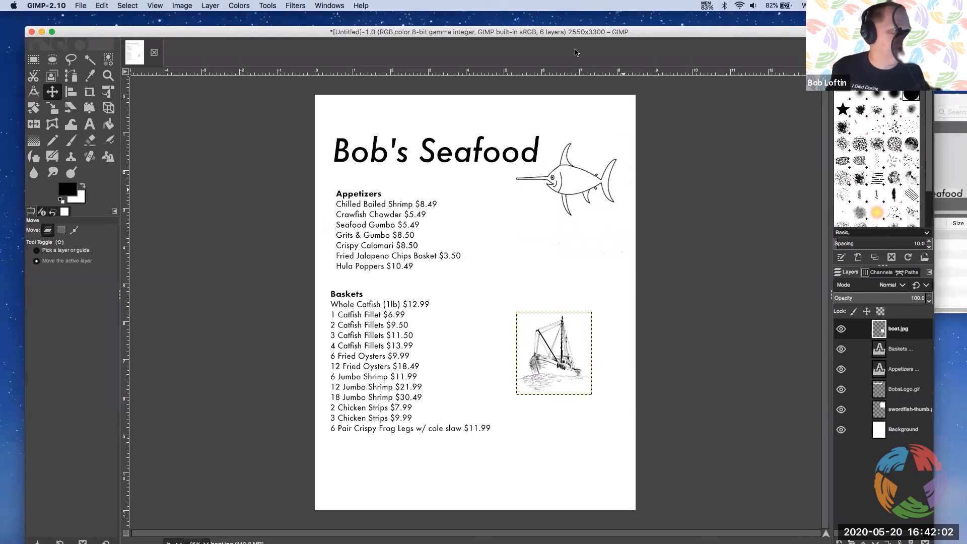
{"action": "left_click", "coordinate": [79, 6]}
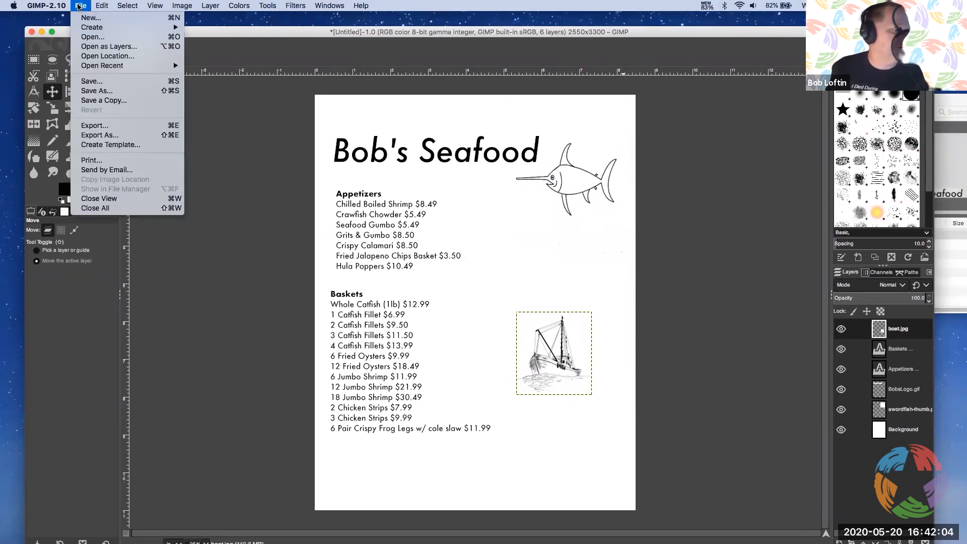
{"action": "left_click", "coordinate": [97, 91]}
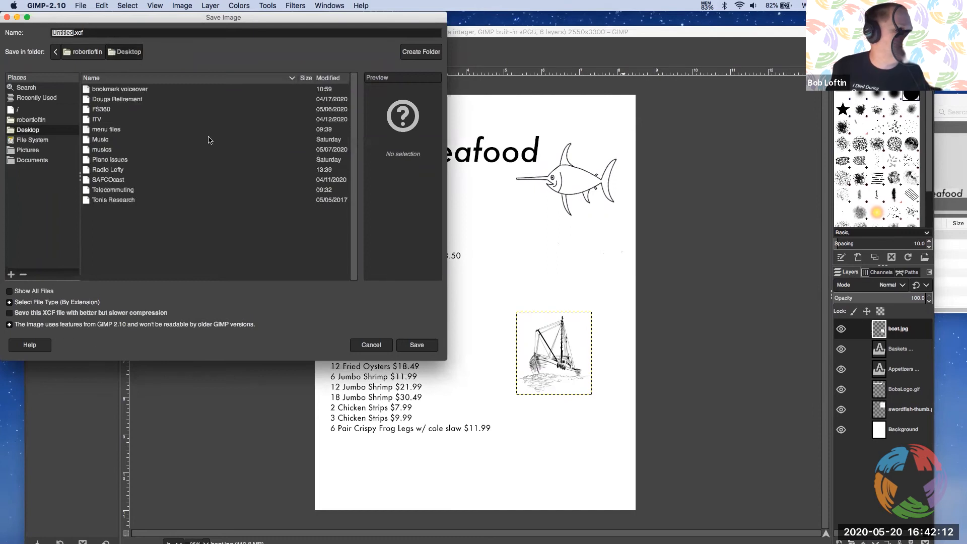
{"action": "key", "text": "End"}
{"action": "double_click", "coordinate": [79, 33]}
{"action": "left_click_drag", "start_coordinate": [76, 32], "coordinate": [40, 35]}
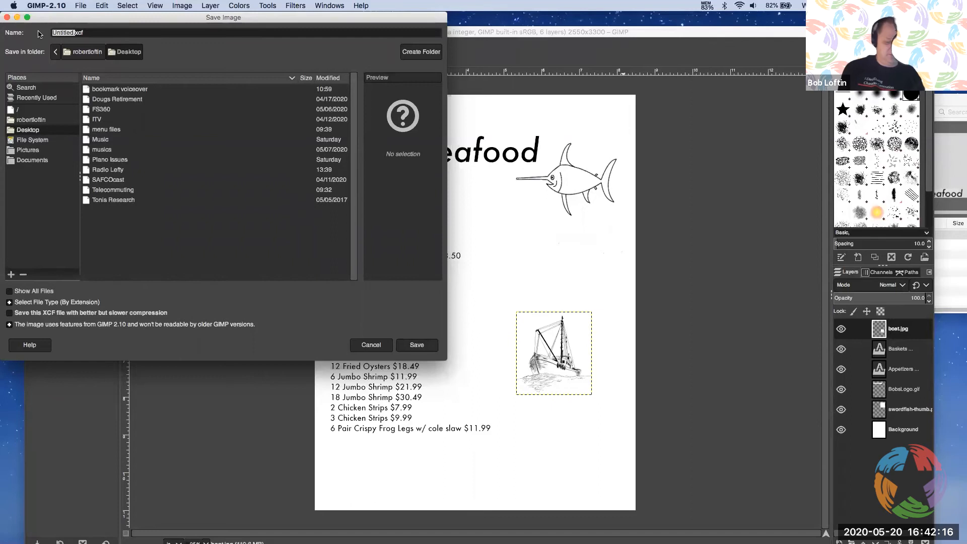
{"action": "type", "text": "manu"}
{"action": "key", "text": "BackSpace"}
{"action": "key", "text": "BackSpace"}
{"action": "key", "text": "BackSpace"}
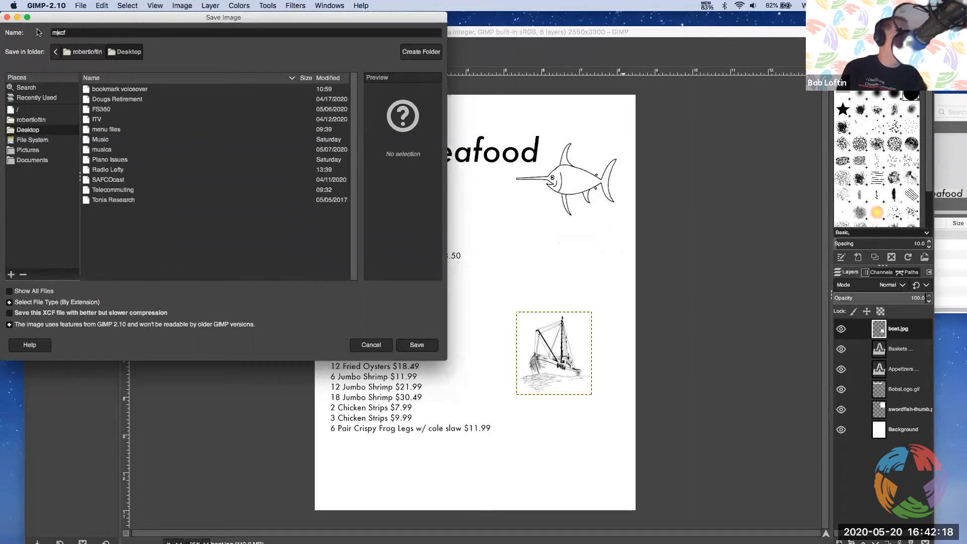
{"action": "type", "text": "enupage1"}
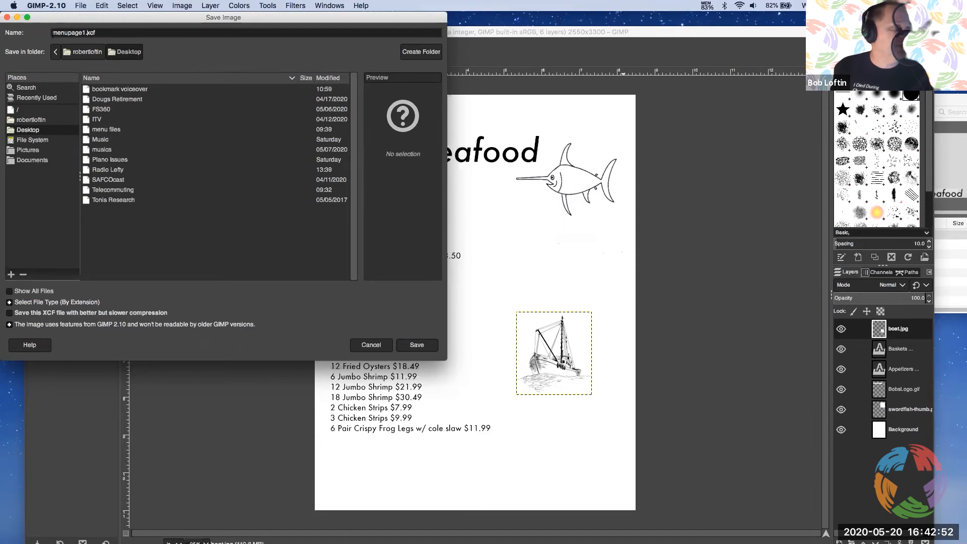
{"action": "left_click", "coordinate": [424, 347]}
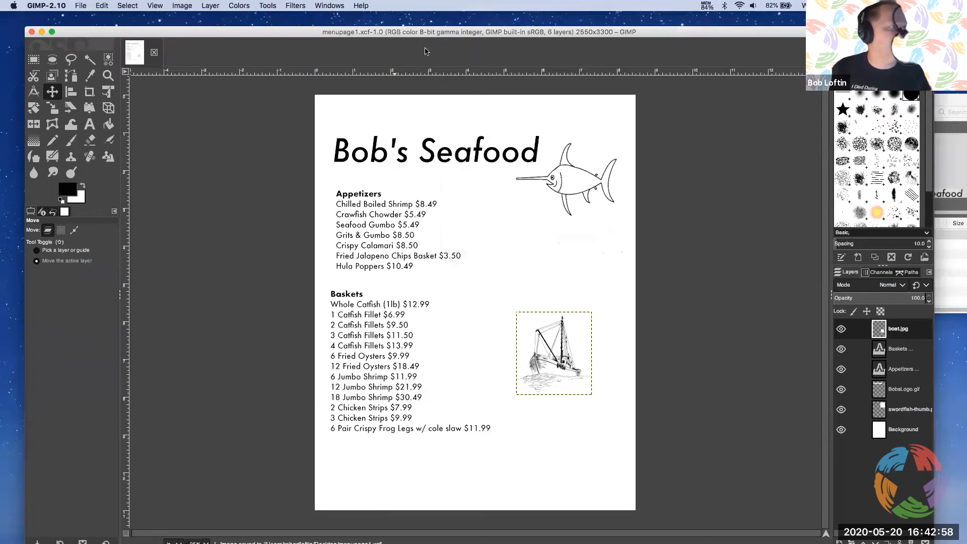
Export the menu to the Desktop folder as menupage1.pdf in Portable Document Format, keeping the default PDF options
{"action": "left_click", "coordinate": [81, 6]}
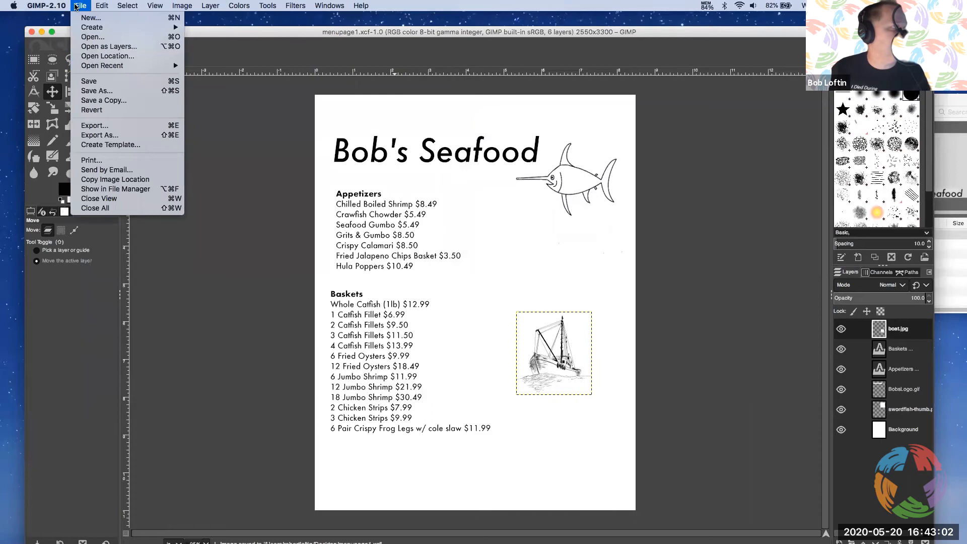
{"action": "left_click", "coordinate": [103, 126]}
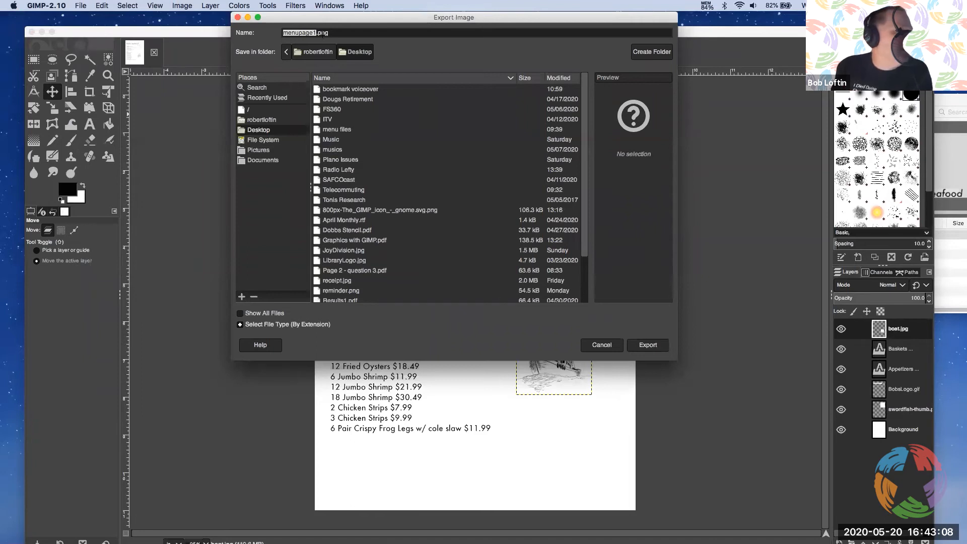
{"action": "left_click_drag", "start_coordinate": [328, 24], "coordinate": [321, 55]}
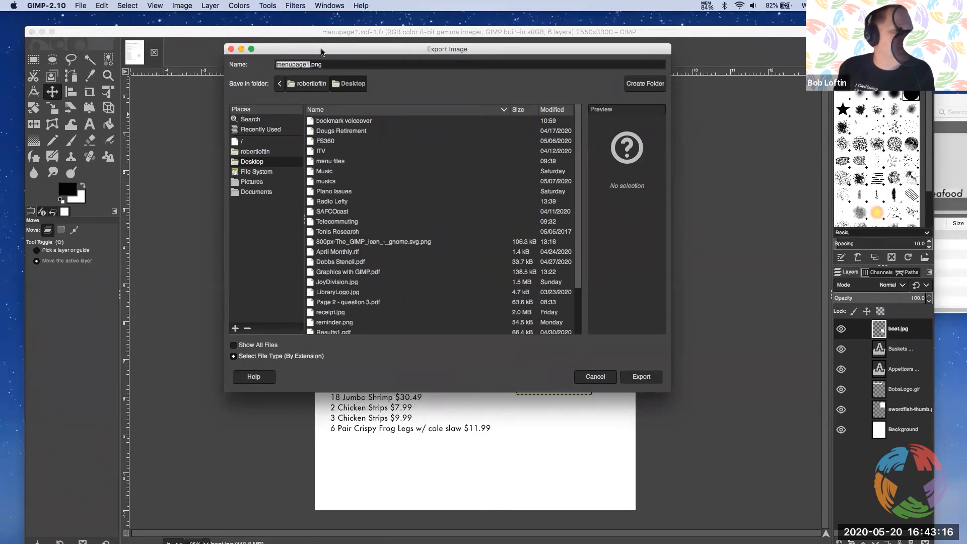
{"action": "left_click", "coordinate": [246, 163]}
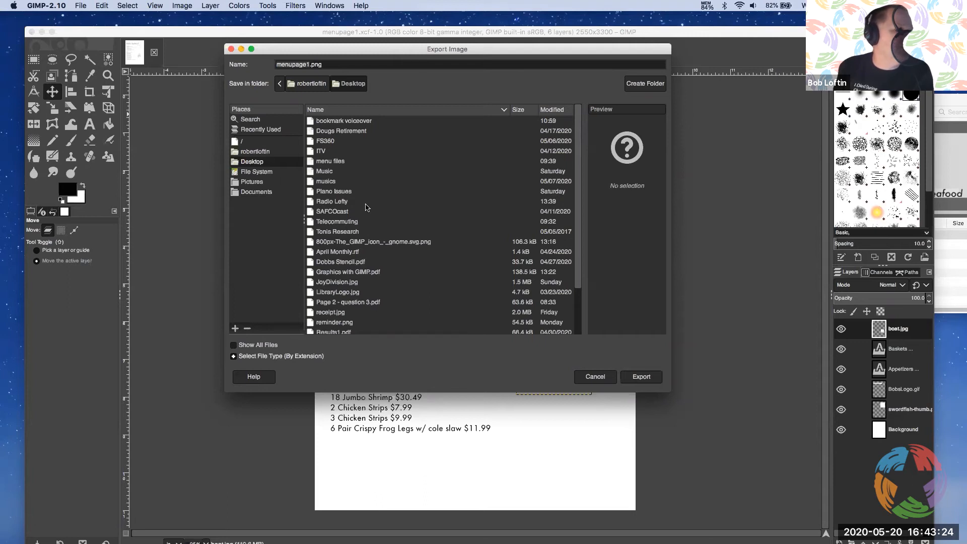
{"action": "left_click", "coordinate": [234, 356]}
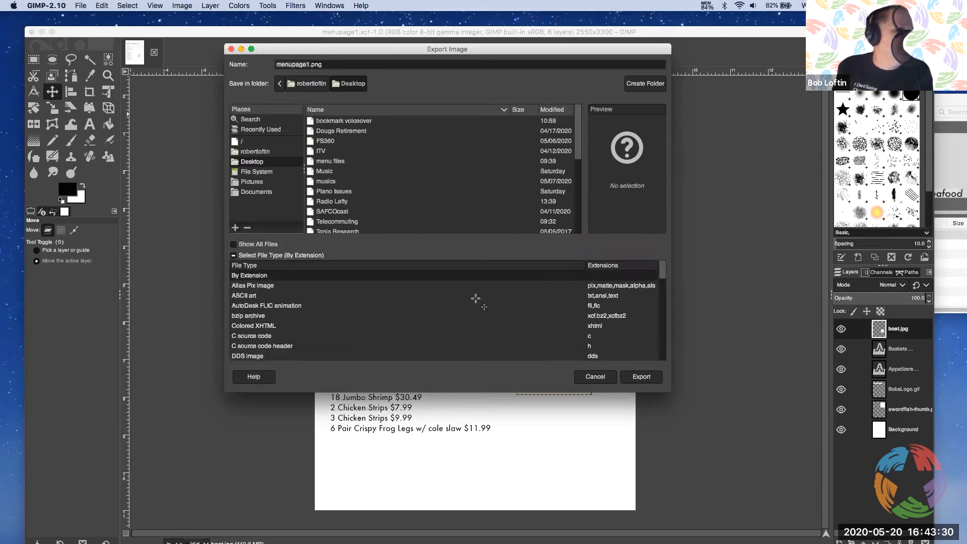
{"action": "left_click_drag", "start_coordinate": [663, 272], "coordinate": [656, 325]}
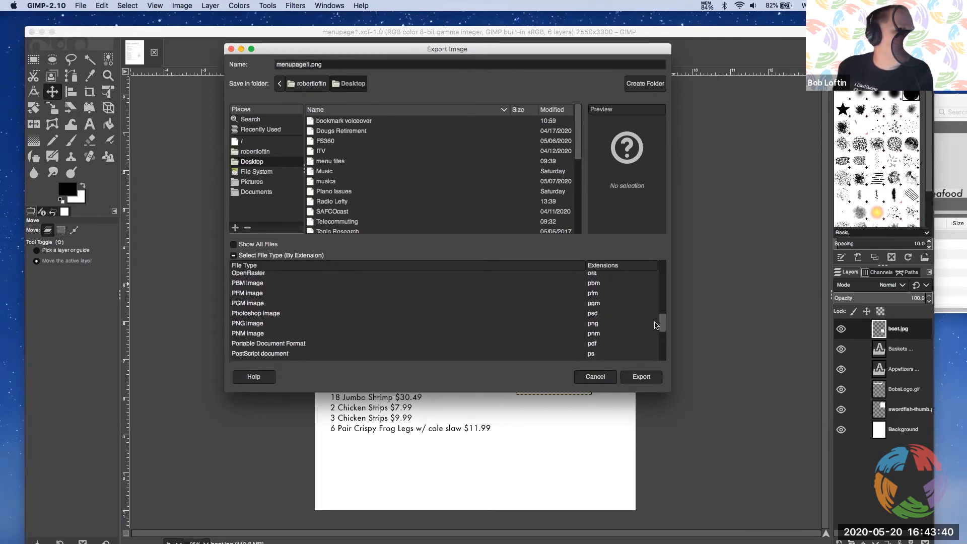
{"action": "left_click", "coordinate": [261, 344]}
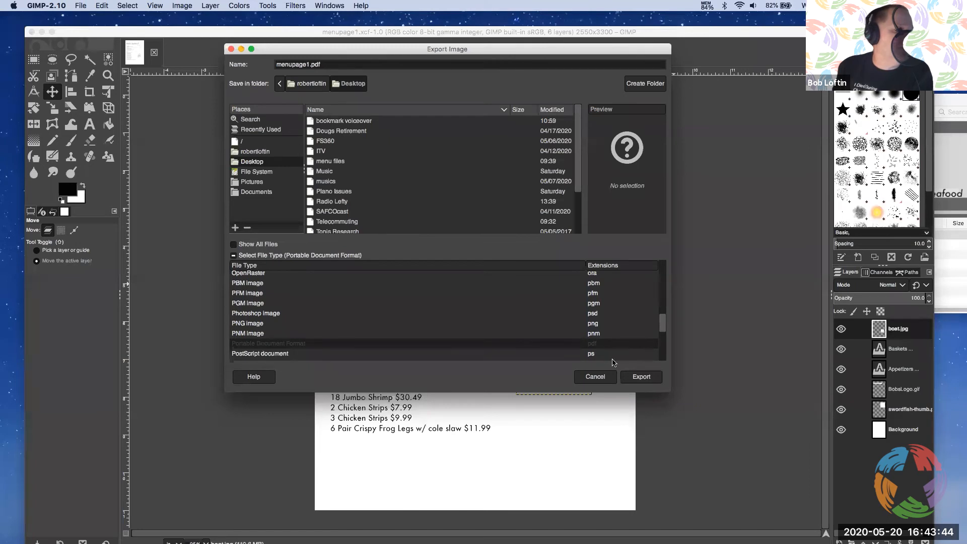
{"action": "left_click", "coordinate": [648, 380]}
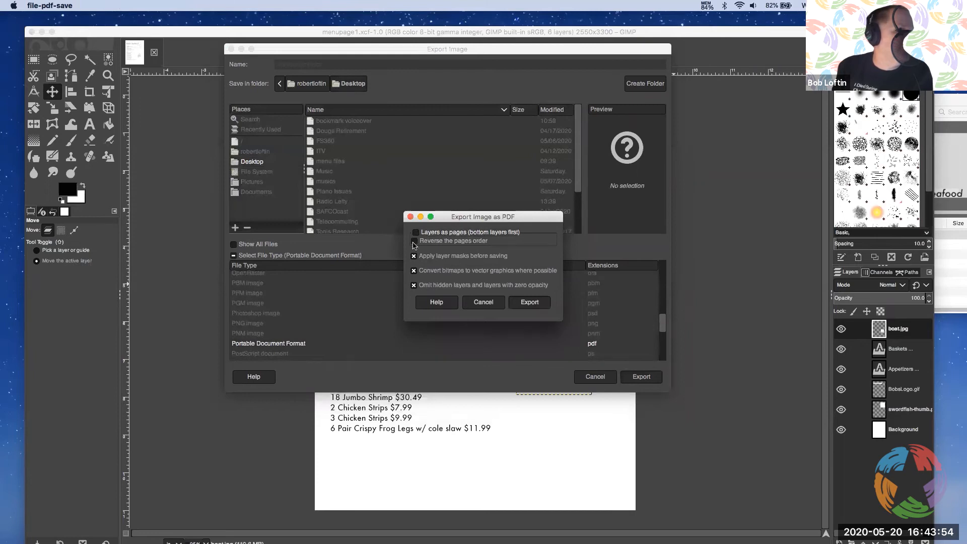
{"action": "left_click", "coordinate": [529, 302]}
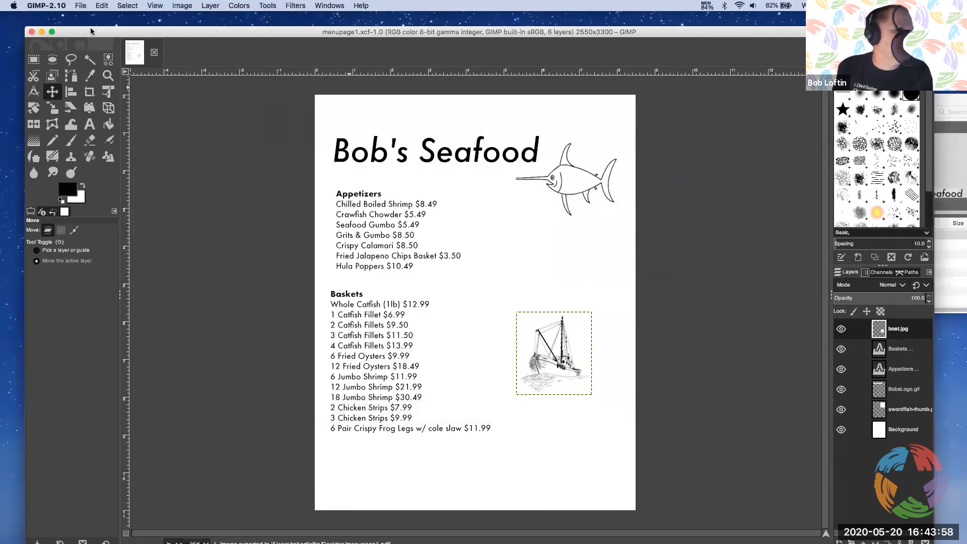
Minimize GIMP, close the menu.txt window, and move the menupage1.pdf file to a clear spot on the desktop
{"action": "left_click", "coordinate": [43, 32]}
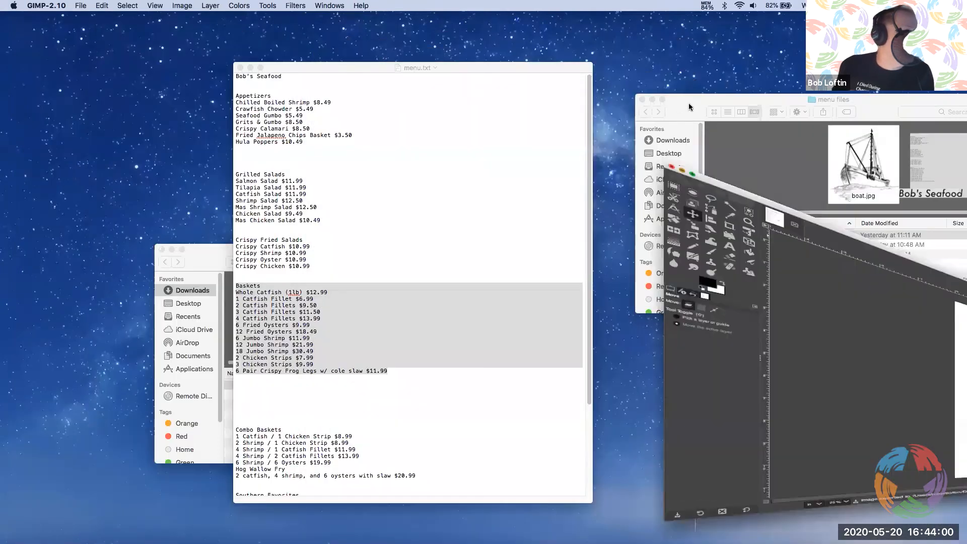
{"action": "left_click", "coordinate": [240, 68]}
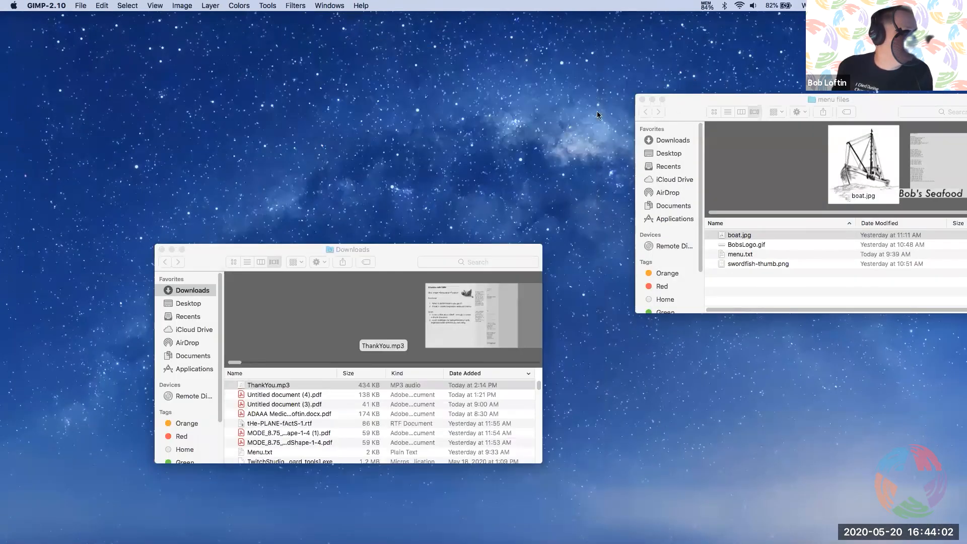
{"action": "double_click", "coordinate": [683, 111]}
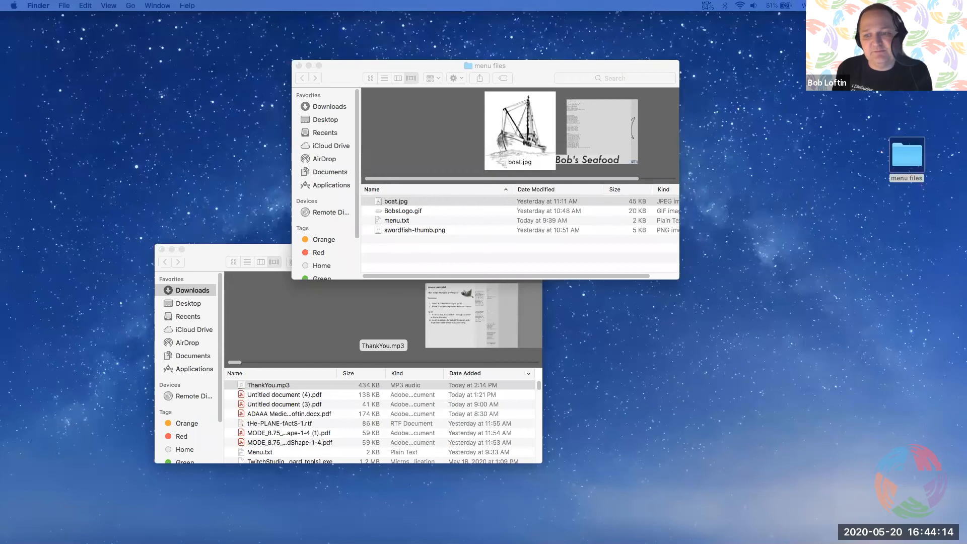
{"action": "left_click_drag", "start_coordinate": [740, 151], "coordinate": [739, 185]}
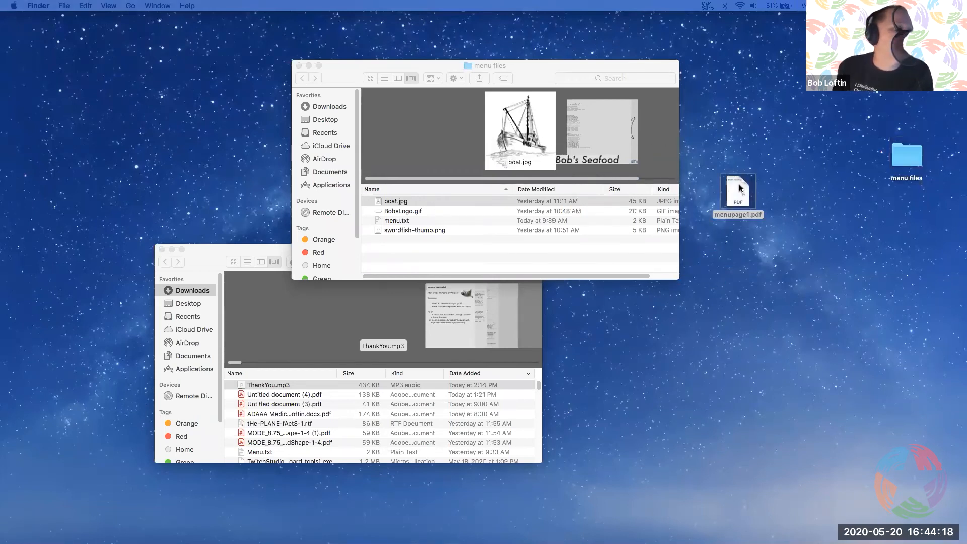
Open menupage1.pdf in Acrobat Reader, check the layout of the whole page, and close it
{"action": "double_click", "coordinate": [740, 188]}
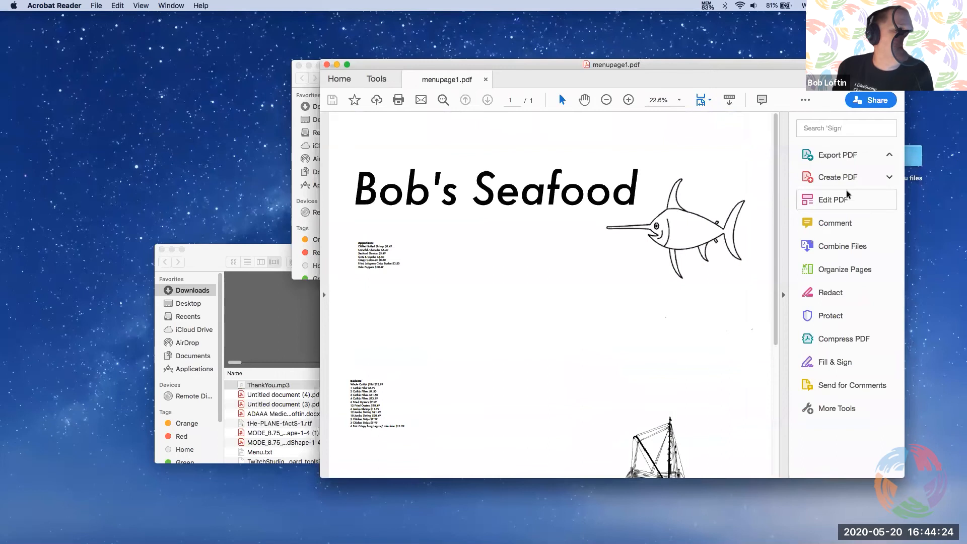
{"action": "scroll", "coordinate": [780, 237], "scroll_direction": "down", "scroll_amount": 5}
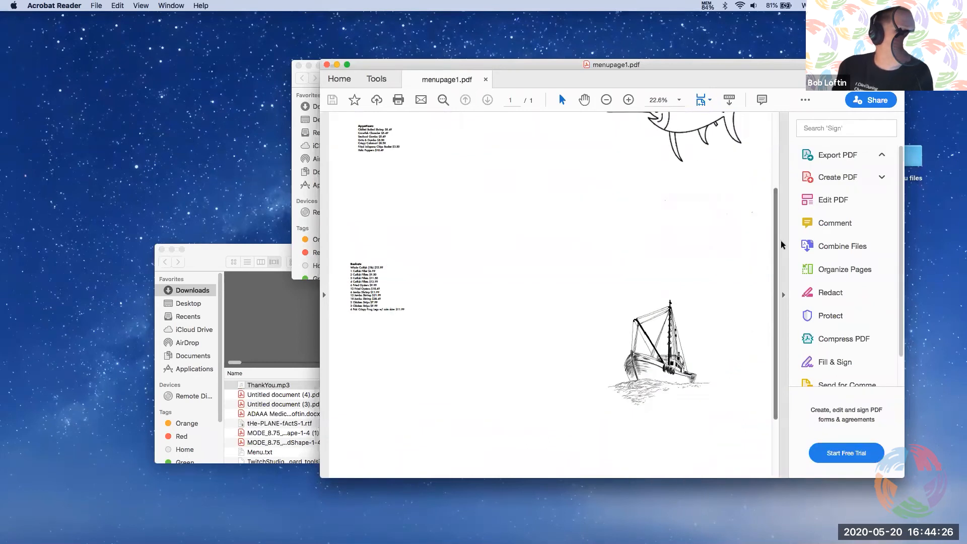
{"action": "scroll", "coordinate": [781, 242], "scroll_direction": "up", "scroll_amount": 4}
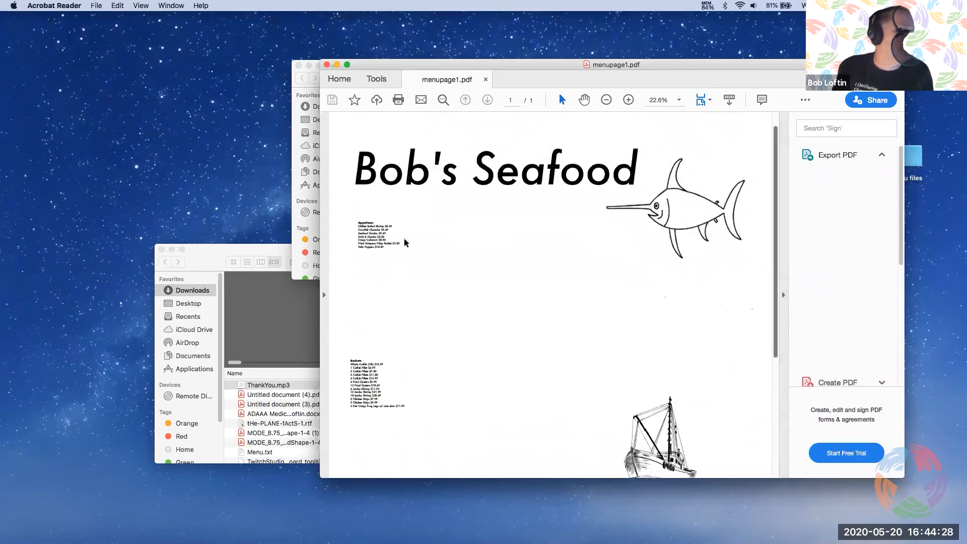
{"action": "left_click_drag", "start_coordinate": [394, 62], "coordinate": [360, 51]}
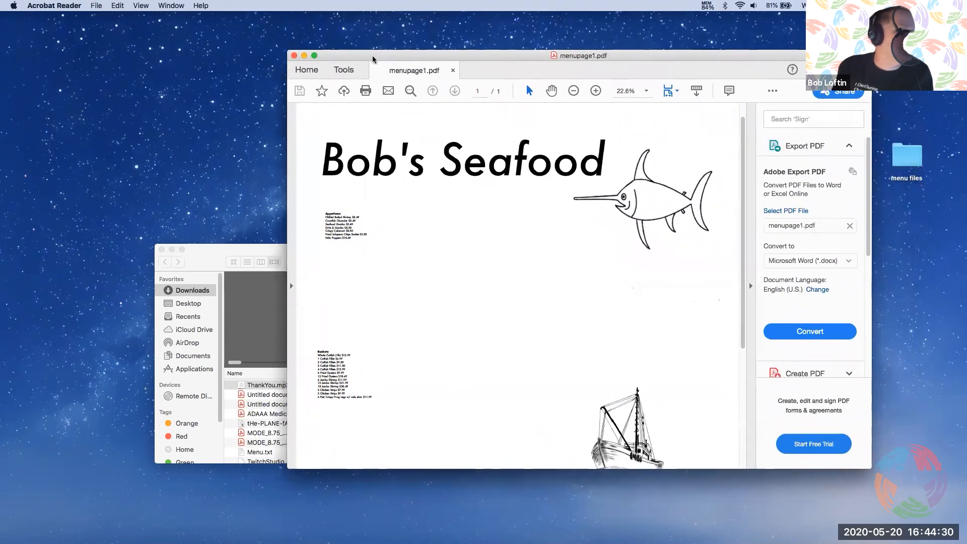
{"action": "left_click", "coordinate": [295, 56]}
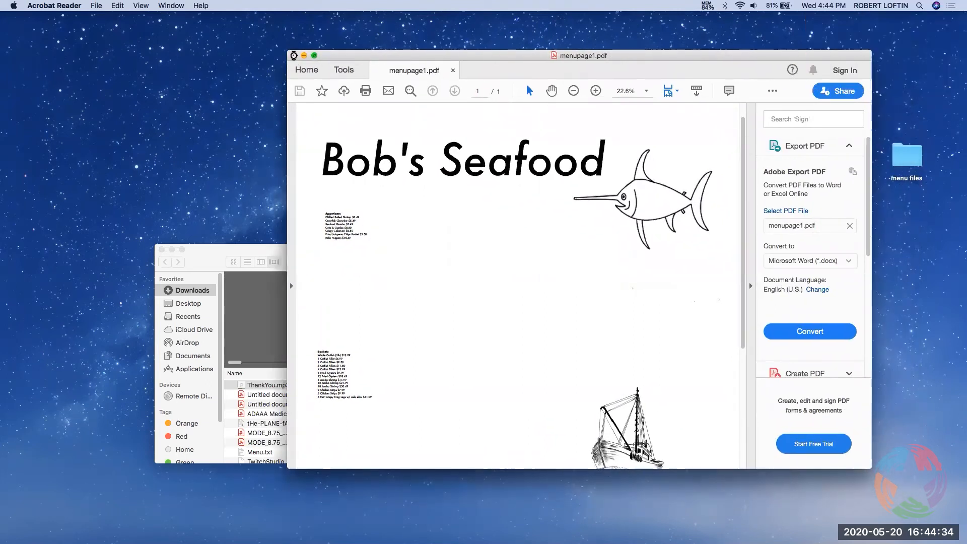
{"action": "left_click", "coordinate": [218, 255]}
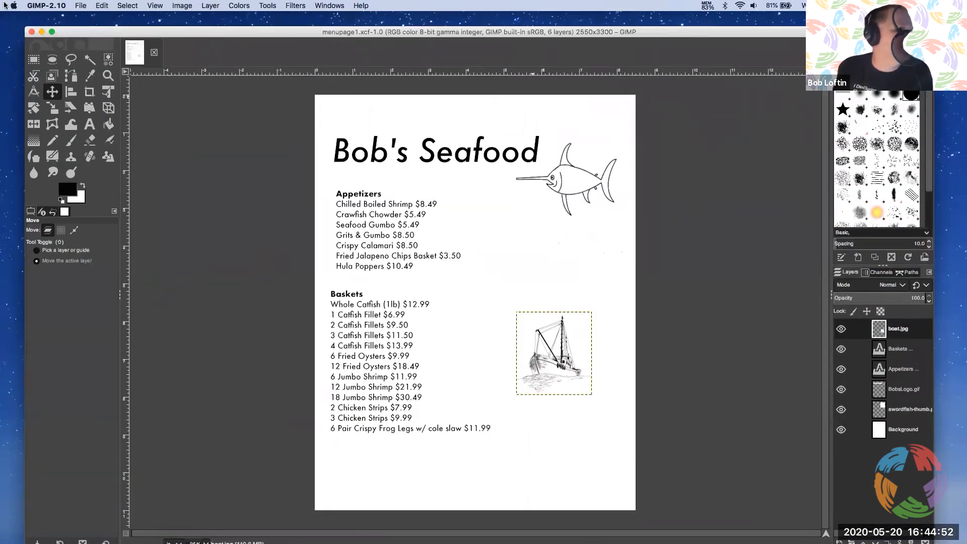
{"action": "left_click", "coordinate": [99, 6]}
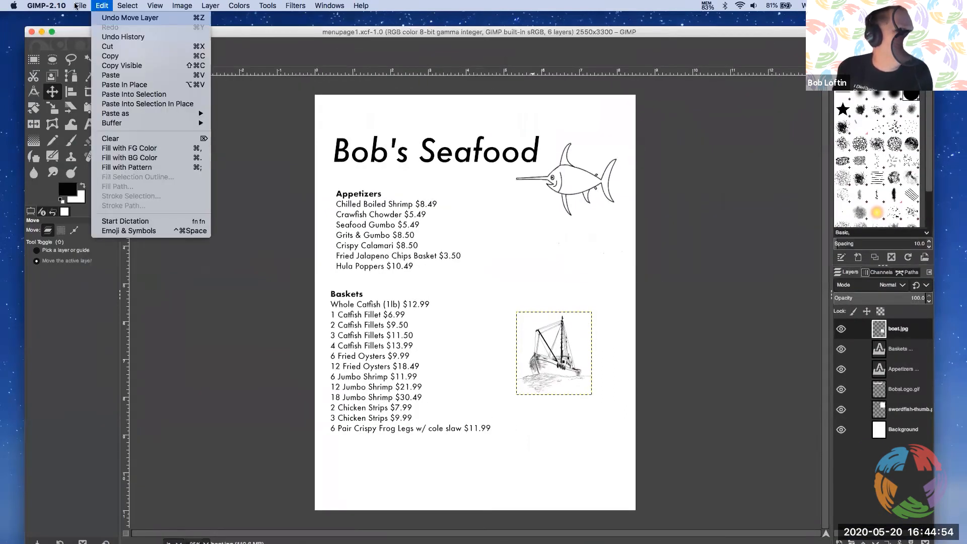
{"action": "mouse_move", "coordinate": [80, 5]}
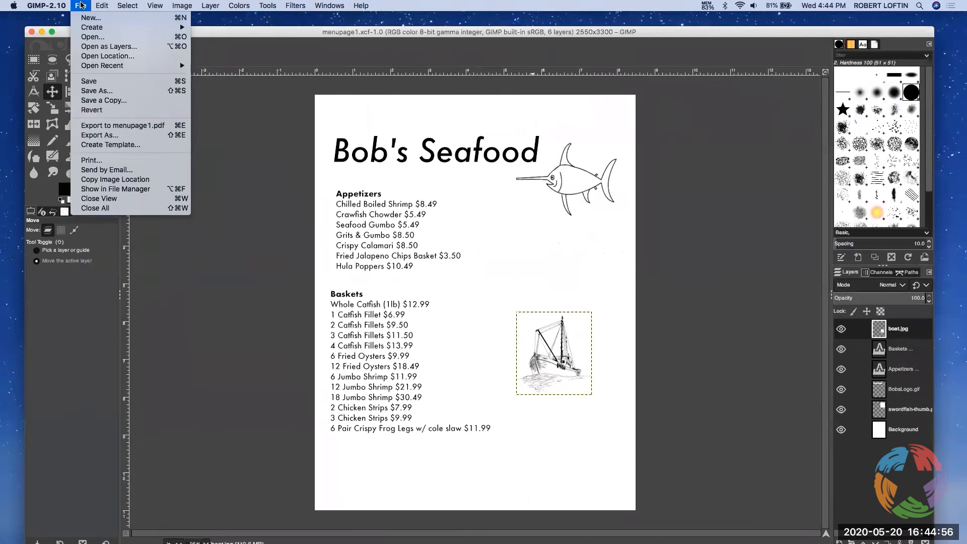
{"action": "left_click", "coordinate": [122, 135]}
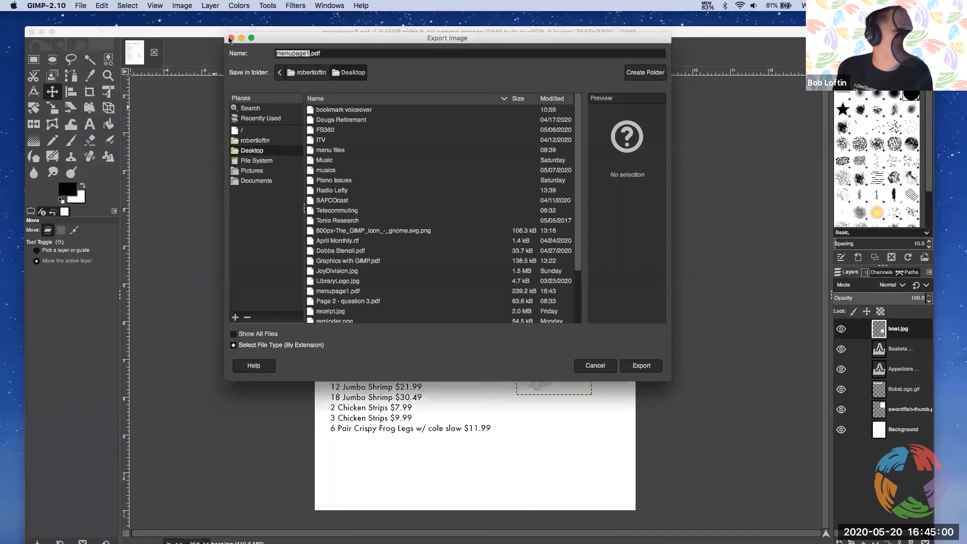
{"action": "left_click", "coordinate": [234, 39]}
Review the Save As options for menupage1.xcf and close the dialog without saving
{"action": "left_click", "coordinate": [101, 6]}
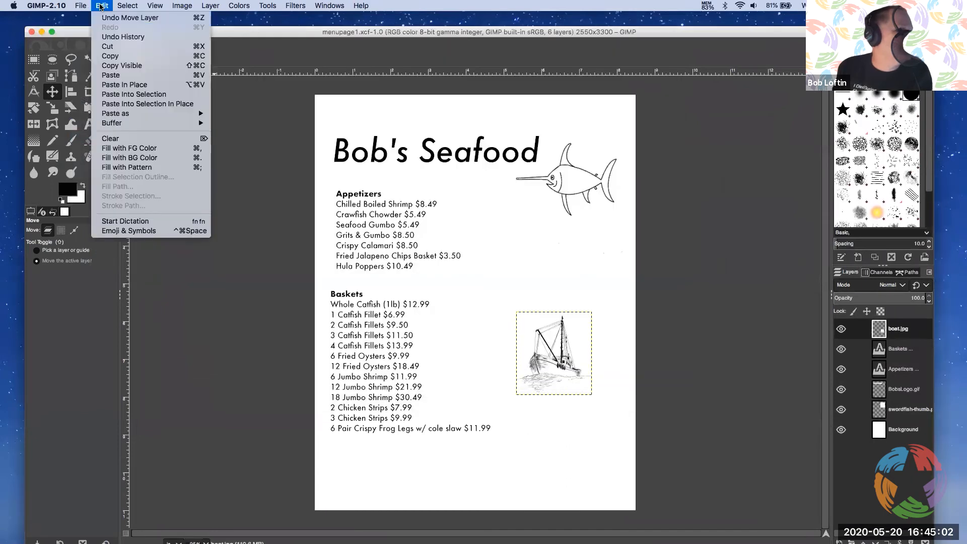
{"action": "mouse_move", "coordinate": [84, 6]}
{"action": "left_click", "coordinate": [116, 91]}
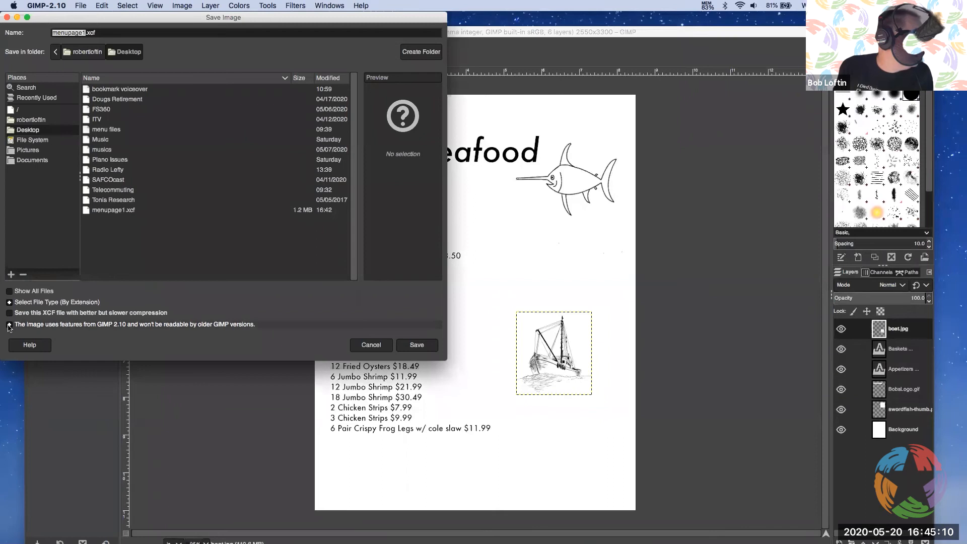
{"action": "left_click", "coordinate": [373, 346]}
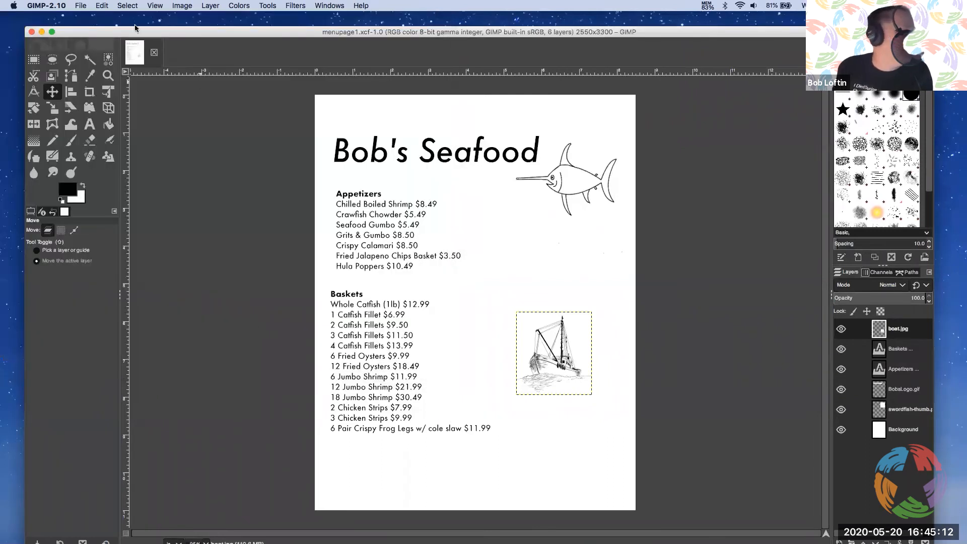
Open the Export As options for the menu and examine the list of available export file types
{"action": "left_click", "coordinate": [85, 5]}
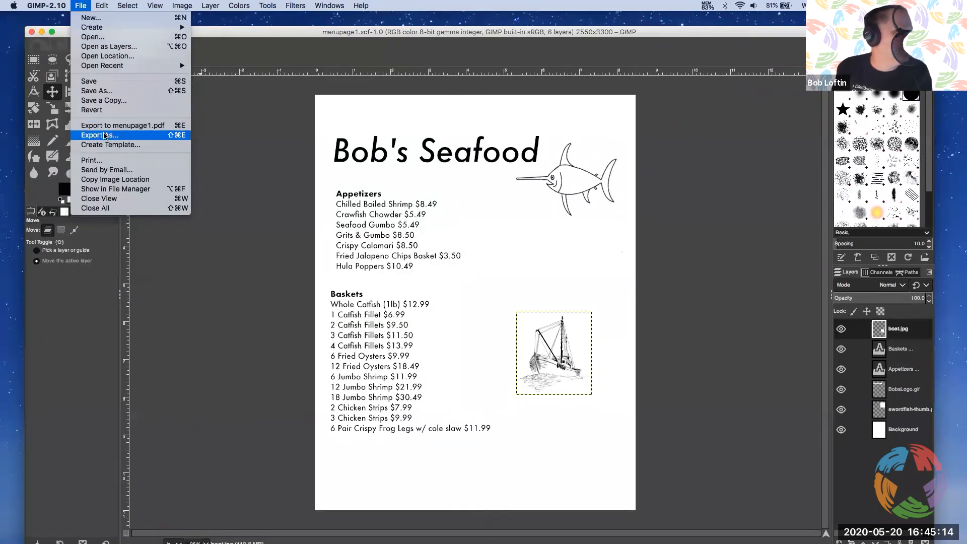
{"action": "left_click", "coordinate": [104, 135]}
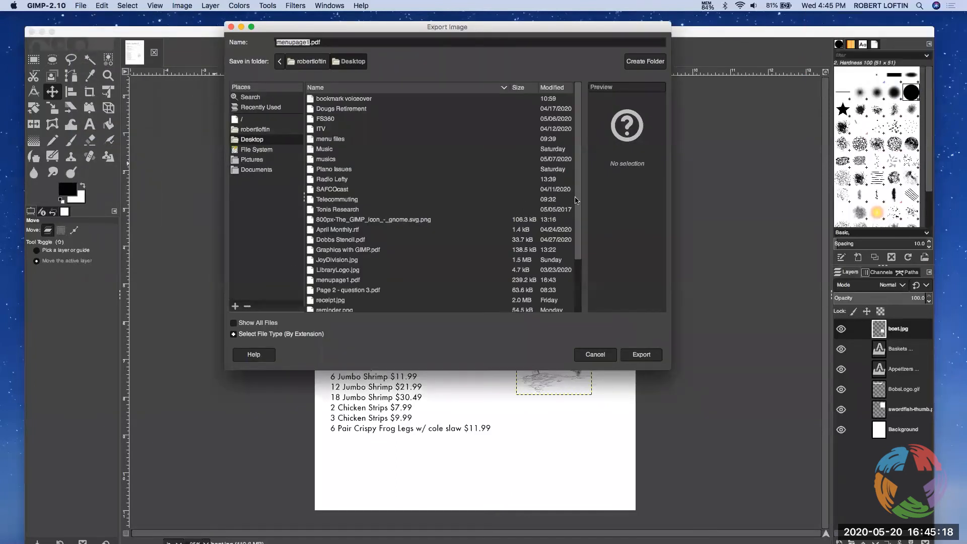
{"action": "left_click_drag", "start_coordinate": [576, 199], "coordinate": [573, 270]}
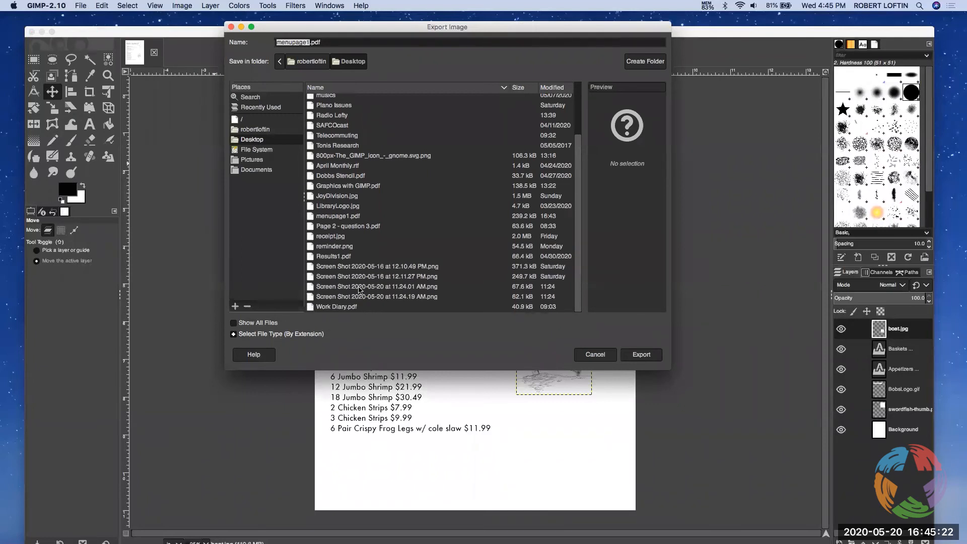
{"action": "mouse_move", "coordinate": [578, 197]}
{"action": "left_mouse_down"}
{"action": "mouse_move", "coordinate": [578, 155]}
{"action": "mouse_move", "coordinate": [577, 211]}
{"action": "left_mouse_up"}
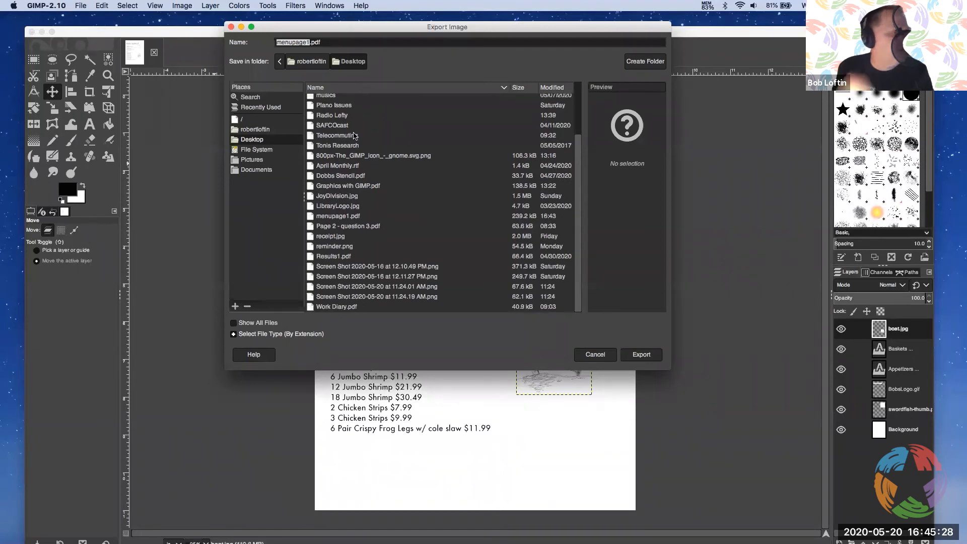
{"action": "left_click", "coordinate": [233, 334]}
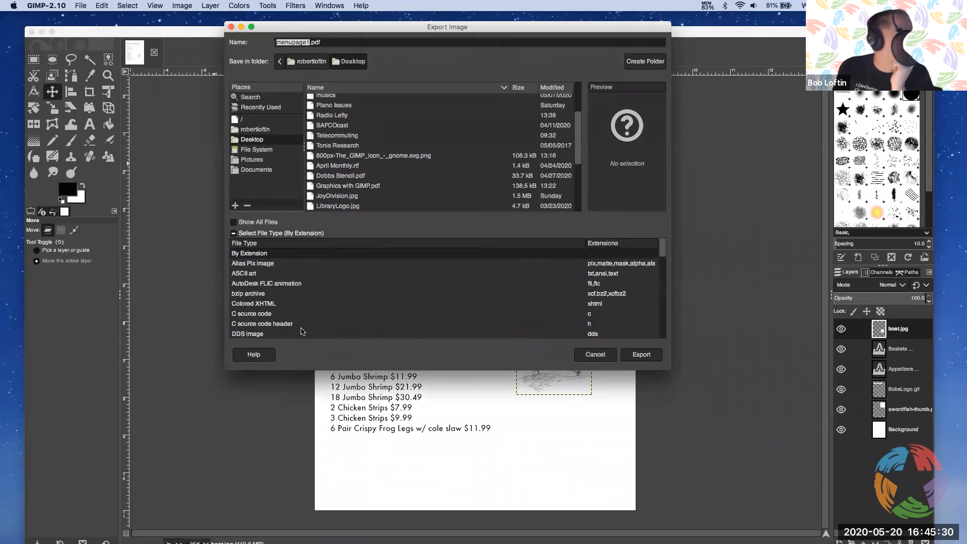
{"action": "left_click_drag", "start_coordinate": [662, 248], "coordinate": [648, 292]}
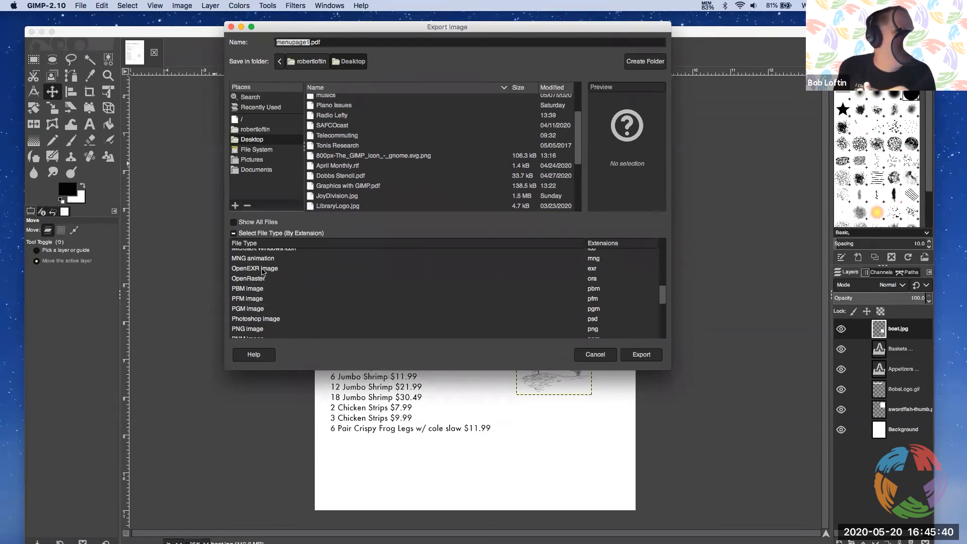
{"action": "scroll", "coordinate": [299, 282], "scroll_direction": "up", "scroll_amount": 2}
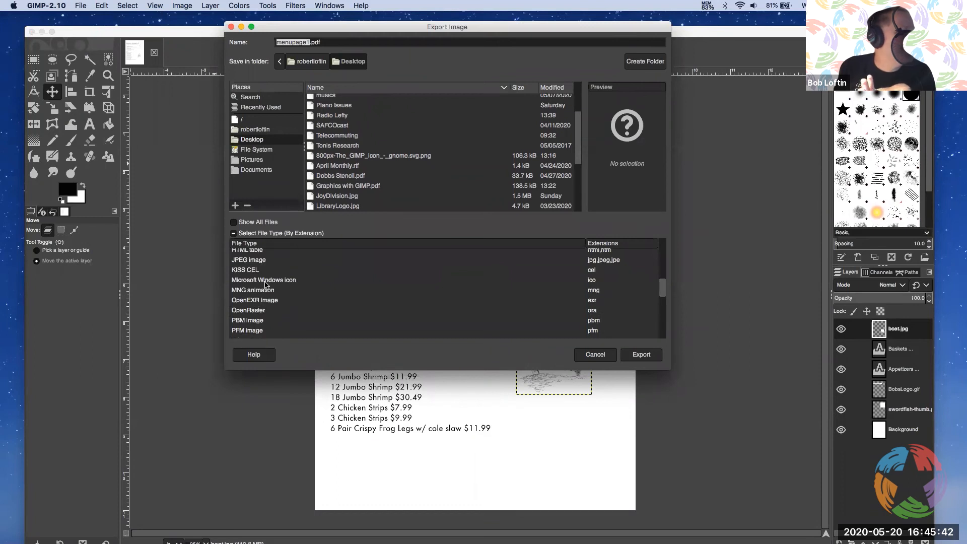
{"action": "scroll", "coordinate": [322, 299], "scroll_direction": "up", "scroll_amount": 2}
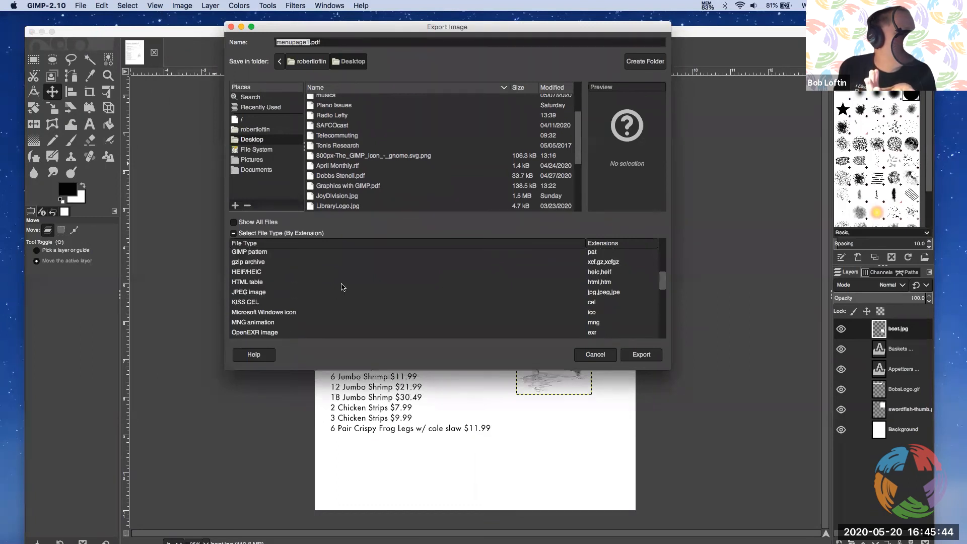
{"action": "scroll", "coordinate": [356, 292], "scroll_direction": "up", "scroll_amount": 2}
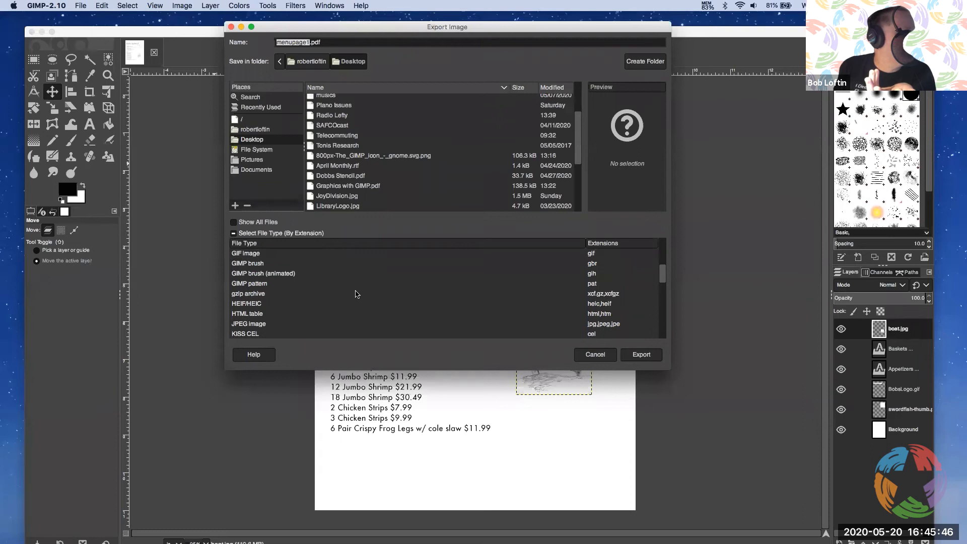
{"action": "scroll", "coordinate": [357, 294], "scroll_direction": "up", "scroll_amount": 3}
{"action": "scroll", "coordinate": [471, 303], "scroll_direction": "up", "scroll_amount": 4}
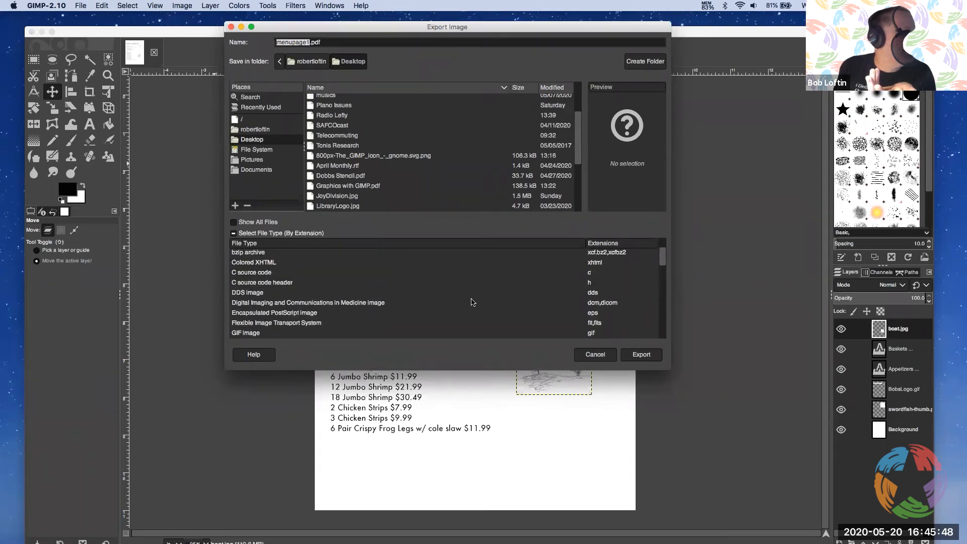
Export the menu to the Desktop as menupage1.pdf in Portable Document Format, replacing the existing file and keeping the default PDF options
{"action": "left_click_drag", "start_coordinate": [663, 249], "coordinate": [668, 317]}
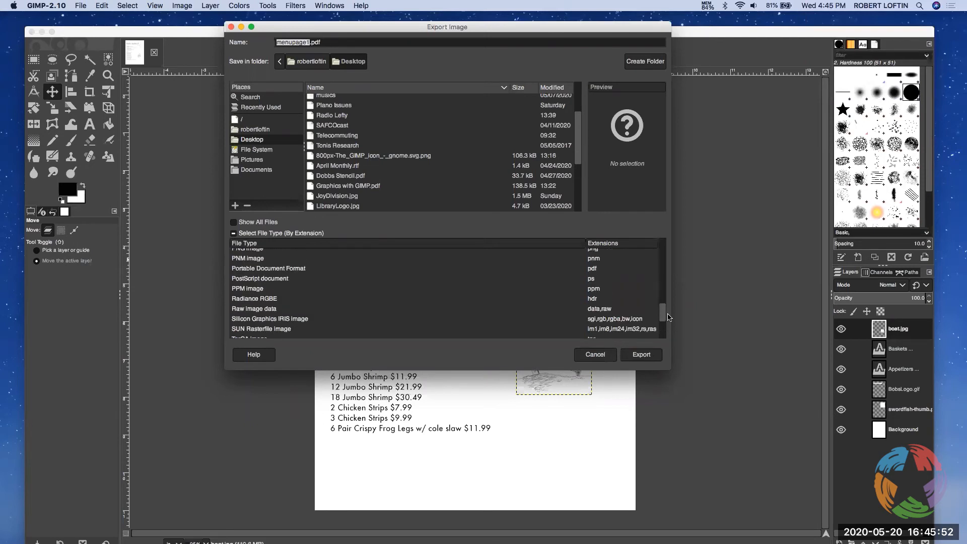
{"action": "left_click", "coordinate": [267, 268]}
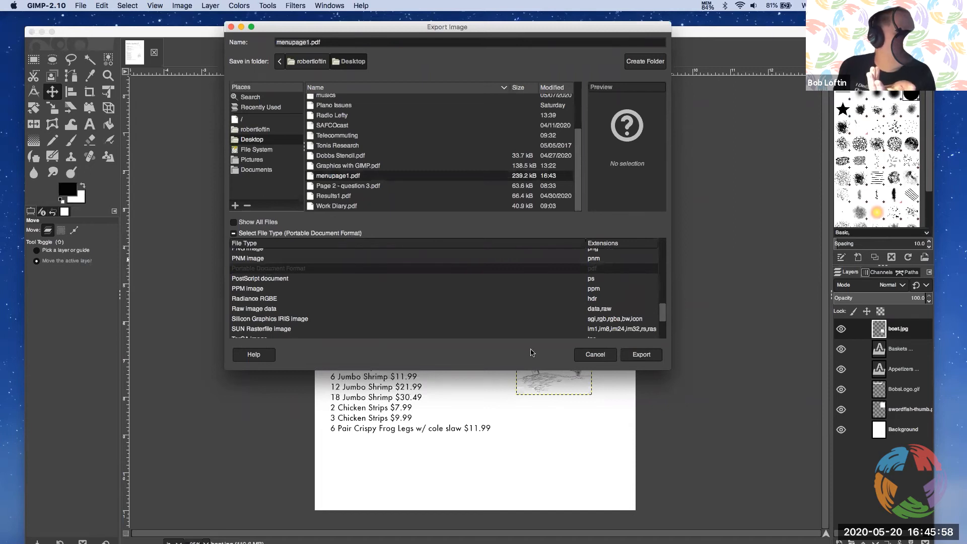
{"action": "left_click", "coordinate": [641, 354]}
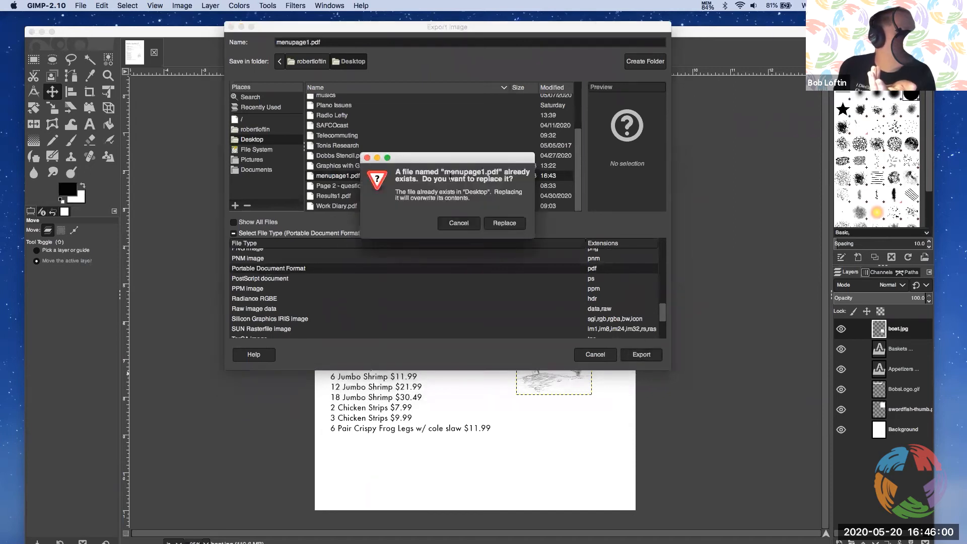
{"action": "left_click", "coordinate": [505, 223]}
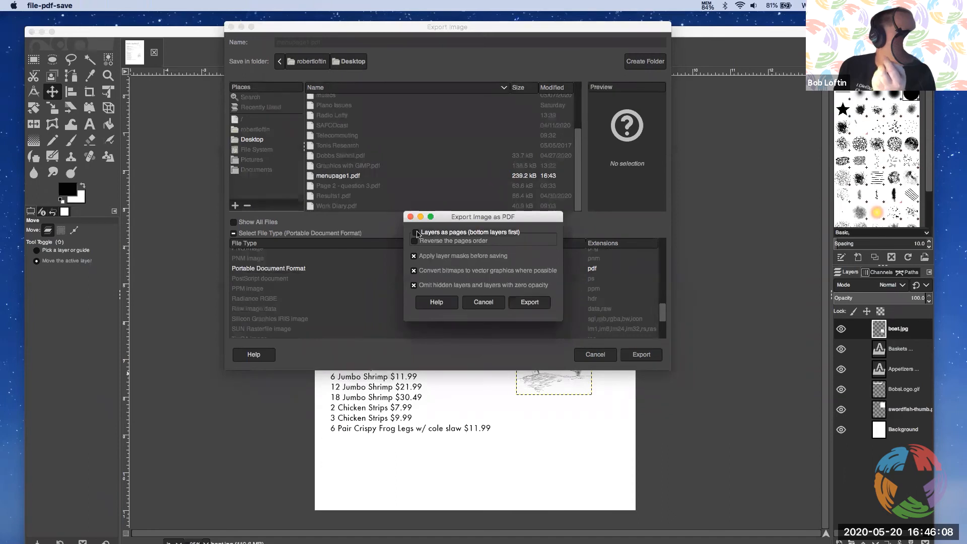
{"action": "left_click", "coordinate": [530, 303]}
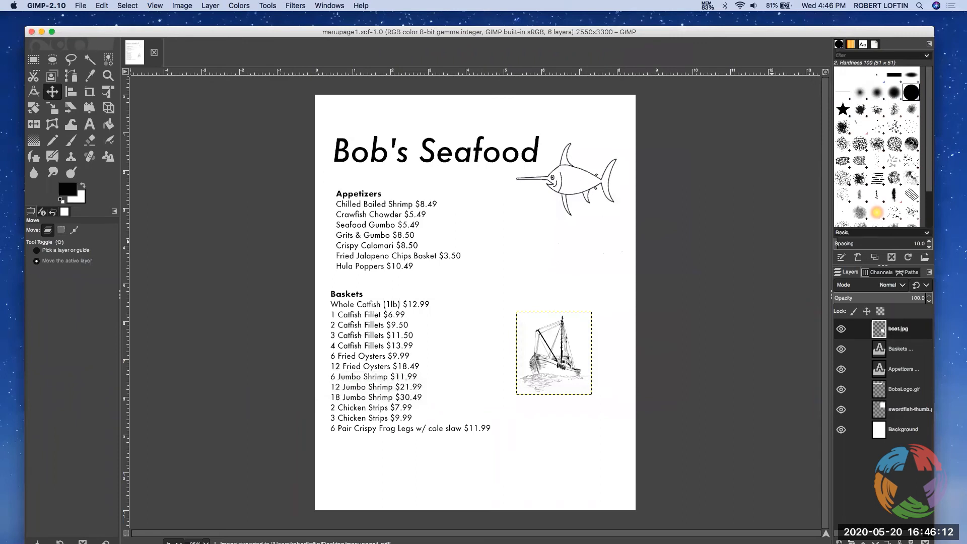
Move the GIMP window aside, open menupage1.pdf from the desktop to check it, close it, and bring the GIMP window back
{"action": "left_click_drag", "start_coordinate": [762, 34], "coordinate": [426, 53]}
{"action": "double_click", "coordinate": [741, 191]}
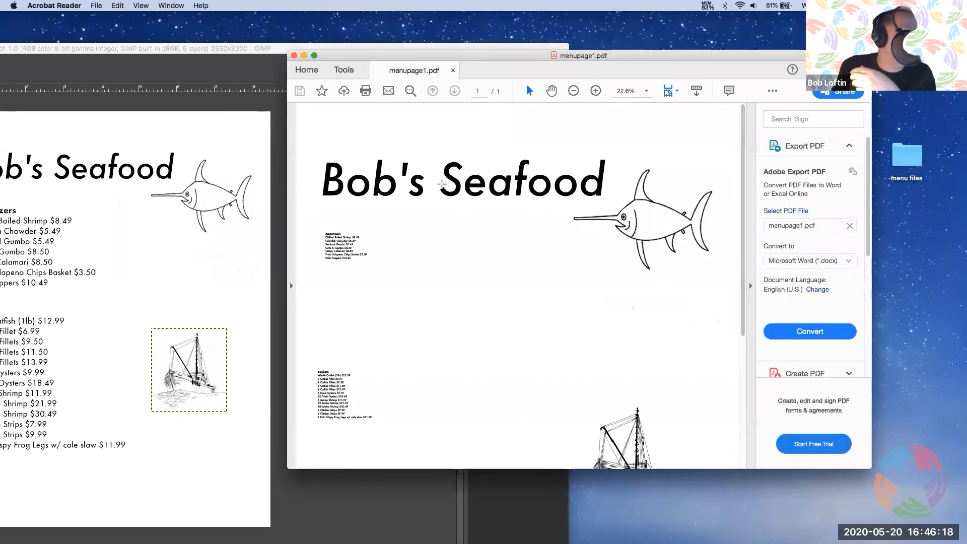
{"action": "left_click", "coordinate": [294, 56]}
{"action": "double_click", "coordinate": [314, 53]}
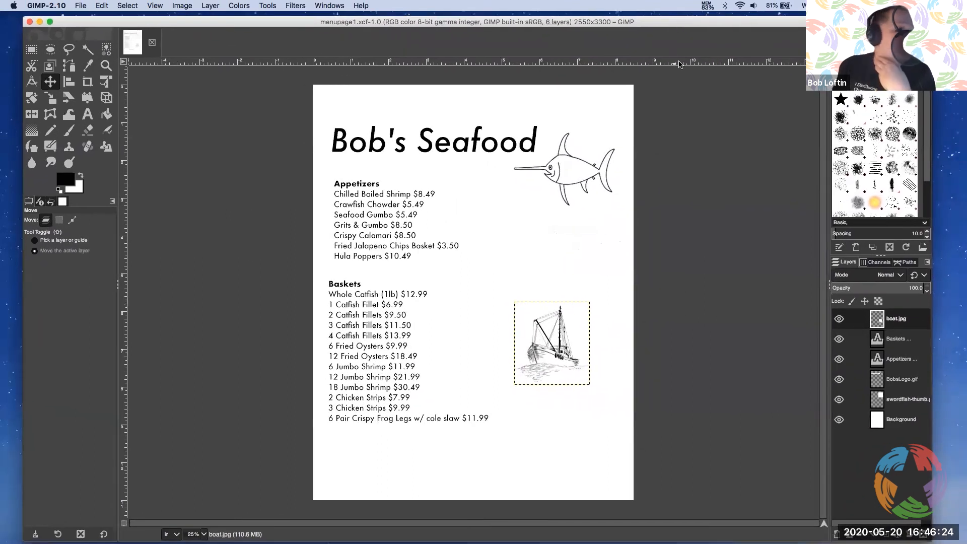
Export the menu to the Desktop as menupage1.jpg with the JPEG image file type and the default export options
{"action": "left_click", "coordinate": [82, 6]}
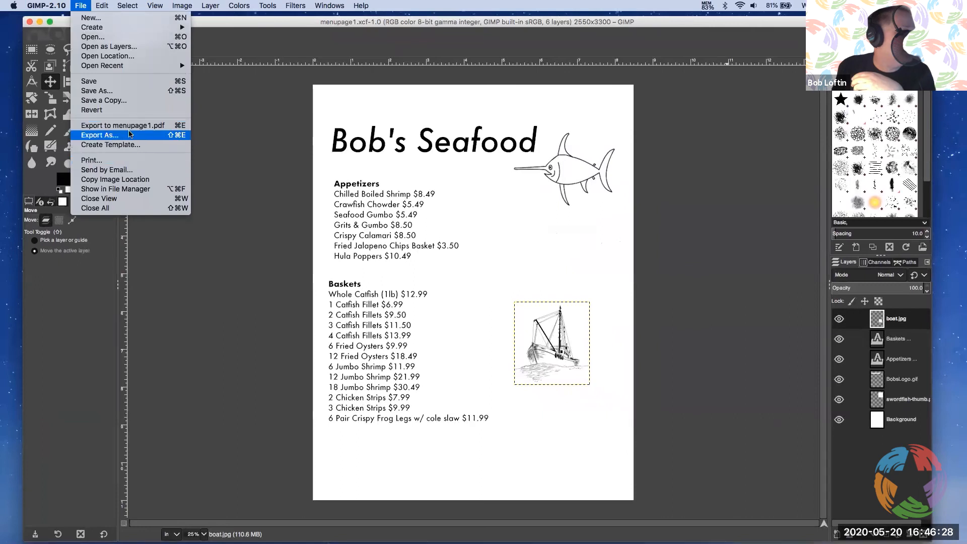
{"action": "left_click", "coordinate": [129, 134]}
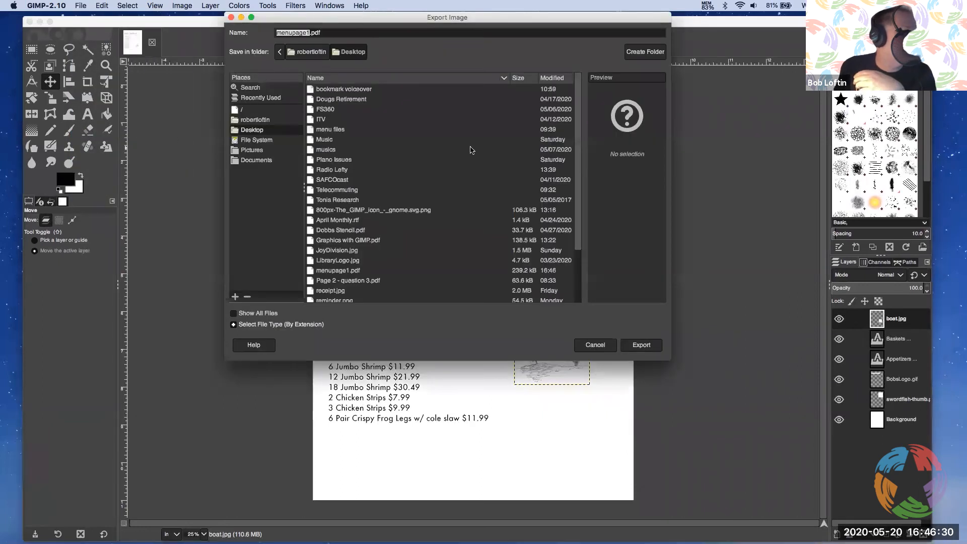
{"action": "left_click", "coordinate": [247, 324]}
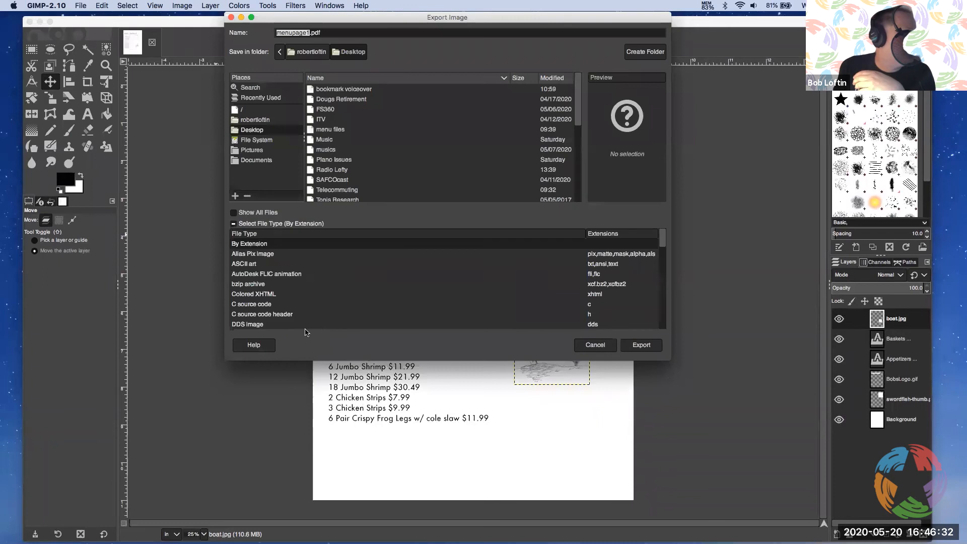
{"action": "left_click_drag", "start_coordinate": [663, 244], "coordinate": [662, 278]}
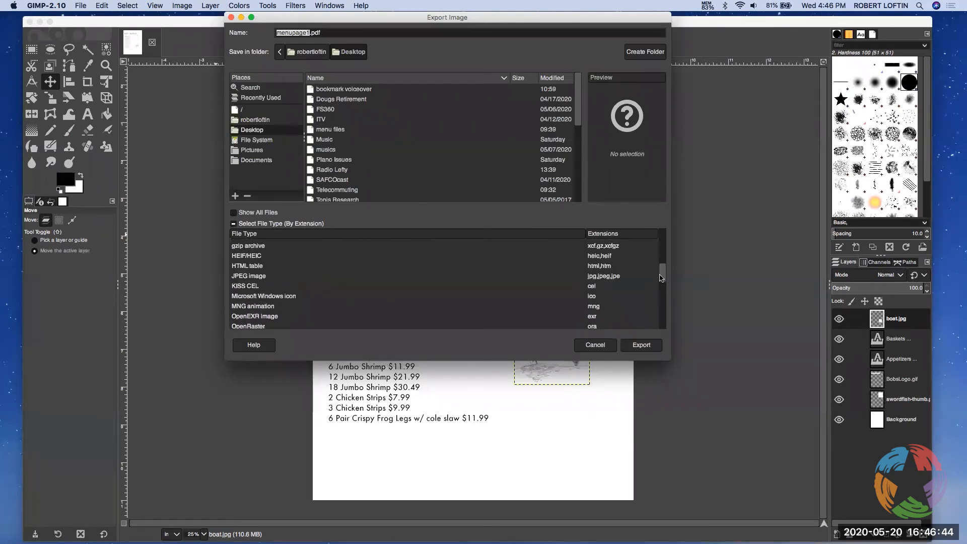
{"action": "left_click", "coordinate": [275, 276]}
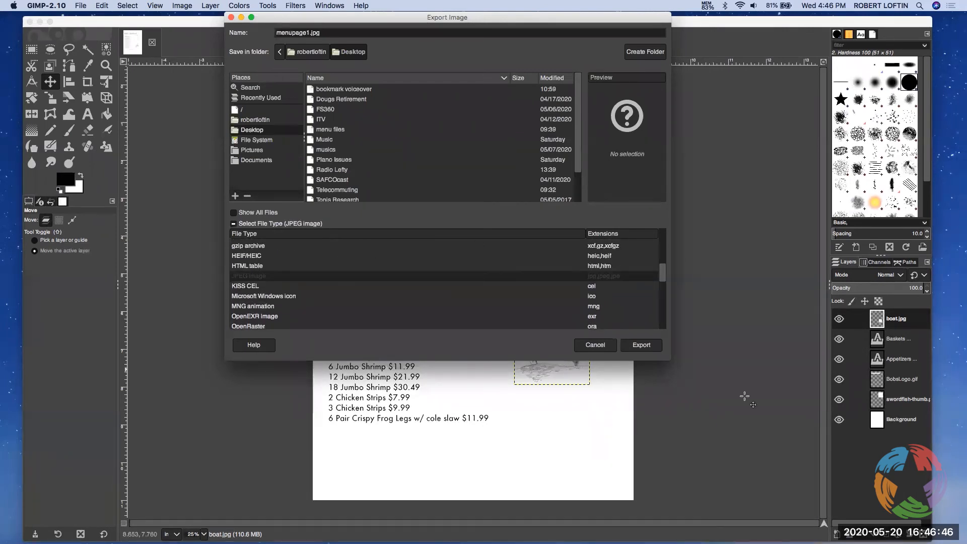
{"action": "left_click", "coordinate": [651, 346]}
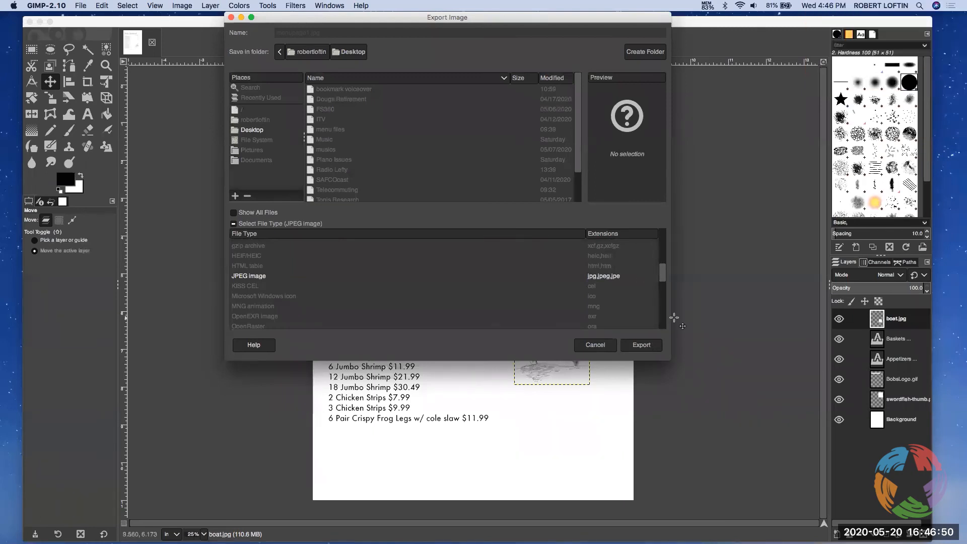
{"action": "left_click", "coordinate": [530, 368]}
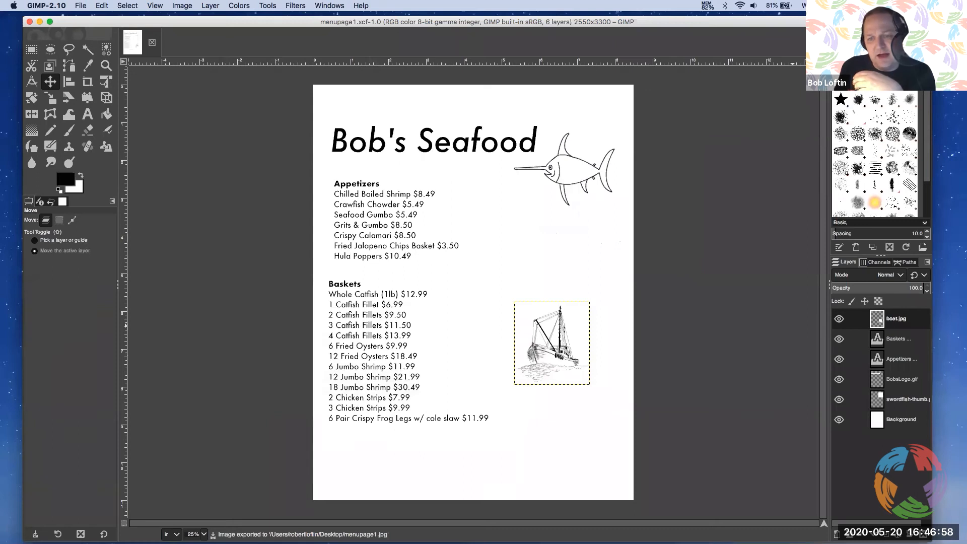
Switch to Preview, check the page layout of the exported menupage1.jpg, and close it
{"action": "key", "text": "super+Tab"}
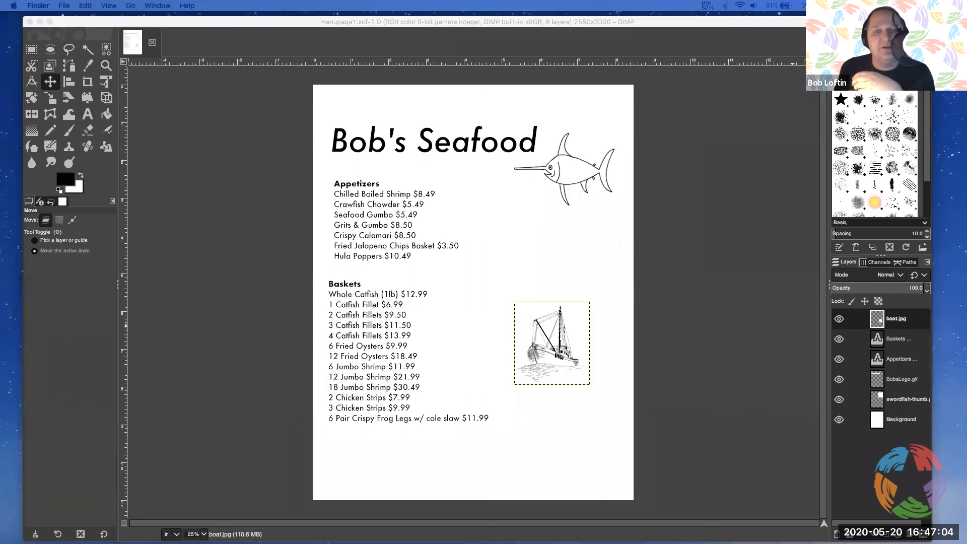
{"action": "left_click_drag", "start_coordinate": [966, 26], "coordinate": [443, 54]}
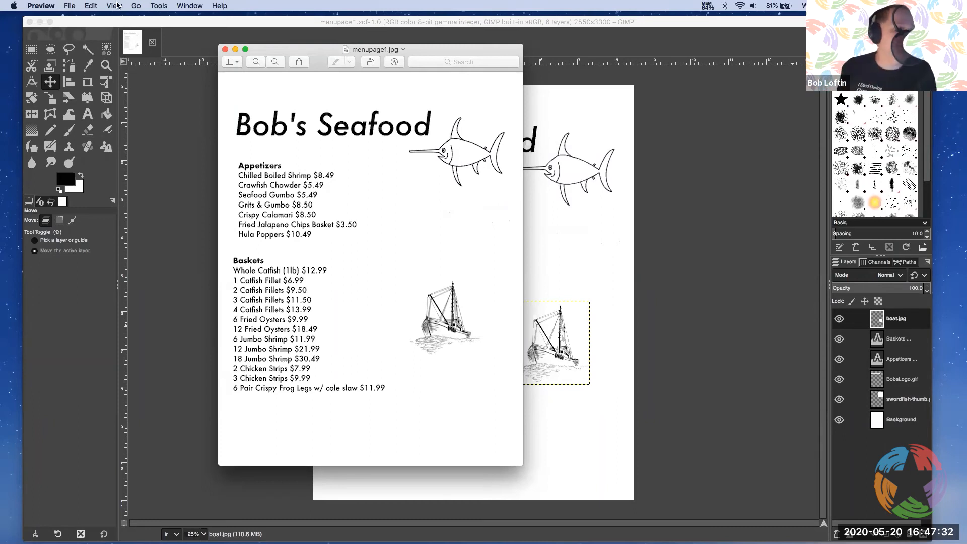
{"action": "left_click", "coordinate": [224, 50]}
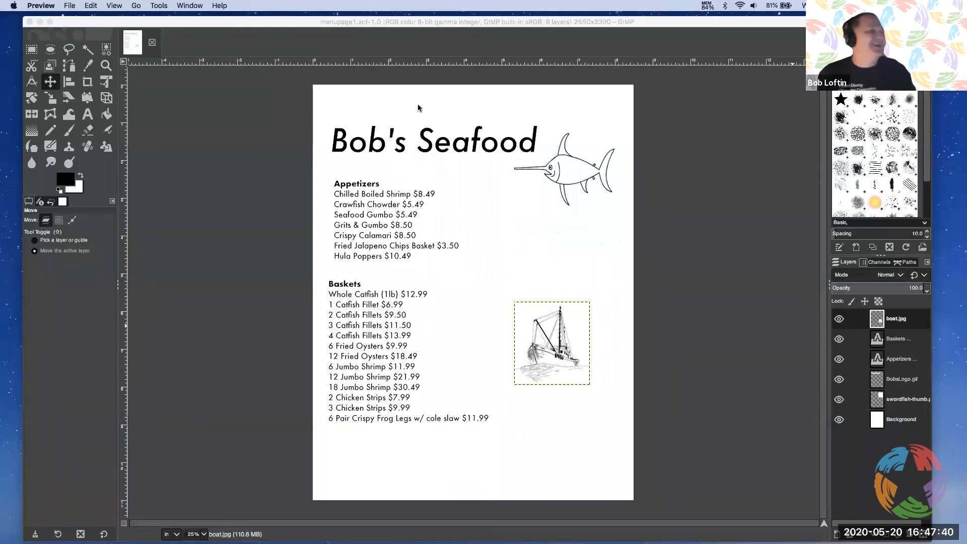
{"action": "left_click_drag", "start_coordinate": [709, 23], "coordinate": [724, 22]}
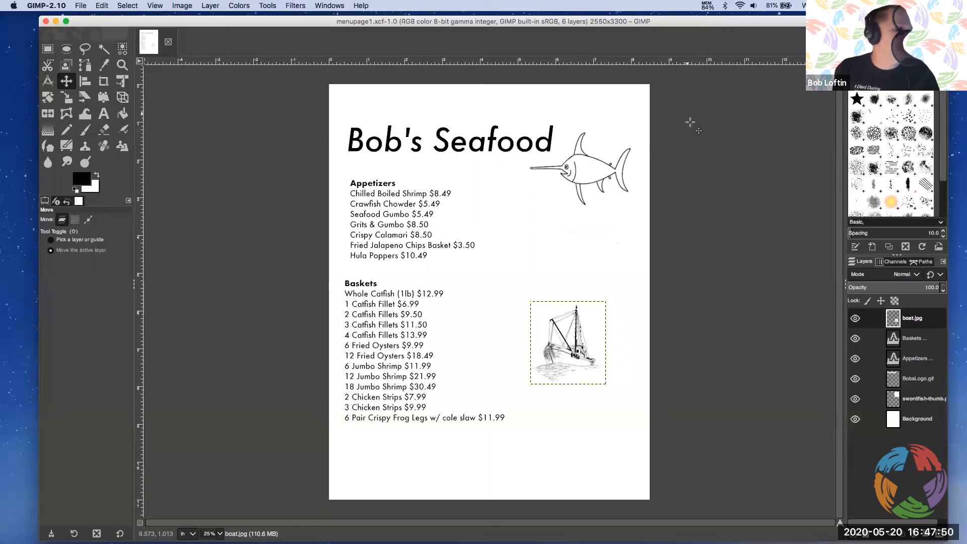
{"action": "left_click_drag", "start_coordinate": [231, 23], "coordinate": [220, 25]}
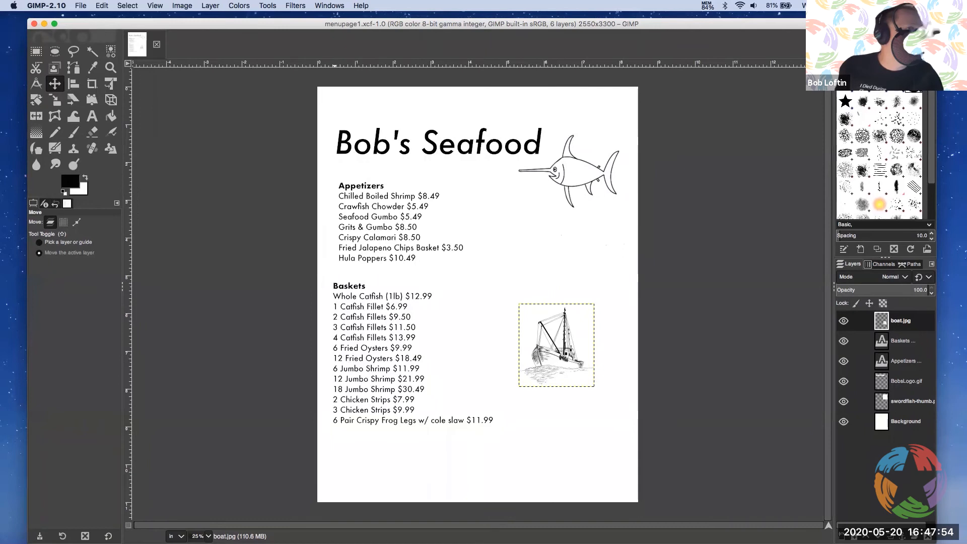
{"action": "left_click_drag", "start_coordinate": [936, 18], "coordinate": [903, 47]}
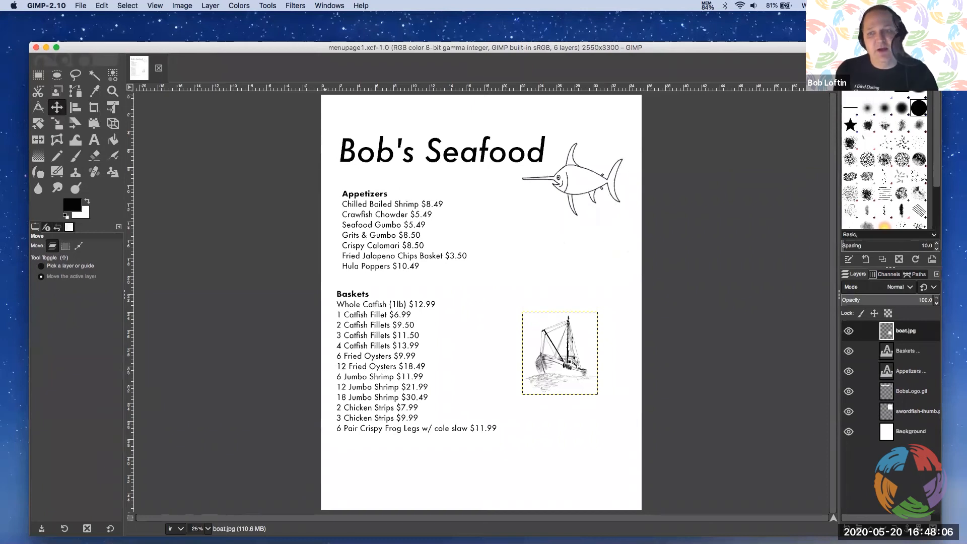
Switch to Chrome and search Google Images for "godzilla" in a new tab
{"action": "left_click", "coordinate": [956, 403]}
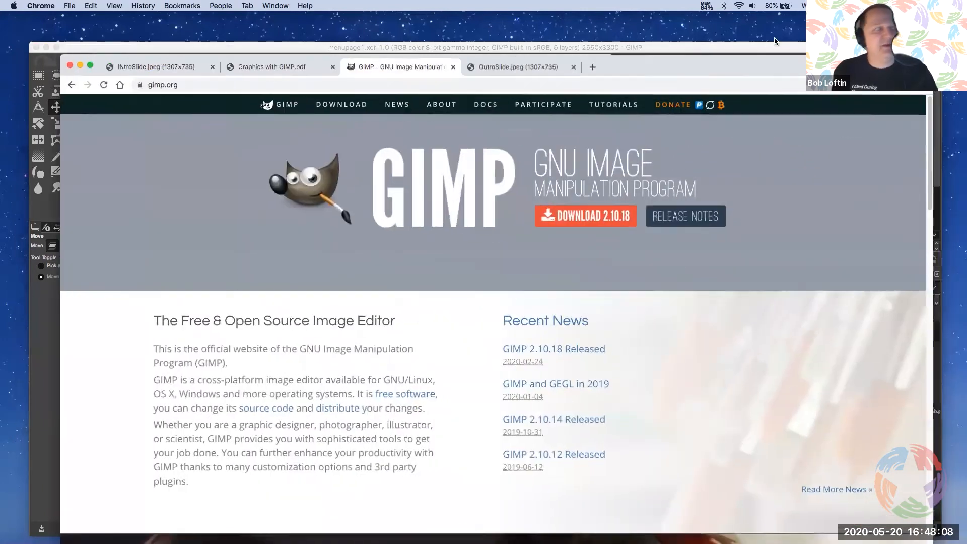
{"action": "left_click", "coordinate": [593, 67]}
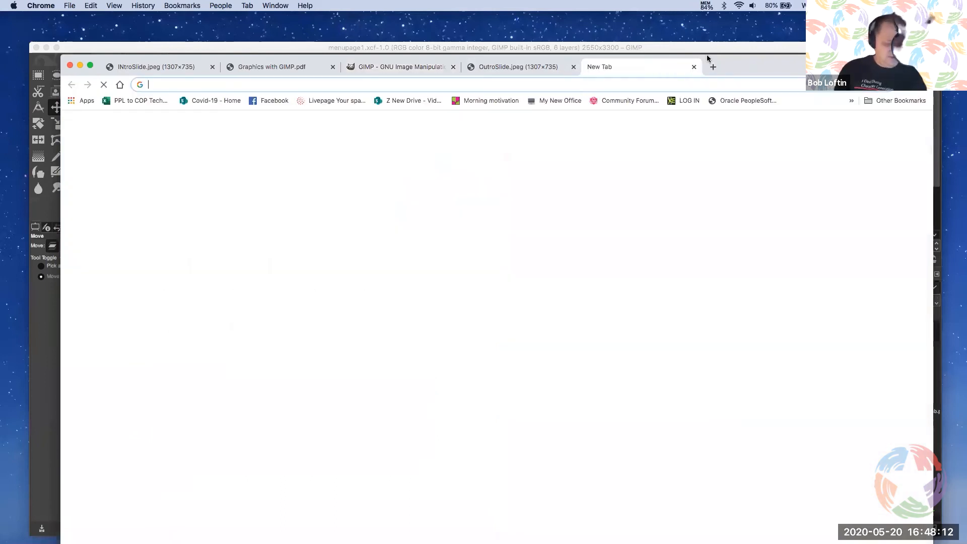
{"action": "type", "text": "godzilla"}
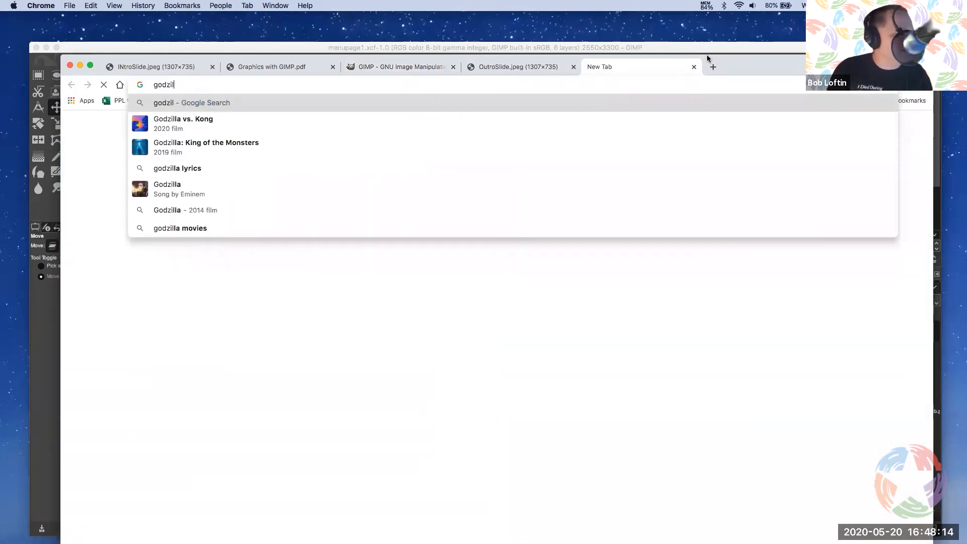
{"action": "key", "text": "Return"}
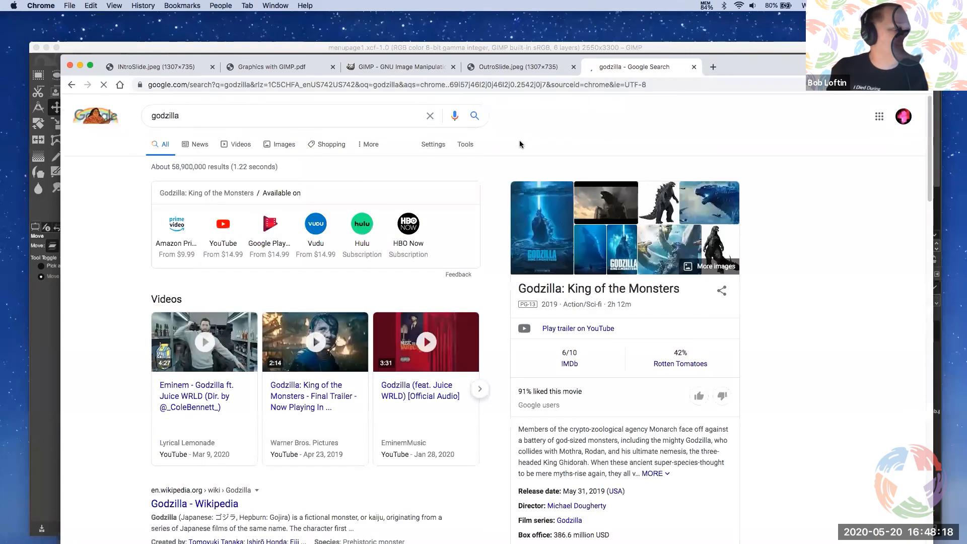
{"action": "left_click", "coordinate": [281, 144]}
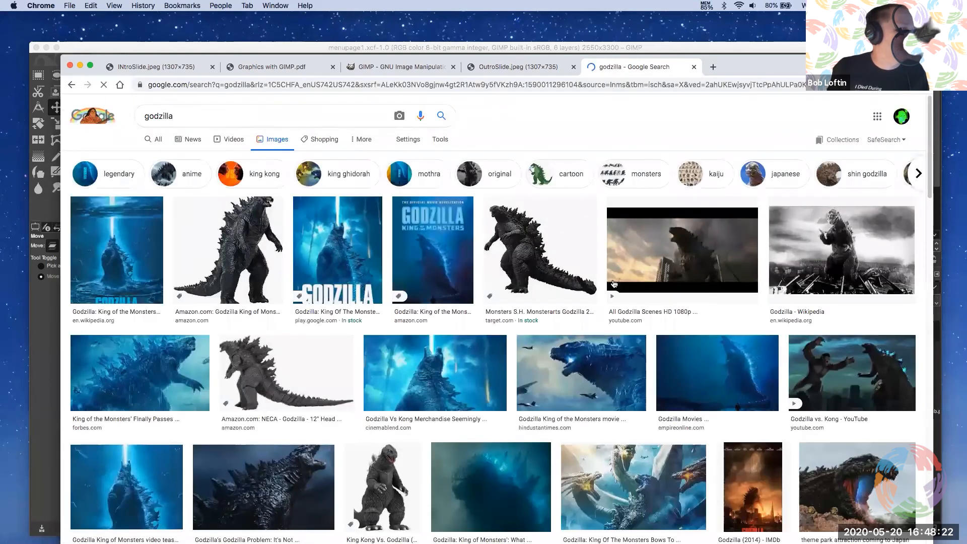
Open the Target Godzilla action figure result and save its image to the Desktop as godzilla1 in JPEG format
{"action": "left_click", "coordinate": [548, 247]}
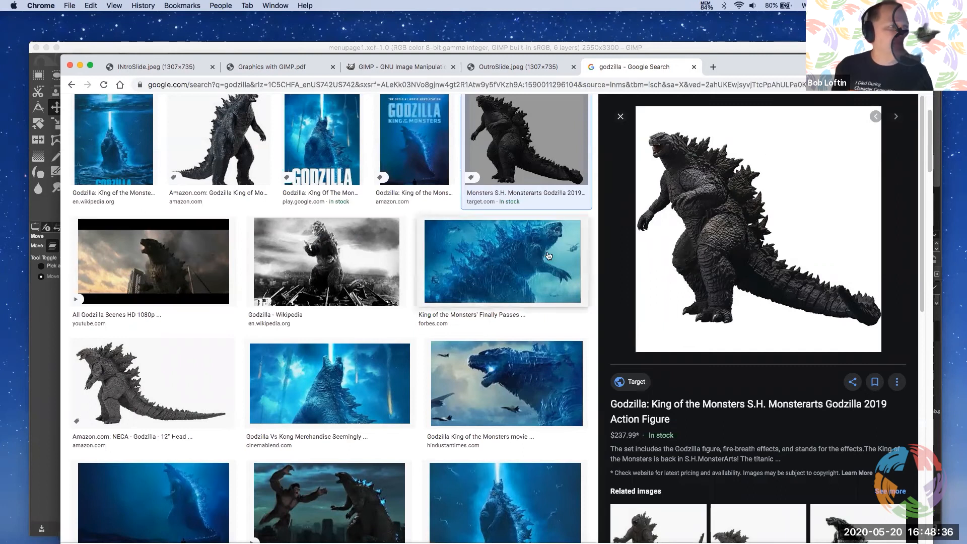
{"action": "right_click", "coordinate": [794, 161]}
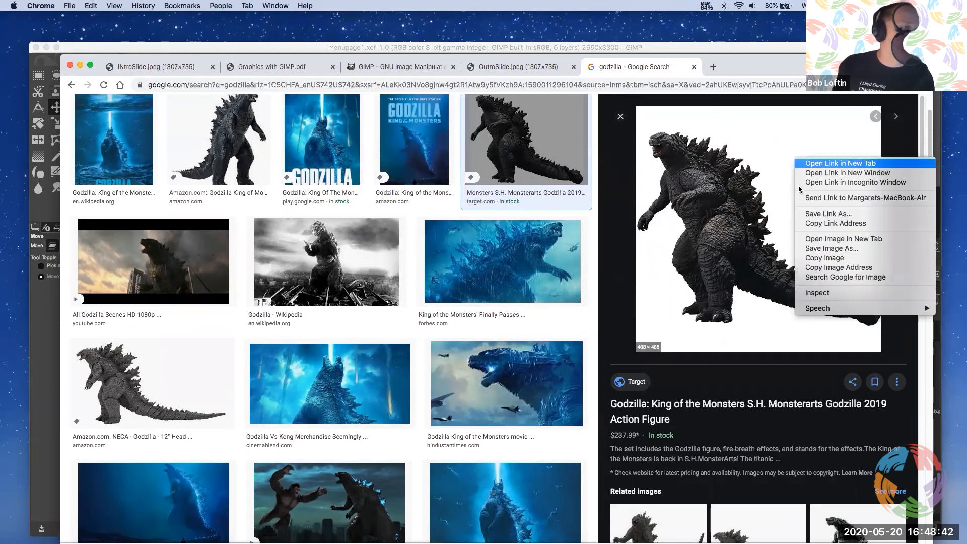
{"action": "left_click", "coordinate": [830, 257]}
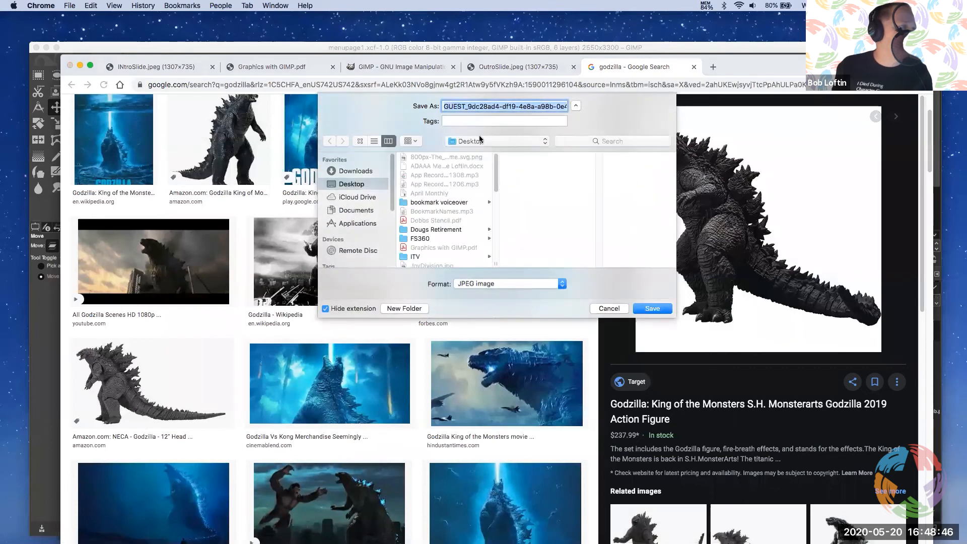
{"action": "type", "text": "godzilla1"}
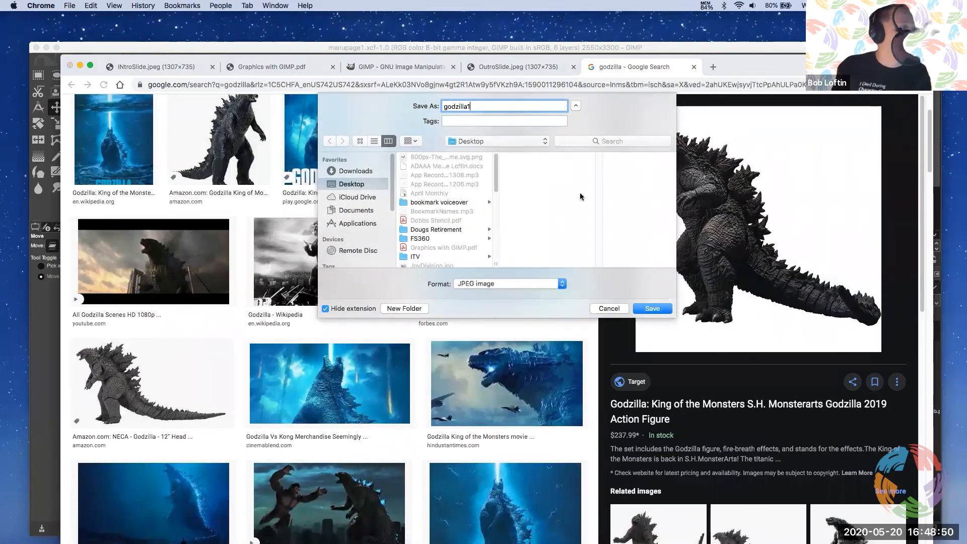
{"action": "key", "text": "Return"}
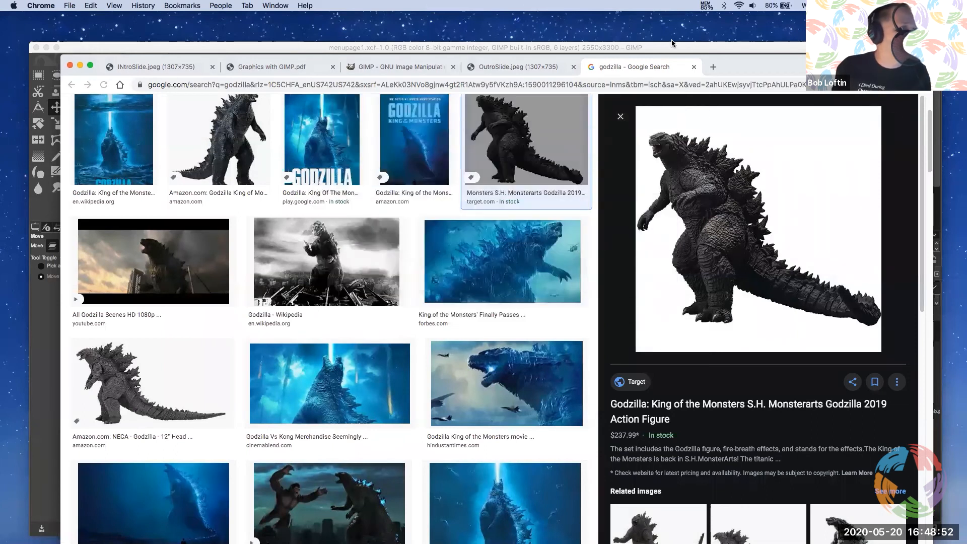
Switch to GIMP and create a new image from the US Letter (300 ppi) template, keeping the default advanced options
{"action": "left_click_drag", "start_coordinate": [663, 51], "coordinate": [670, 29]}
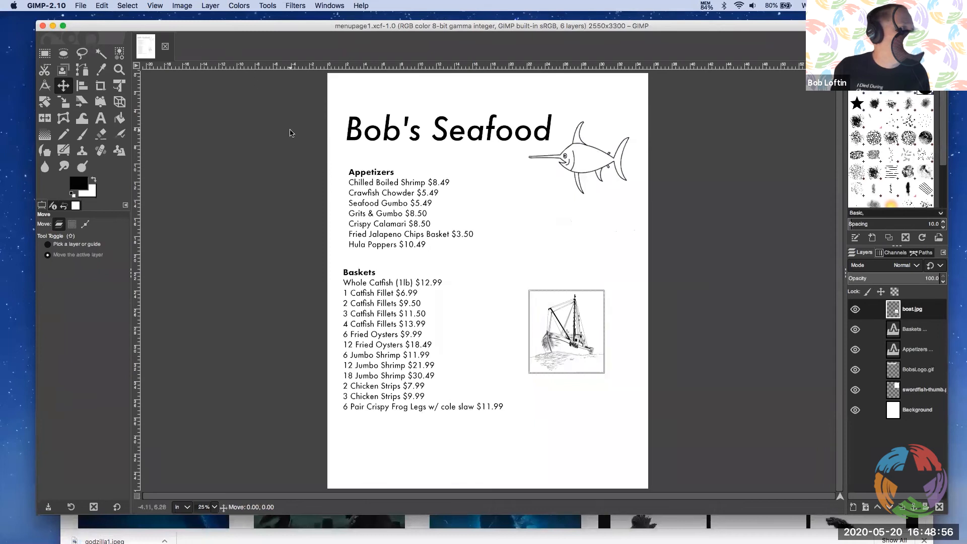
{"action": "left_click", "coordinate": [81, 6]}
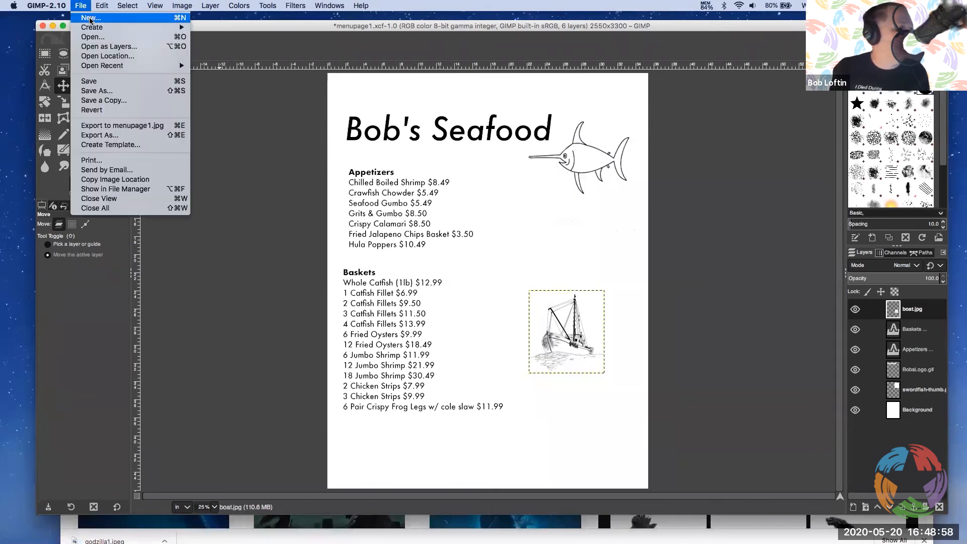
{"action": "left_click", "coordinate": [90, 19]}
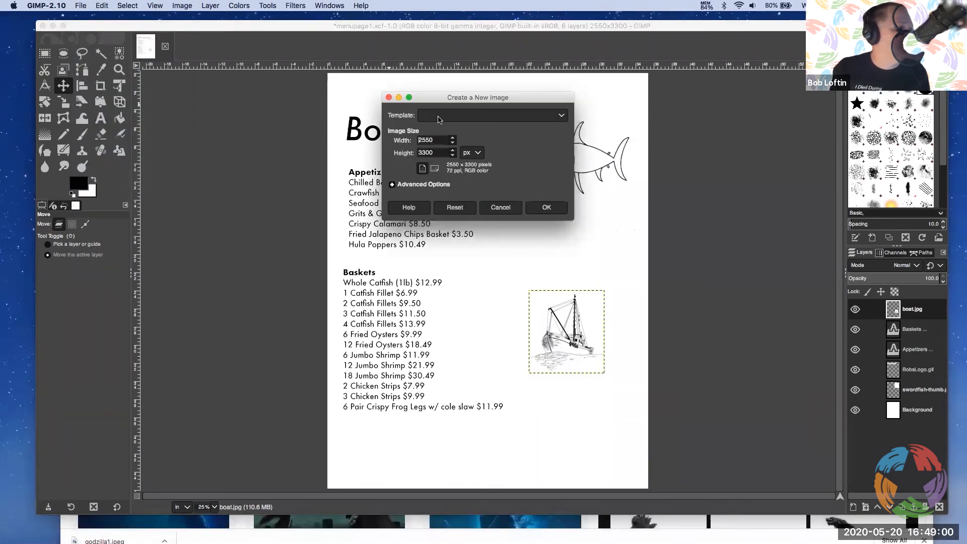
{"action": "left_click", "coordinate": [440, 116]}
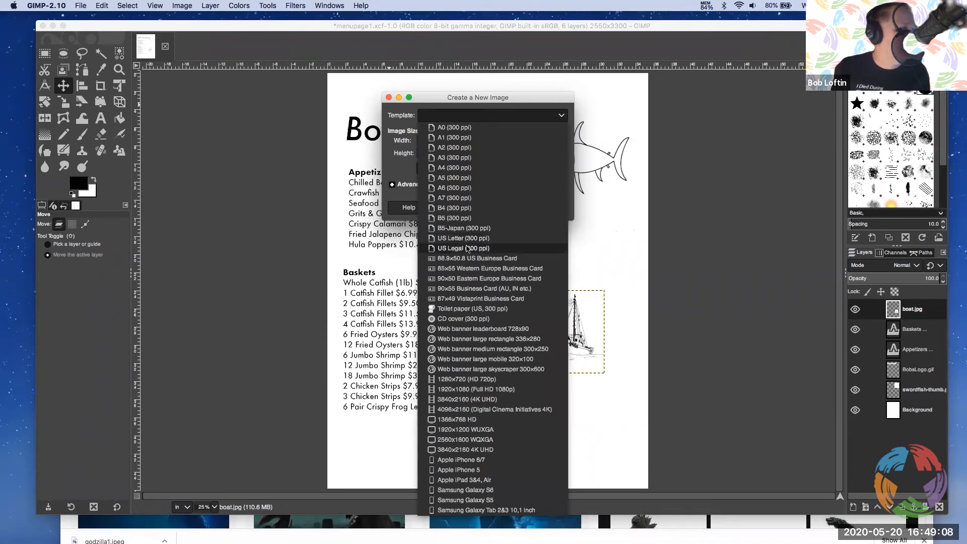
{"action": "left_click", "coordinate": [463, 238]}
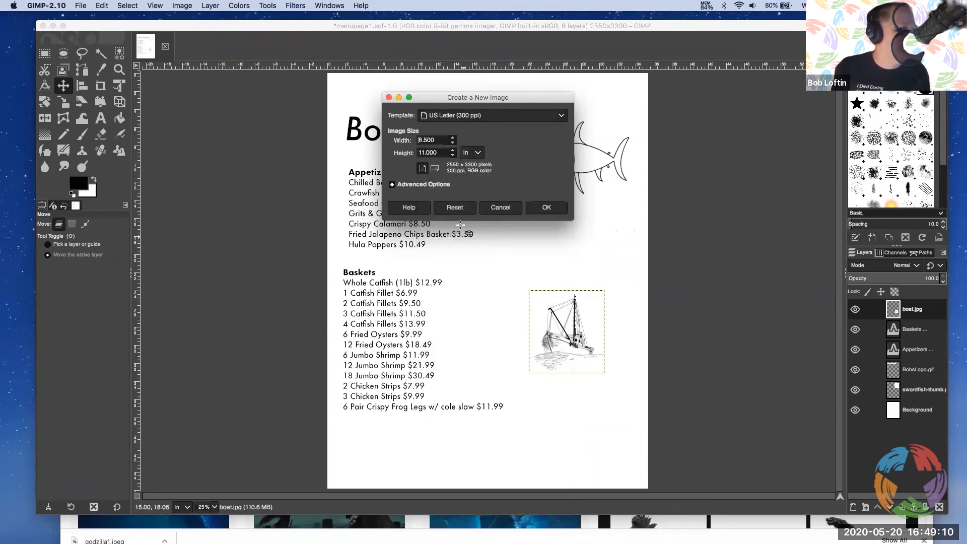
{"action": "left_click", "coordinate": [392, 185]}
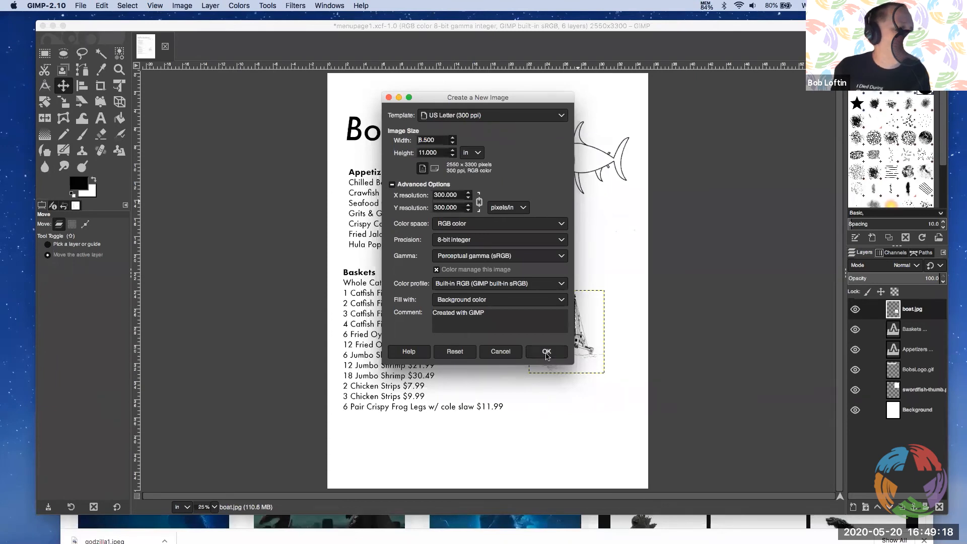
{"action": "left_click", "coordinate": [548, 352]}
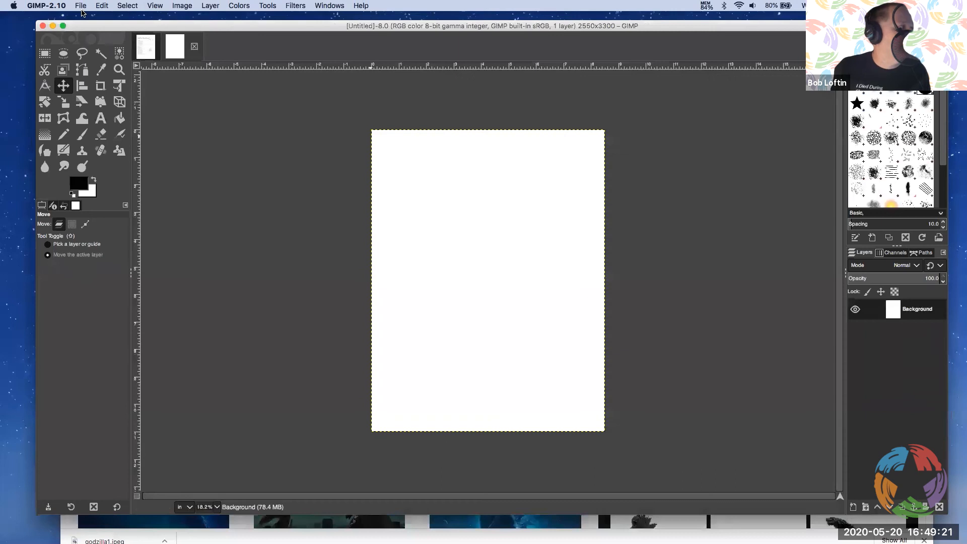
Open godzilla1.jpeg from the Desktop as a separate image
{"action": "left_click", "coordinate": [81, 6]}
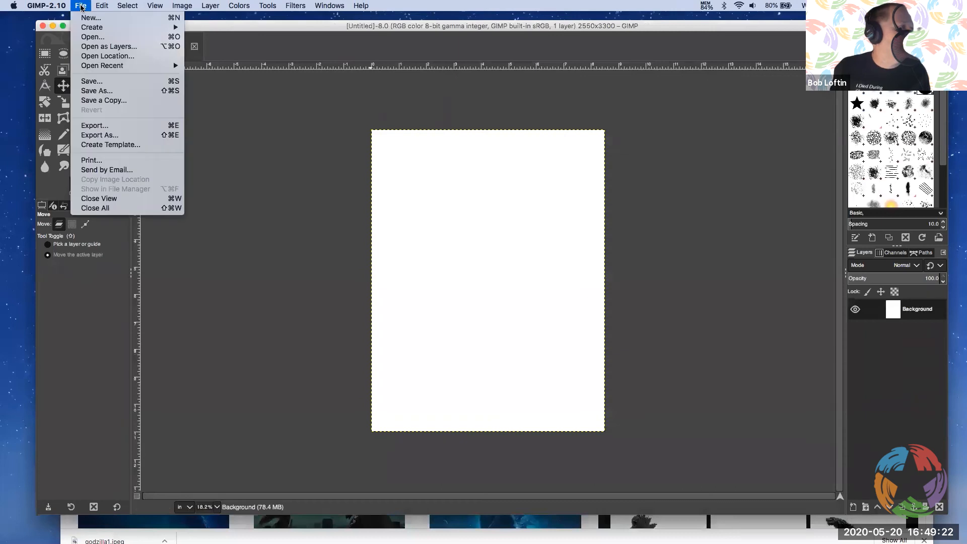
{"action": "left_click", "coordinate": [92, 37]}
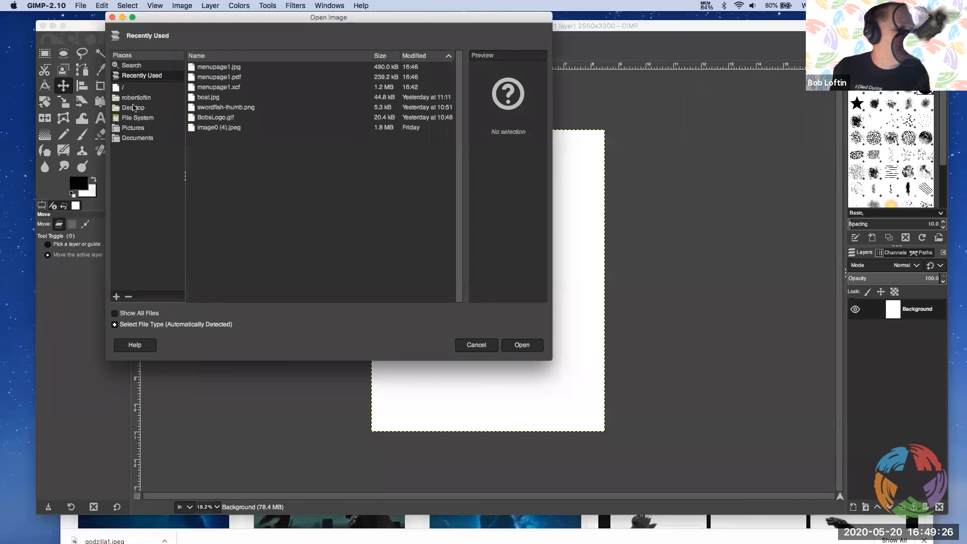
{"action": "left_click", "coordinate": [133, 108]}
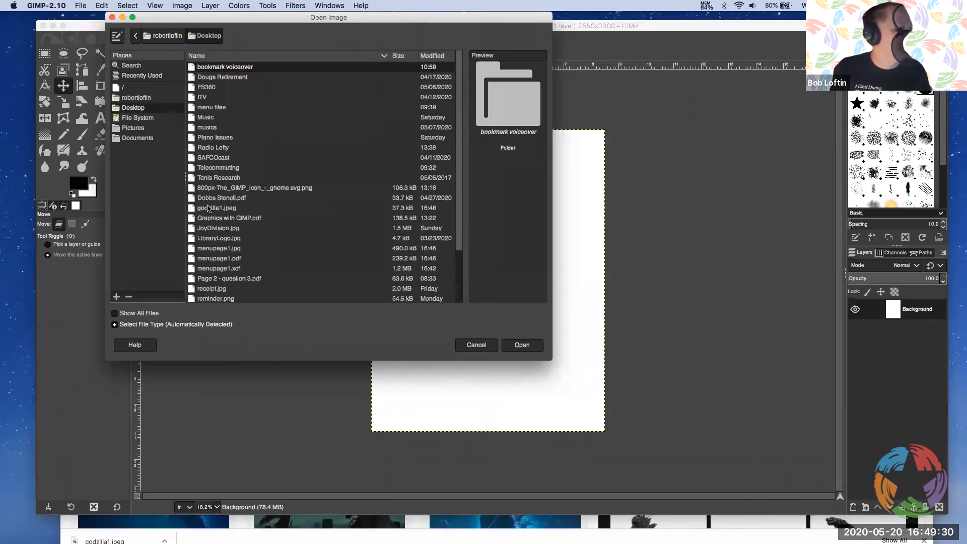
{"action": "left_click", "coordinate": [209, 209]}
{"action": "double_click", "coordinate": [209, 209]}
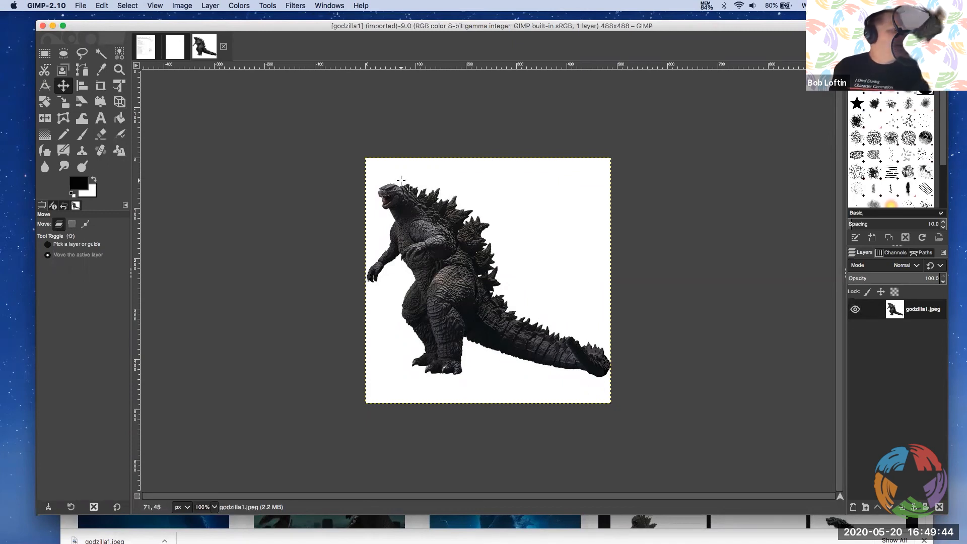
Select the white background around Godzilla with Fuzzy Select, undo the selection, and select the background again
{"action": "left_click", "coordinate": [101, 55]}
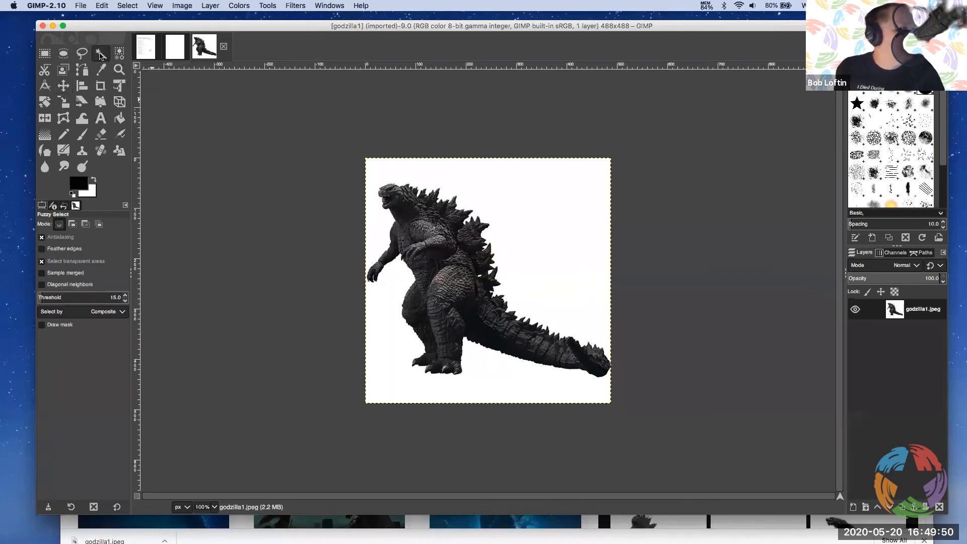
{"action": "left_click", "coordinate": [507, 205]}
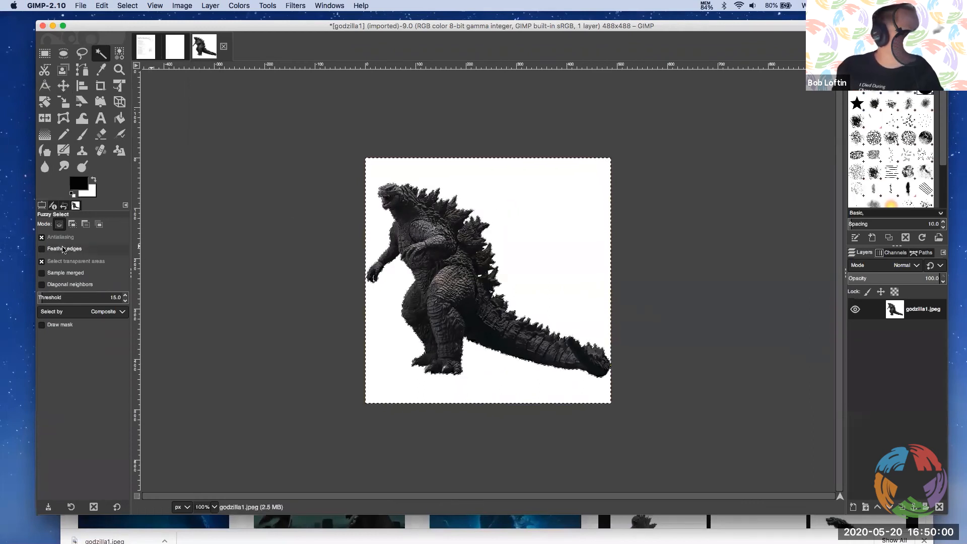
{"action": "right_click", "coordinate": [515, 216]}
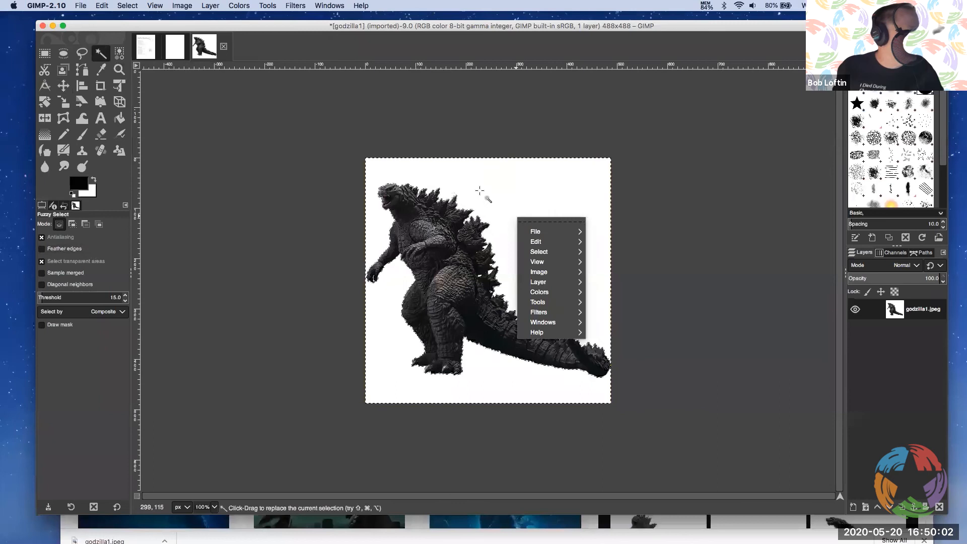
{"action": "left_click", "coordinate": [135, 7]}
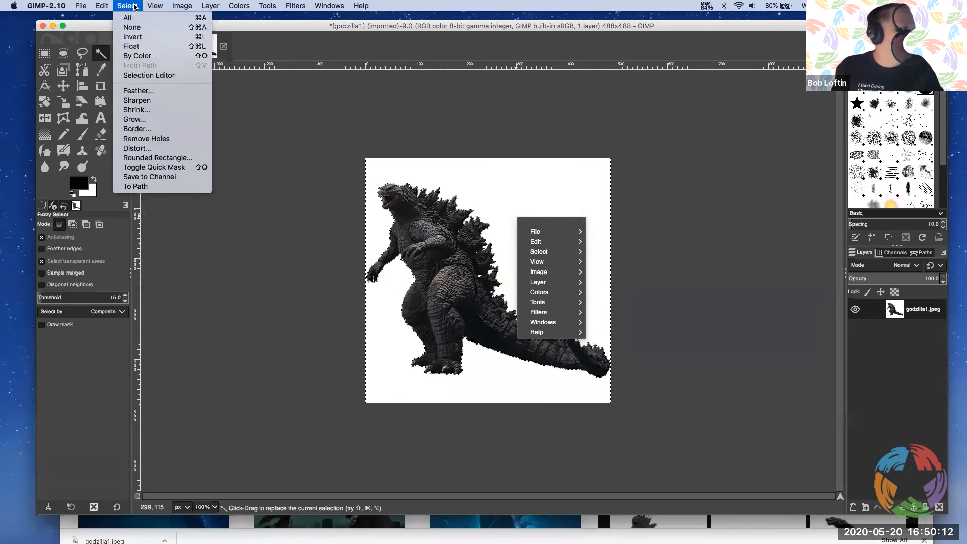
{"action": "mouse_move", "coordinate": [101, 9]}
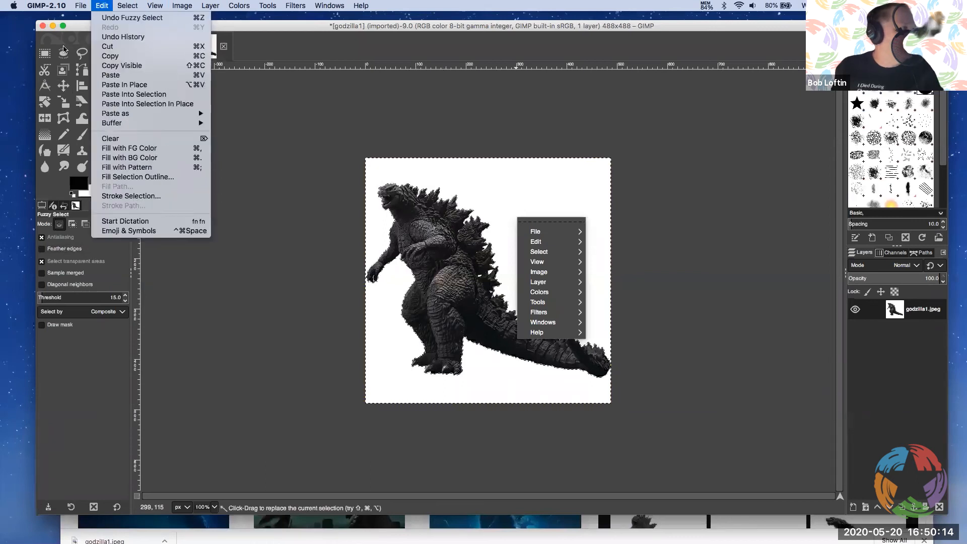
{"action": "left_click", "coordinate": [112, 18]}
{"action": "left_click", "coordinate": [521, 182]}
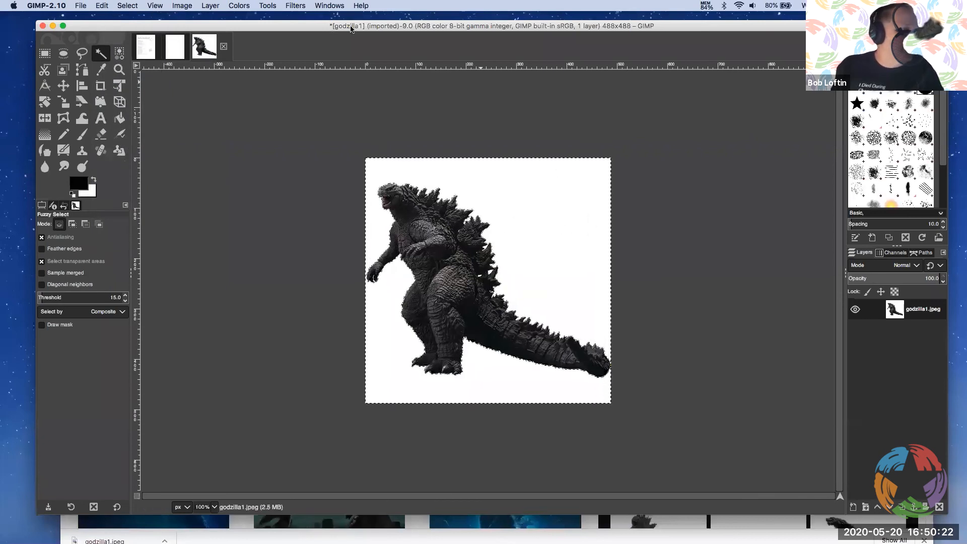
Add a 488 x 488 px layer named Text filled with transparency, and move the godzilla1.jpeg layer above it
{"action": "left_click", "coordinate": [213, 6]}
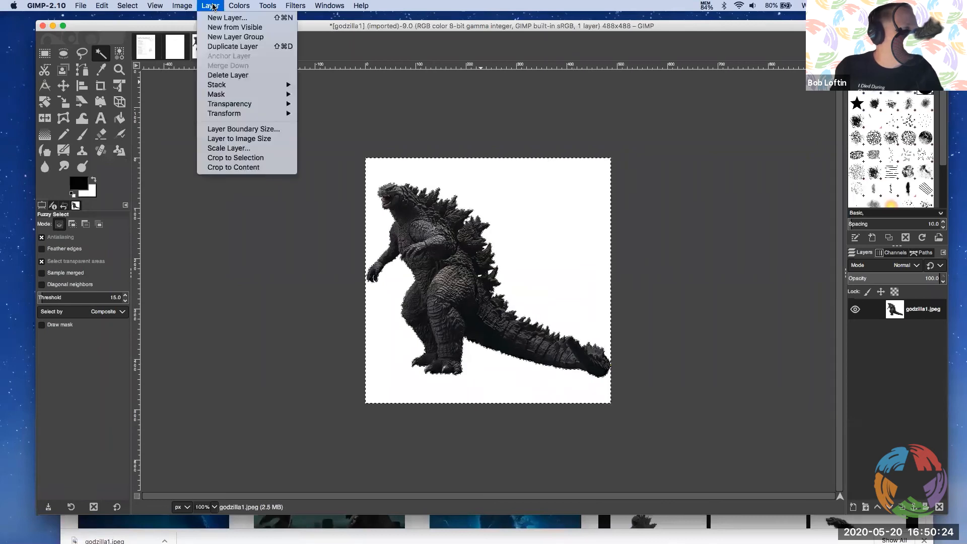
{"action": "left_click", "coordinate": [220, 20]}
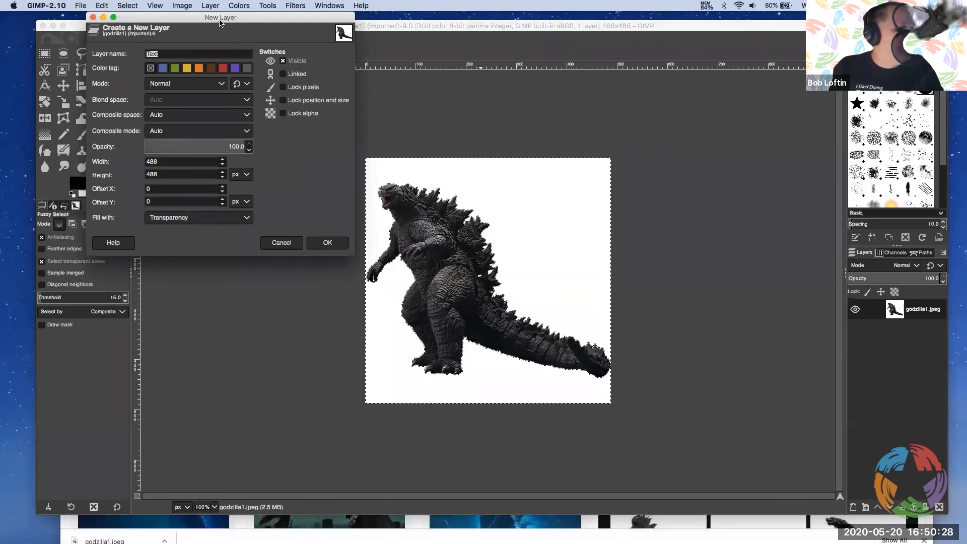
{"action": "left_click_drag", "start_coordinate": [196, 22], "coordinate": [239, 26]}
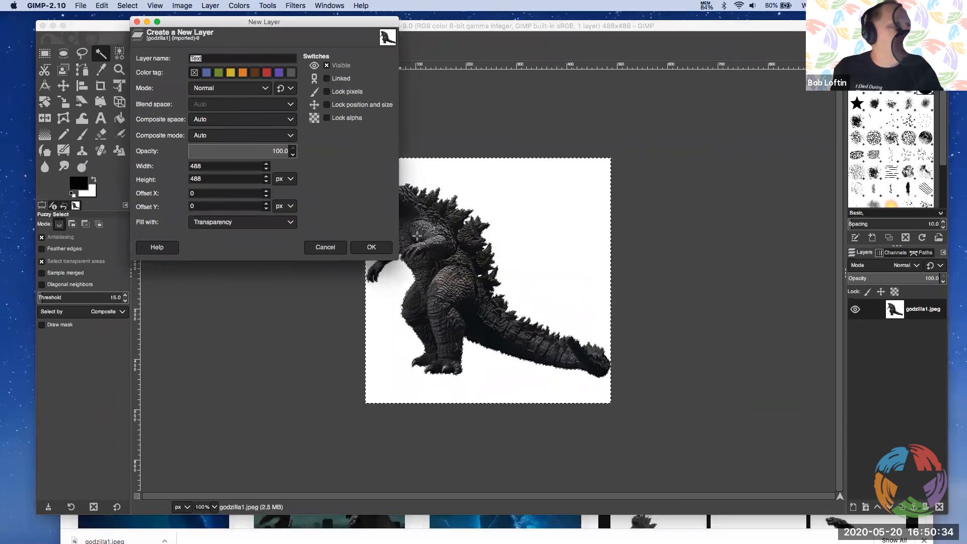
{"action": "left_click", "coordinate": [218, 223]}
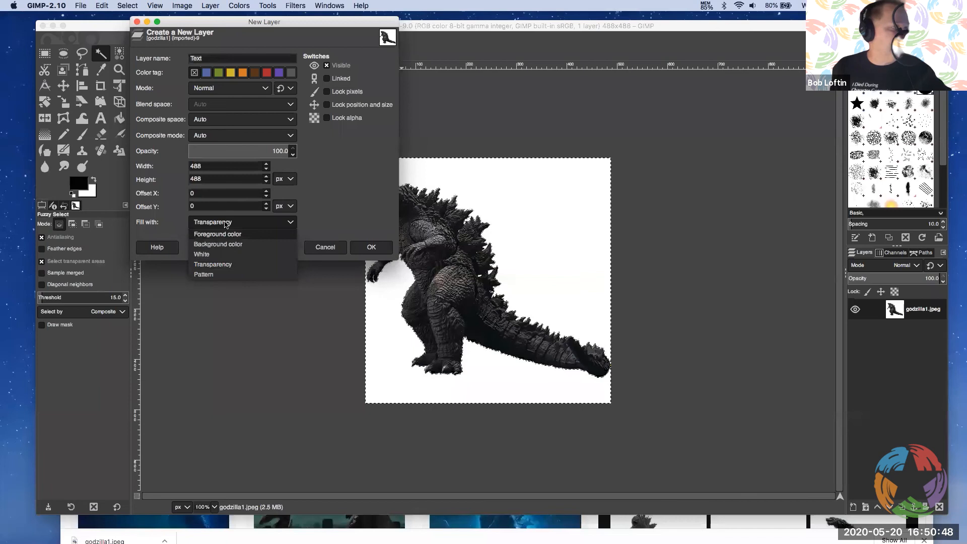
{"action": "left_click", "coordinate": [225, 224]}
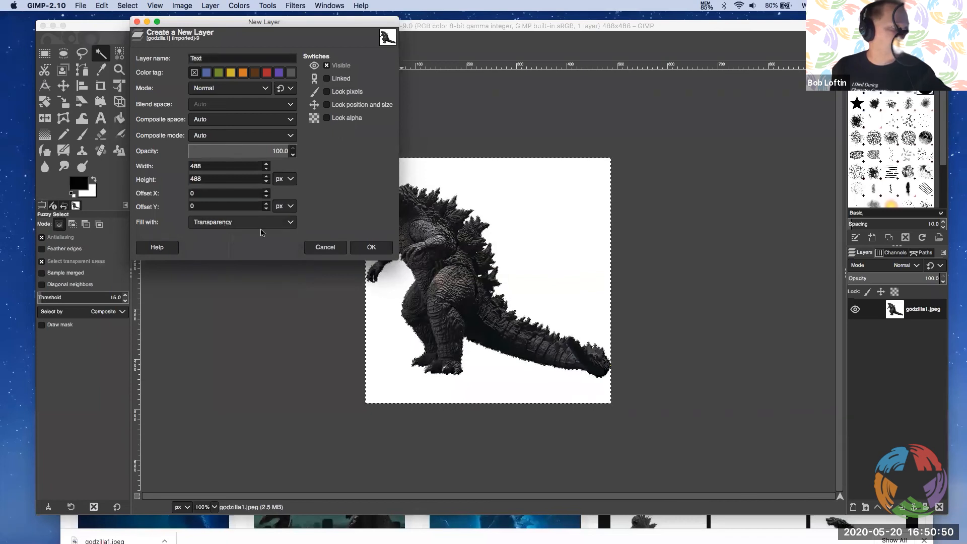
{"action": "left_click", "coordinate": [379, 247]}
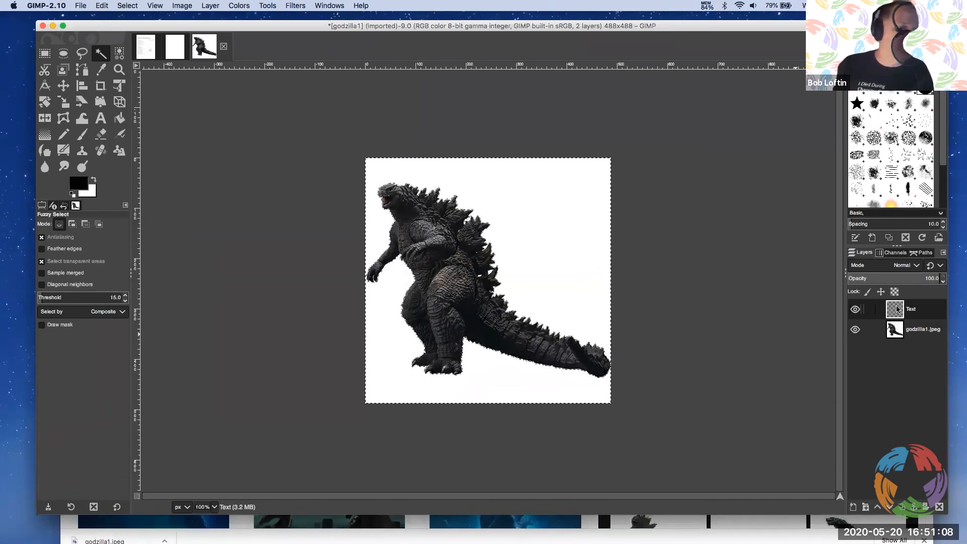
{"action": "left_click", "coordinate": [899, 333]}
{"action": "left_click_drag", "start_coordinate": [898, 333], "coordinate": [894, 309]}
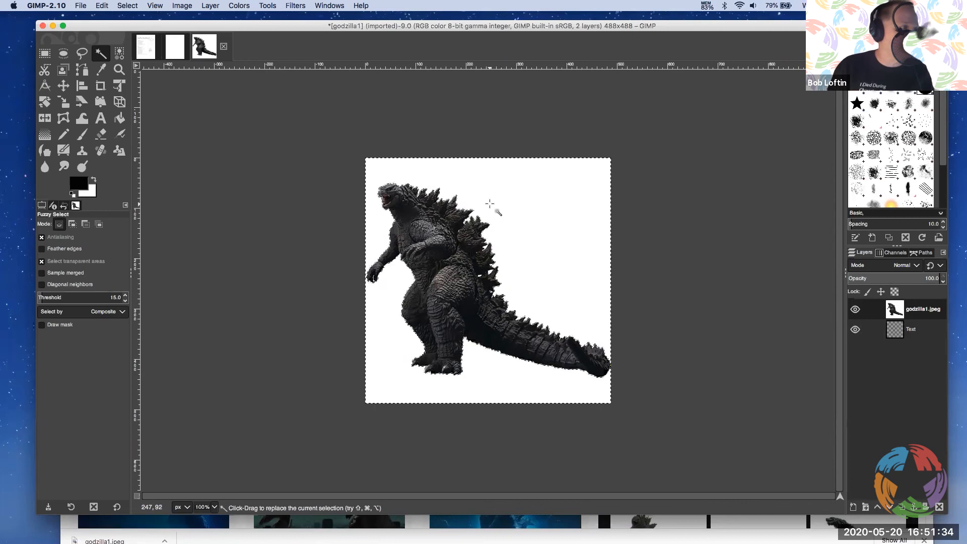
Try Fuzzy Select on the white background of the godzilla1.jpeg layer twice, clearing the selection each time
{"action": "left_click", "coordinate": [477, 198]}
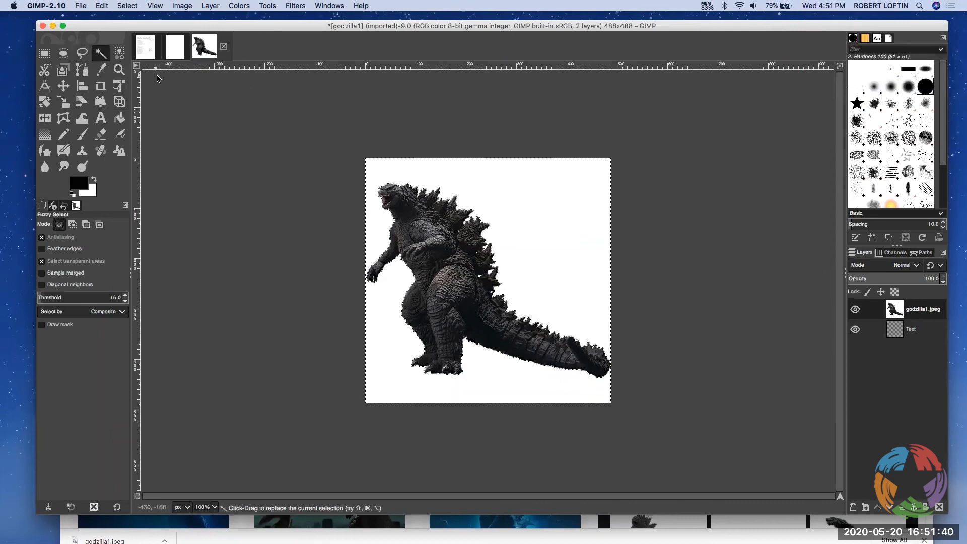
{"action": "left_click", "coordinate": [127, 5]}
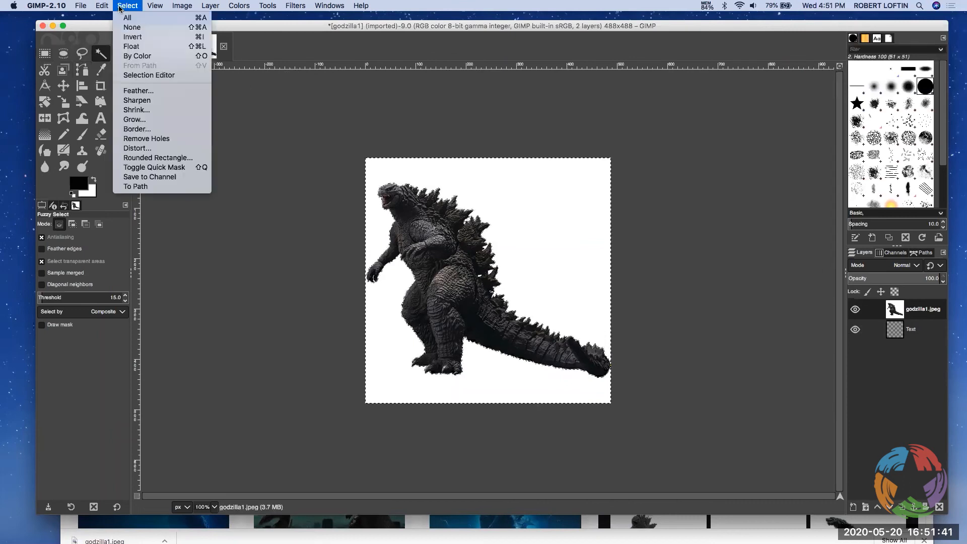
{"action": "left_click", "coordinate": [128, 30]}
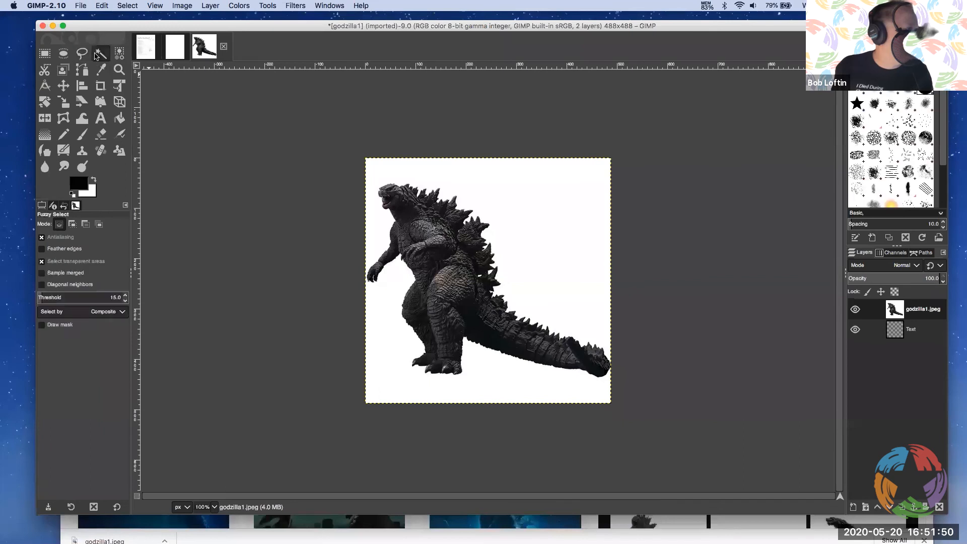
{"action": "left_click", "coordinate": [517, 180]}
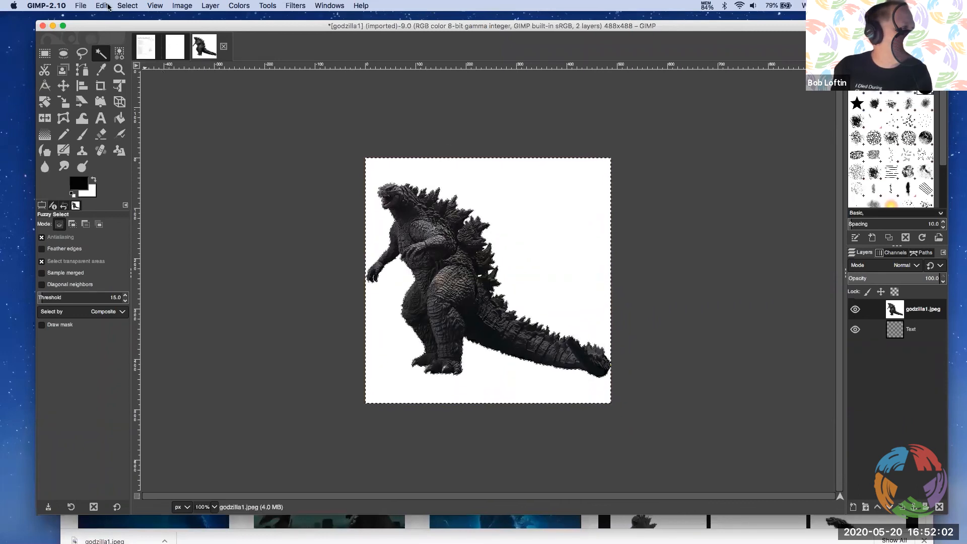
{"action": "left_click", "coordinate": [127, 5]}
{"action": "left_click", "coordinate": [126, 28]}
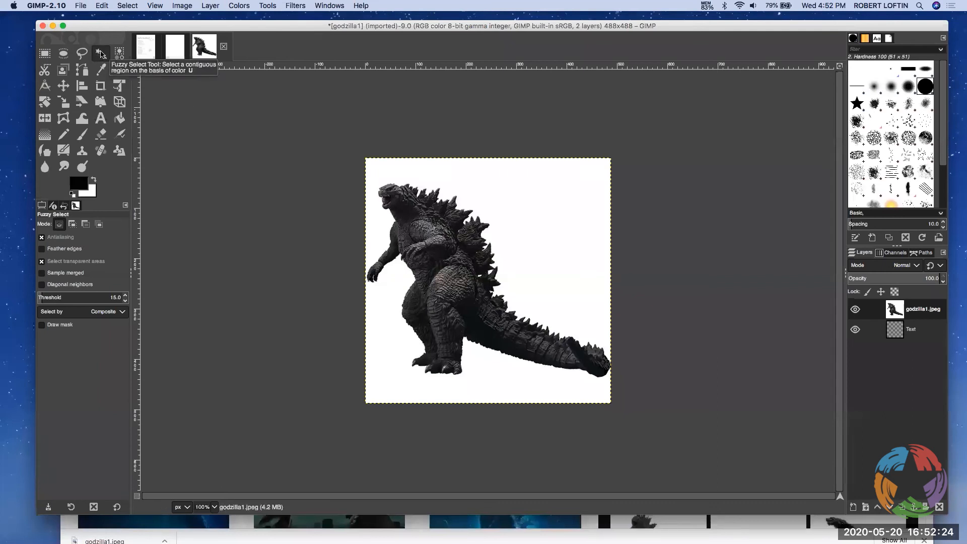
Select the white background around Godzilla with Fuzzy Select and try cutting it from the godzilla1.jpeg layer twice
{"action": "left_click", "coordinate": [518, 205]}
{"action": "left_click", "coordinate": [125, 6]}
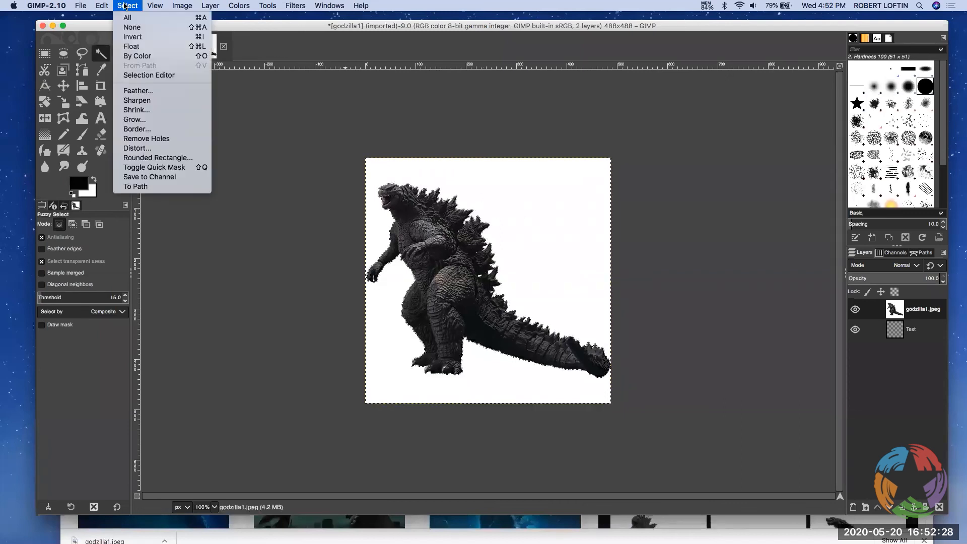
{"action": "mouse_move", "coordinate": [101, 6]}
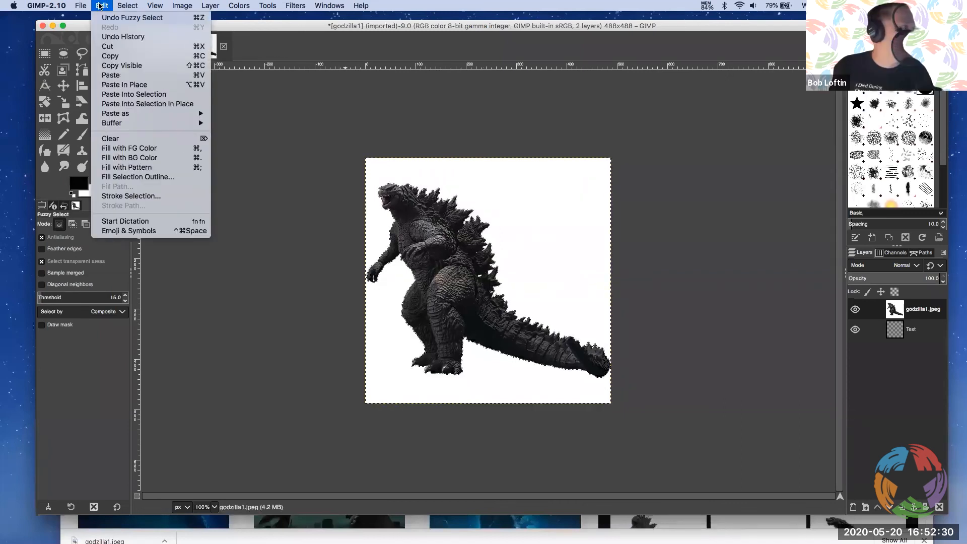
{"action": "left_click", "coordinate": [106, 46]}
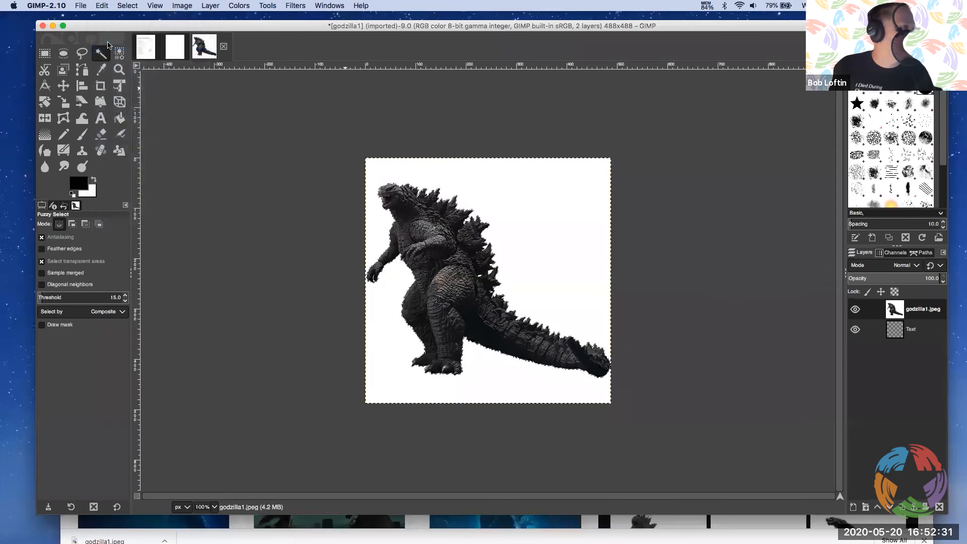
{"action": "left_click", "coordinate": [103, 6]}
{"action": "left_click", "coordinate": [114, 46]}
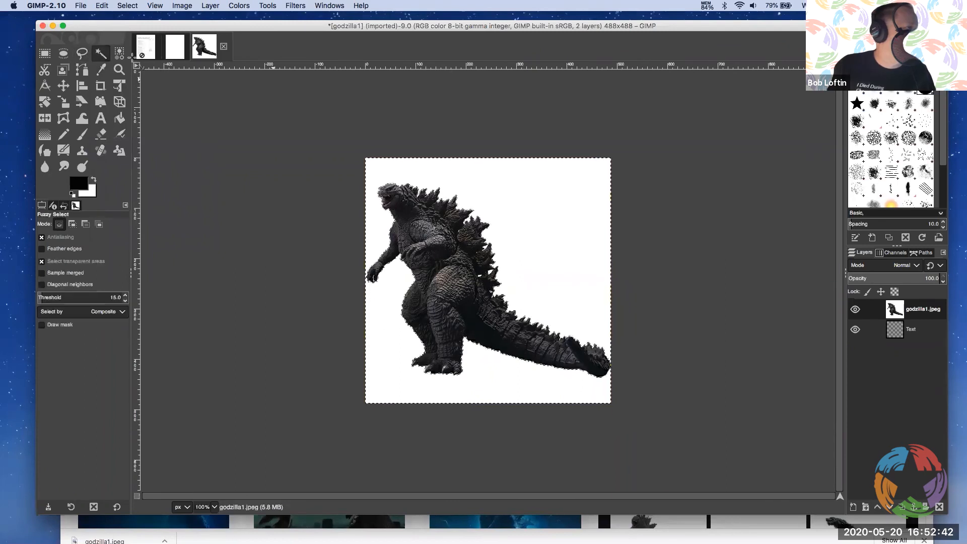
Clear the selection and try erasing a spot of the white background above Godzilla's tail with the size 51 Eraser
{"action": "left_click", "coordinate": [102, 6]}
{"action": "mouse_move", "coordinate": [135, 7]}
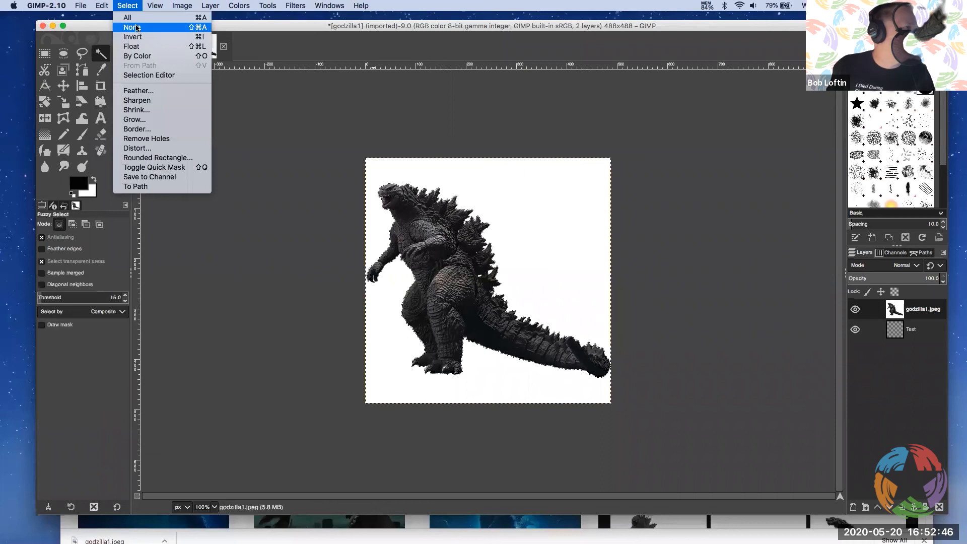
{"action": "left_click", "coordinate": [136, 28]}
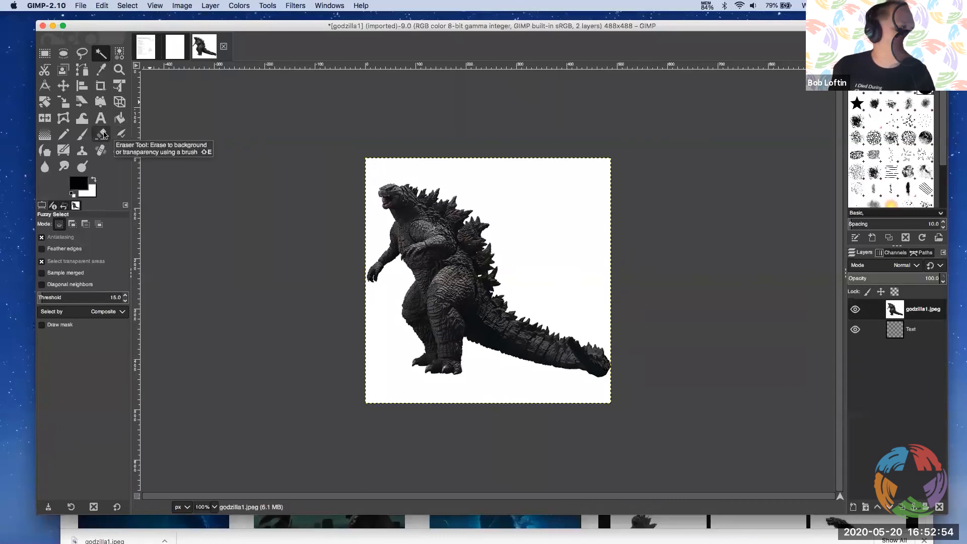
{"action": "left_click", "coordinate": [104, 134]}
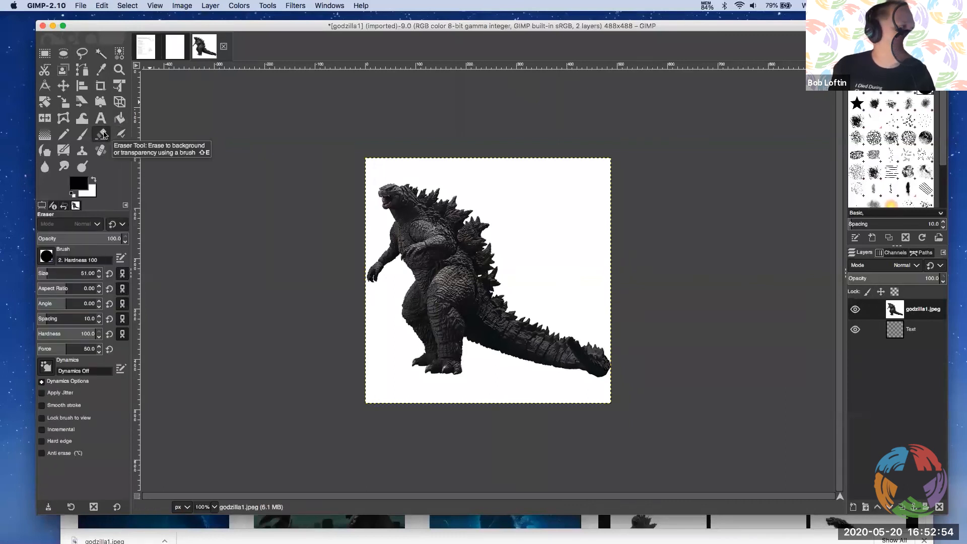
{"action": "left_click", "coordinate": [539, 205]}
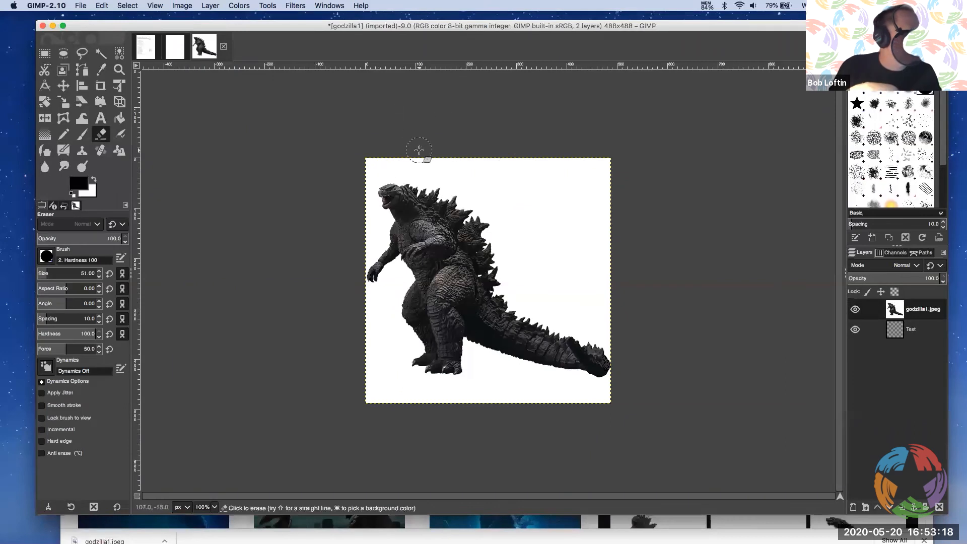
Merge the godzilla1.jpeg layer down into the Text layer
{"action": "left_click", "coordinate": [80, 5]}
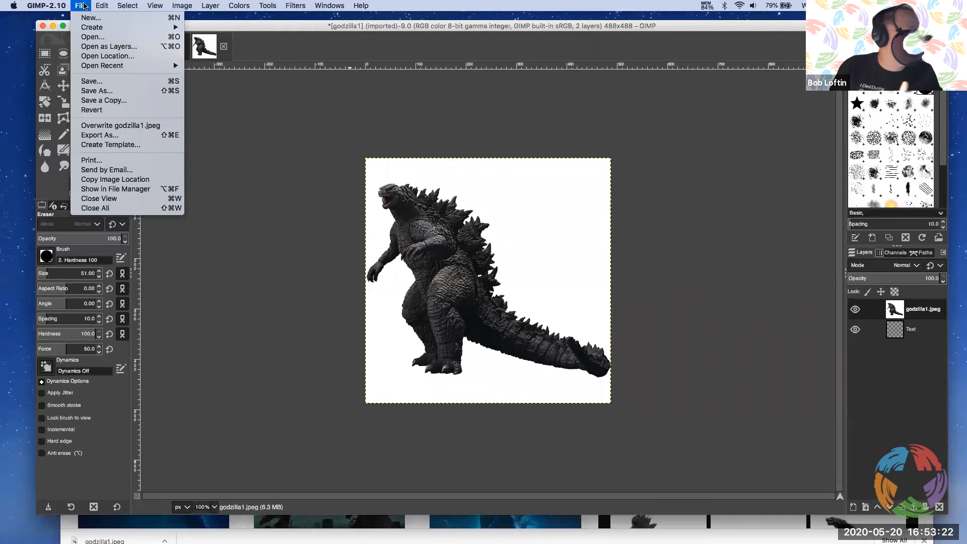
{"action": "mouse_move", "coordinate": [207, 5]}
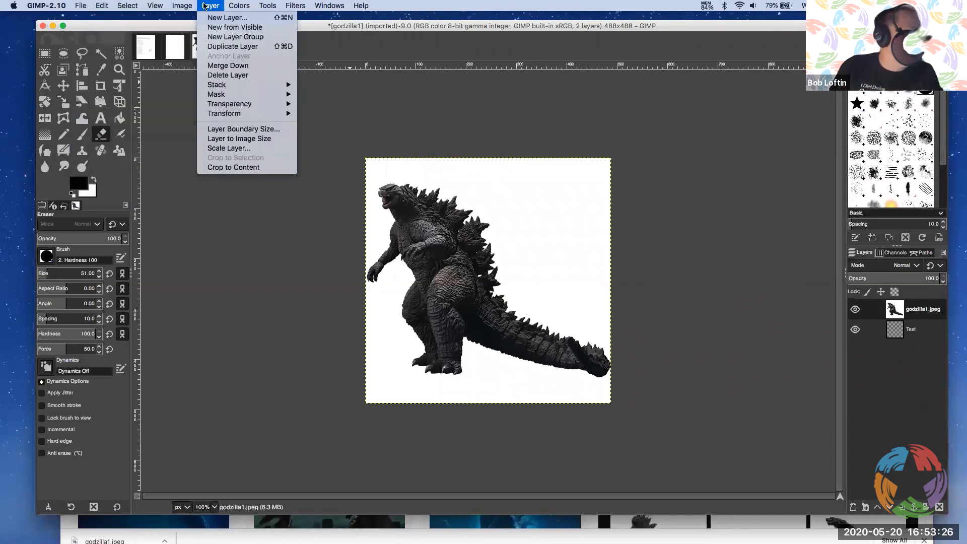
{"action": "left_click", "coordinate": [241, 67]}
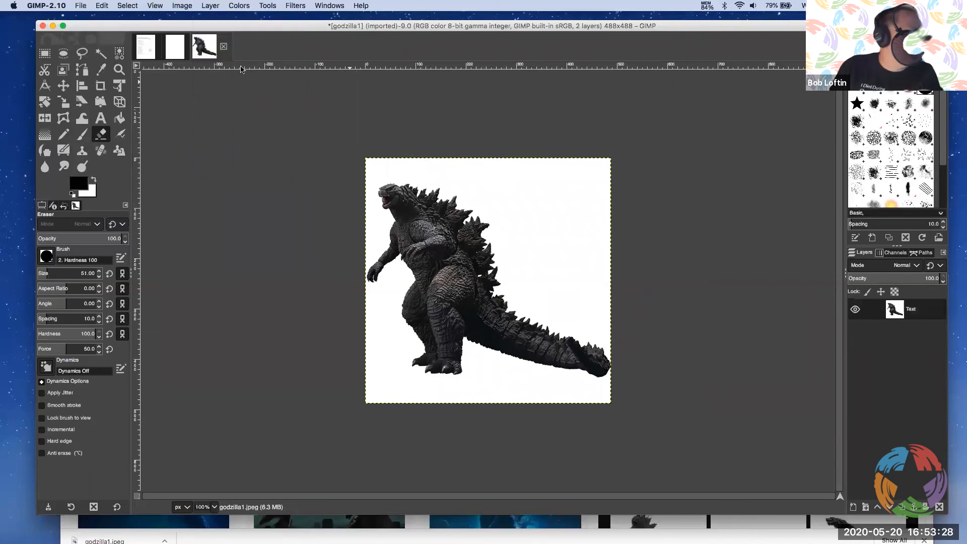
Export the merged image to the Desktop as the GIF image godzilla1.gif, keeping the default GIF options
{"action": "left_click", "coordinate": [79, 5]}
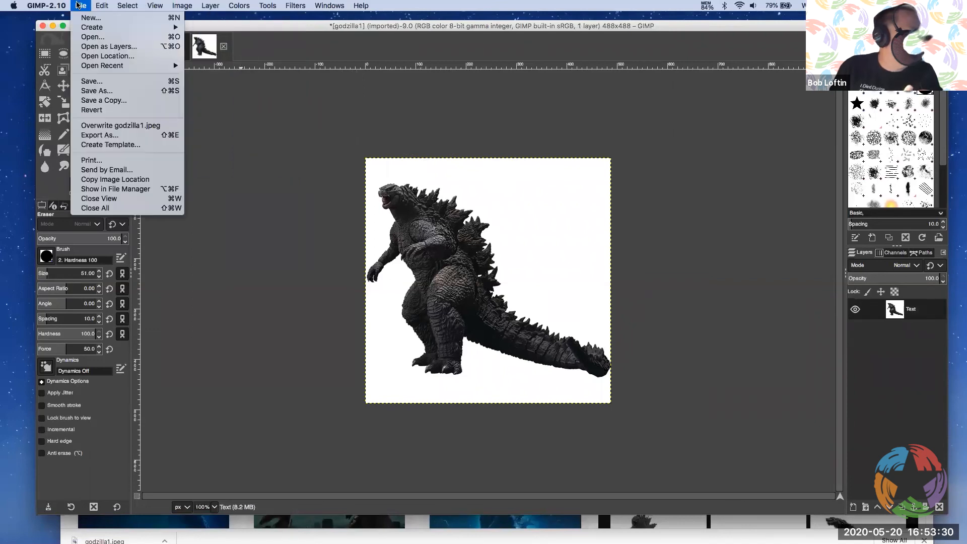
{"action": "left_click", "coordinate": [119, 135]}
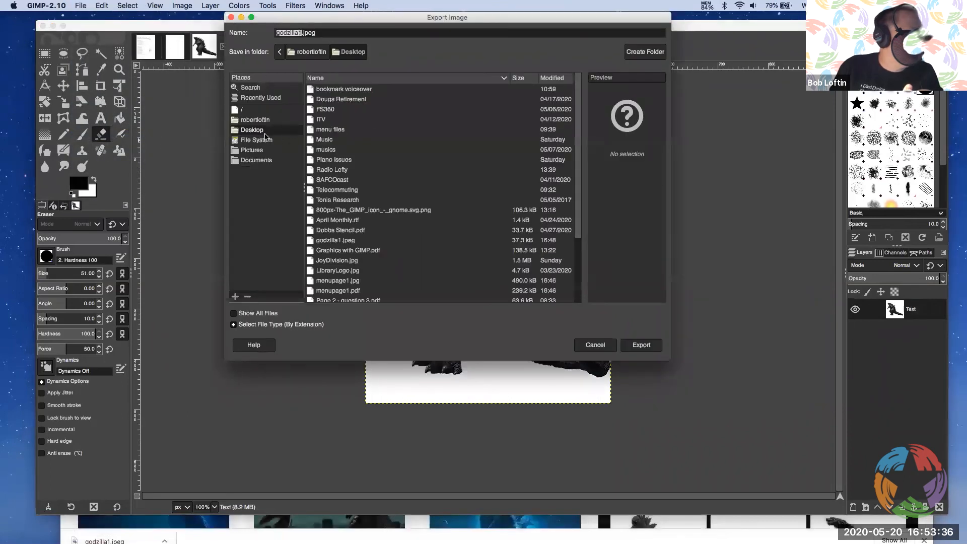
{"action": "left_click", "coordinate": [252, 324]}
{"action": "scroll", "coordinate": [280, 297], "scroll_direction": "down", "scroll_amount": 3}
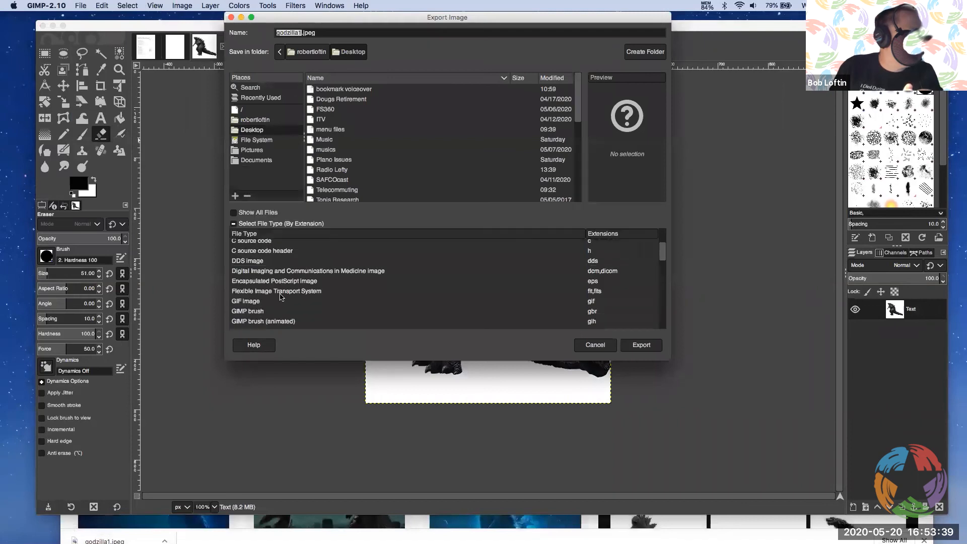
{"action": "left_click", "coordinate": [252, 301]}
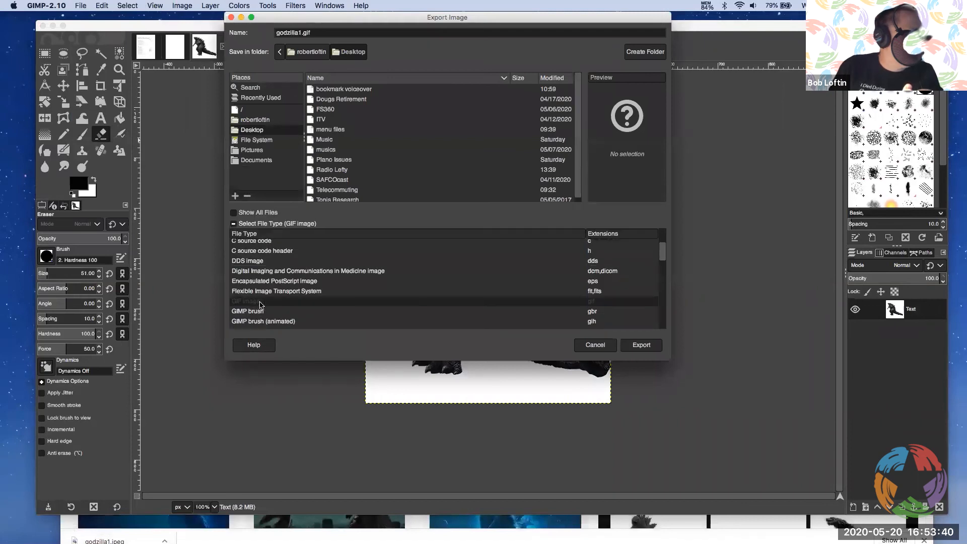
{"action": "left_click", "coordinate": [642, 345]}
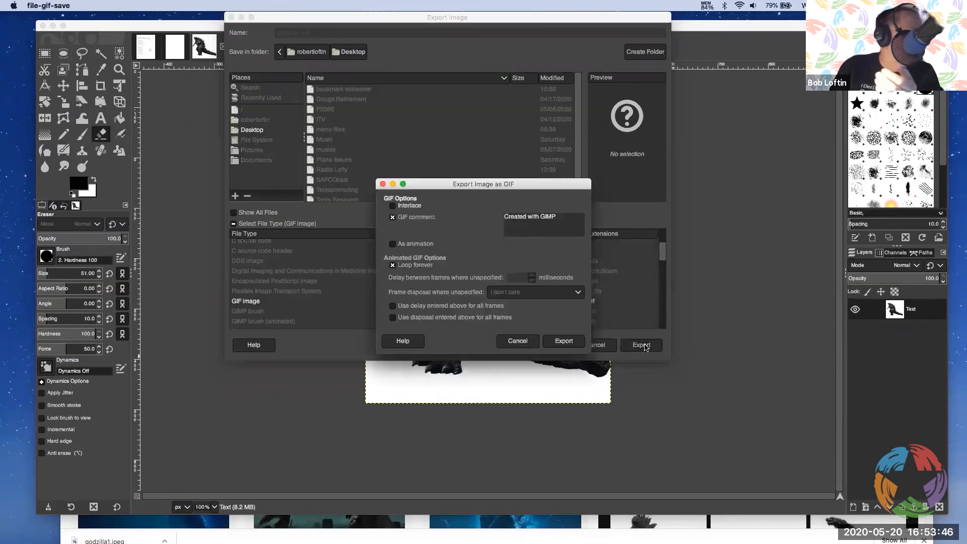
{"action": "left_click", "coordinate": [564, 341]}
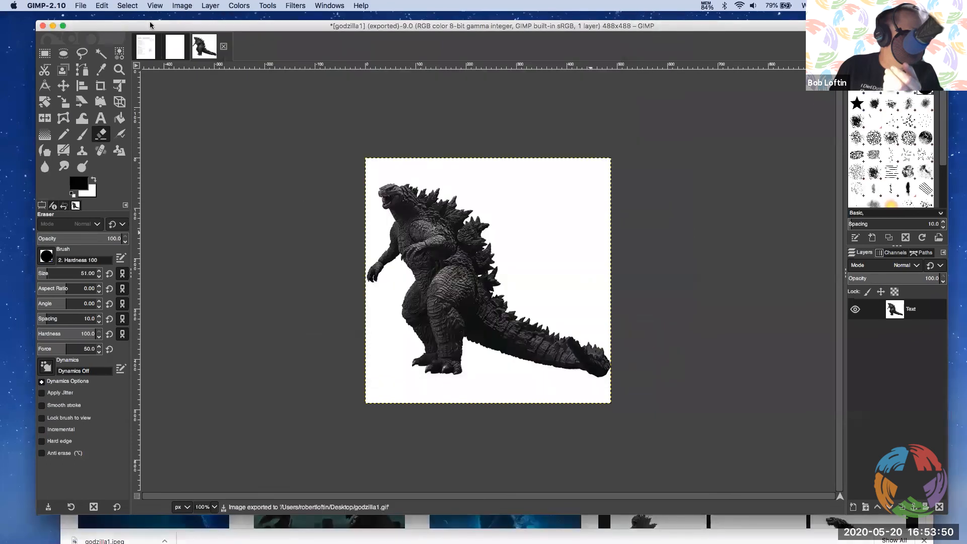
Create a new blank 488 x 488 px image
{"action": "left_click", "coordinate": [82, 6]}
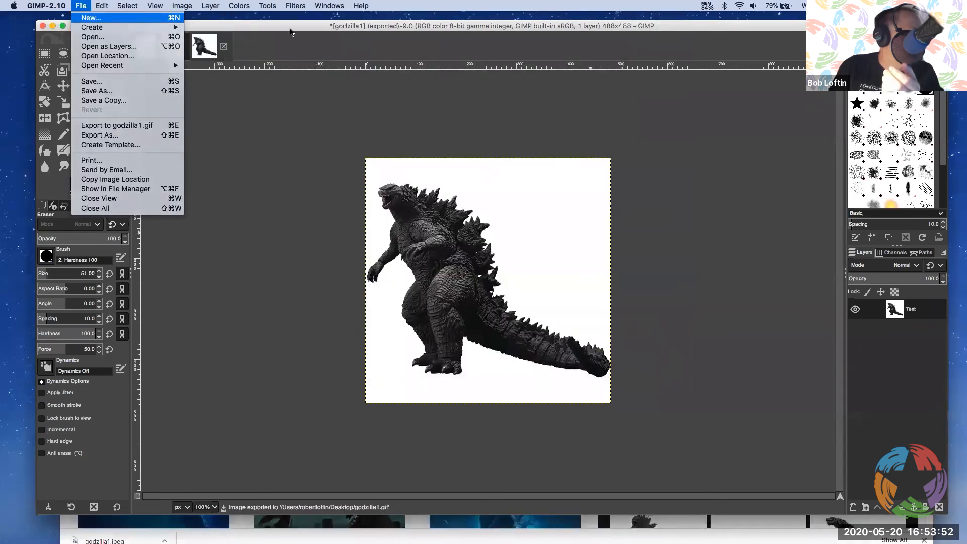
{"action": "key", "text": "Return"}
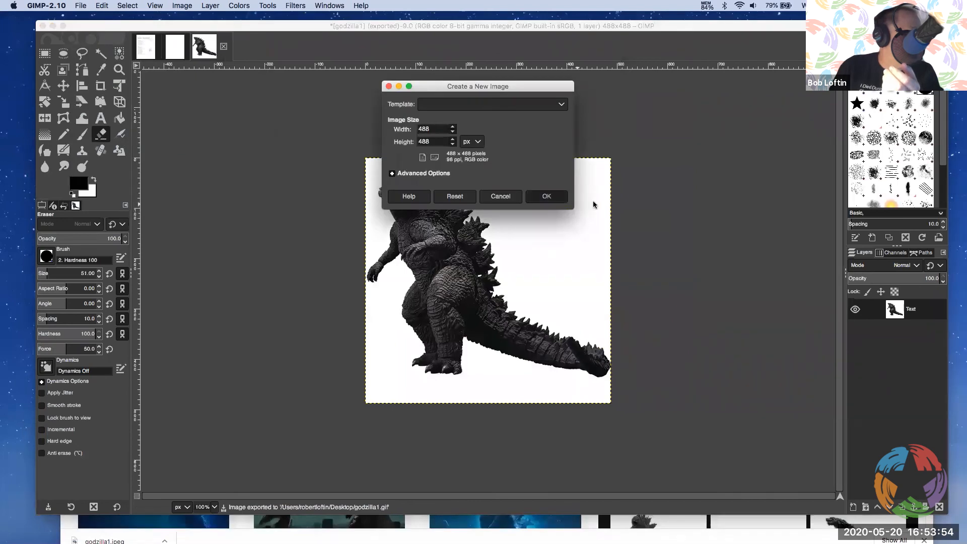
{"action": "left_click", "coordinate": [562, 195]}
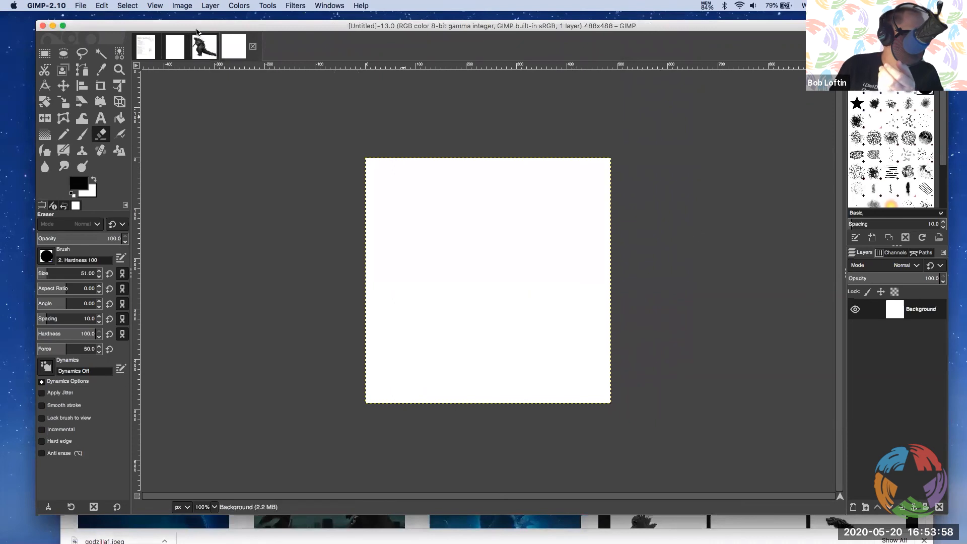
Open godzilla1.gif from the Desktop as a separate image
{"action": "left_click", "coordinate": [101, 6]}
{"action": "mouse_move", "coordinate": [86, 5]}
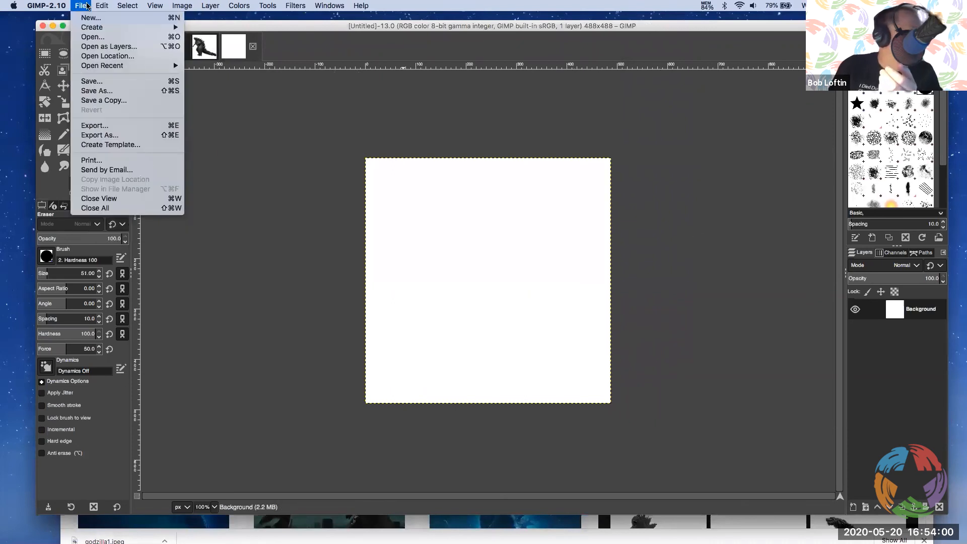
{"action": "left_click", "coordinate": [111, 37]}
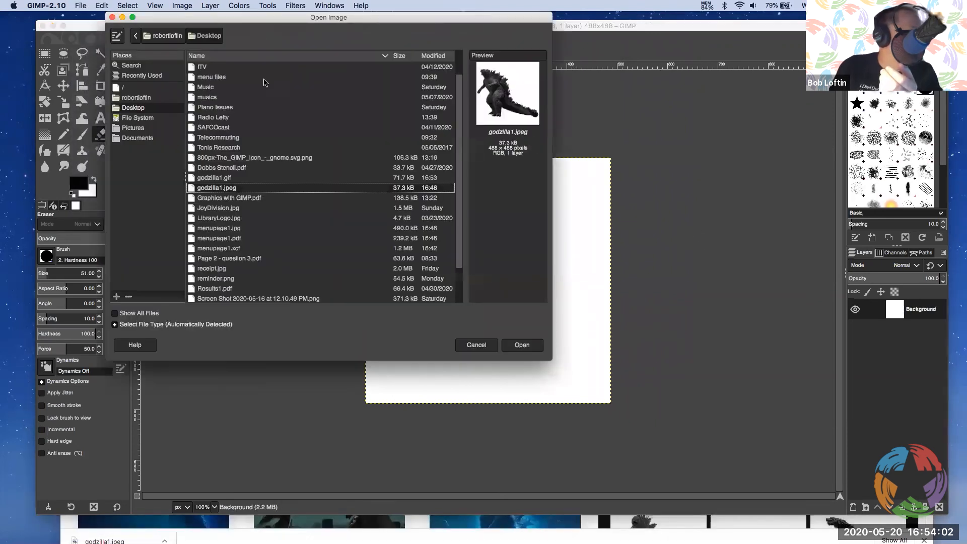
{"action": "double_click", "coordinate": [216, 178]}
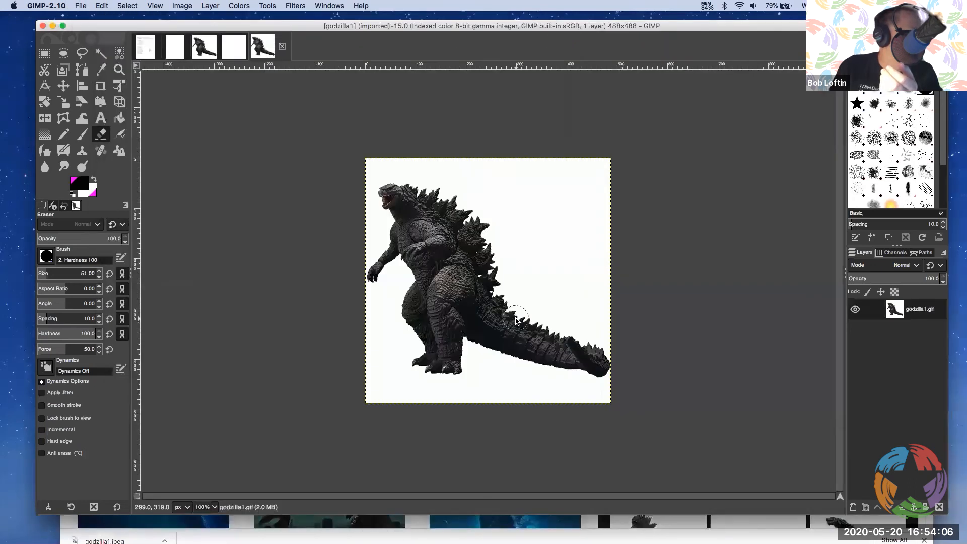
Add a transparent layer named Text to the GIF image and move the godzilla1.gif layer above it
{"action": "left_click", "coordinate": [209, 5]}
{"action": "left_click", "coordinate": [213, 18]}
{"action": "left_click", "coordinate": [284, 242]}
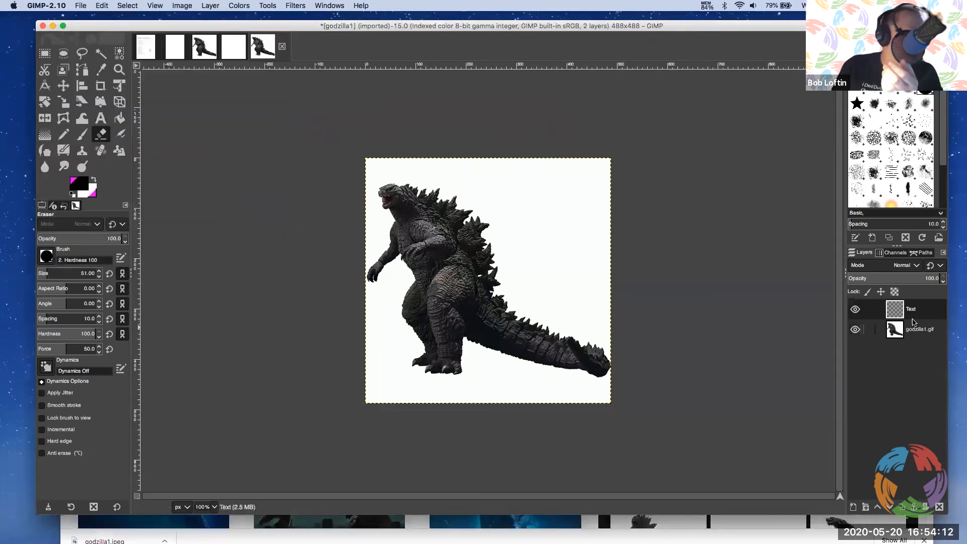
{"action": "left_click_drag", "start_coordinate": [905, 332], "coordinate": [901, 309]}
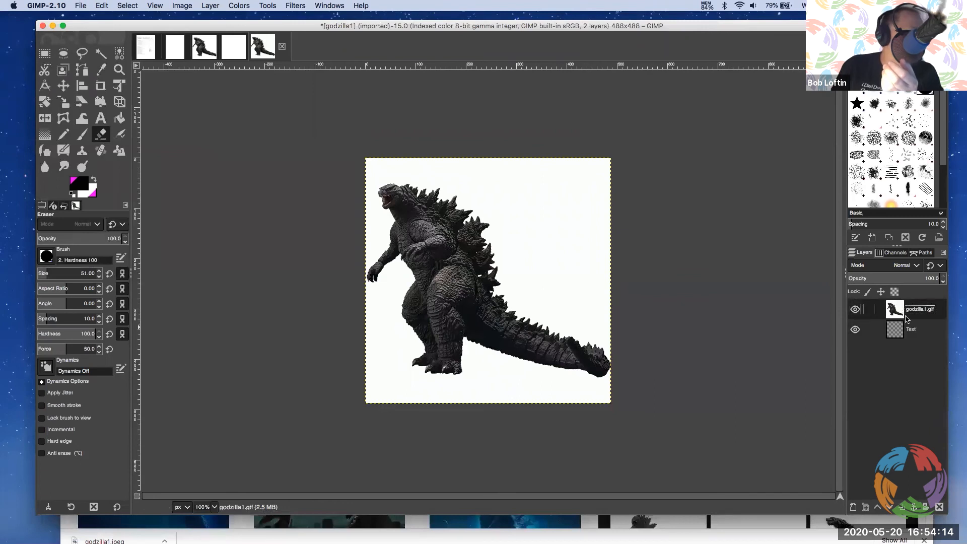
Select the white background of the godzilla1.gif layer with Fuzzy Select and lock the layer's alpha channel
{"action": "left_click", "coordinate": [94, 57]}
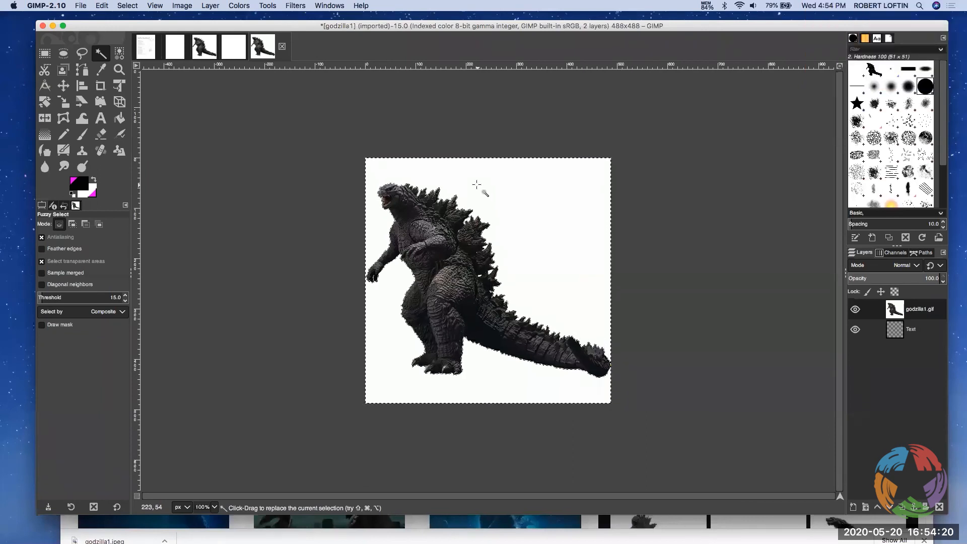
{"action": "left_click", "coordinate": [895, 294]}
Create a new 8.5 x 11 in image from the US Letter (300 ppi) template, in RGB color and filled with the background color
{"action": "left_click", "coordinate": [83, 6]}
{"action": "left_click", "coordinate": [90, 19]}
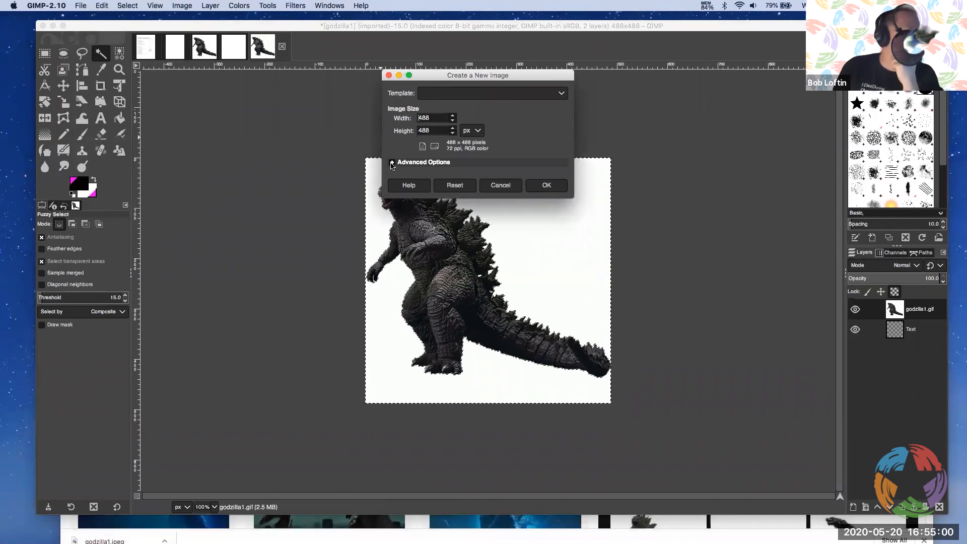
{"action": "left_click", "coordinate": [433, 94]}
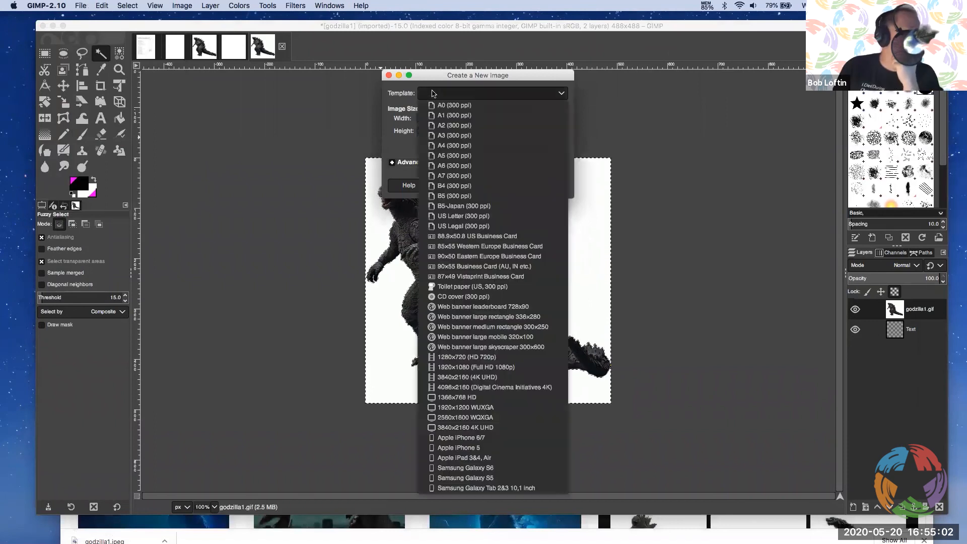
{"action": "left_click", "coordinate": [486, 226]}
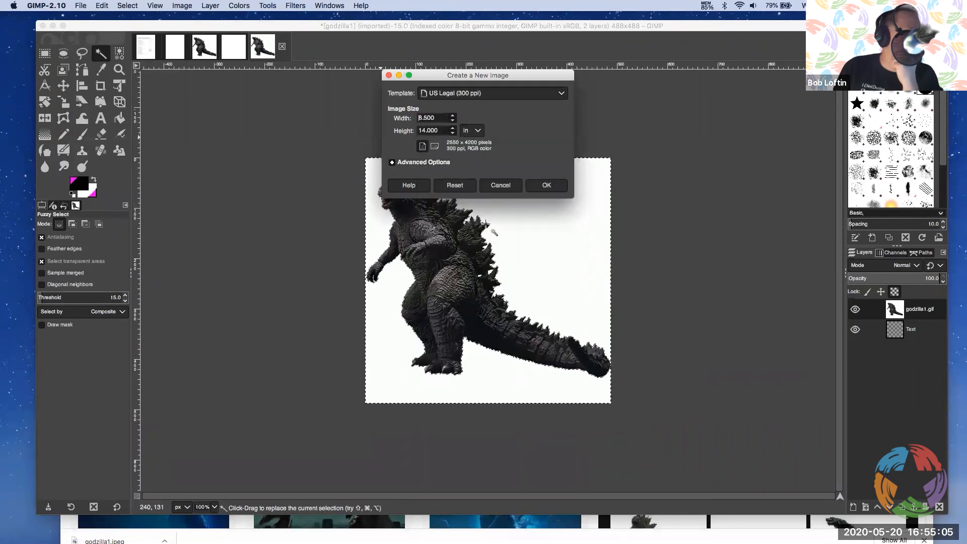
{"action": "left_click", "coordinate": [439, 96]}
{"action": "left_click", "coordinate": [475, 216]}
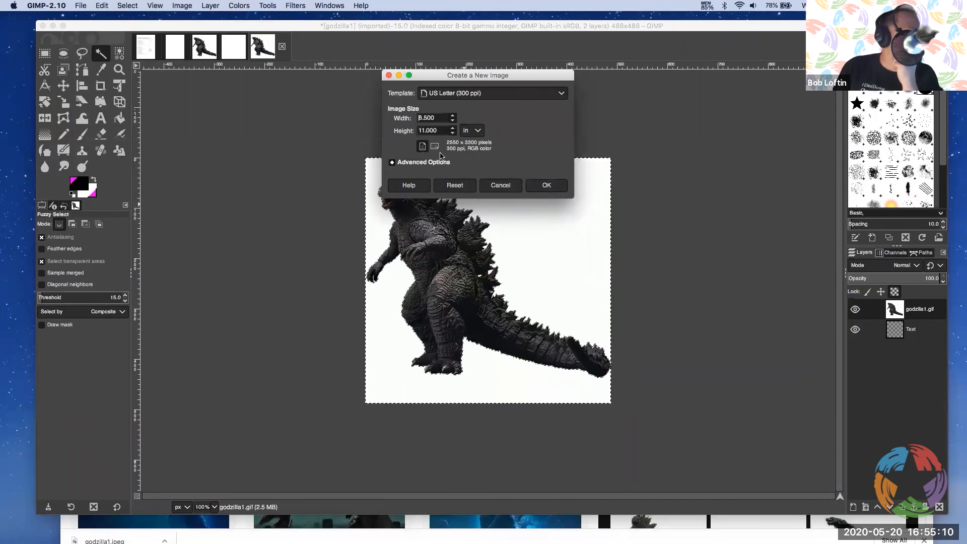
{"action": "left_click", "coordinate": [392, 162]}
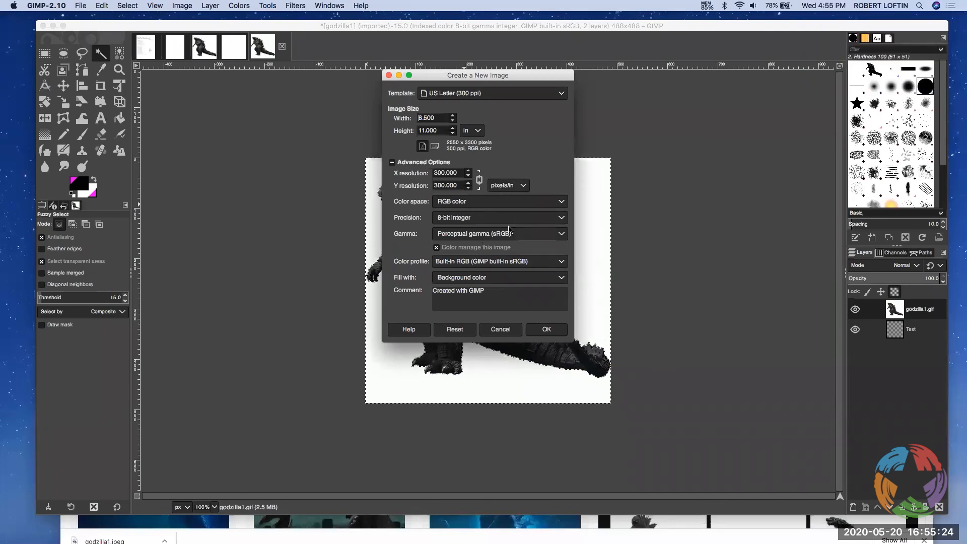
{"action": "left_click", "coordinate": [487, 202]}
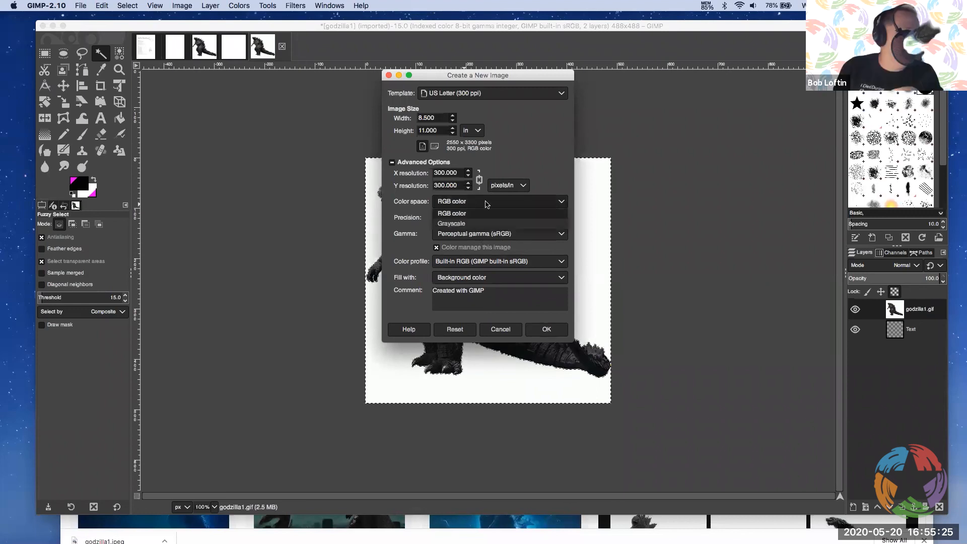
{"action": "left_click", "coordinate": [524, 160]}
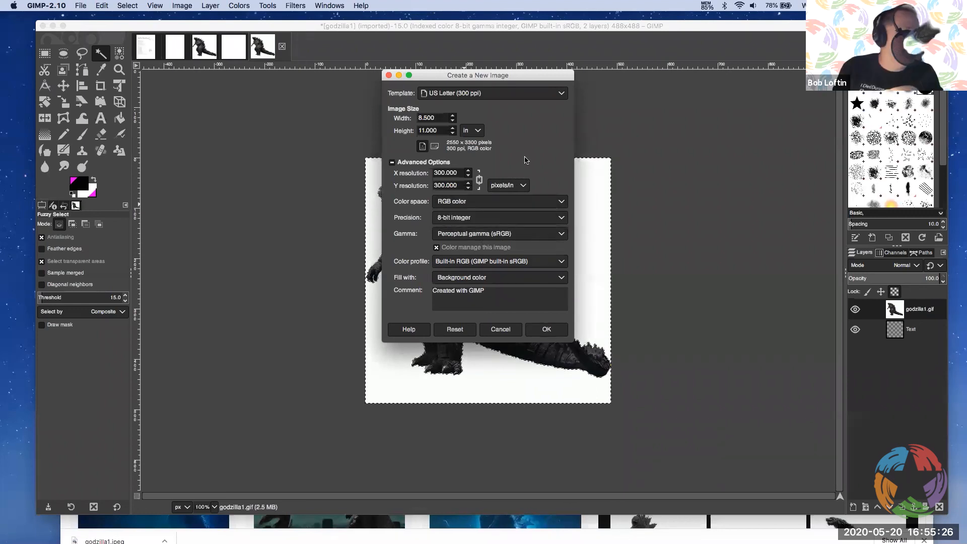
{"action": "left_click", "coordinate": [551, 332]}
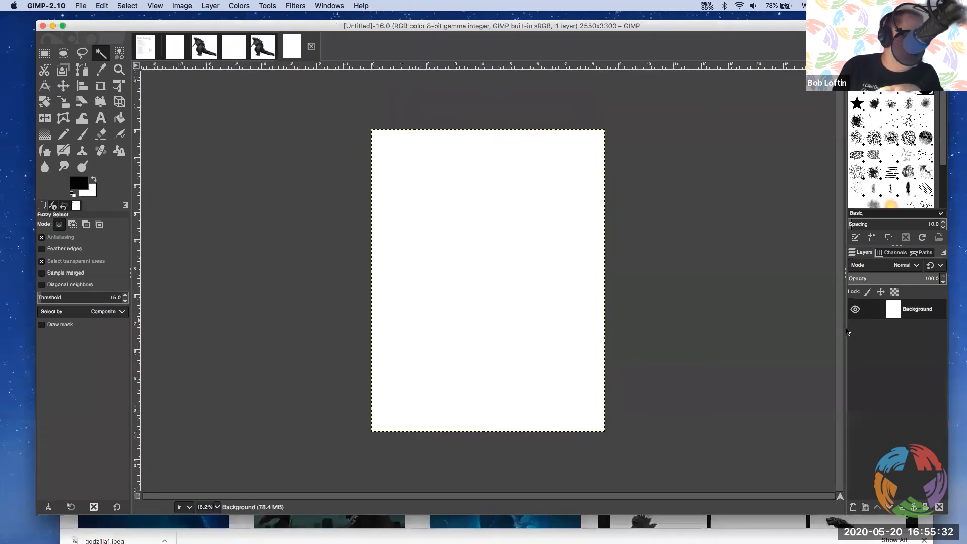
Delete the Background layer from the new US Letter image, leaving an empty canvas
{"action": "right_click", "coordinate": [893, 308]}
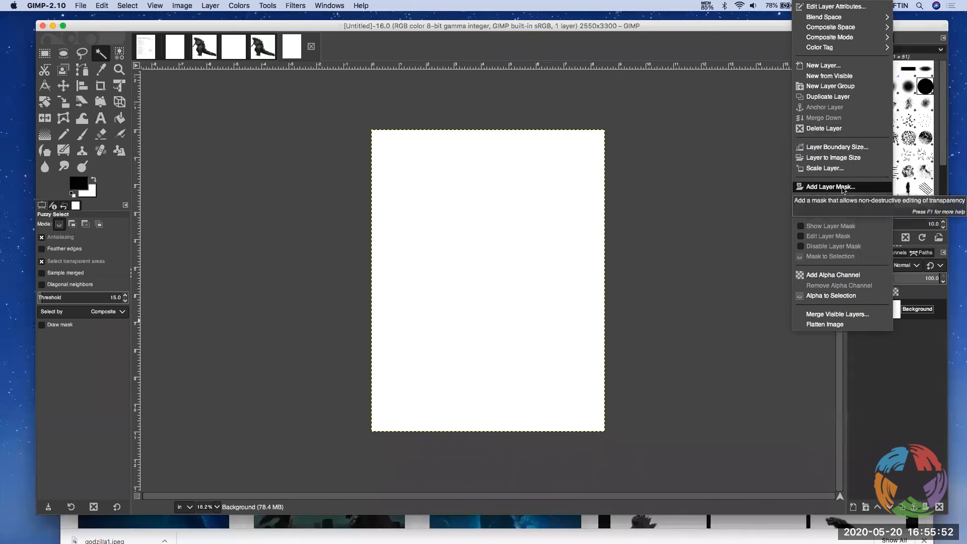
{"action": "left_click", "coordinate": [926, 347]}
{"action": "right_click", "coordinate": [898, 321]}
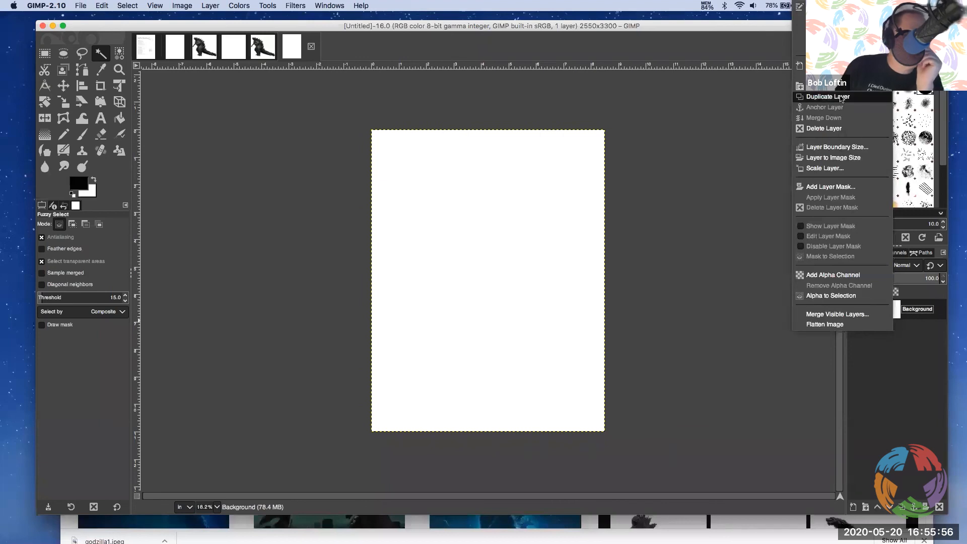
{"action": "left_click", "coordinate": [836, 128]}
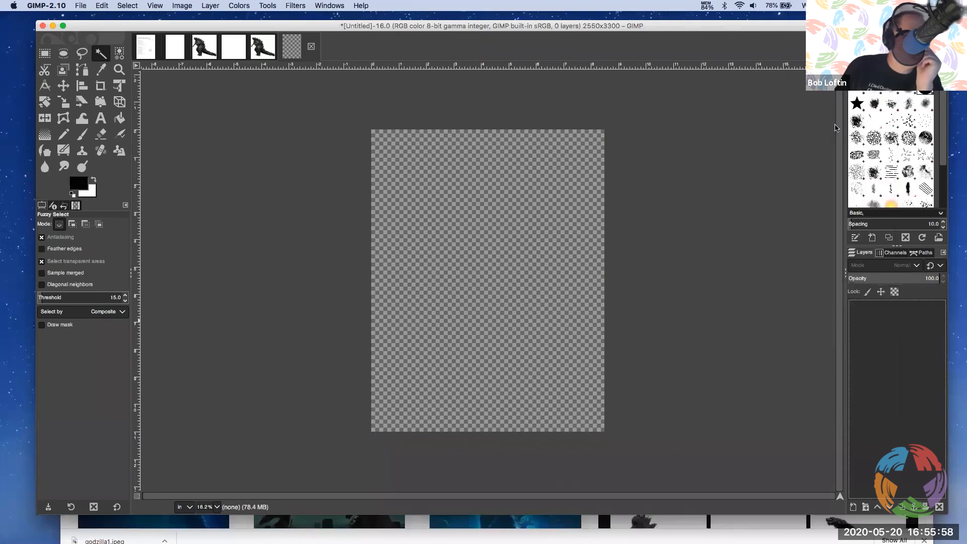
{"action": "left_click", "coordinate": [835, 120]}
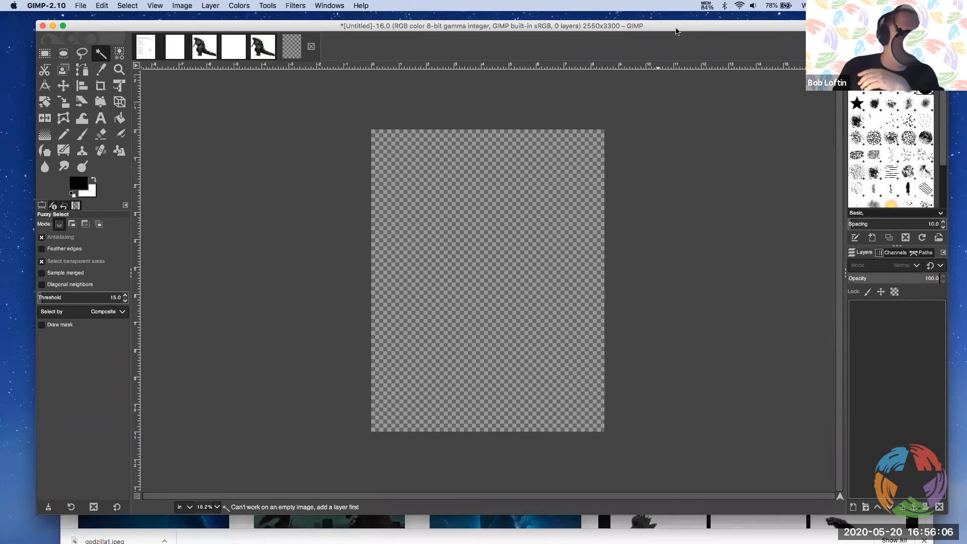
Add godzilla1.gif from the Desktop to the empty US Letter image as a layer
{"action": "left_click_drag", "start_coordinate": [676, 28], "coordinate": [459, 24]}
{"action": "left_click", "coordinate": [763, 53]}
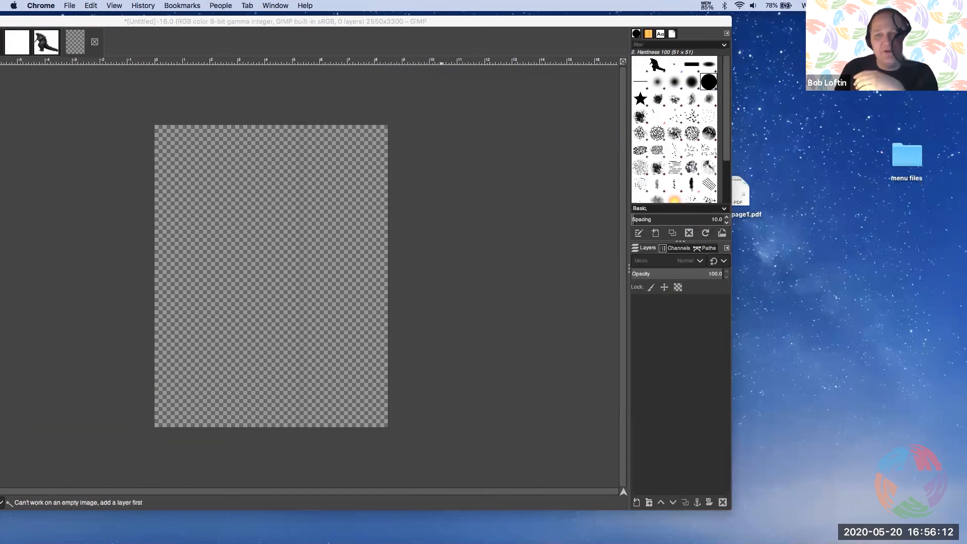
{"action": "left_click_drag", "start_coordinate": [476, 196], "coordinate": [613, 32]}
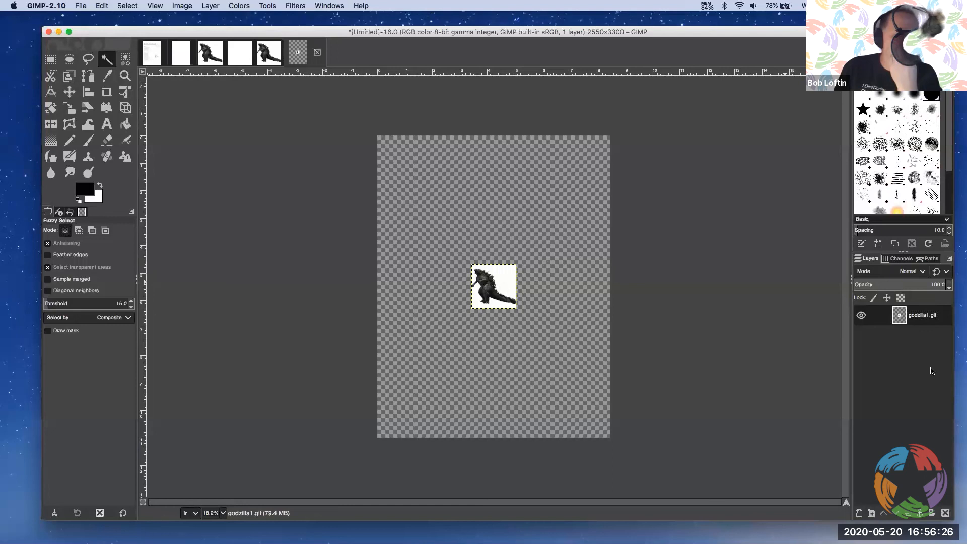
Scale the godzilla1.gif layer to 250% in width and height, keeping the proportions and Cubic interpolation
{"action": "right_click", "coordinate": [899, 316]}
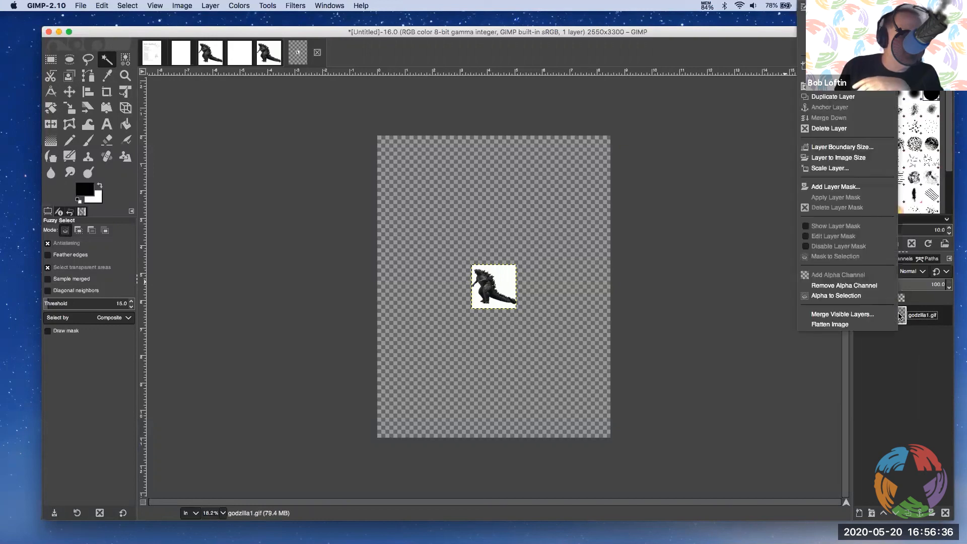
{"action": "left_click", "coordinate": [851, 173]}
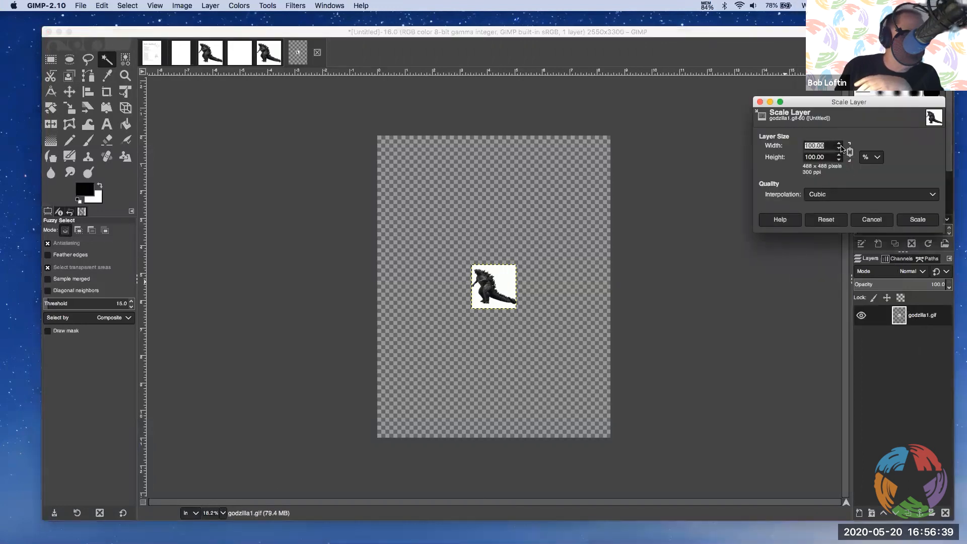
{"action": "left_click", "coordinate": [868, 156]}
{"action": "left_click", "coordinate": [824, 144]}
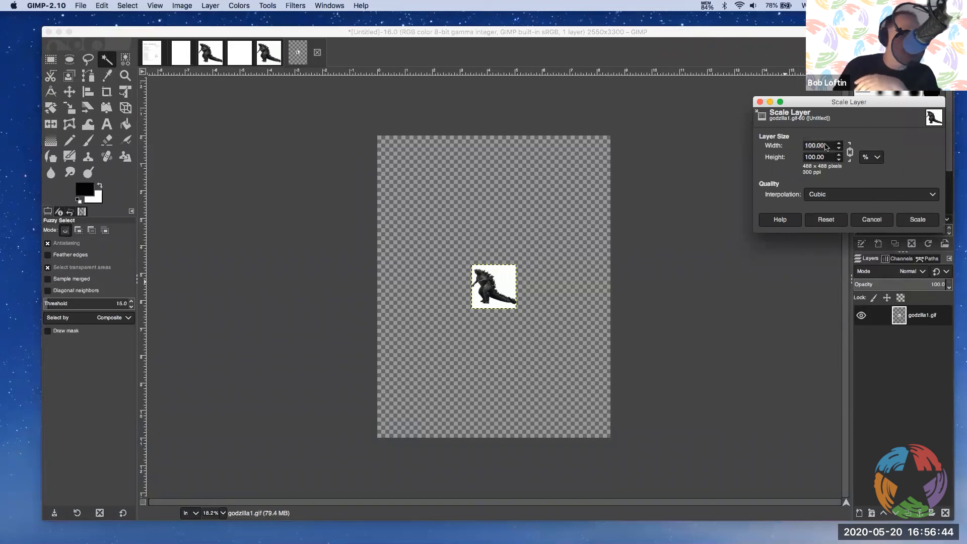
{"action": "left_click_drag", "start_coordinate": [827, 146], "coordinate": [787, 142]}
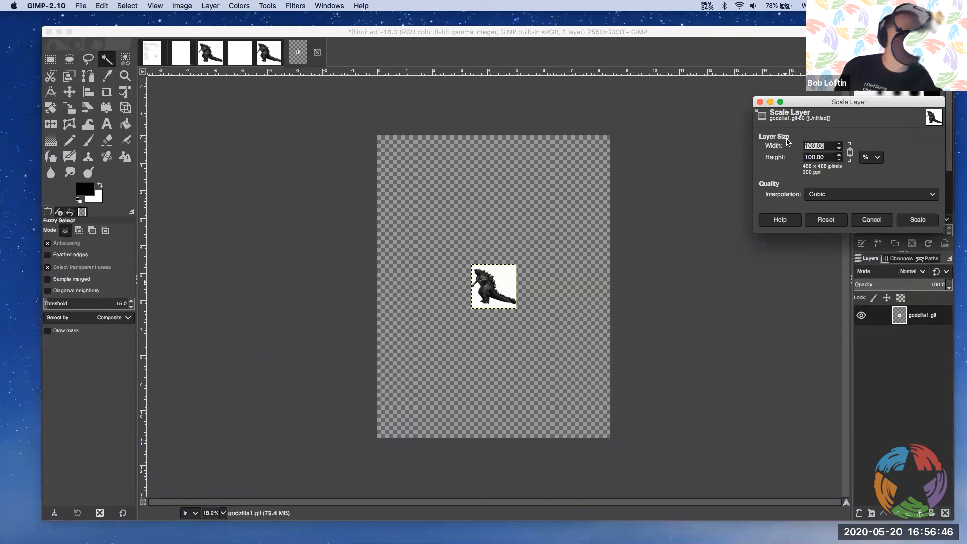
{"action": "type", "text": "250"}
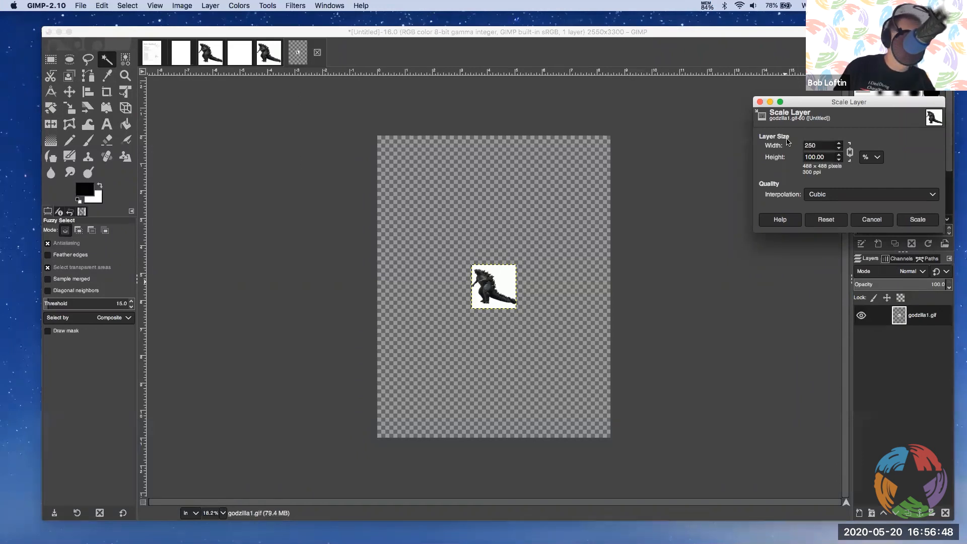
{"action": "key", "text": "Tab"}
{"action": "left_click", "coordinate": [917, 220]}
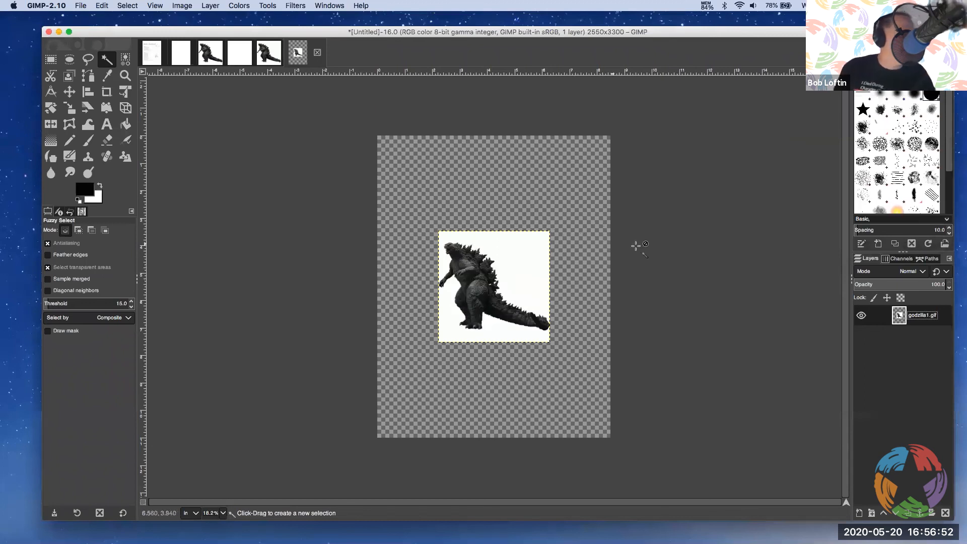
Select the white background of the scaled godzilla1.gif layer with Fuzzy Select, and drop the selection again
{"action": "left_click", "coordinate": [517, 266]}
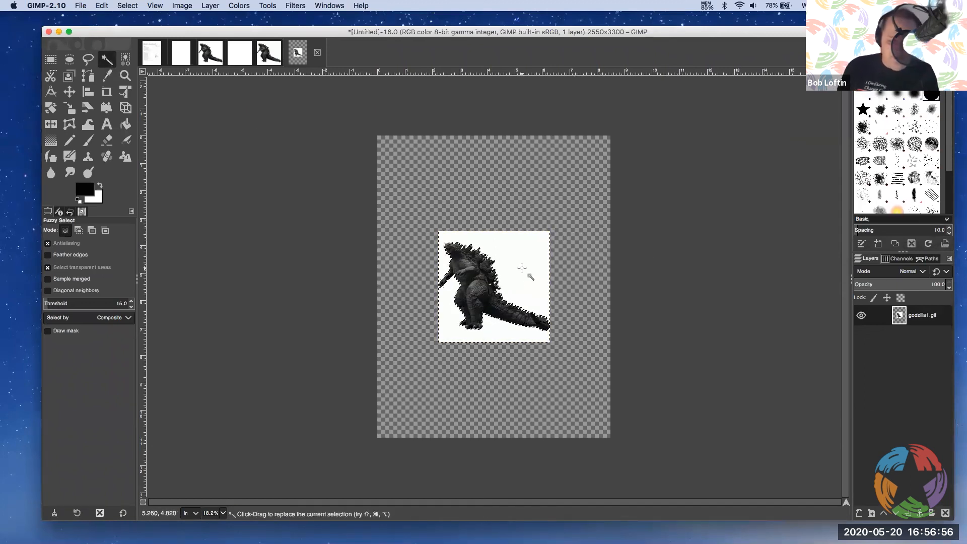
{"action": "left_click", "coordinate": [522, 268]}
{"action": "left_click", "coordinate": [522, 268]}
{"action": "left_click", "coordinate": [522, 268]}
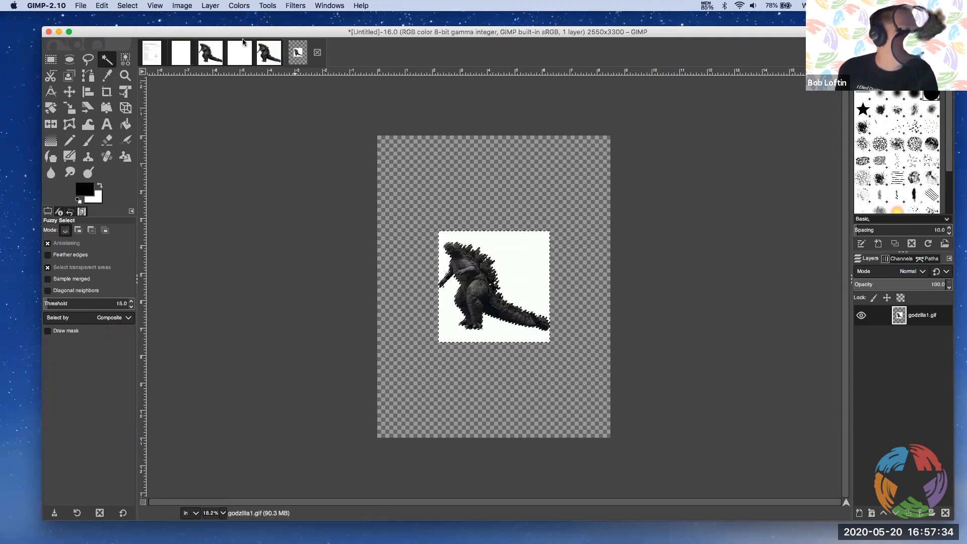
{"action": "left_click", "coordinate": [128, 6]}
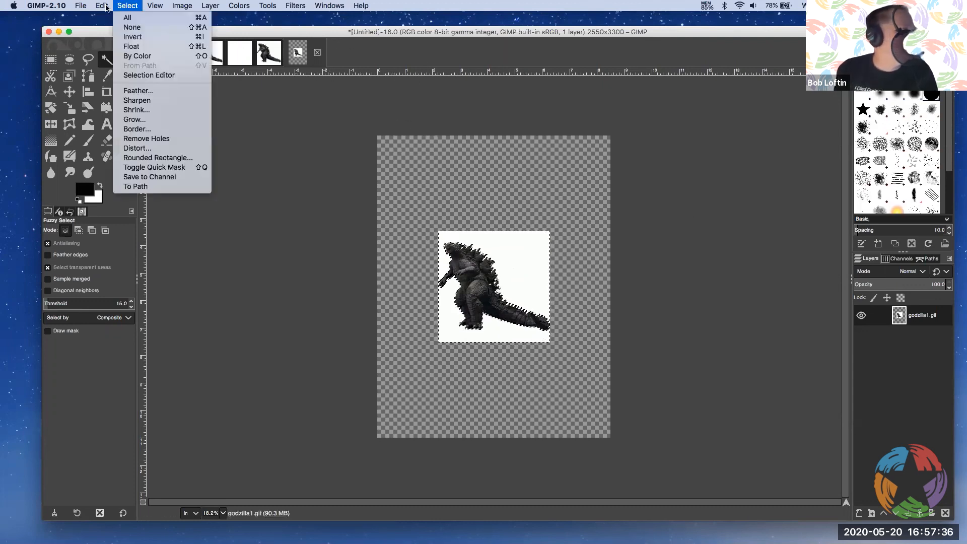
{"action": "left_click", "coordinate": [321, 121]}
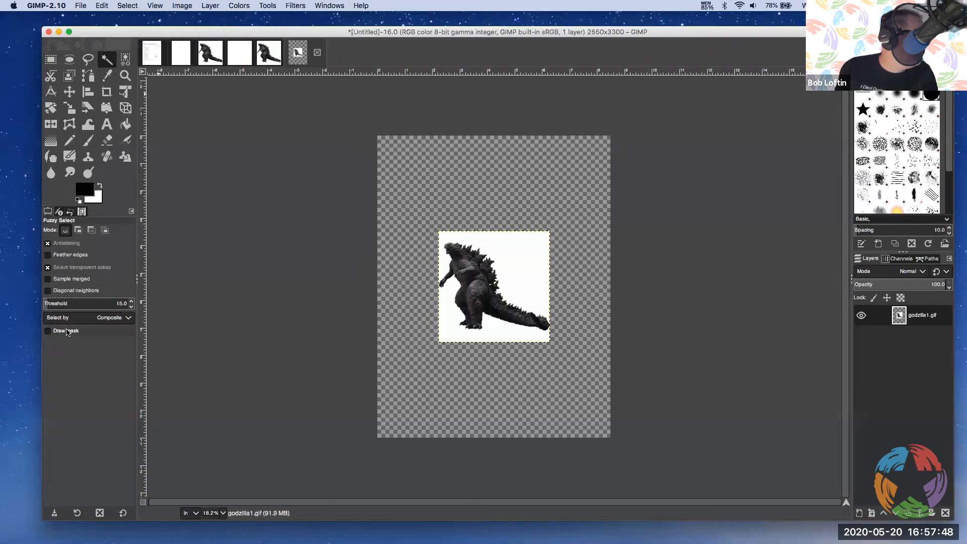
Review the Fuzzy Select criteria and try its add, subtract and intersect modes, returning to replacing the current selection
{"action": "left_click", "coordinate": [126, 319]}
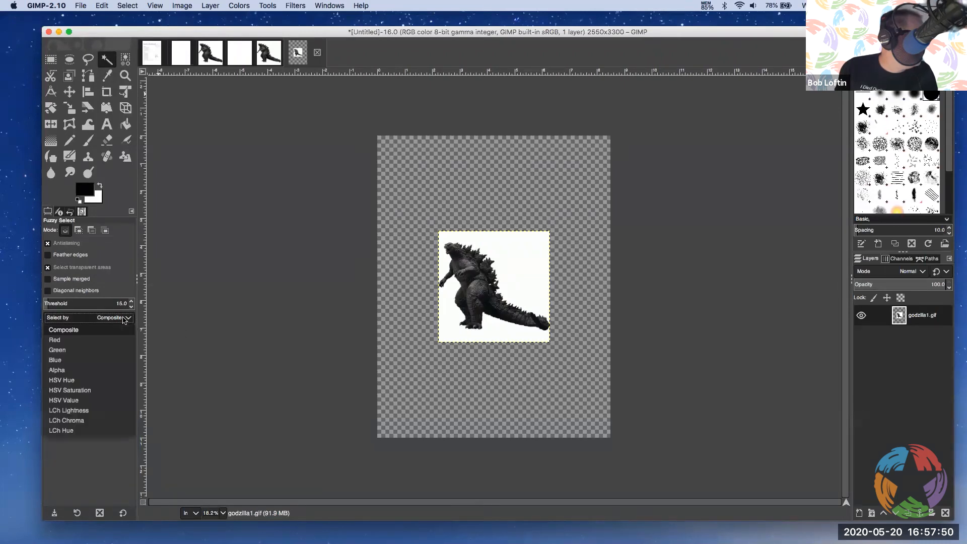
{"action": "left_click", "coordinate": [182, 314]}
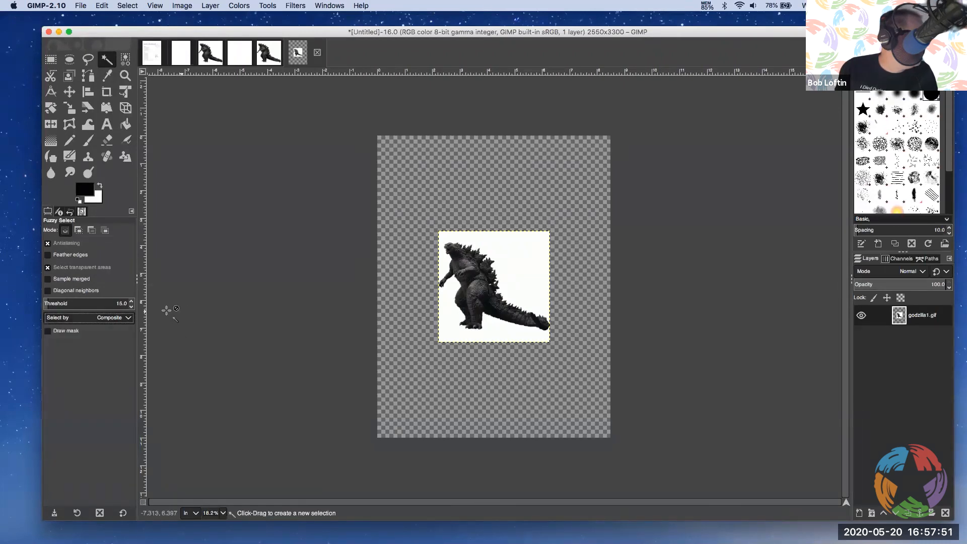
{"action": "left_click", "coordinate": [107, 318]}
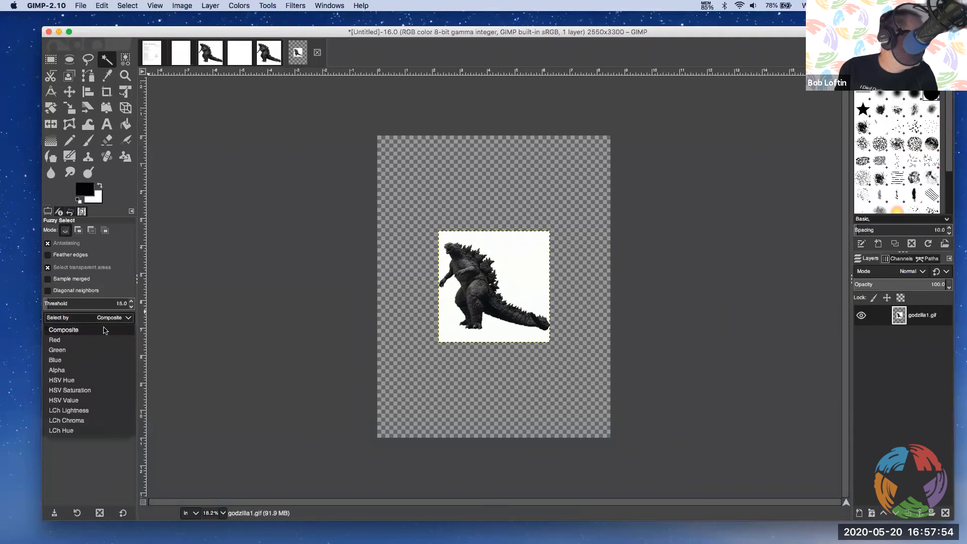
{"action": "left_click", "coordinate": [231, 310]}
{"action": "left_click", "coordinate": [78, 231]}
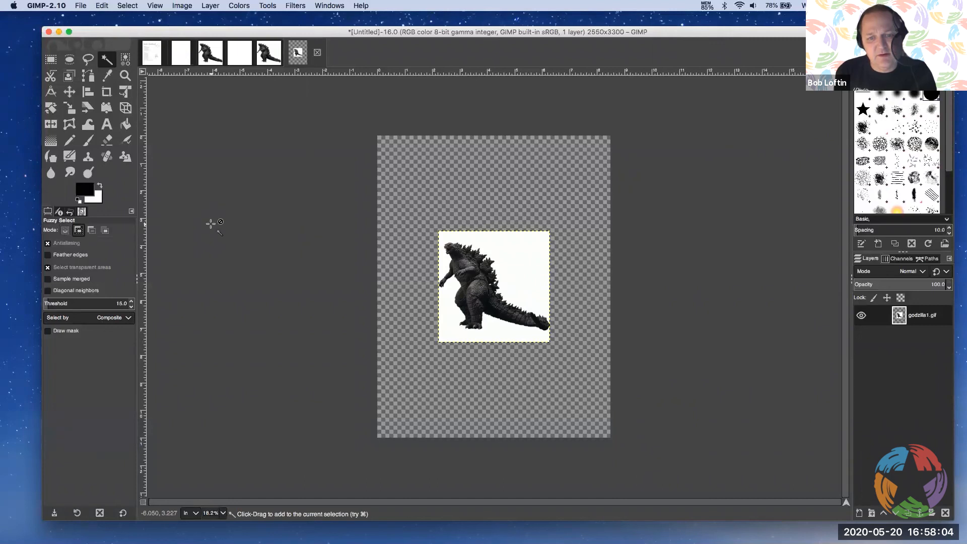
{"action": "left_click", "coordinate": [91, 231]}
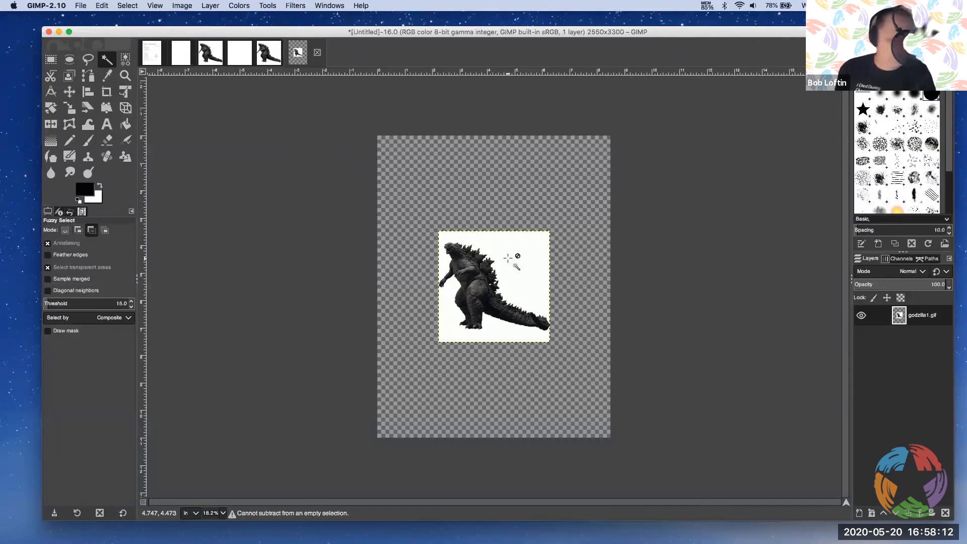
{"action": "left_click", "coordinate": [104, 230]}
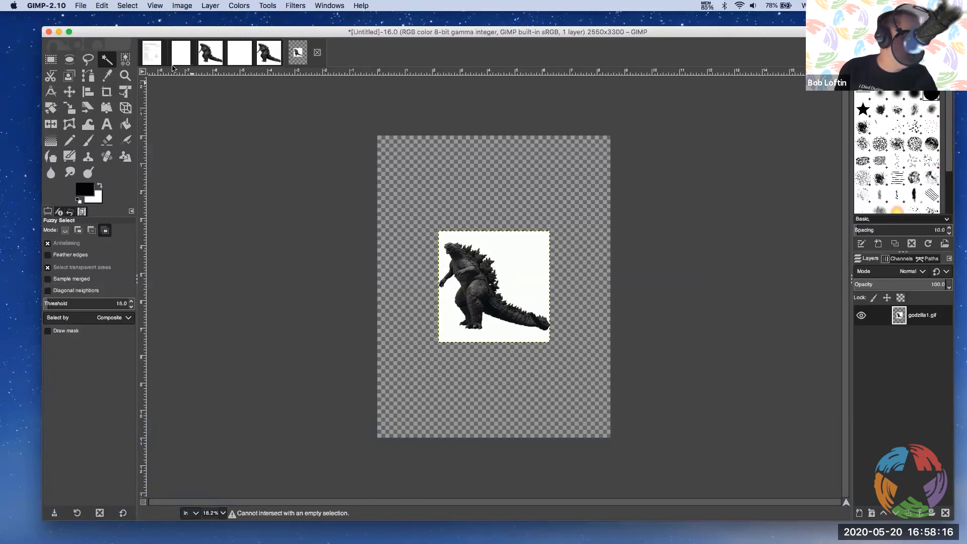
{"action": "left_click", "coordinate": [127, 5]}
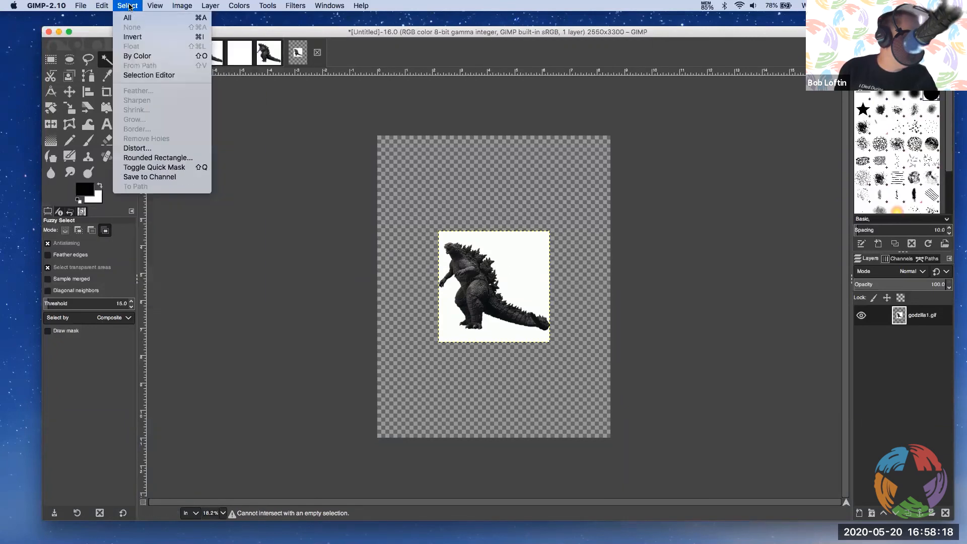
{"action": "left_click", "coordinate": [240, 257]}
{"action": "left_click", "coordinate": [65, 231]}
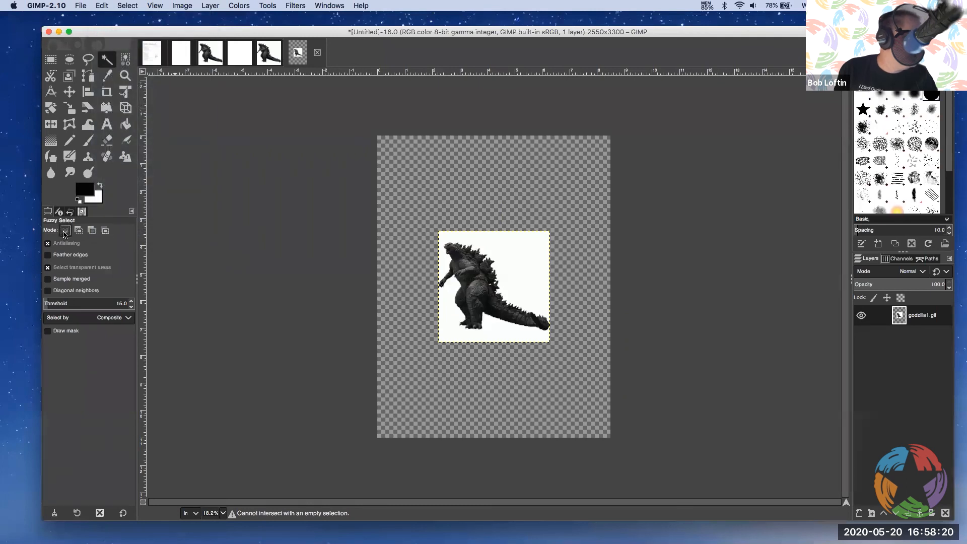
Cut away the white background around Godzilla using Fuzzy Select, and clear the selection
{"action": "left_click", "coordinate": [524, 250]}
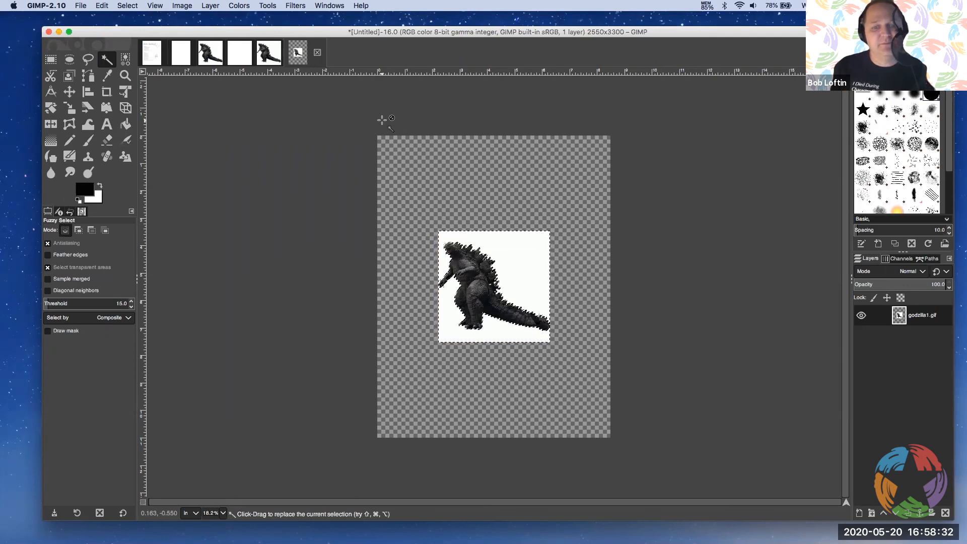
{"action": "left_click", "coordinate": [104, 6]}
{"action": "left_click", "coordinate": [120, 46]}
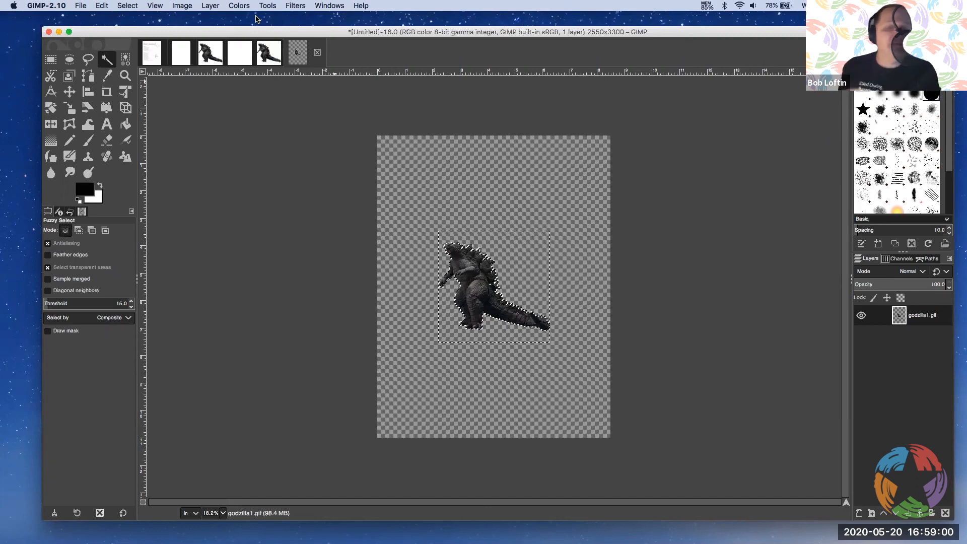
{"action": "left_click", "coordinate": [102, 5]}
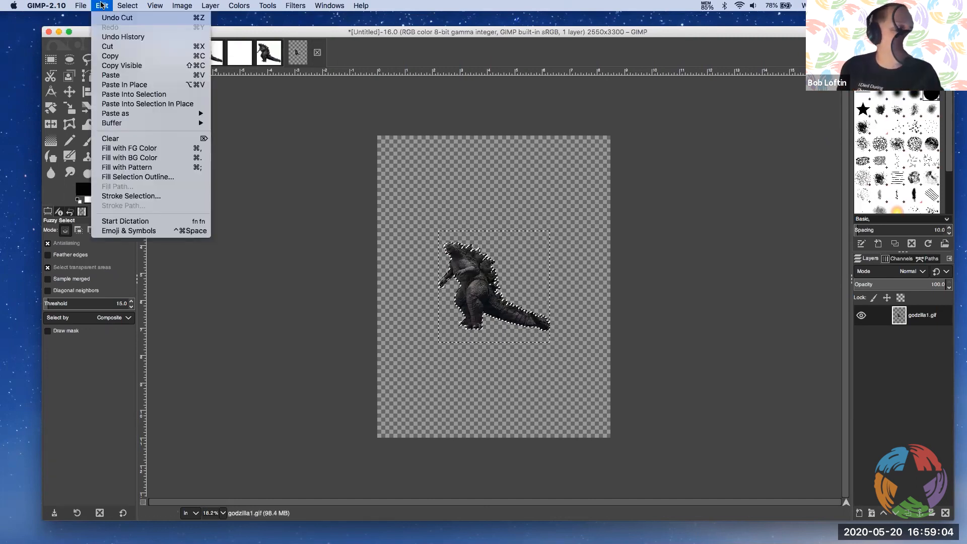
{"action": "mouse_move", "coordinate": [120, 9]}
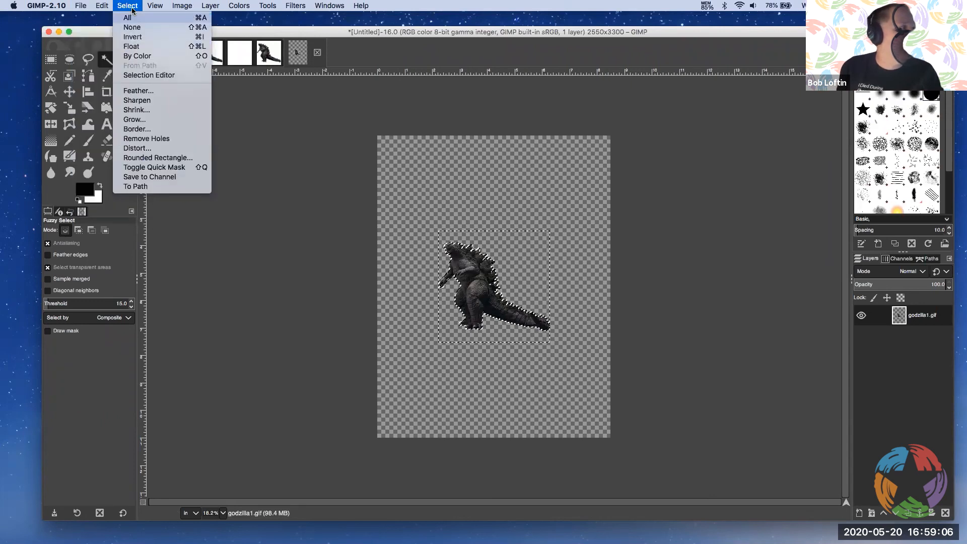
{"action": "left_click", "coordinate": [132, 29]}
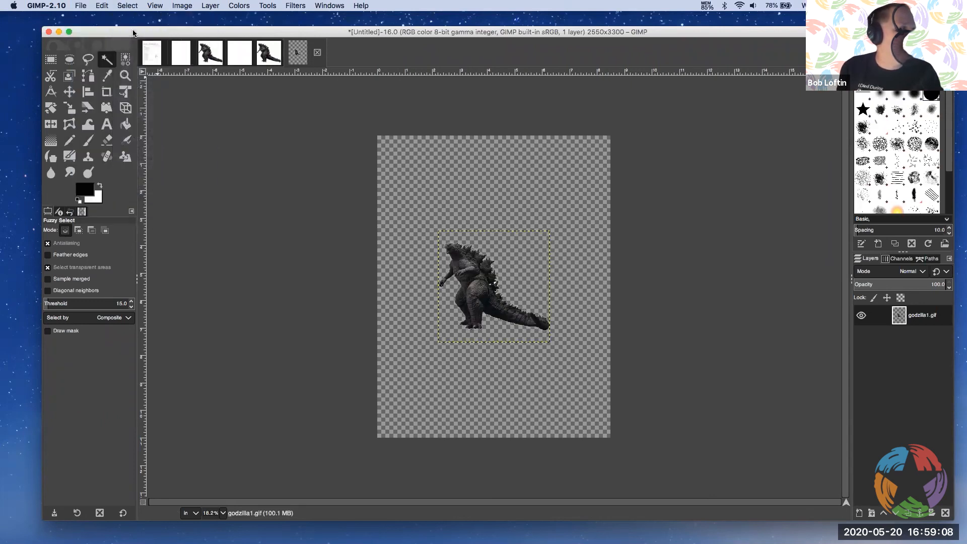
Start exporting the Godzilla image and choose GIF image as the file type
{"action": "left_click", "coordinate": [82, 5]}
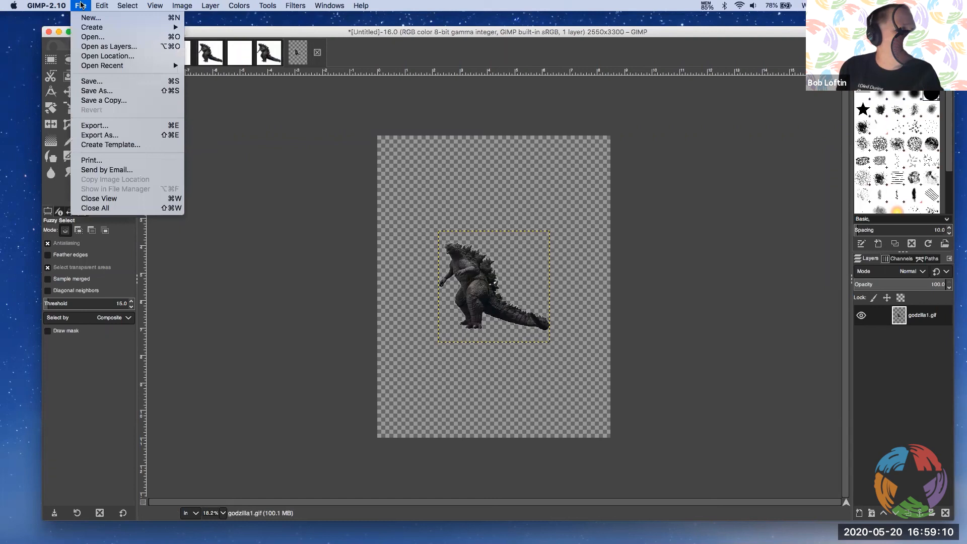
{"action": "left_click", "coordinate": [116, 125]}
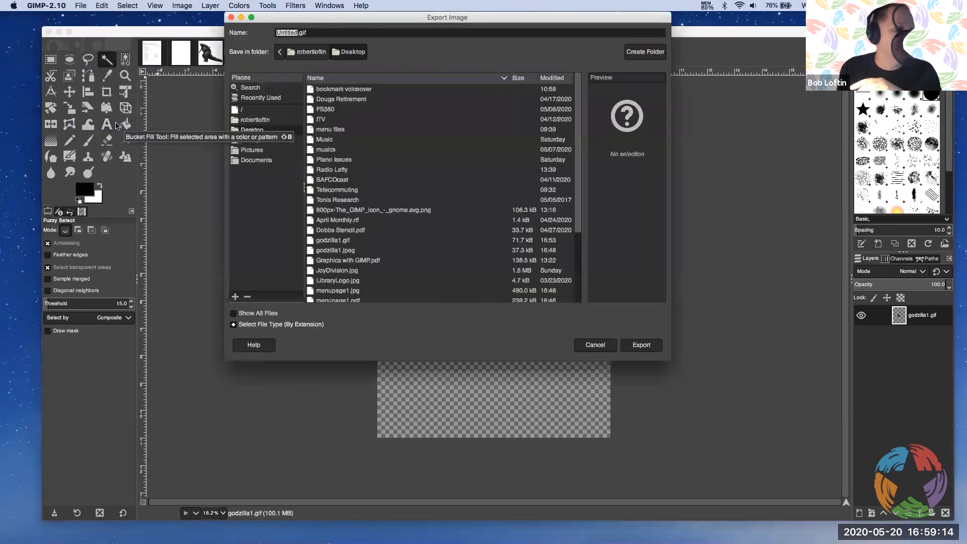
{"action": "left_click_drag", "start_coordinate": [578, 180], "coordinate": [583, 248]}
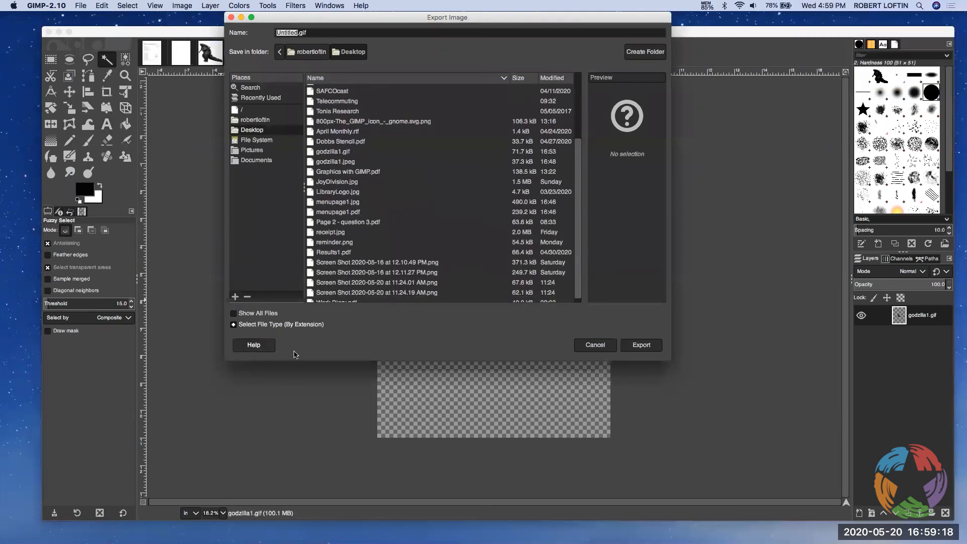
{"action": "left_click", "coordinate": [233, 325]}
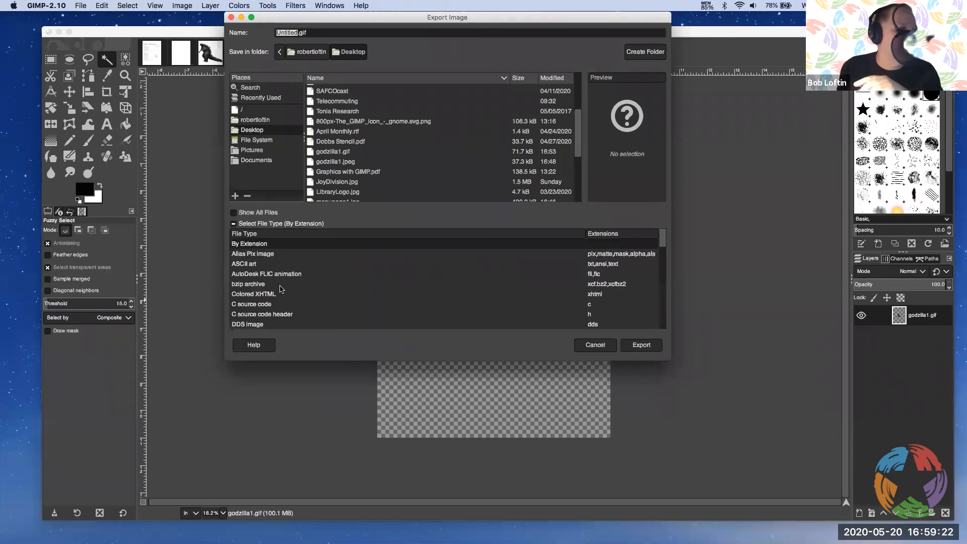
{"action": "left_click", "coordinate": [251, 289]}
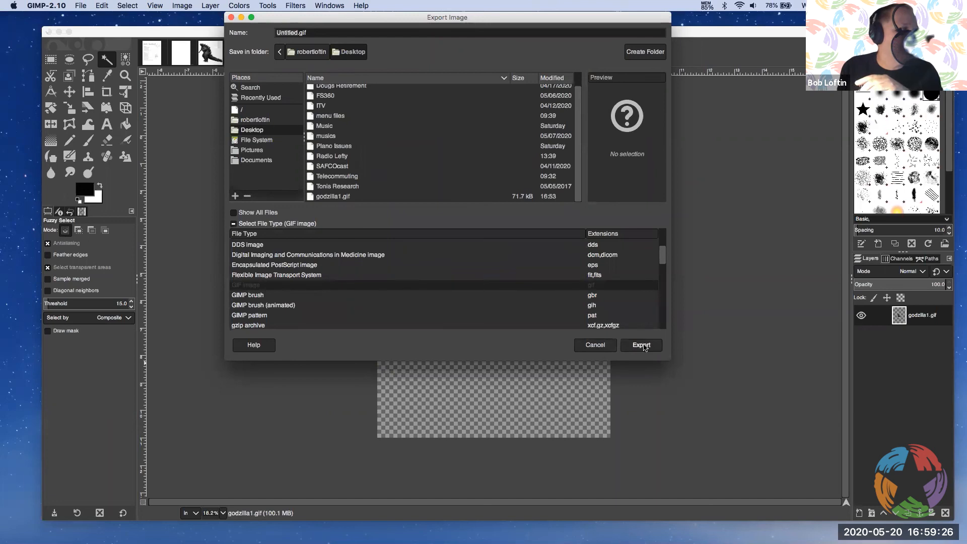
Name the export godzilla2.gif and export it to the Desktop, accepting the GIF options
{"action": "left_click", "coordinate": [305, 32]}
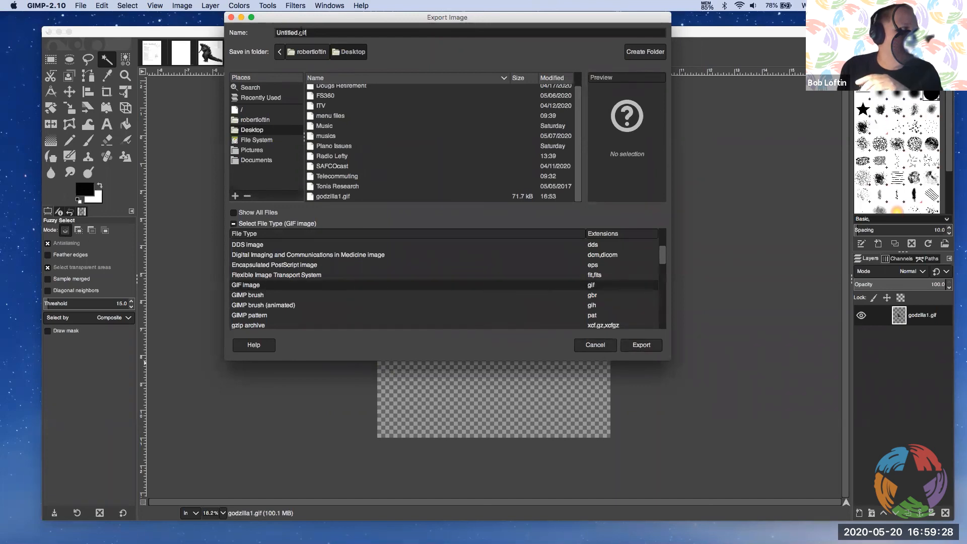
{"action": "left_click_drag", "start_coordinate": [297, 32], "coordinate": [261, 33]}
{"action": "type", "text": "godzill"}
{"action": "type", "text": "a2"}
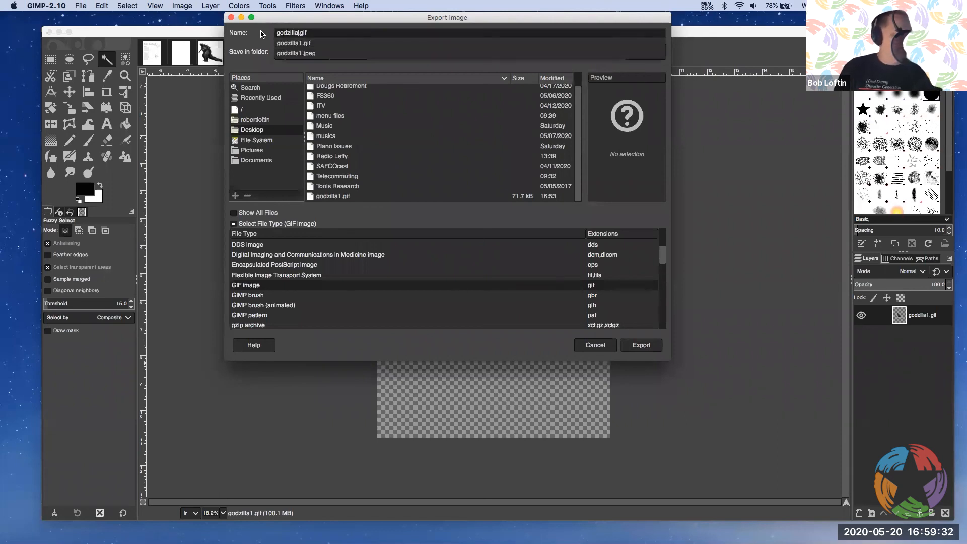
{"action": "left_click", "coordinate": [641, 345]}
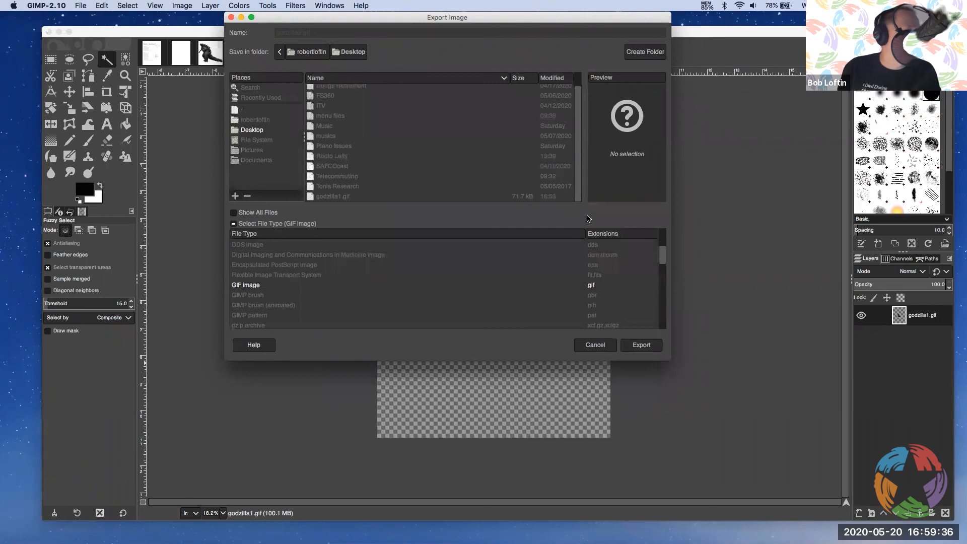
{"action": "left_click", "coordinate": [564, 341]}
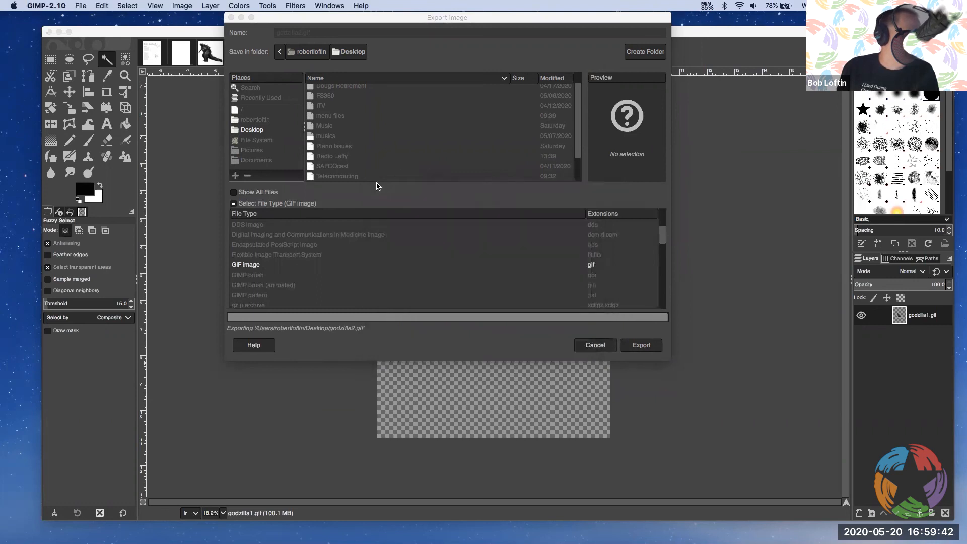
Open the exported godzilla2.gif from the Desktop as its own image
{"action": "left_click", "coordinate": [80, 6]}
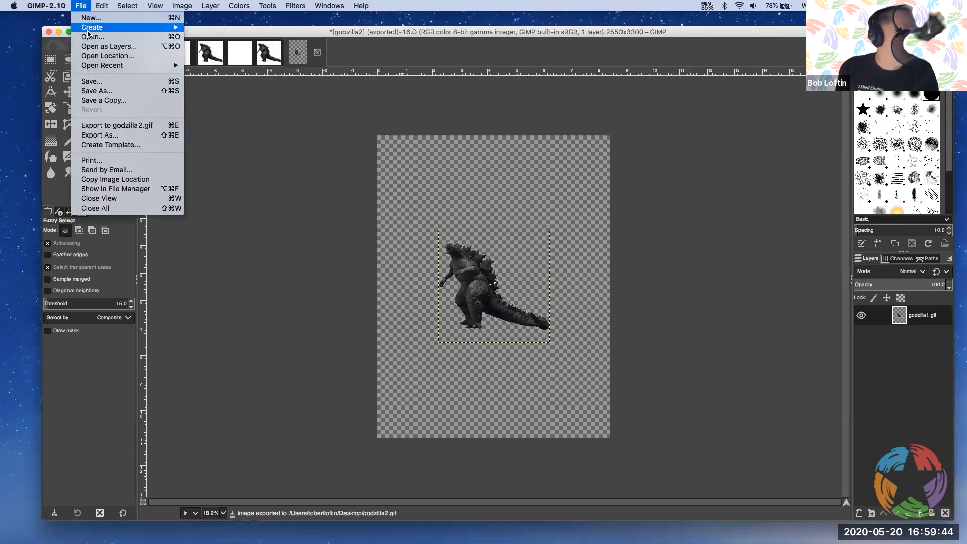
{"action": "left_click", "coordinate": [93, 39]}
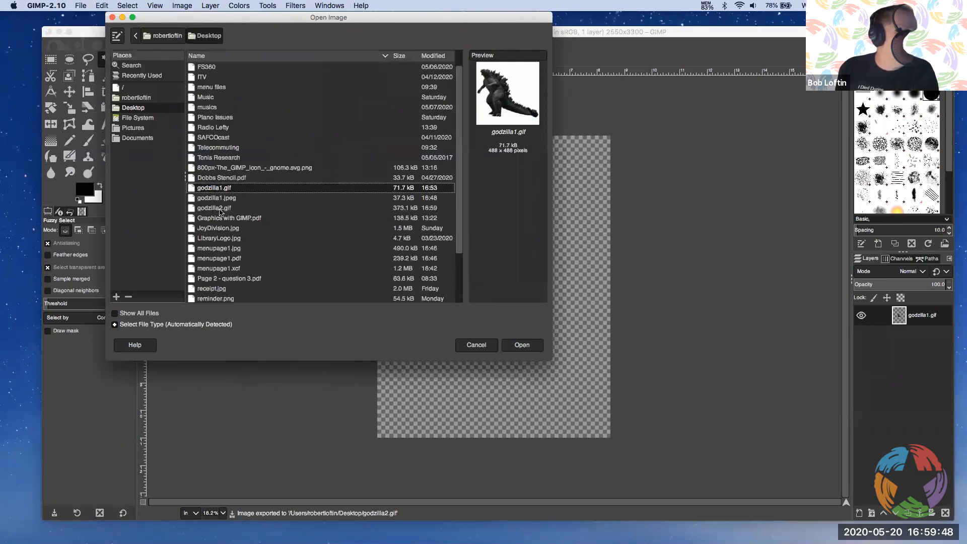
{"action": "double_click", "coordinate": [219, 208]}
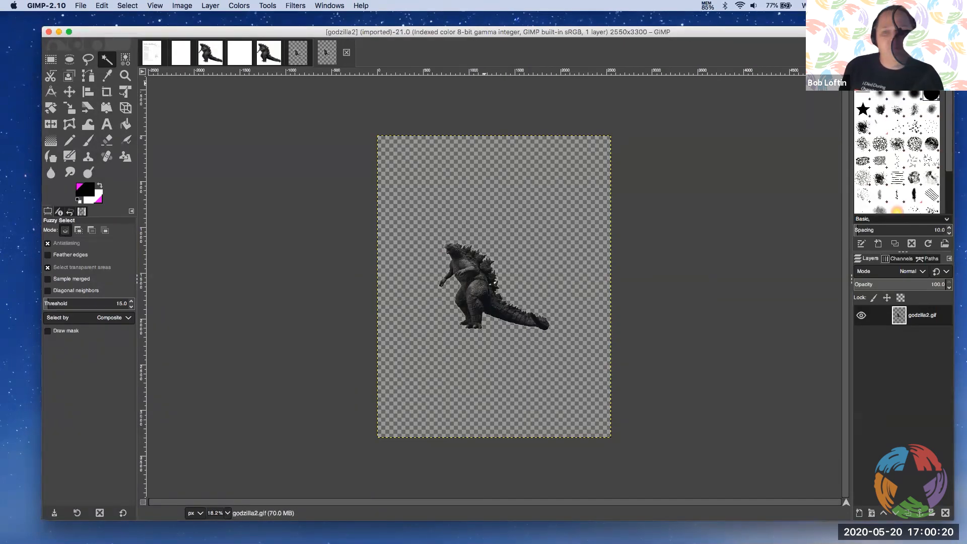
Switch to Chrome and go to planolibrary.org in a new window
{"action": "key", "text": "super+Tab"}
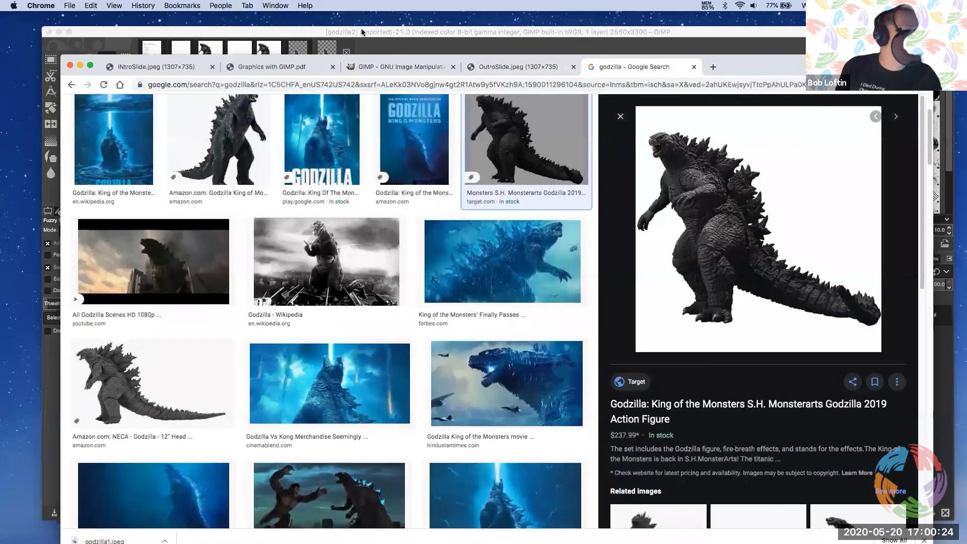
{"action": "left_click", "coordinate": [65, 6]}
{"action": "left_click", "coordinate": [81, 27]}
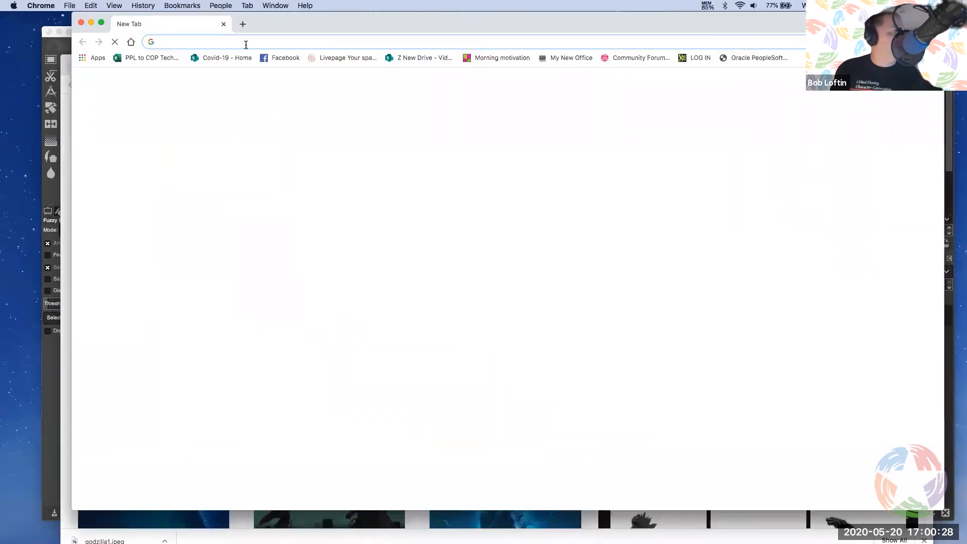
{"action": "type", "text": "planolibrary.org"}
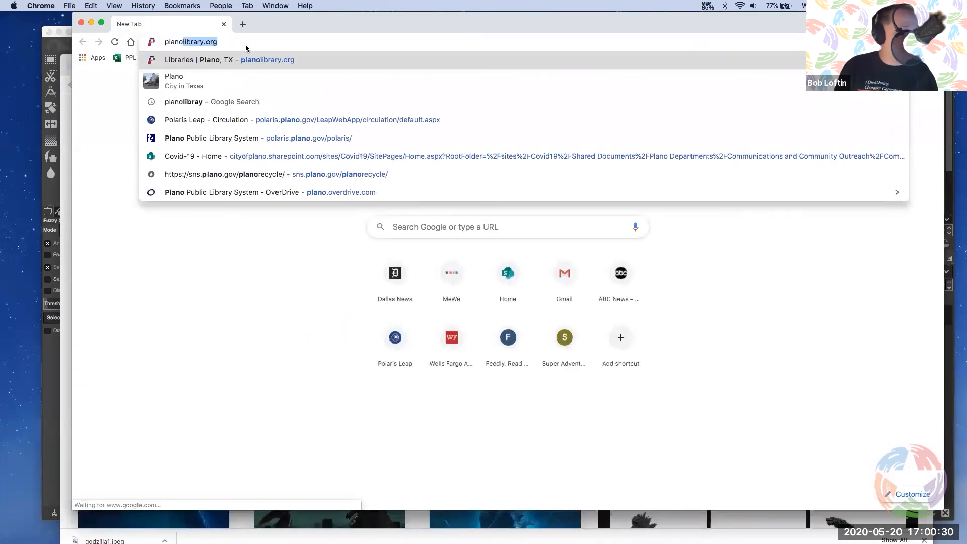
{"action": "key", "text": "Return"}
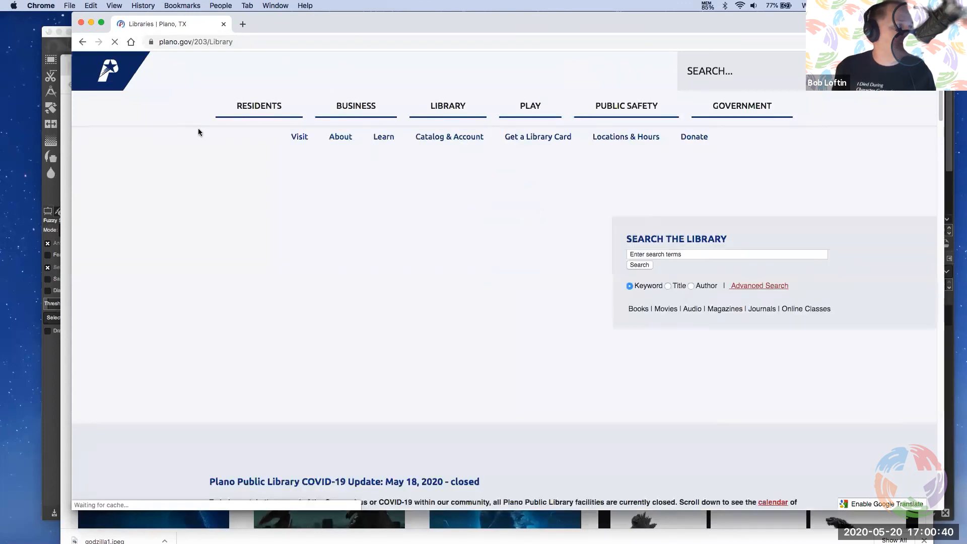
Go to the library's Learn page and open its Research & Learn database listing
{"action": "left_click", "coordinate": [385, 141]}
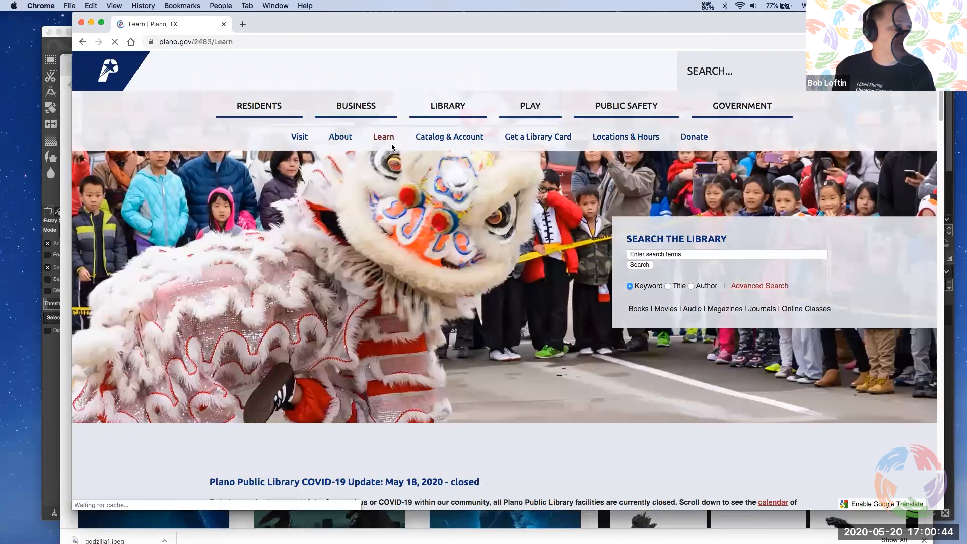
{"action": "scroll", "coordinate": [324, 151], "scroll_direction": "down", "scroll_amount": 8}
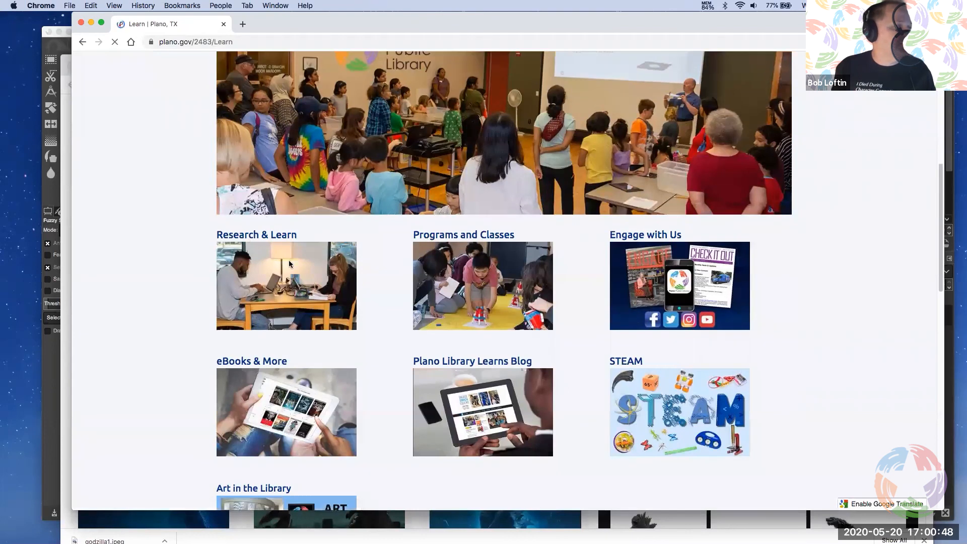
{"action": "scroll", "coordinate": [293, 263], "scroll_direction": "down", "scroll_amount": 3}
{"action": "left_click", "coordinate": [279, 143]}
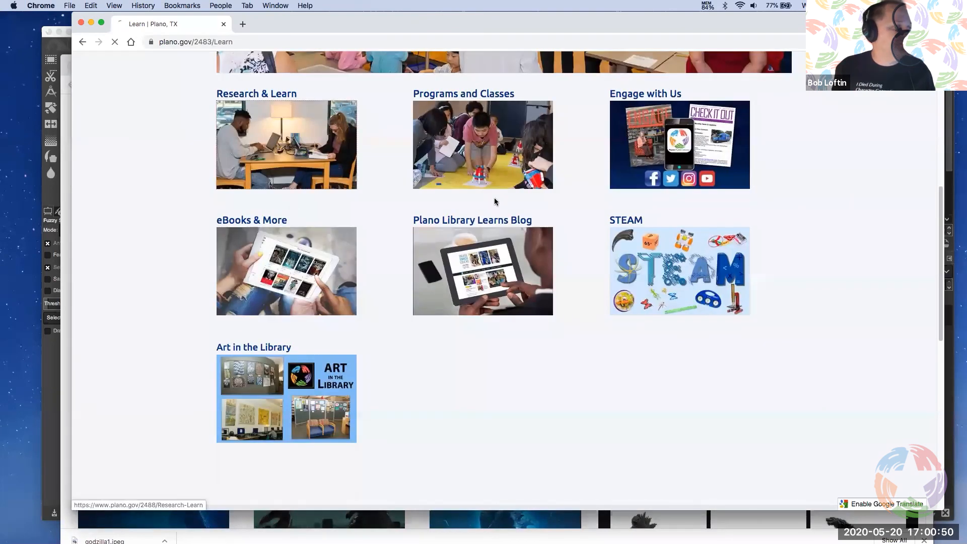
{"action": "scroll", "coordinate": [363, 189], "scroll_direction": "down", "scroll_amount": 4}
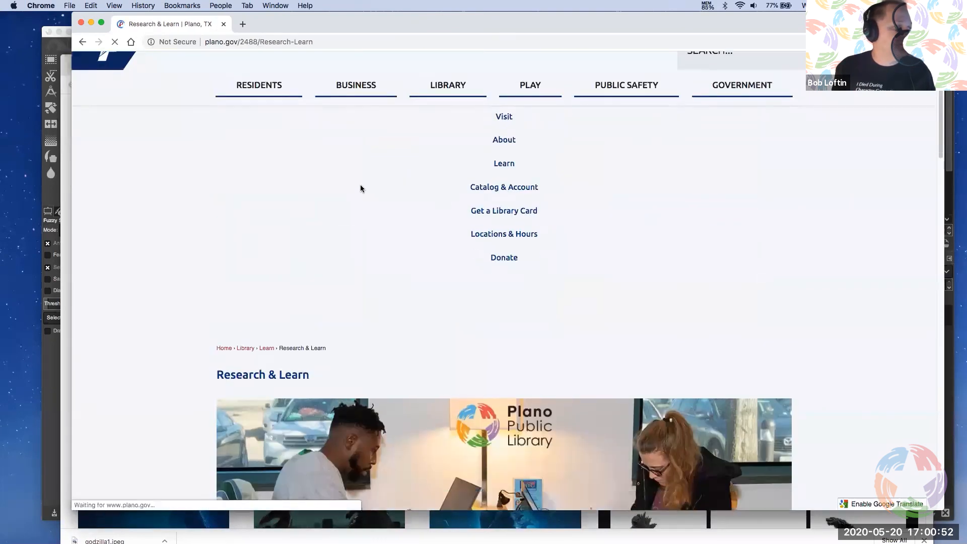
{"action": "scroll", "coordinate": [364, 175], "scroll_direction": "down", "scroll_amount": 6}
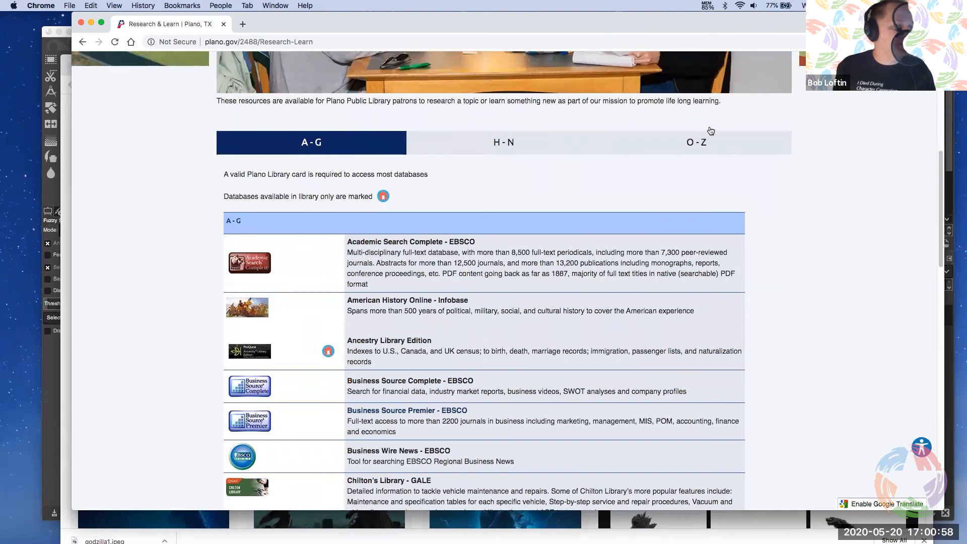
Show the H-N databases and open Lynda.com from the list
{"action": "left_click", "coordinate": [501, 148]}
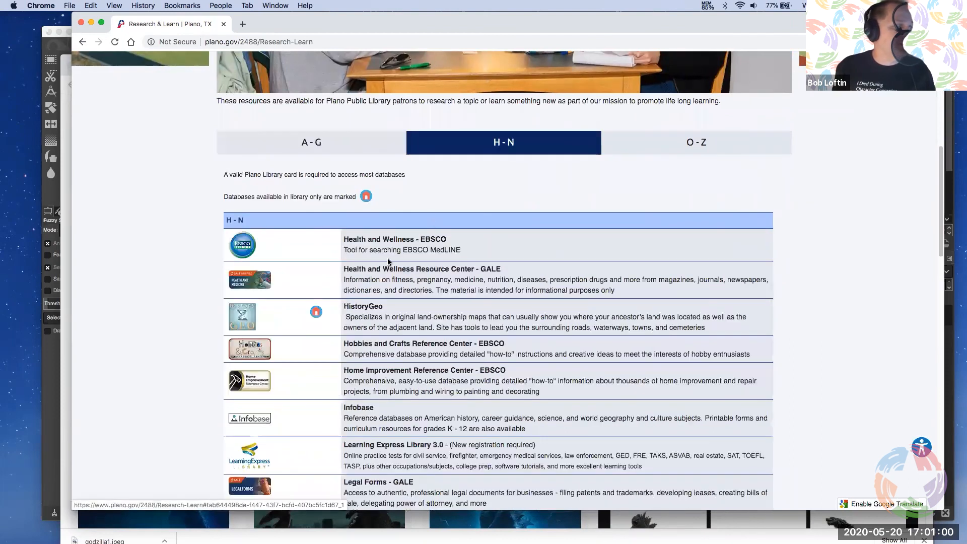
{"action": "scroll", "coordinate": [421, 209], "scroll_direction": "down", "scroll_amount": 4}
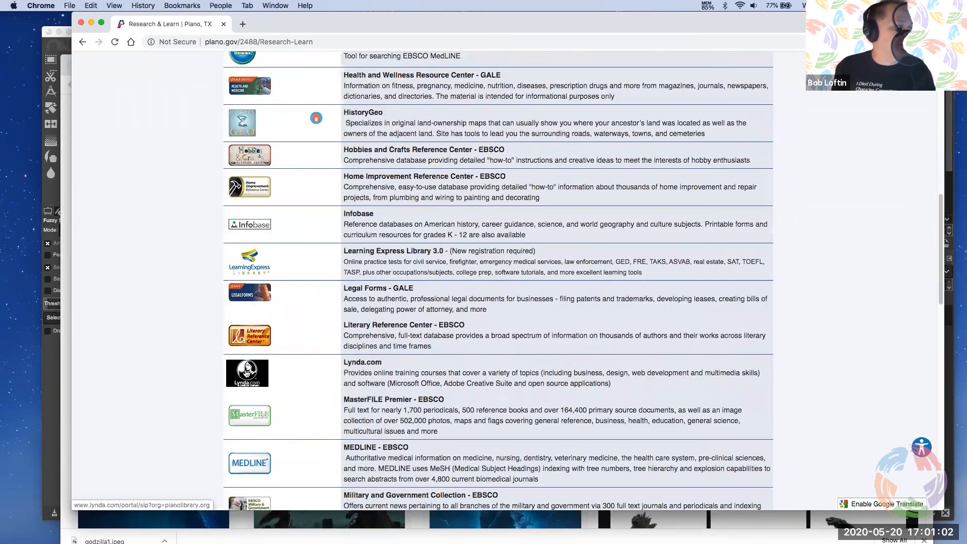
{"action": "left_click", "coordinate": [246, 374]}
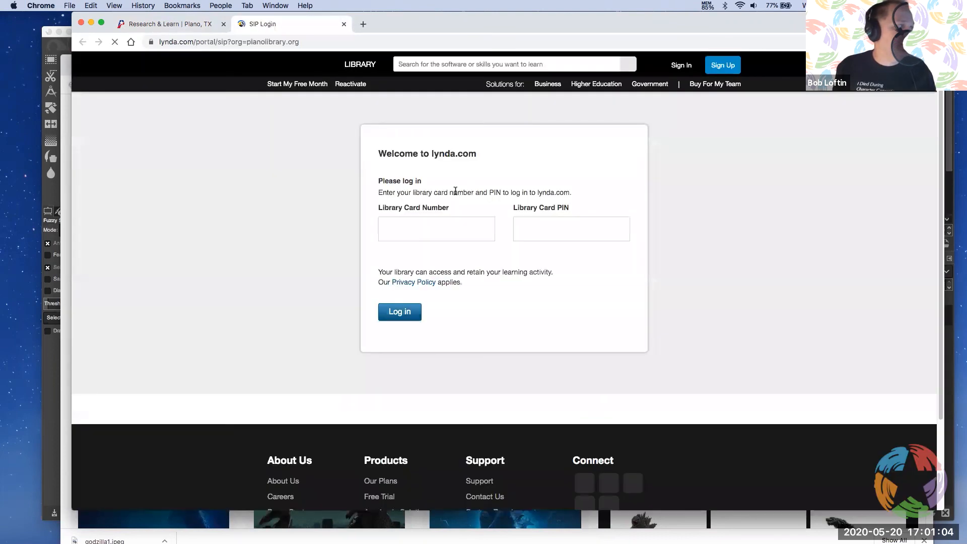
Log in to lynda.com with the library card number and the library card PIN
{"action": "left_click", "coordinate": [423, 222]}
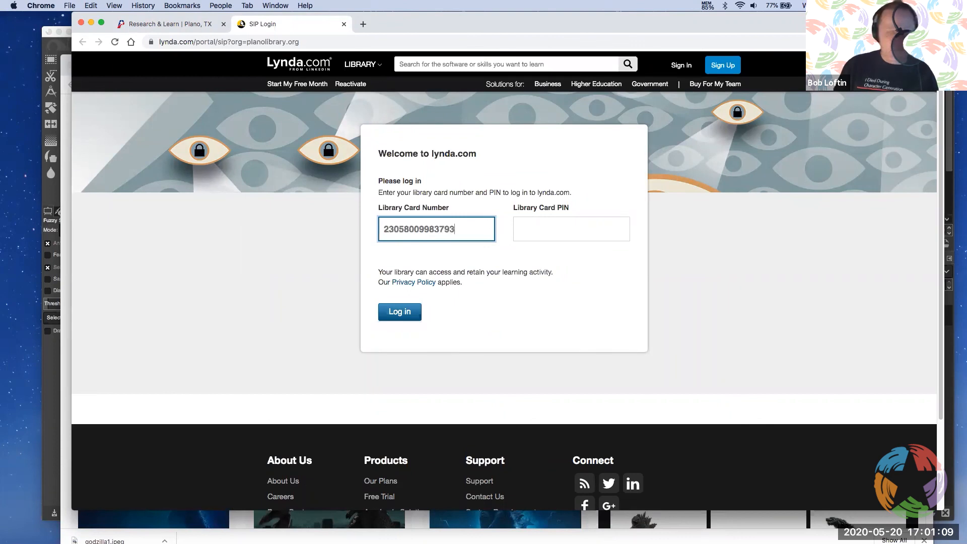
{"action": "key", "text": "Tab"}
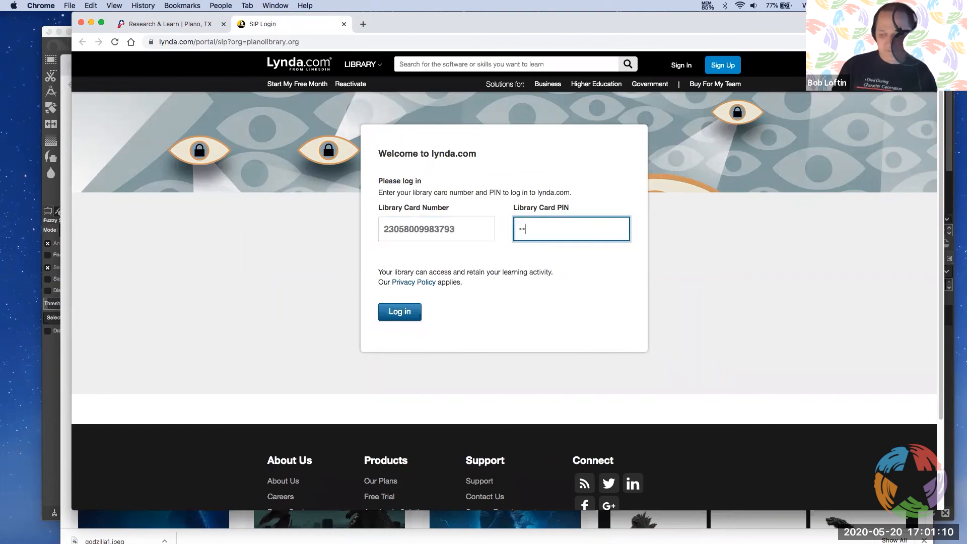
{"action": "key", "text": "Return"}
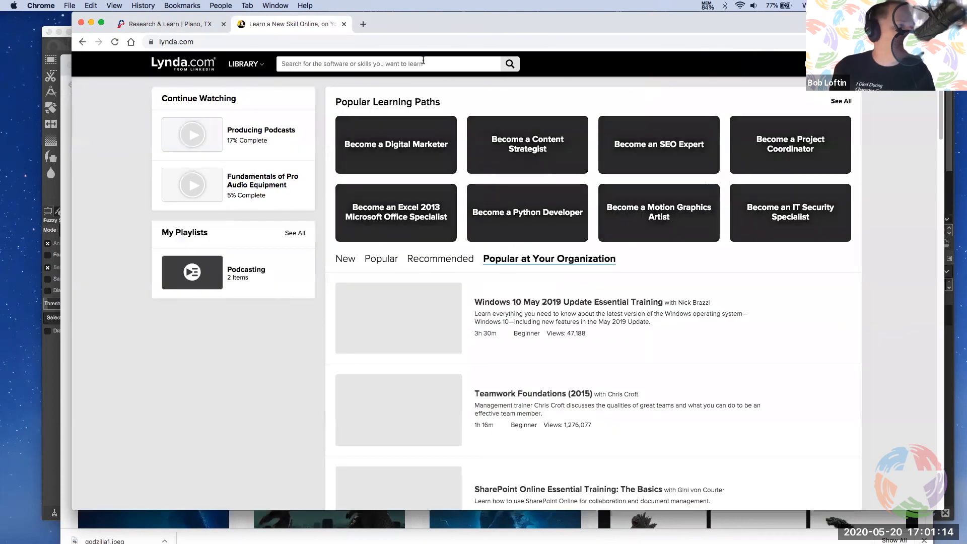
Search the Lynda library for gimp, open the GIMP Essential Training course, and browse its chapter contents
{"action": "type", "text": "g"}
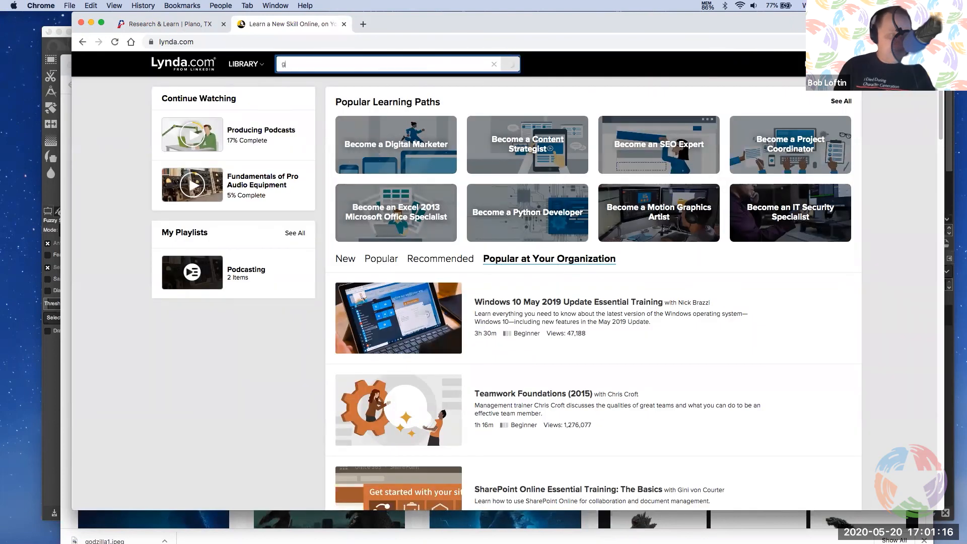
{"action": "type", "text": "imp"}
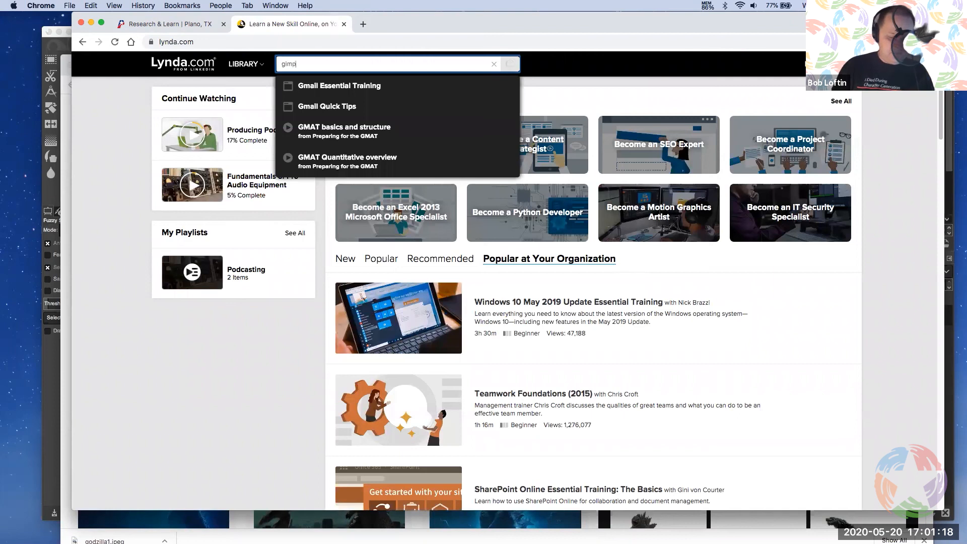
{"action": "left_click", "coordinate": [362, 128]}
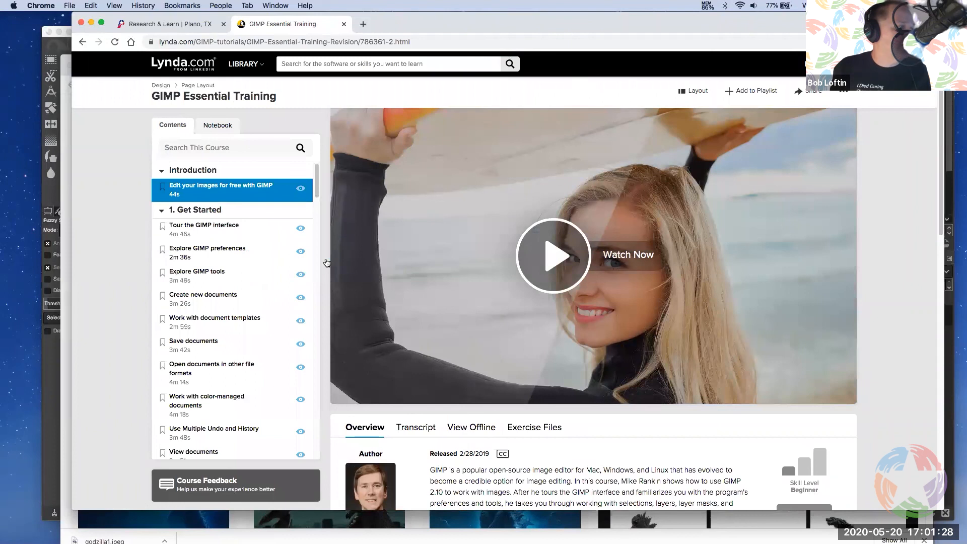
{"action": "scroll", "coordinate": [380, 309], "scroll_direction": "down", "scroll_amount": 3}
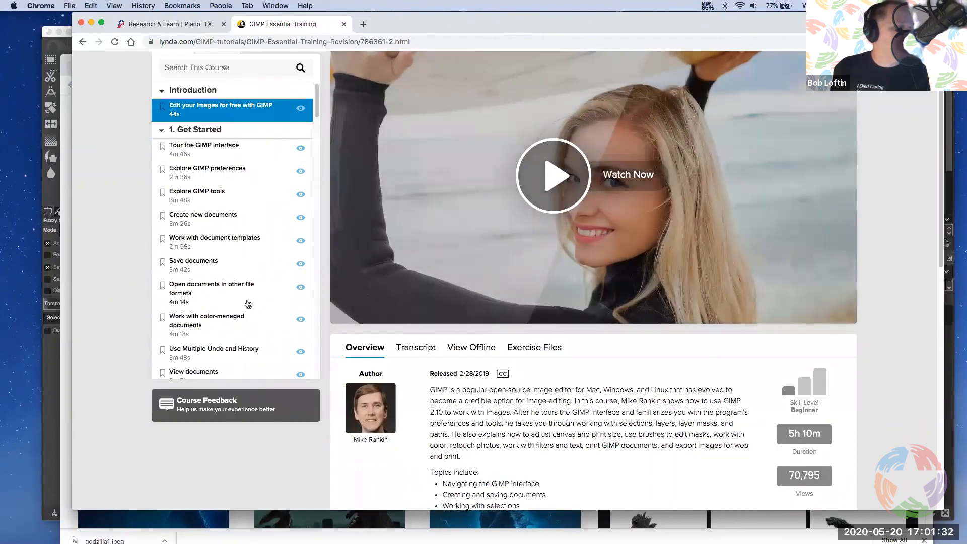
{"action": "scroll", "coordinate": [313, 120], "scroll_direction": "down", "scroll_amount": 5}
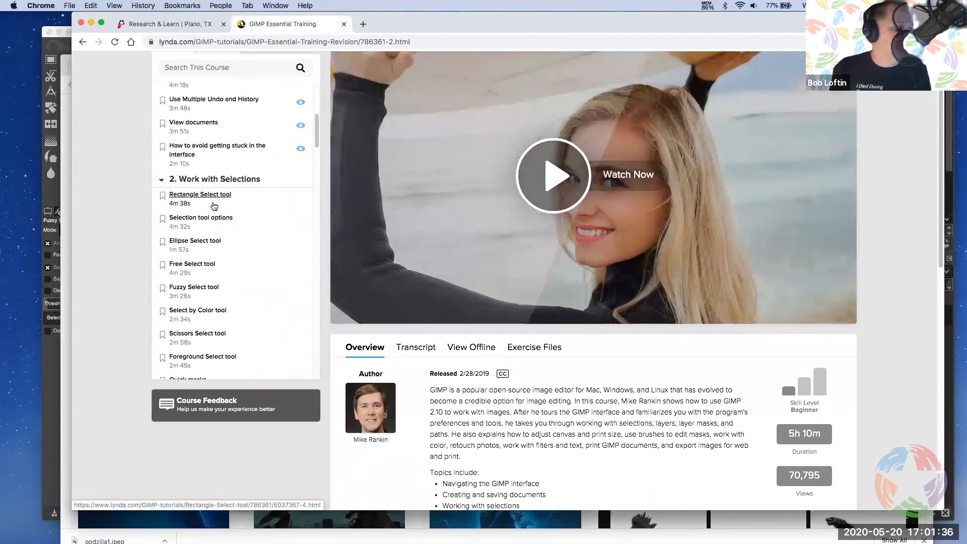
{"action": "scroll", "coordinate": [308, 202], "scroll_direction": "down", "scroll_amount": 10}
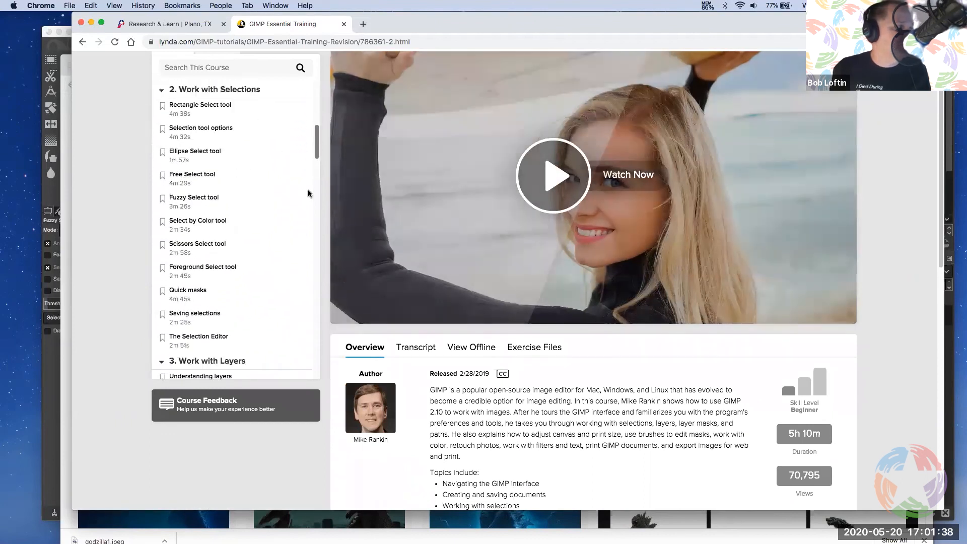
{"action": "left_click_drag", "start_coordinate": [308, 199], "coordinate": [327, 113]}
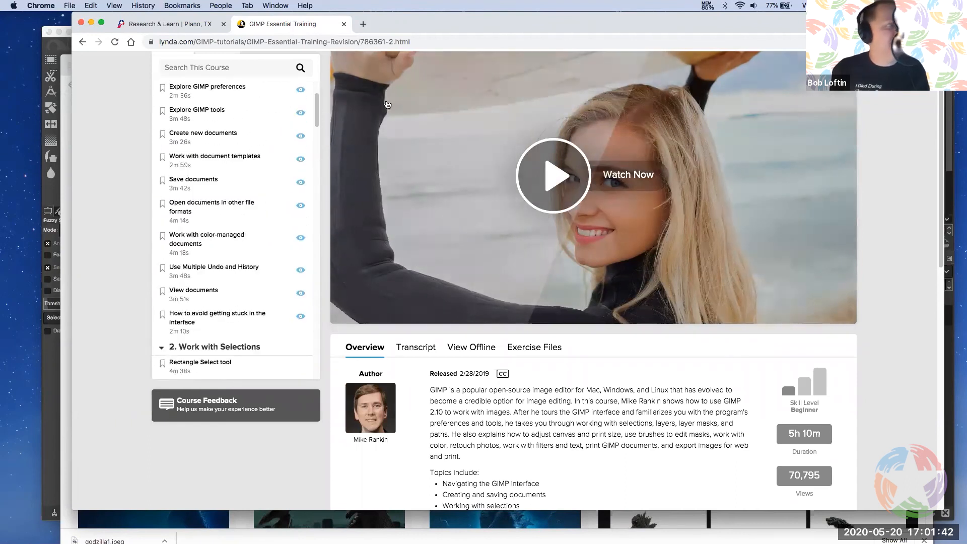
Switch back to GIMP and activate the Move tool on the godzilla2.gif image
{"action": "left_click", "coordinate": [49, 381]}
{"action": "left_click", "coordinate": [69, 91]}
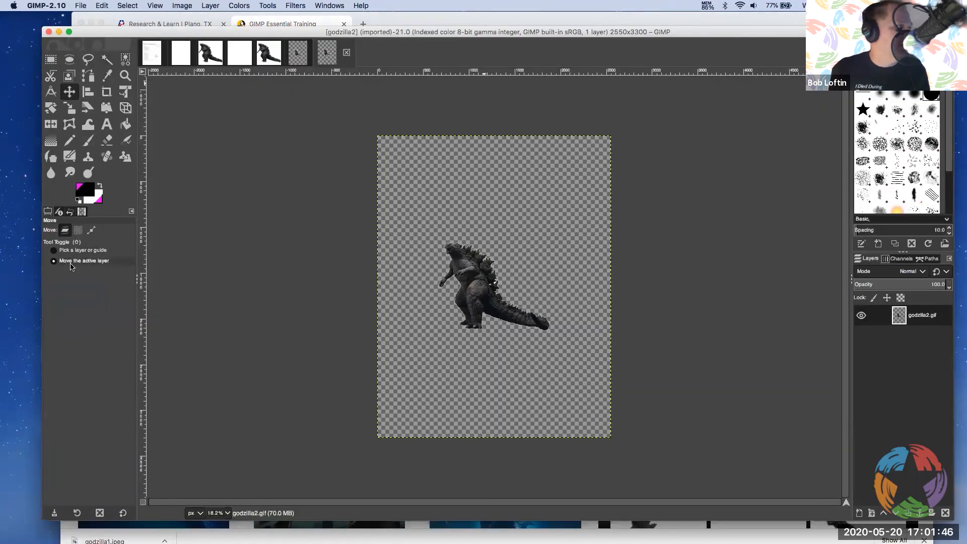